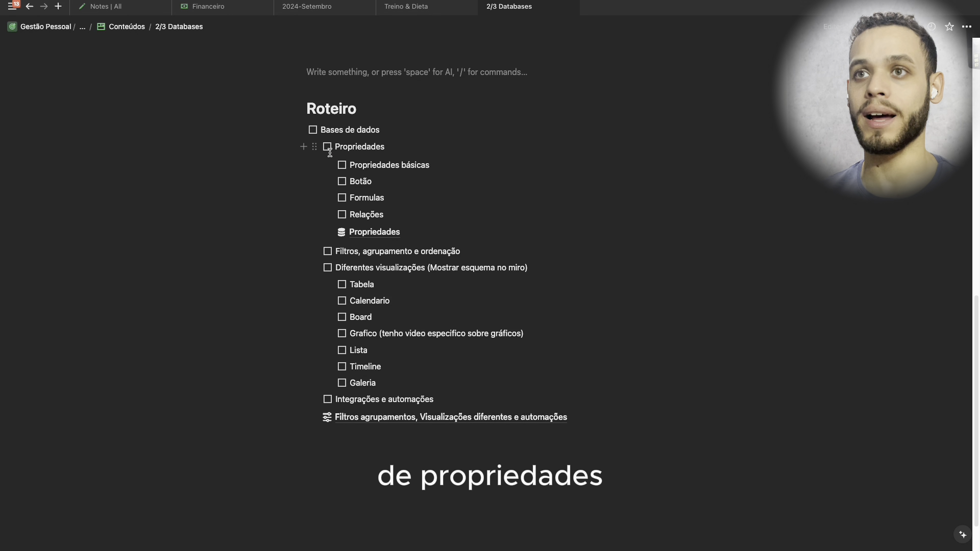
# - Open the Propriedades page and the first row of the Exemplo propriedades table, and start its page content as an empty page
pyautogui.click(361, 234)
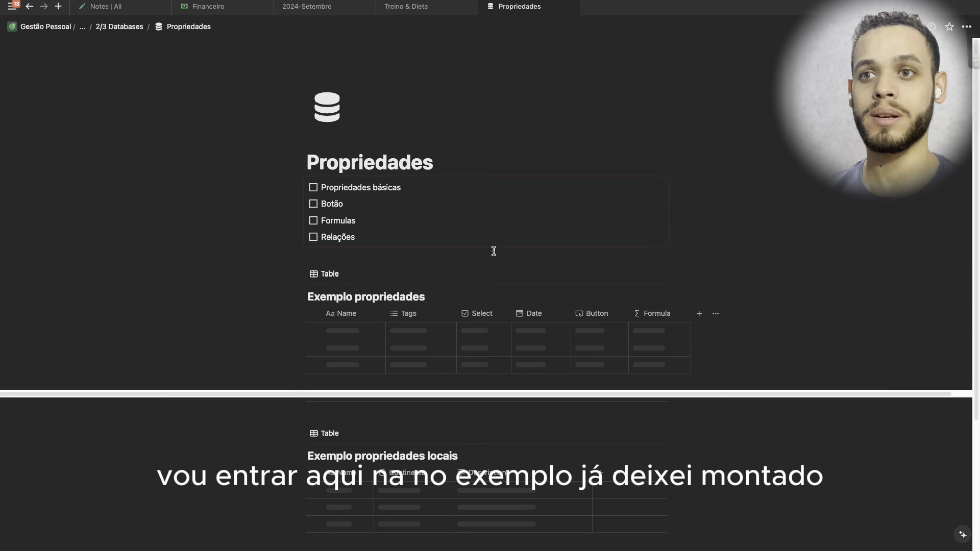
pyautogui.scroll(-1, 437, 267)
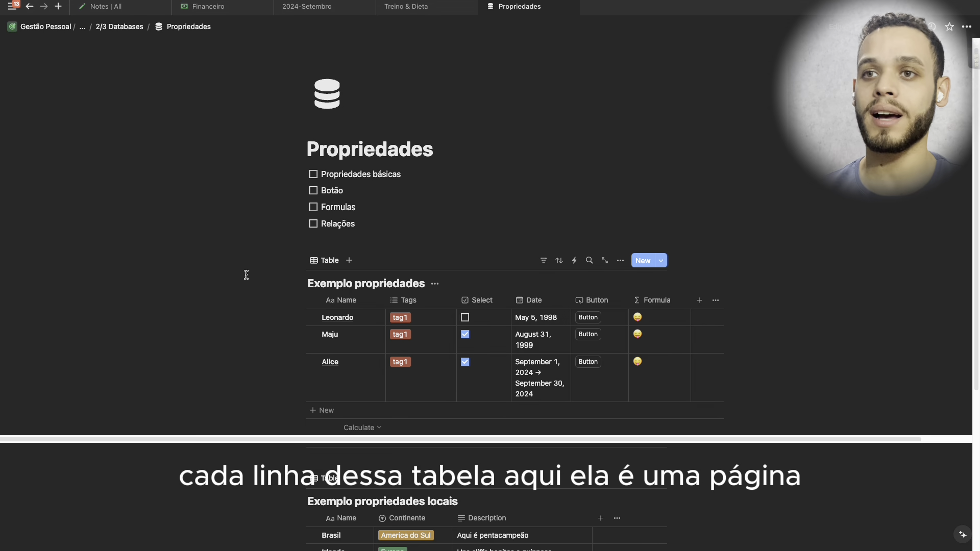
pyautogui.click(365, 317)
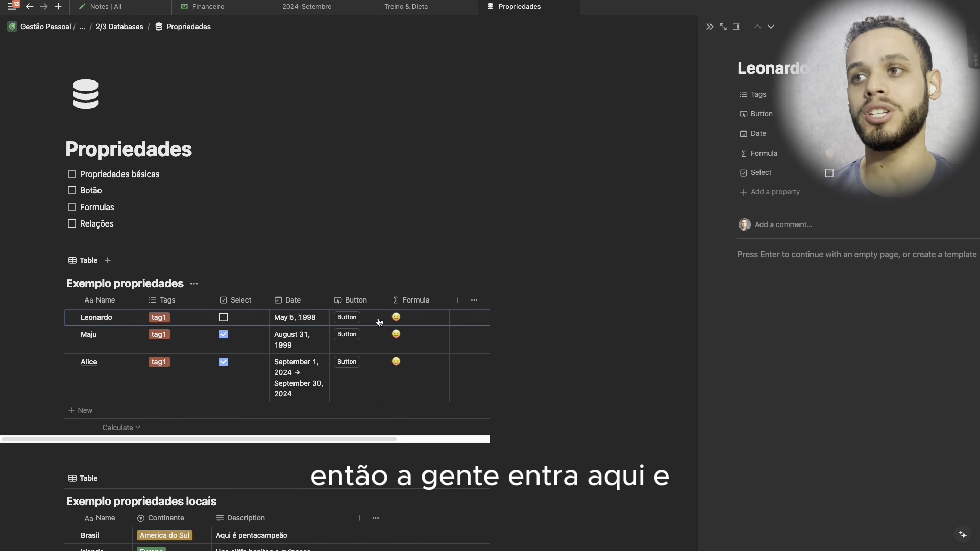
pyautogui.click(581, 257)
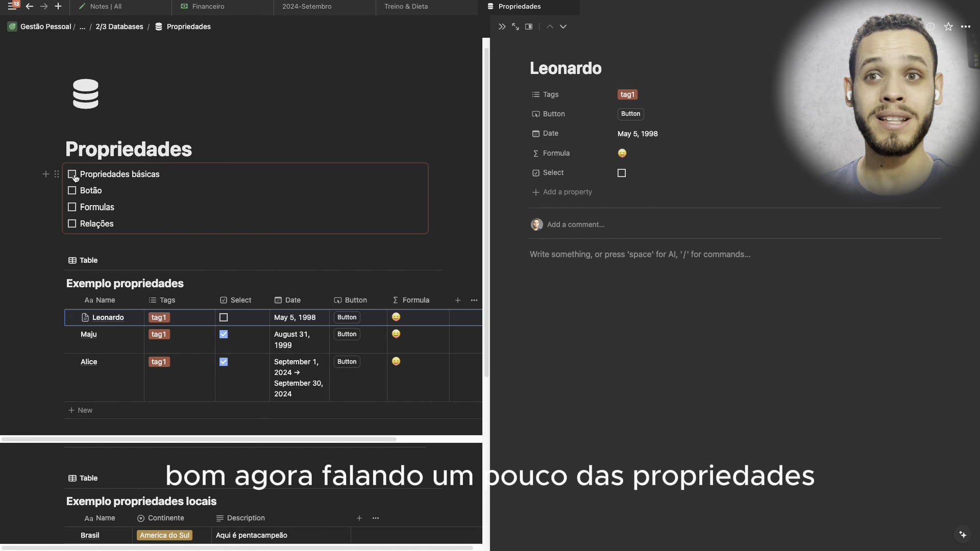
# - Mark the Propriedades básicas checklist item as done and close the open row page
pyautogui.click(73, 176)
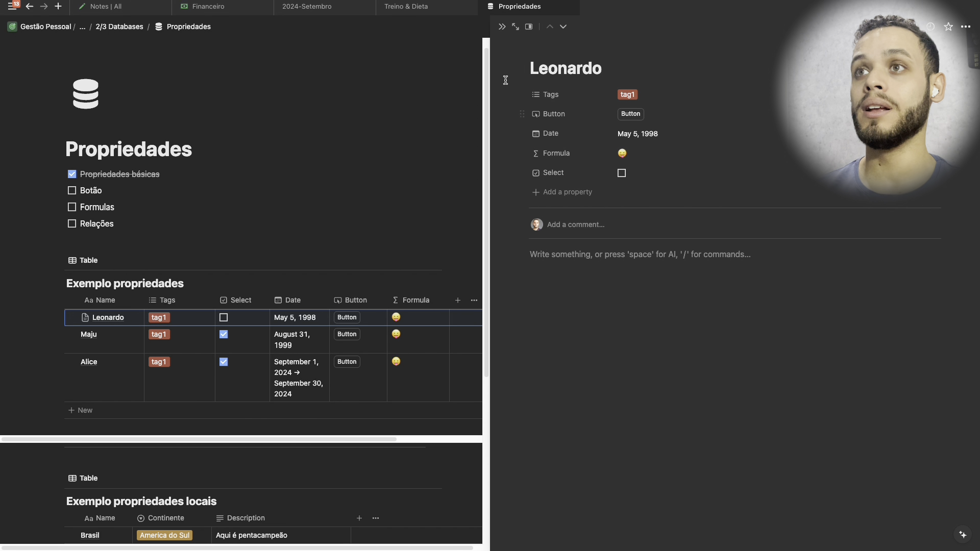
pyautogui.click(500, 28)
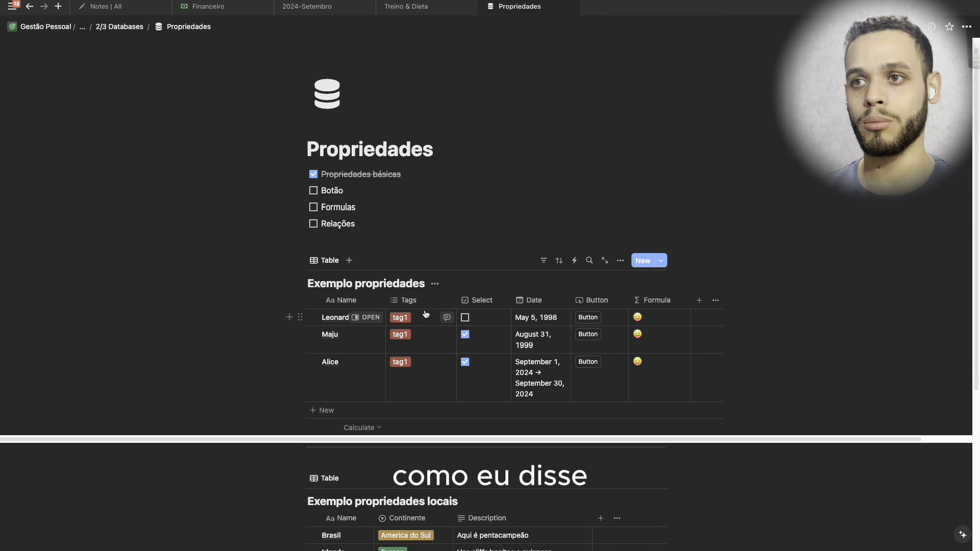
# - Examine the suggested, AI and basic property types that can be added to the Exemplo propriedades table
pyautogui.click(699, 301)
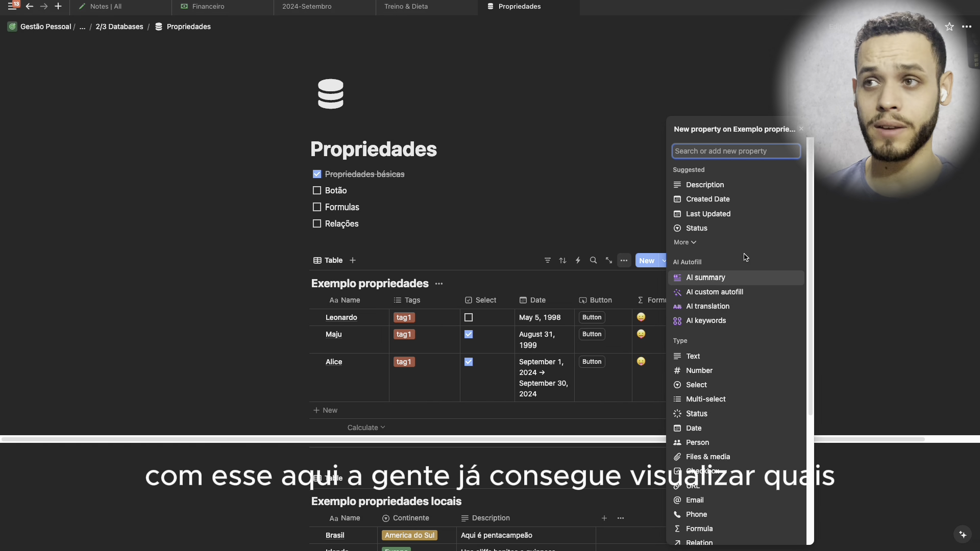
pyautogui.scroll(-5, 742, 266)
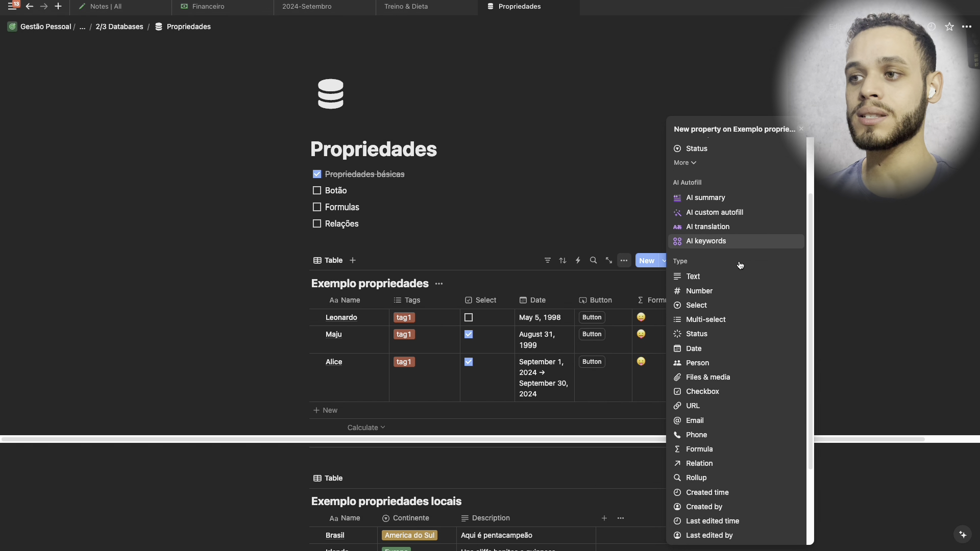
pyautogui.scroll(-3, 739, 270)
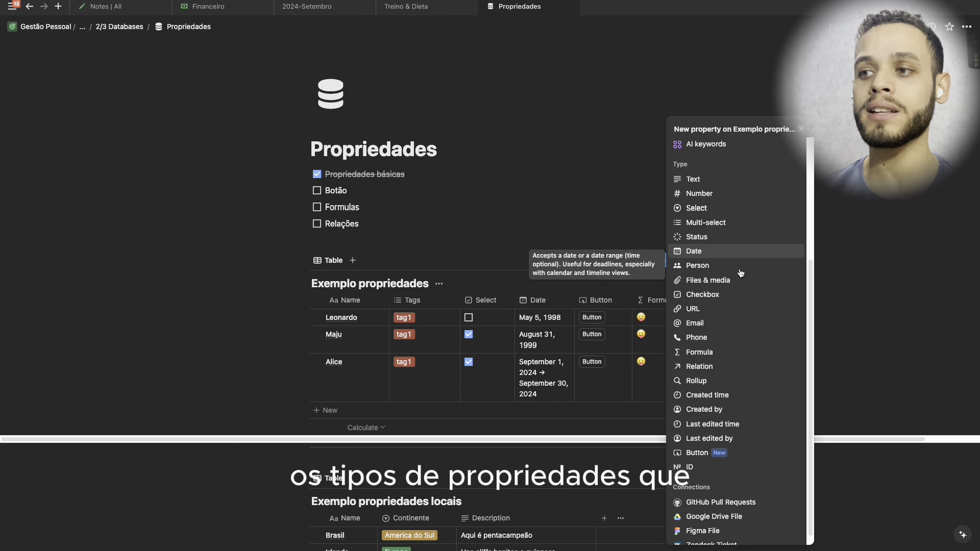
pyautogui.scroll(3, 745, 341)
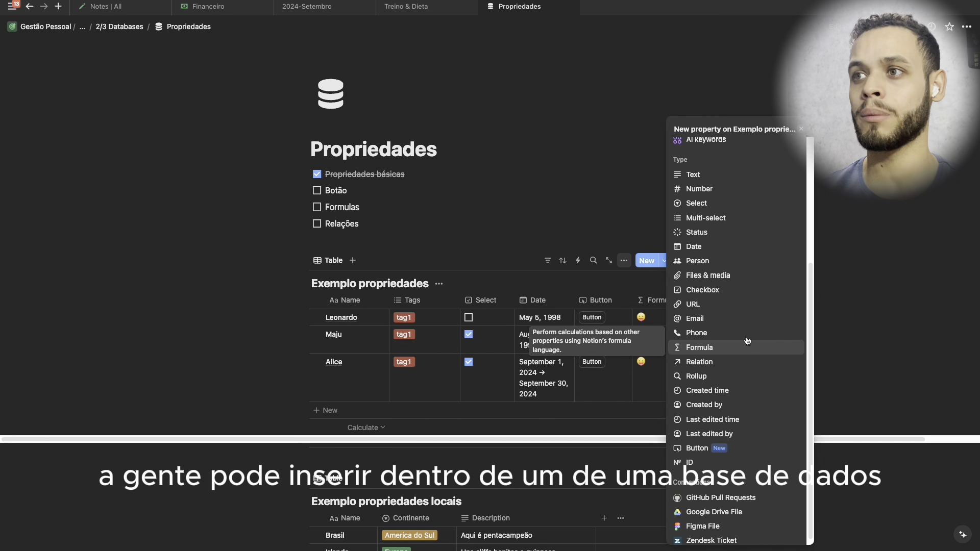
pyautogui.scroll(3, 745, 337)
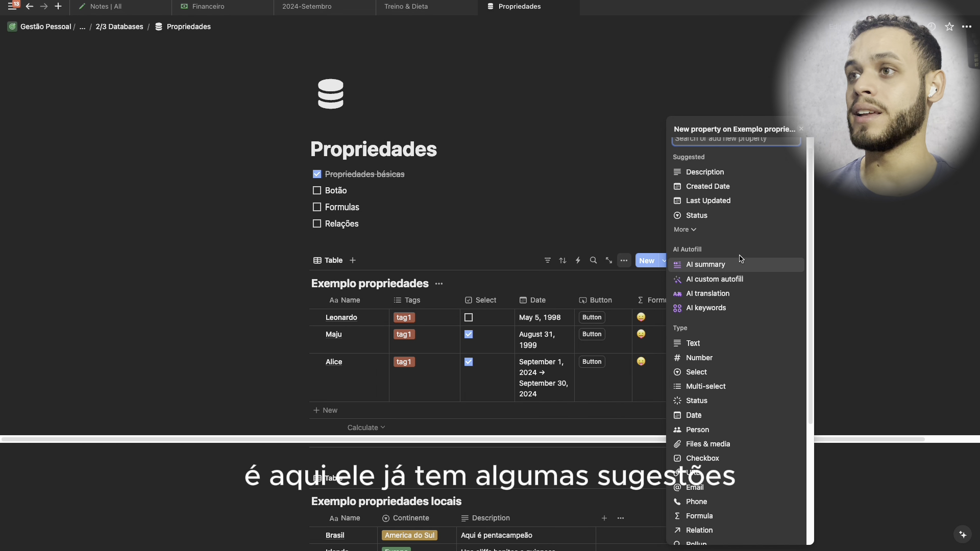
pyautogui.scroll(-1, 719, 307)
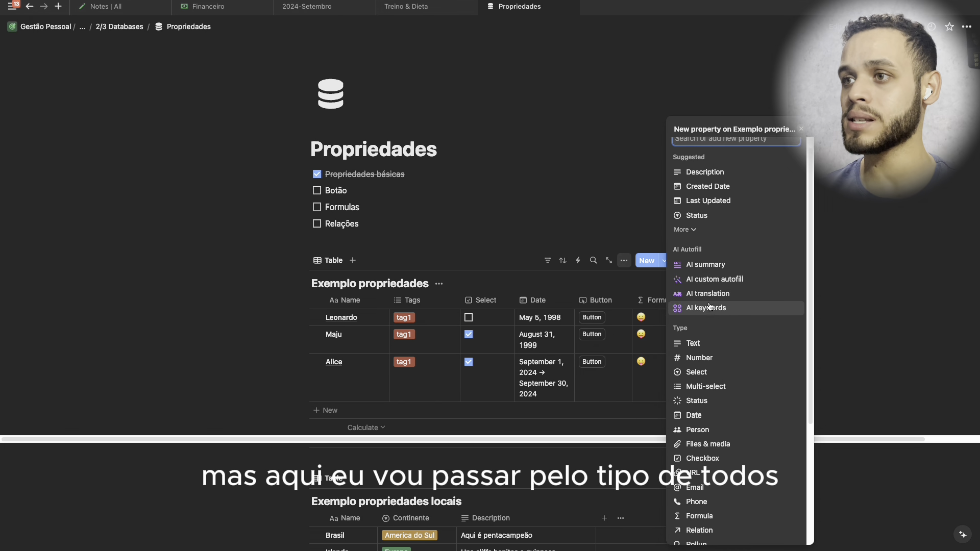
pyautogui.scroll(-1, 715, 327)
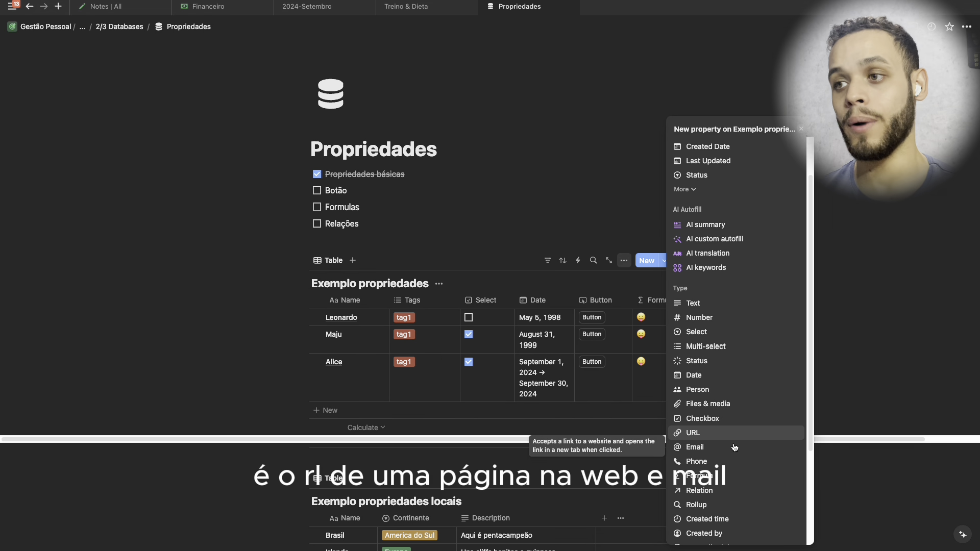
pyautogui.scroll(-2, 731, 436)
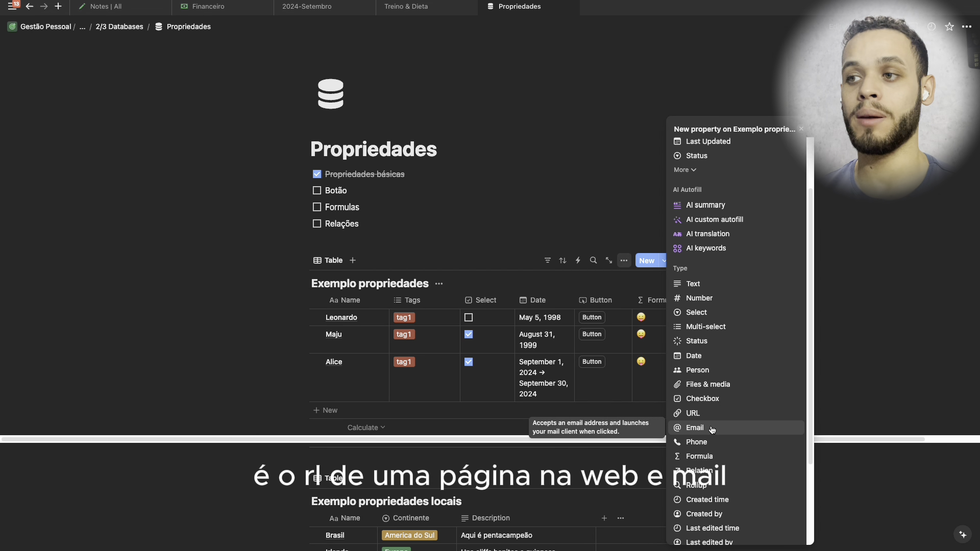
pyautogui.scroll(-1, 726, 434)
pyautogui.scroll(-1, 725, 456)
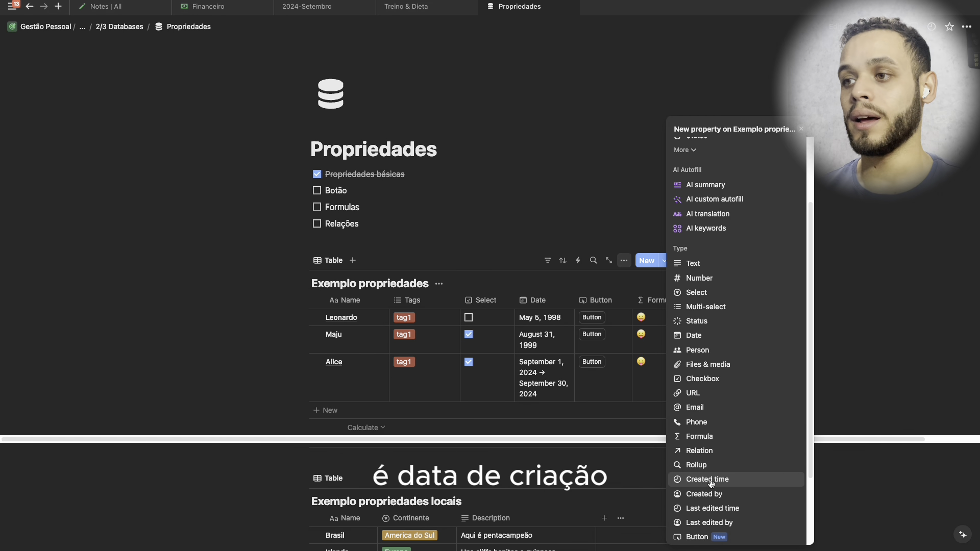
pyautogui.scroll(-2, 743, 478)
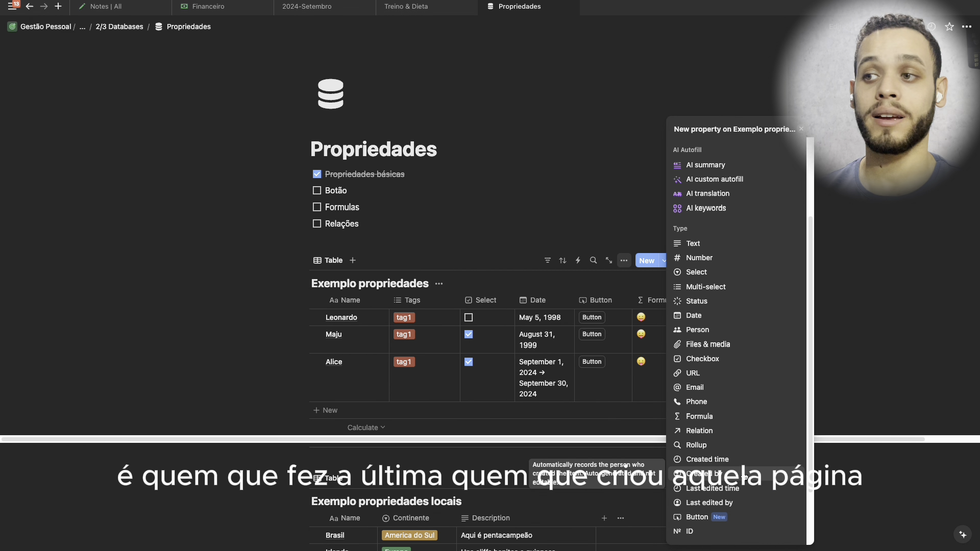
pyautogui.scroll(-1, 743, 474)
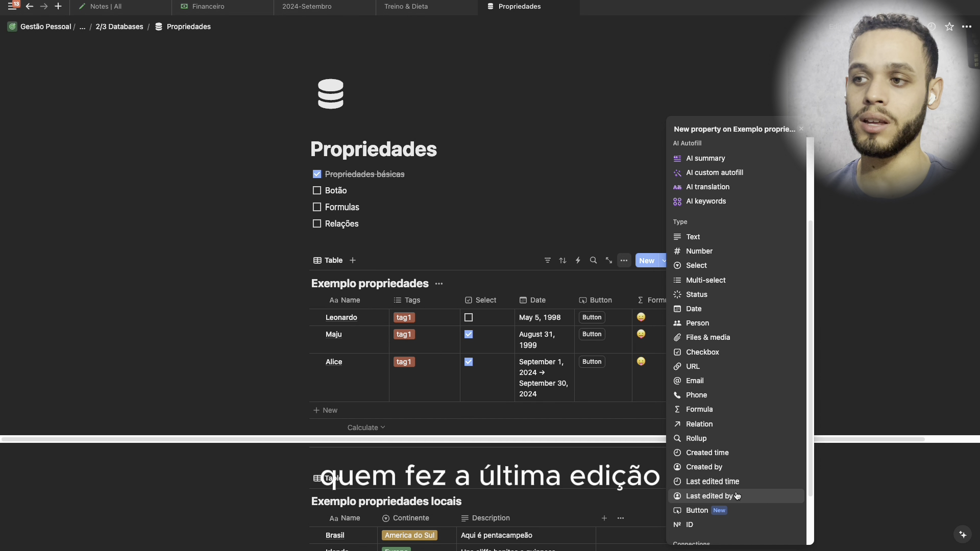
pyautogui.scroll(-3, 741, 498)
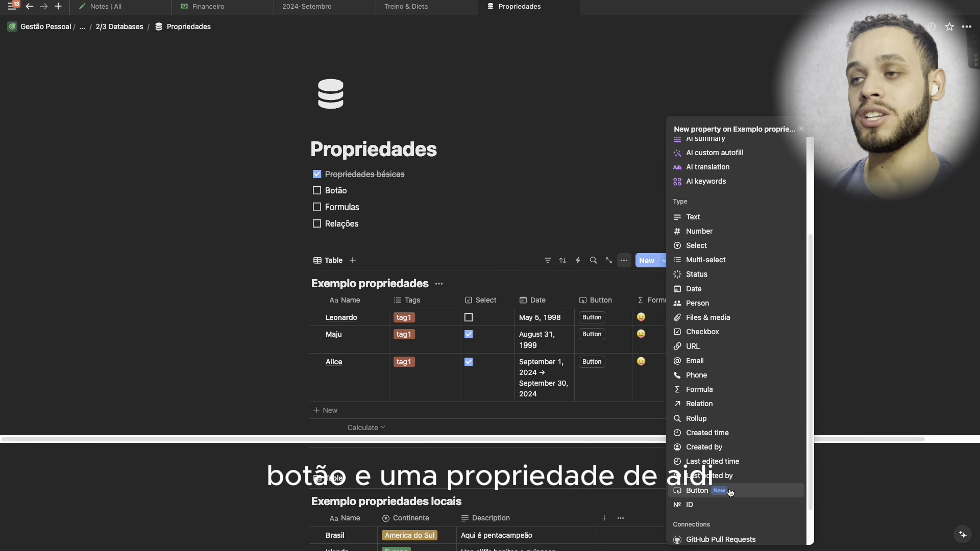
pyautogui.scroll(1, 733, 455)
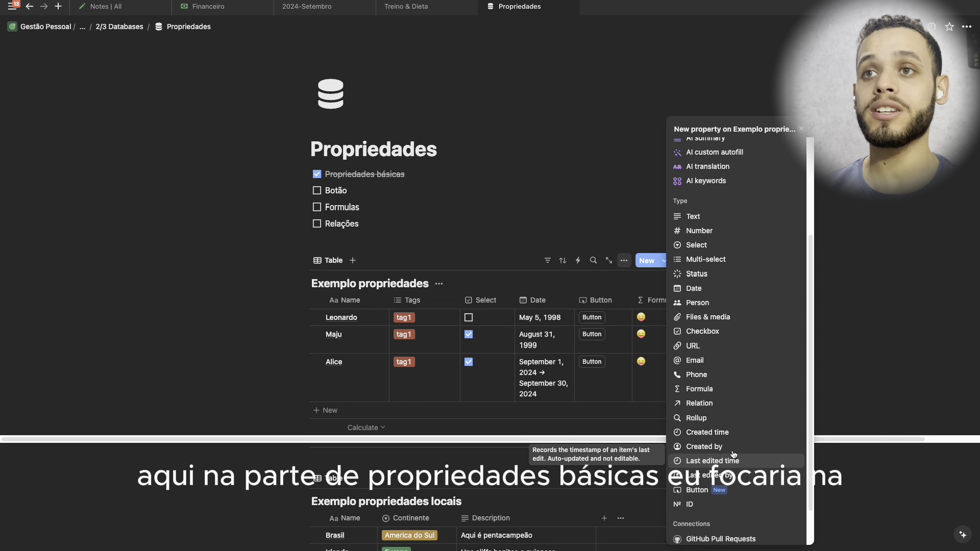
pyautogui.scroll(2, 732, 452)
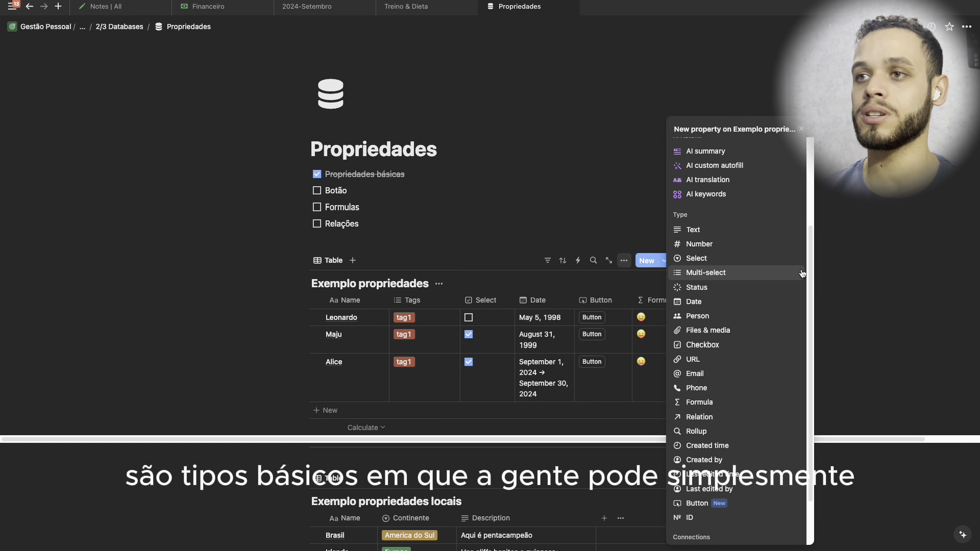
pyautogui.click(839, 263)
# - Create the tag "Outro item" in the Tags cell of the third row of Exemplo propriedades
pyautogui.click(422, 320)
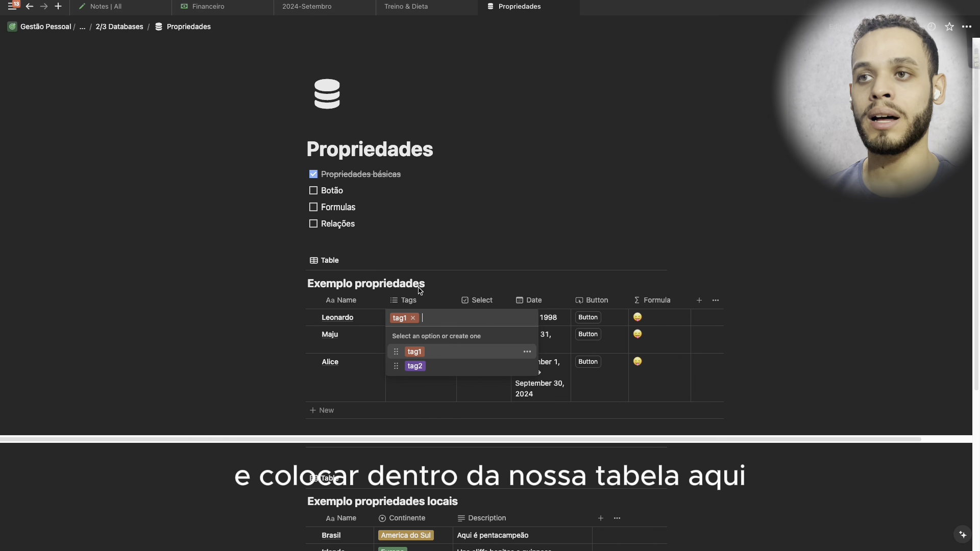
pyautogui.press('Escape')
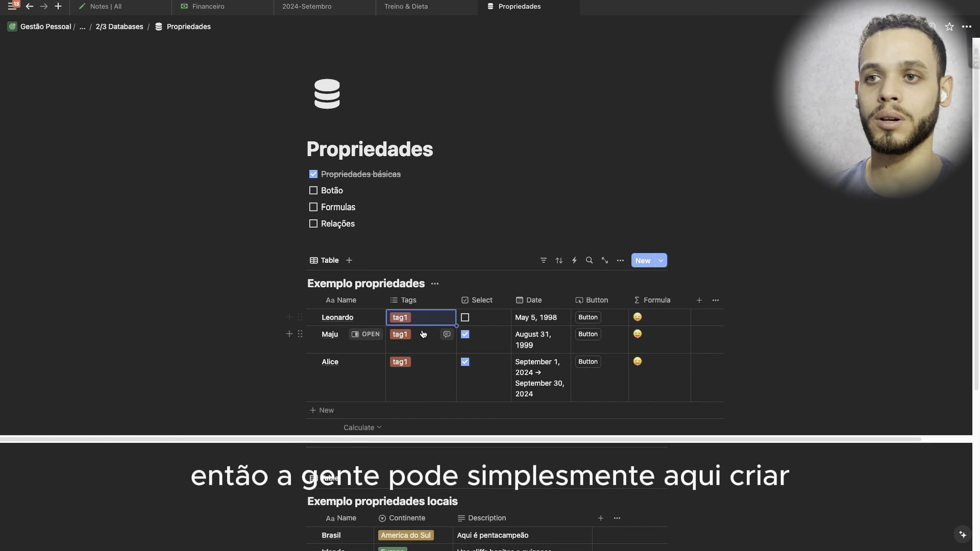
pyautogui.click(431, 375)
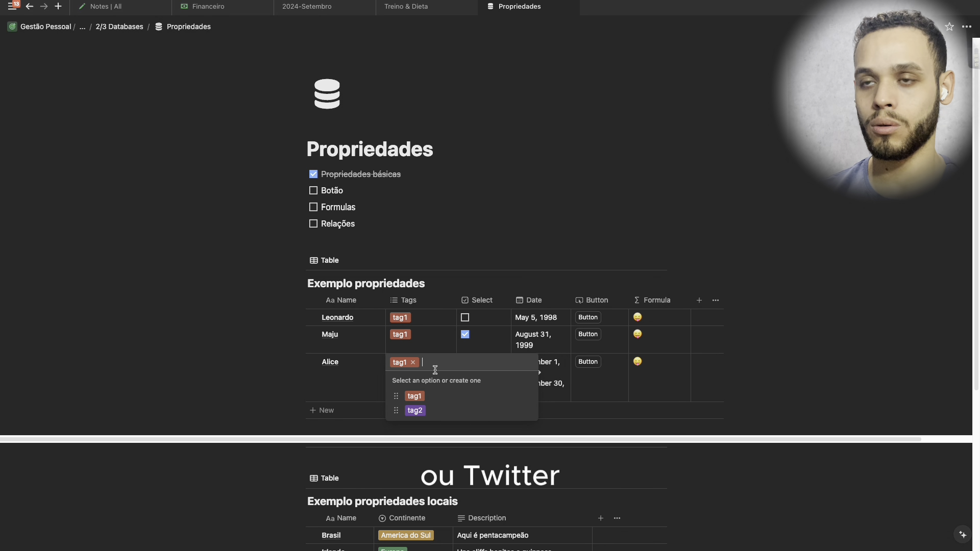
pyautogui.write('Outro item')
pyautogui.press('Return')
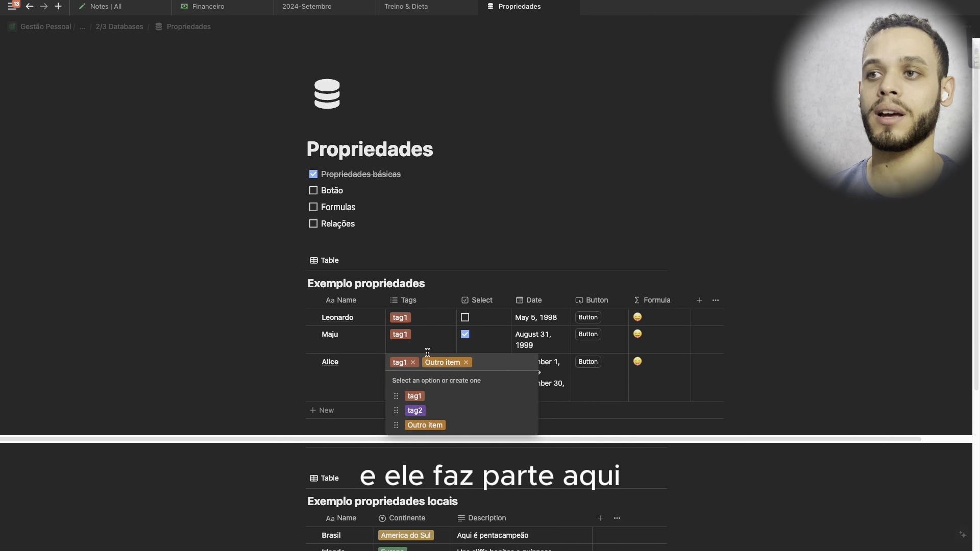
pyautogui.press('Escape')
# - Check the tag options offered for the second row and remove the "Outro item" tag from the third row
pyautogui.click(435, 348)
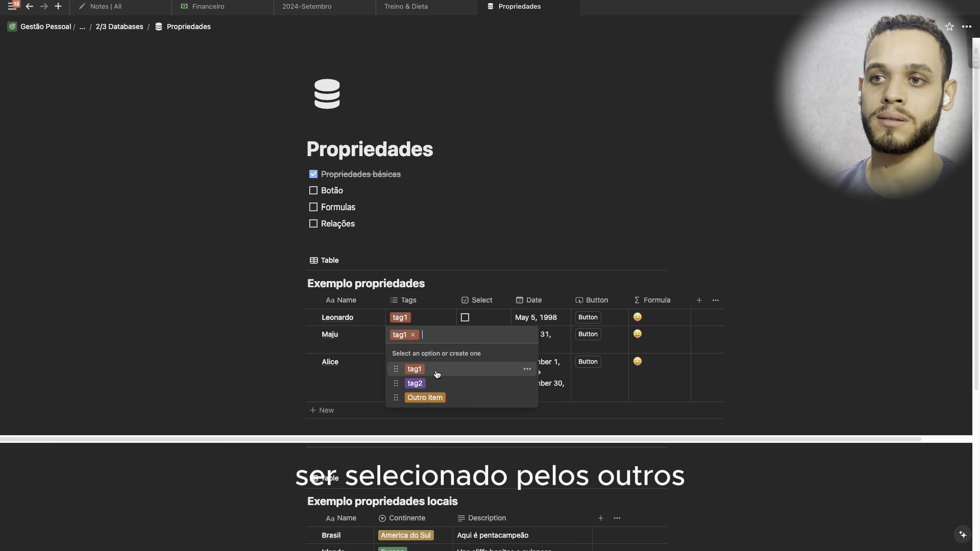
pyautogui.press('Escape')
pyautogui.click(465, 334)
pyautogui.click(442, 386)
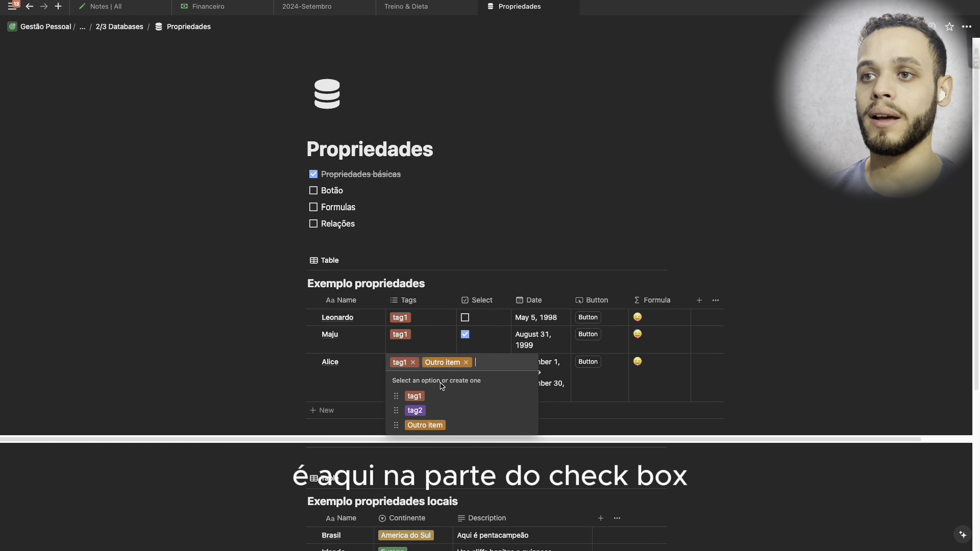
pyautogui.press('Escape')
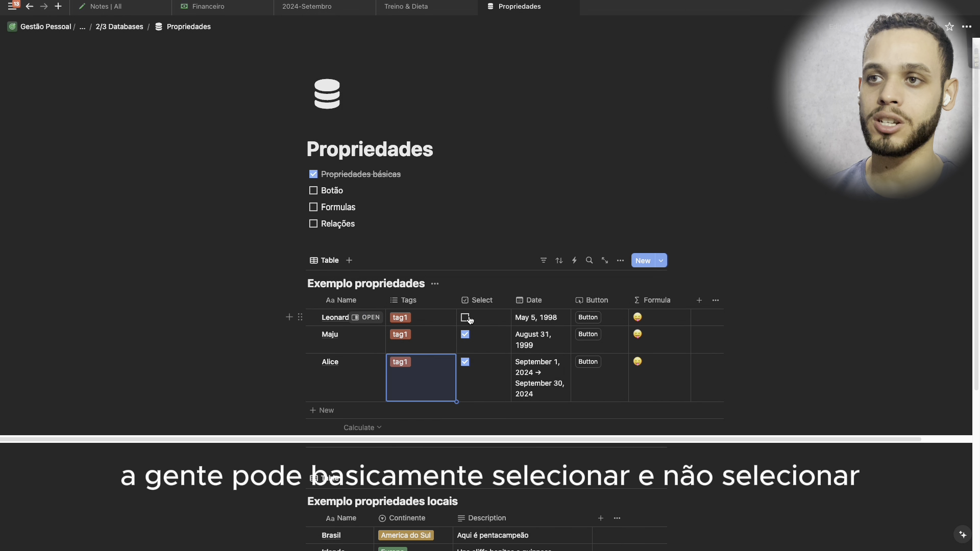
# - Tick the Select checkbox of the first row and clear it for the second row
pyautogui.click(466, 318)
pyautogui.click(467, 332)
pyautogui.click(466, 320)
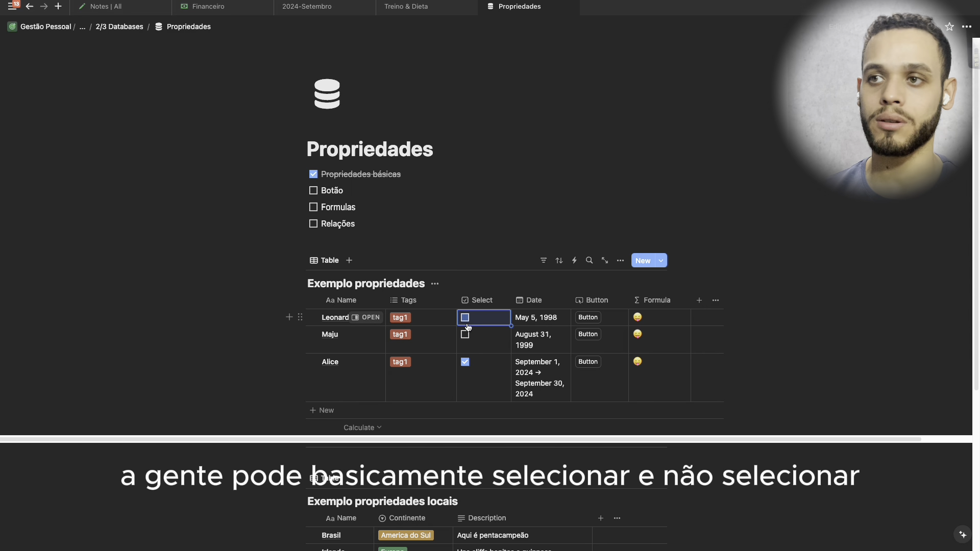
# - Add a Text property to the Exemplo propriedades table and enter "Texto" in its first row
pyautogui.click(699, 300)
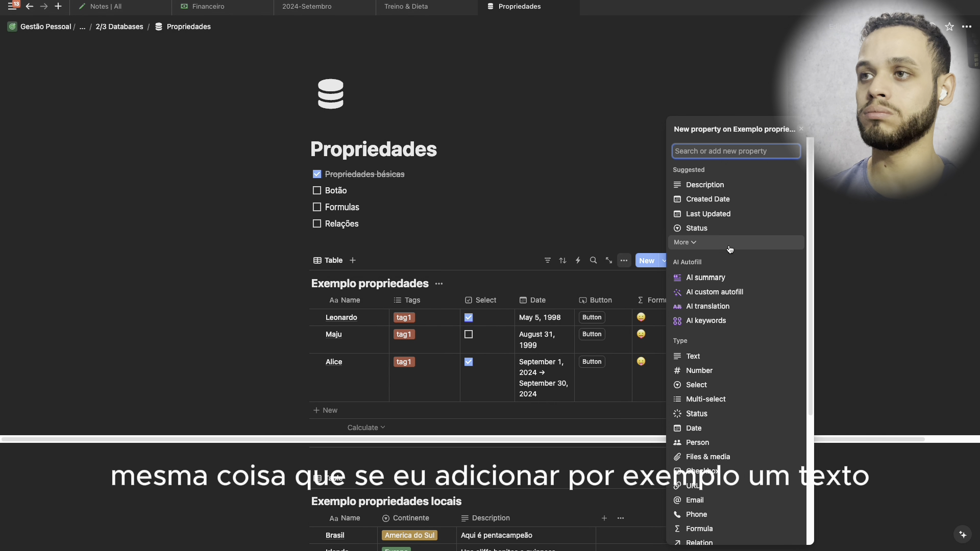
pyautogui.click(730, 249)
pyautogui.write('te')
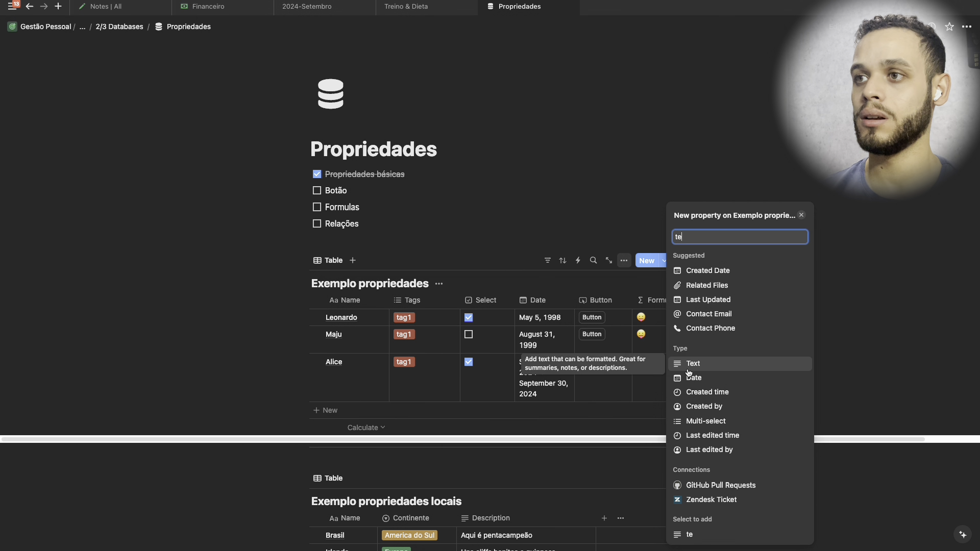
pyautogui.click(693, 364)
pyautogui.click(624, 289)
pyautogui.click(605, 317)
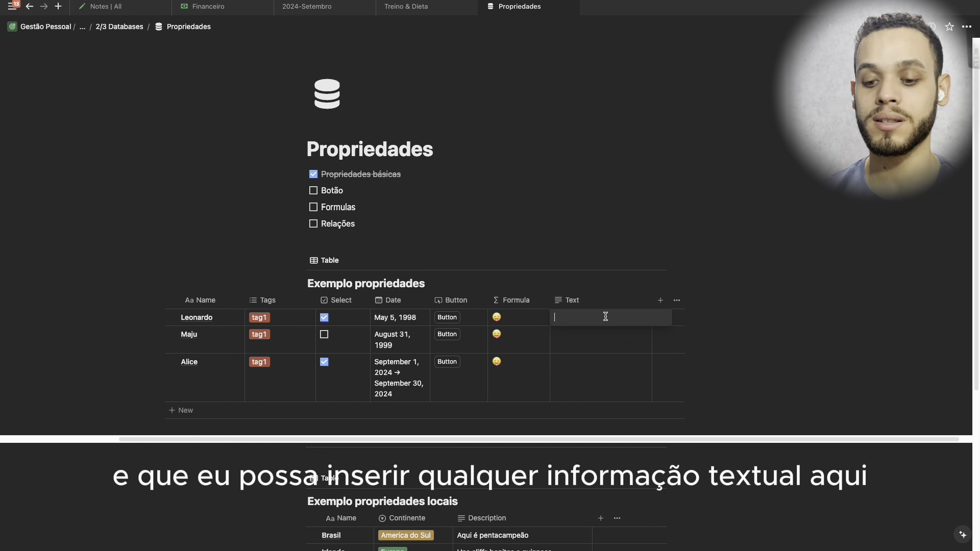
pyautogui.write('Texy')
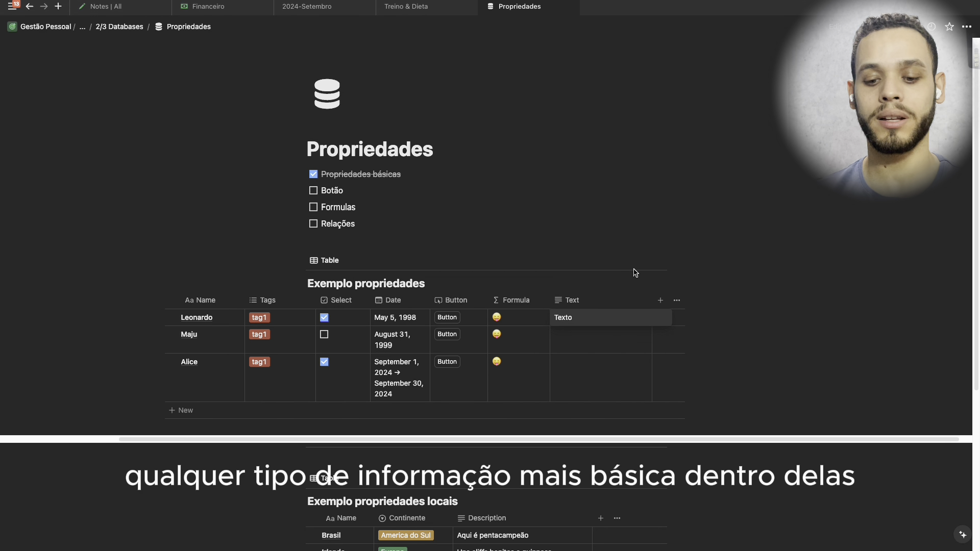
# - Clear the sample text from the first row and delete the Text property from the table
pyautogui.press('BackSpace')
pyautogui.press('BackSpace')
pyautogui.press('BackSpace')
pyautogui.press('BackSpace')
pyautogui.press('BackSpace')
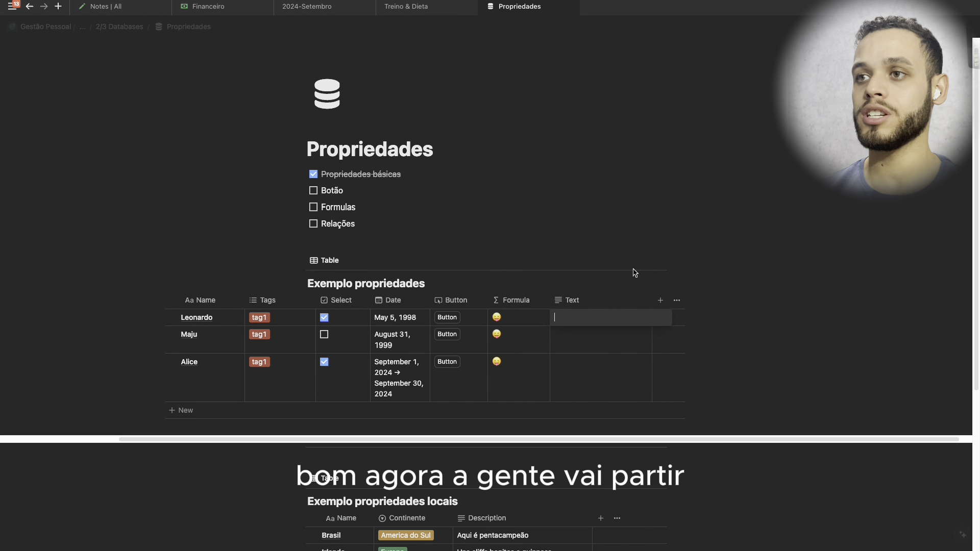
pyautogui.press('Escape')
pyautogui.click(606, 299)
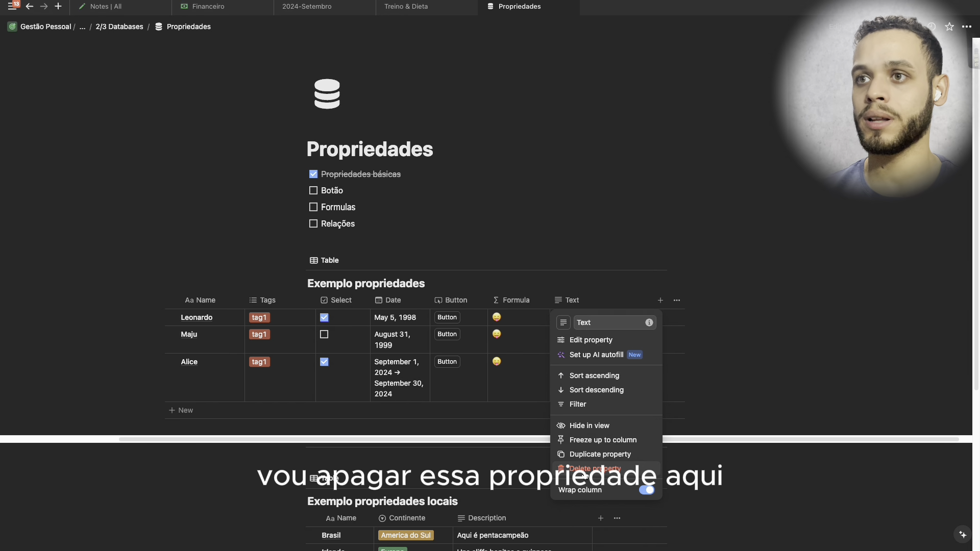
pyautogui.click(584, 490)
# - Tick Botão in the checklist and open the Button property of the Exemplo propriedades table for editing
pyautogui.click(536, 297)
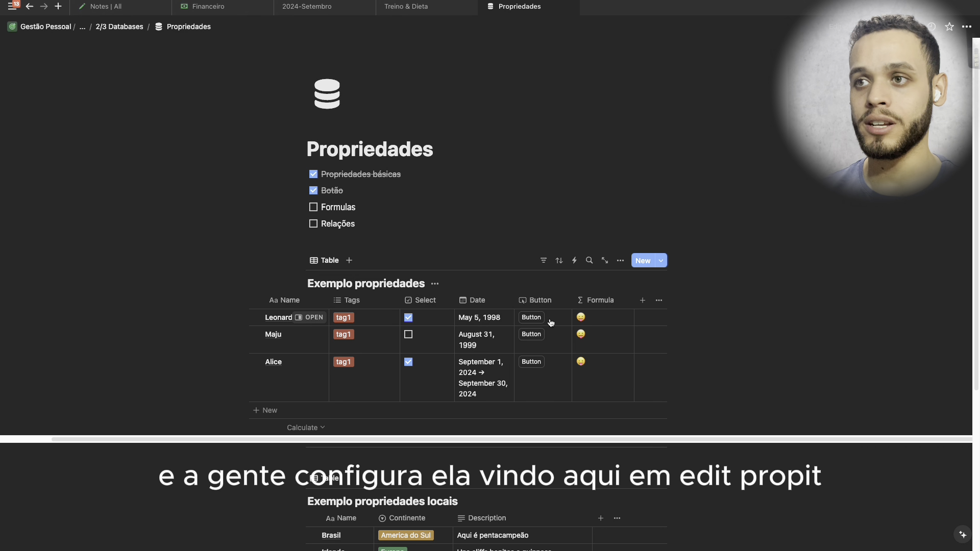
pyautogui.click(539, 300)
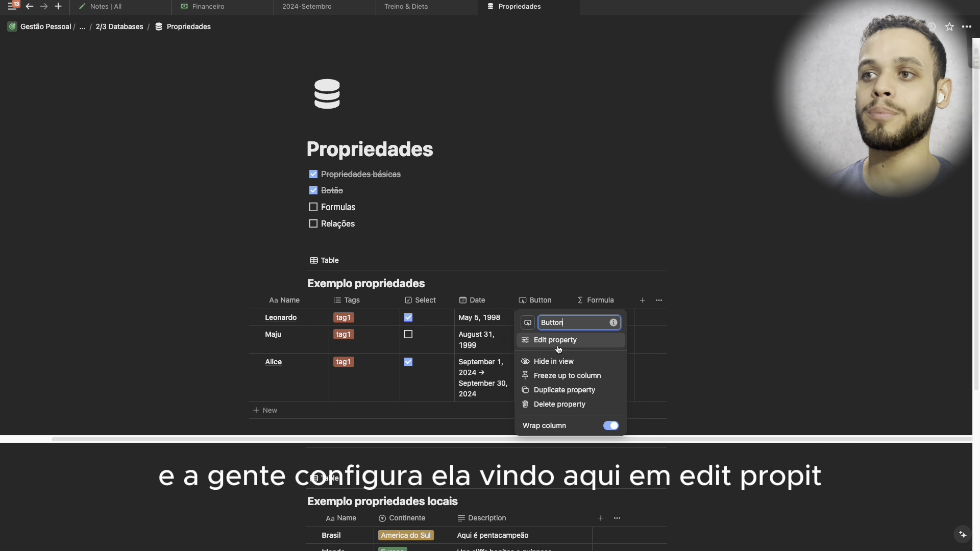
pyautogui.click(560, 341)
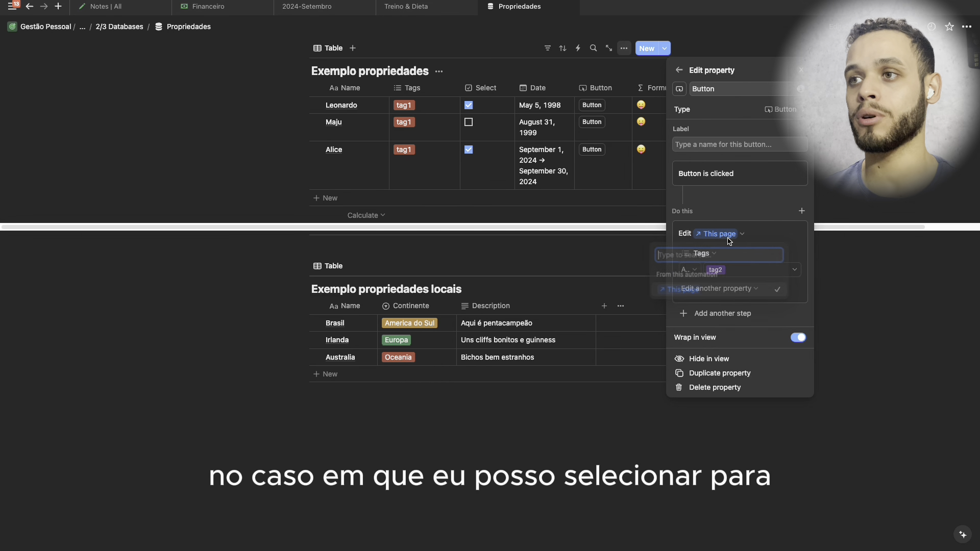
# - Examine the button action's possible target pages, the properties it can edit and the operations offered for Tags
pyautogui.click(714, 234)
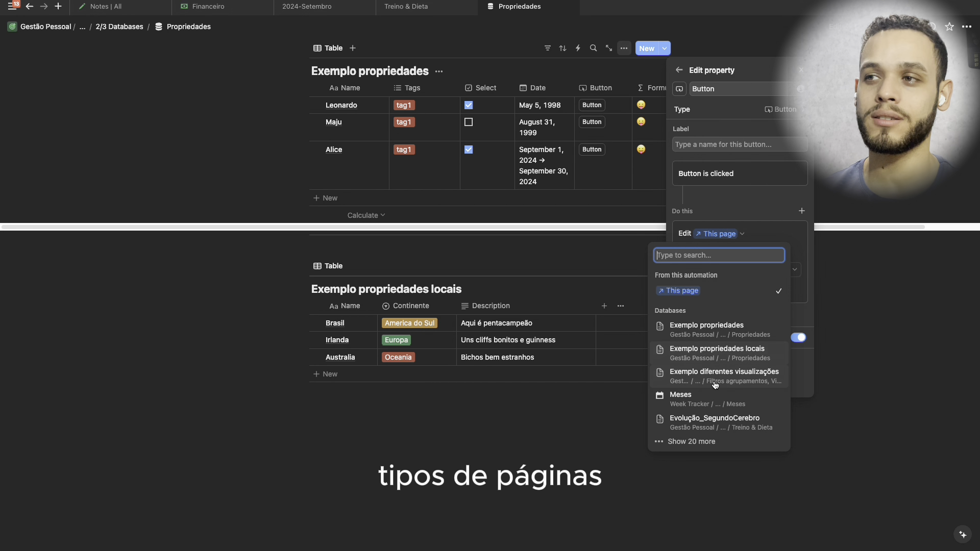
pyautogui.click(754, 224)
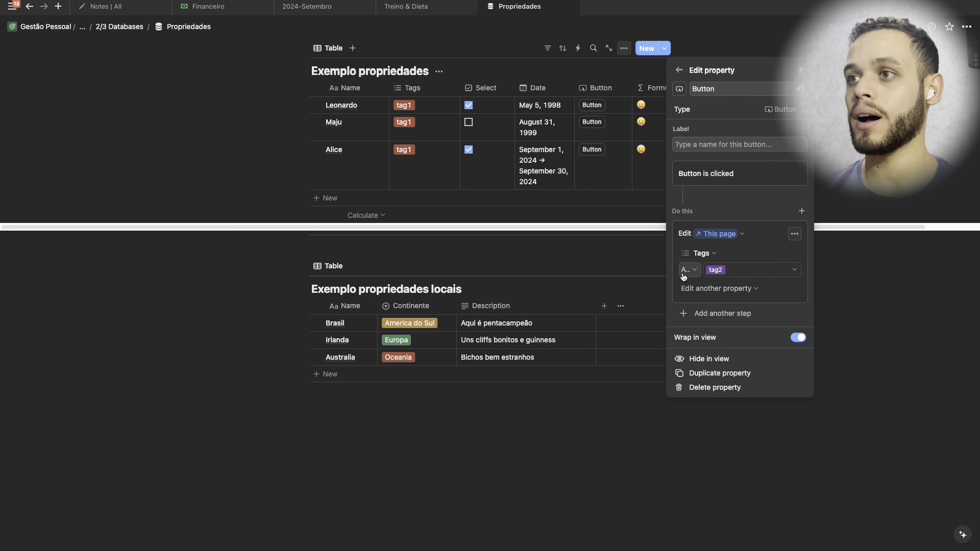
pyautogui.click(707, 255)
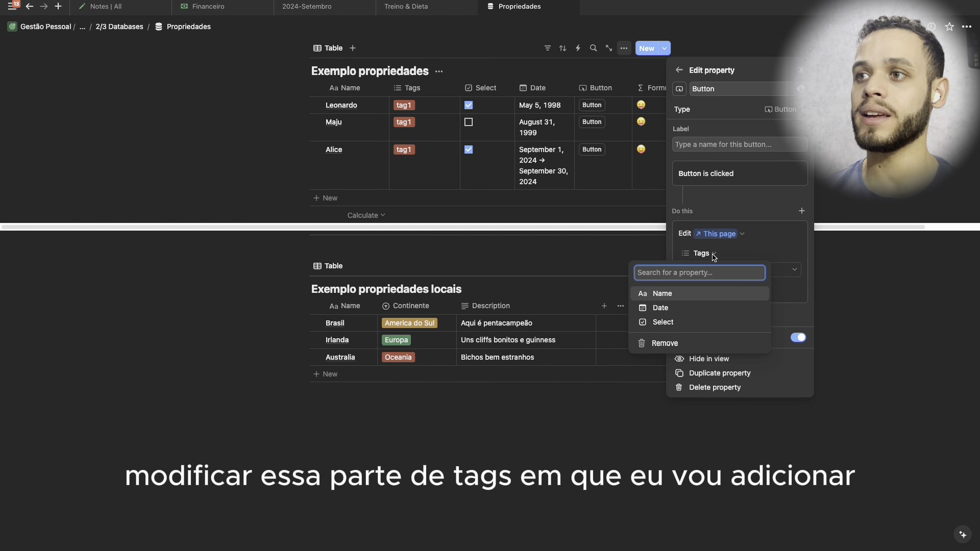
pyautogui.click(715, 257)
pyautogui.click(688, 276)
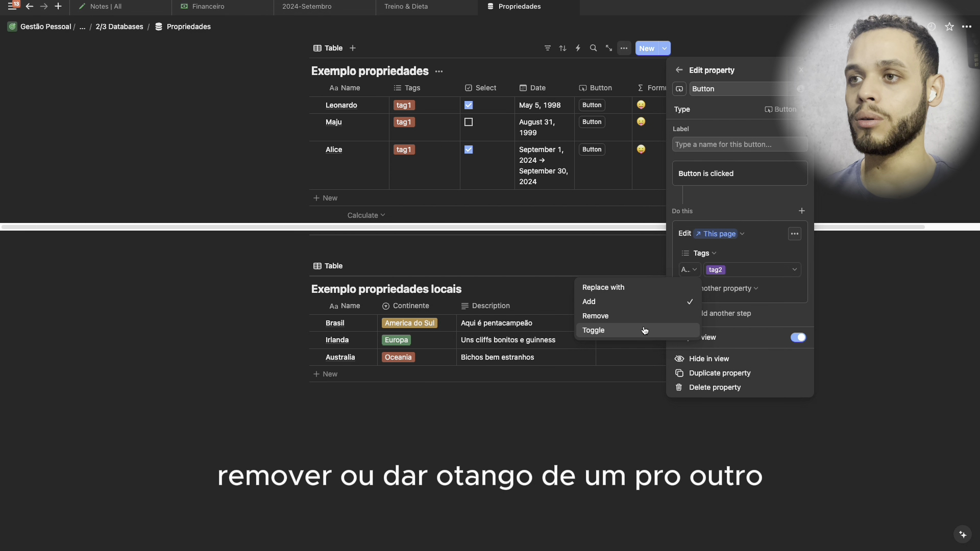
pyautogui.click(729, 296)
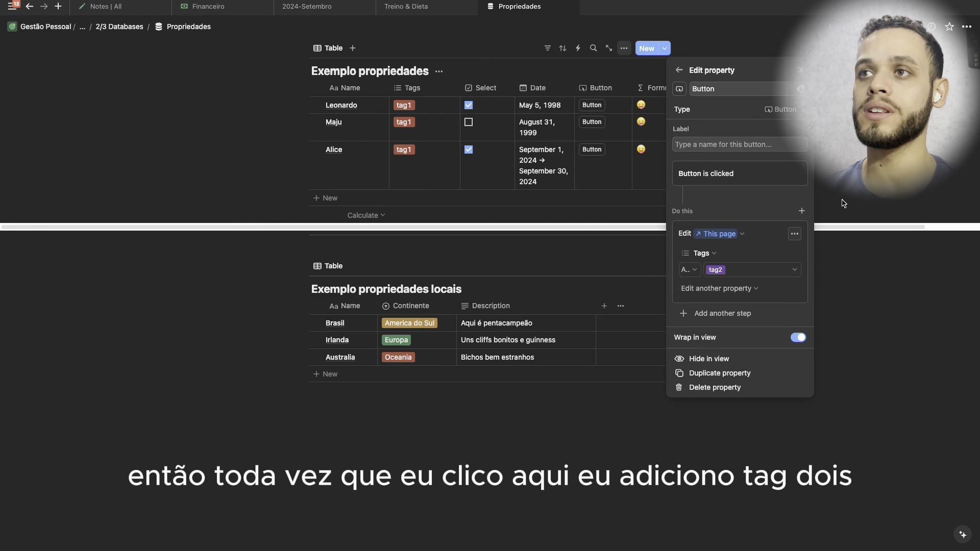
pyautogui.press('Escape')
# - Run the button in all three rows of the Exemplo propriedades table to add tag2
pyautogui.click(594, 109)
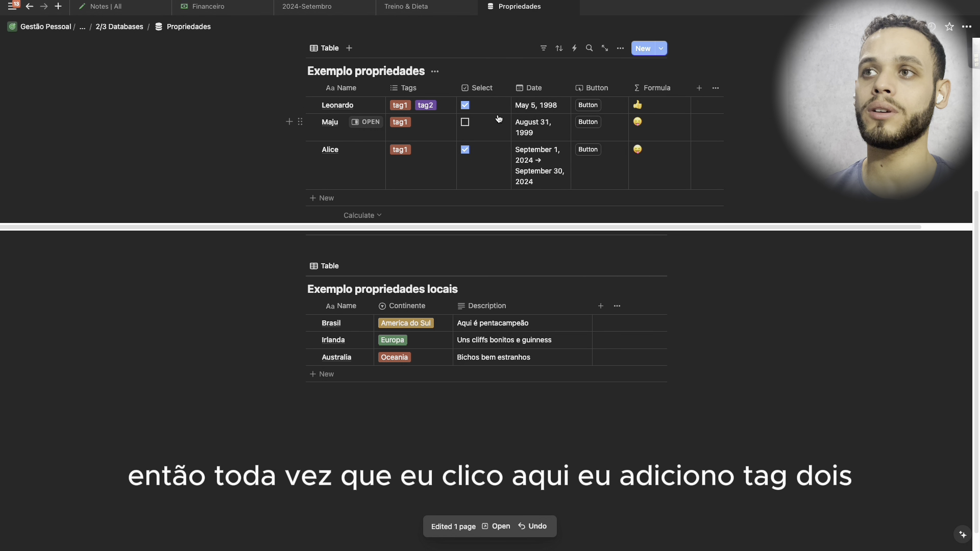
pyautogui.click(588, 122)
pyautogui.click(590, 150)
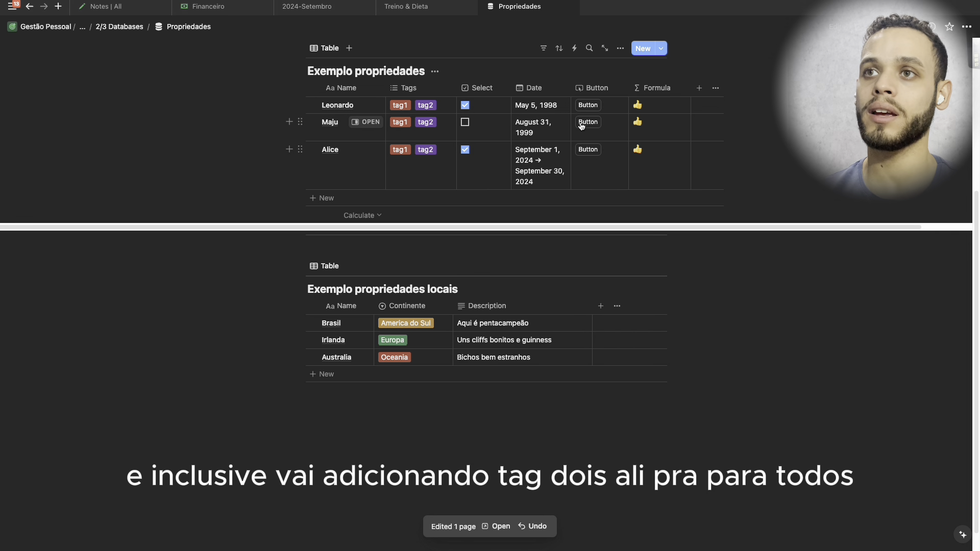
# - Remove tag2 from the Tags cells of all three rows, leaving only tag1
pyautogui.click(433, 167)
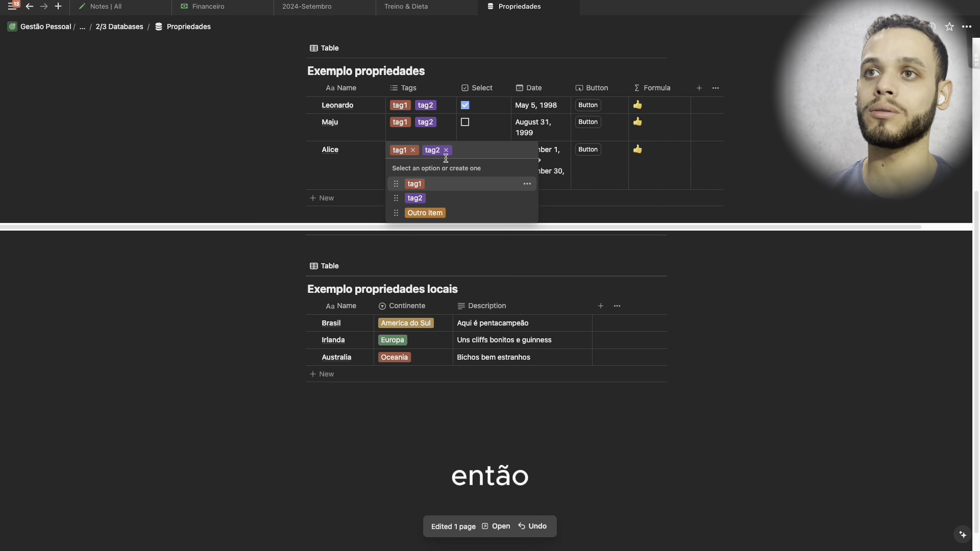
pyautogui.click(440, 150)
pyautogui.press('Escape')
pyautogui.click(440, 131)
pyautogui.click(446, 122)
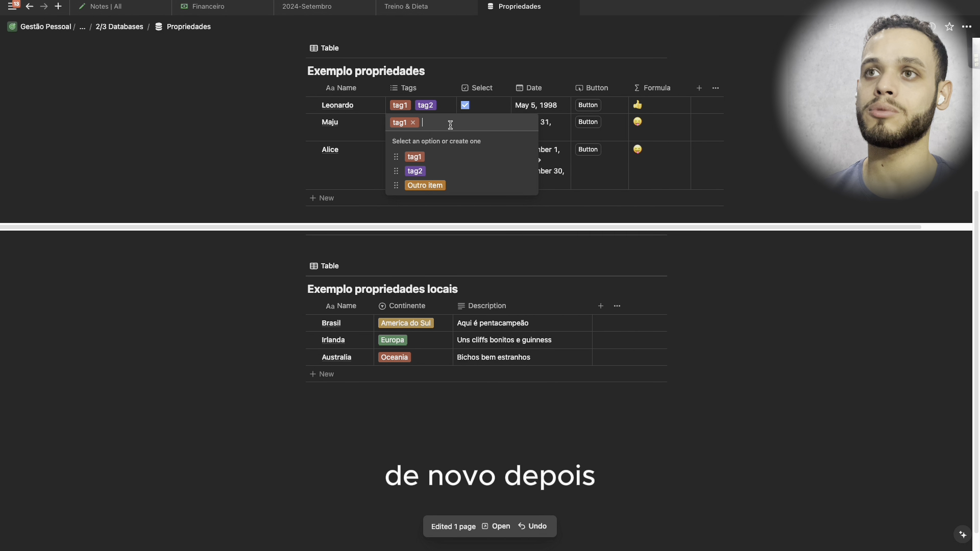
pyautogui.click(443, 108)
pyautogui.click(443, 108)
pyautogui.click(446, 106)
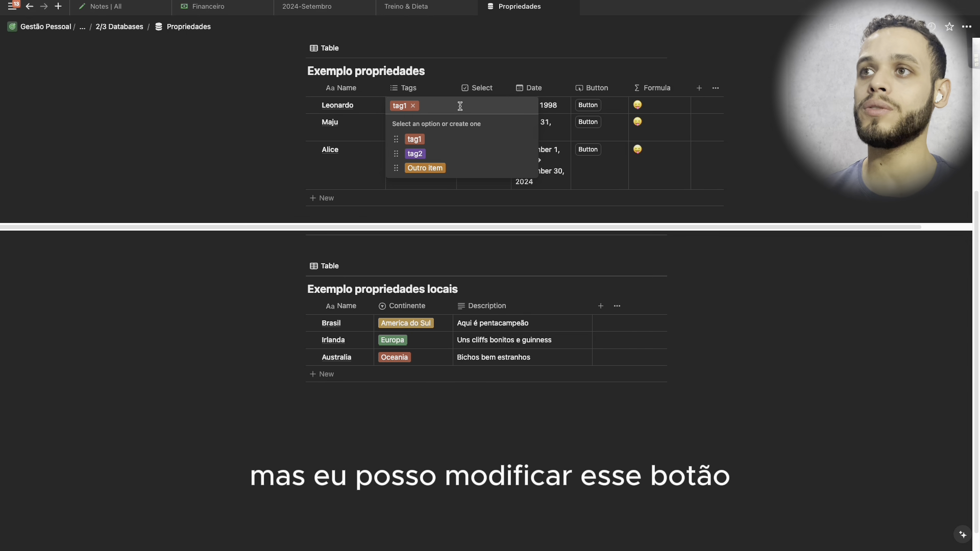
pyautogui.press('Escape')
pyautogui.press('Escape')
# - Change the Button property's action to edit the Select property instead of Tags and set it to Checked
pyautogui.click(594, 87)
pyautogui.click(601, 128)
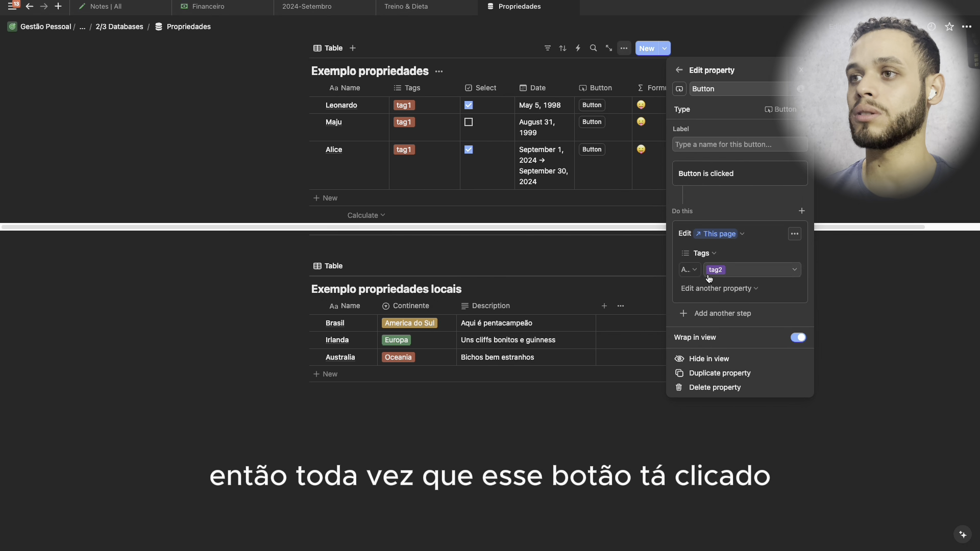
pyautogui.click(690, 271)
pyautogui.click(712, 260)
pyautogui.click(709, 259)
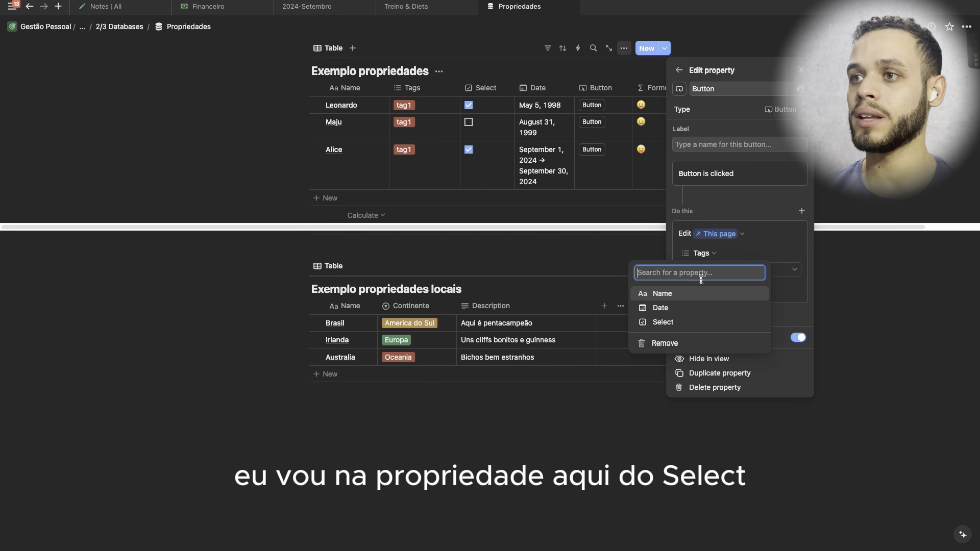
pyautogui.click(691, 321)
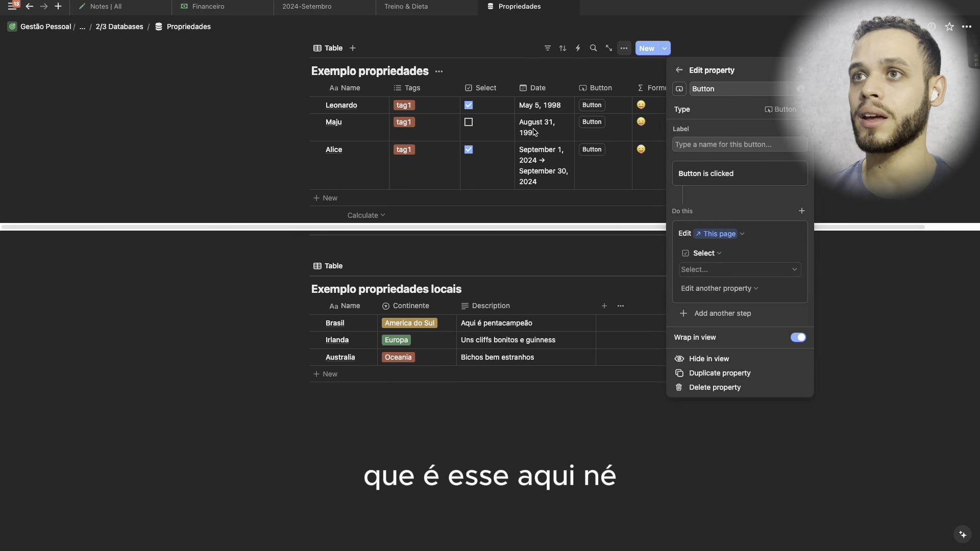
pyautogui.click(713, 269)
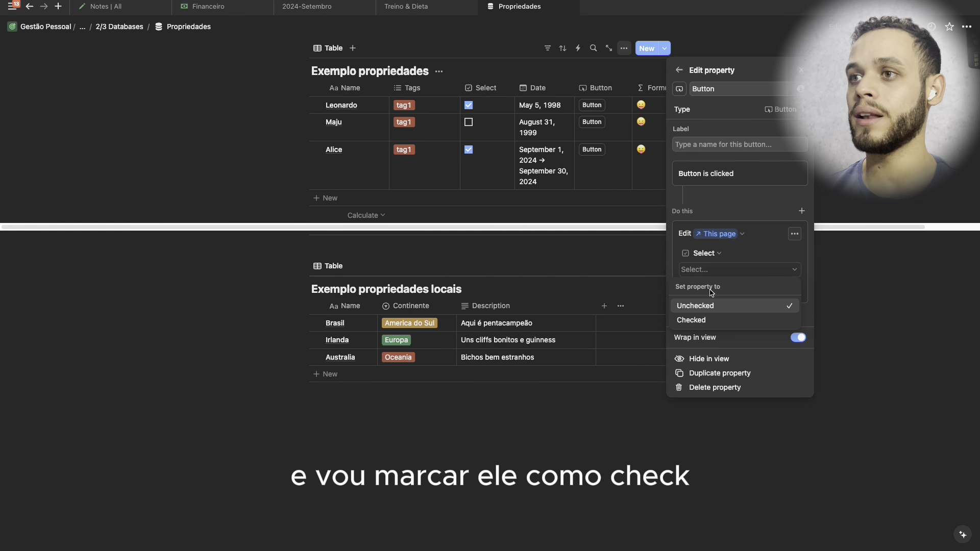
pyautogui.click(709, 322)
pyautogui.click(865, 301)
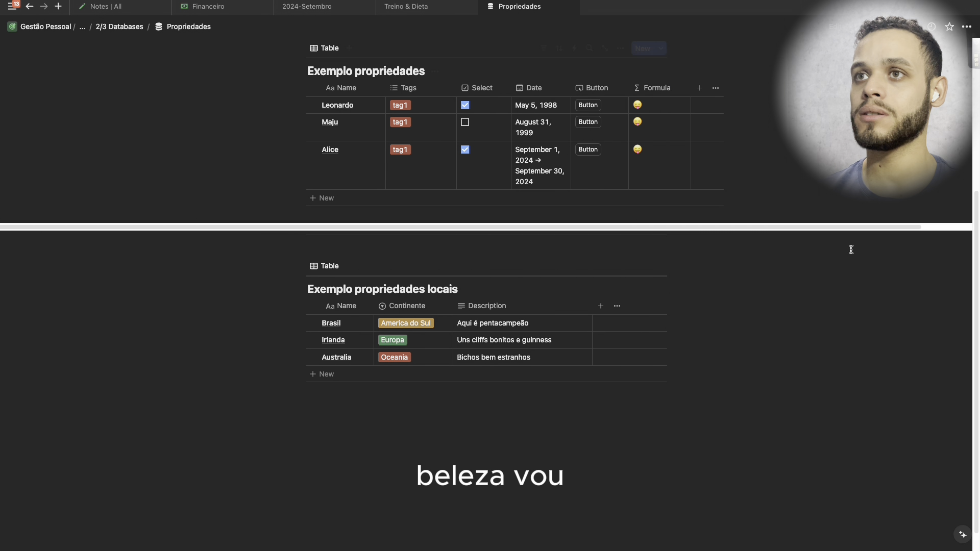
# - Clear the Select checkboxes of the first and third rows and run the button in all three rows
pyautogui.click(465, 105)
pyautogui.click(465, 150)
pyautogui.click(588, 105)
pyautogui.click(596, 124)
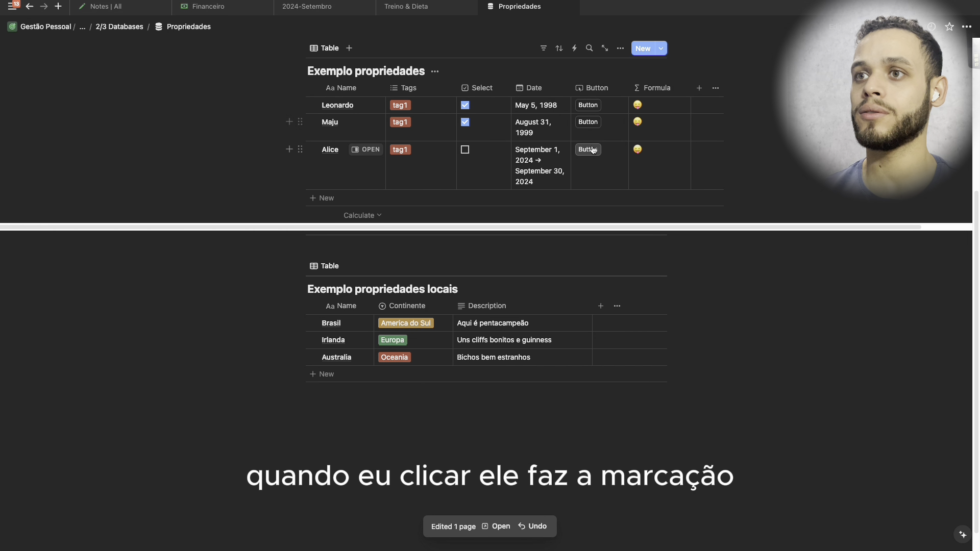
pyautogui.click(589, 149)
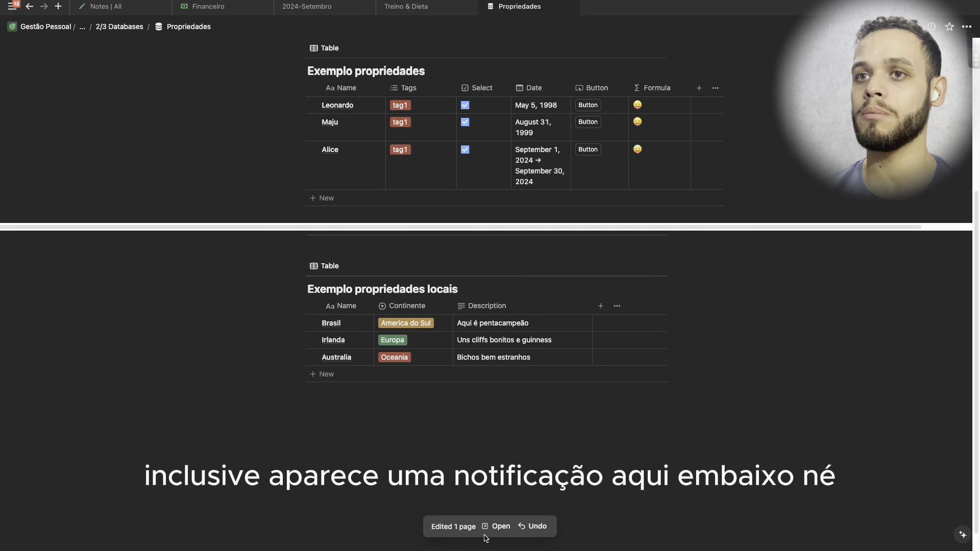
# - Run the button in the first row to add tag2 and remove that tag from its Tags cell
pyautogui.scroll(2, 536, 400)
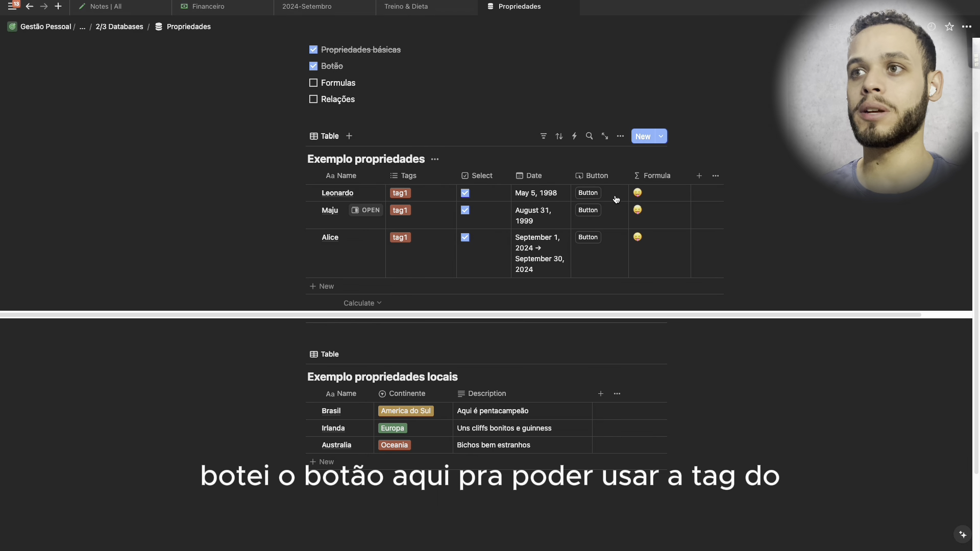
pyautogui.click(588, 193)
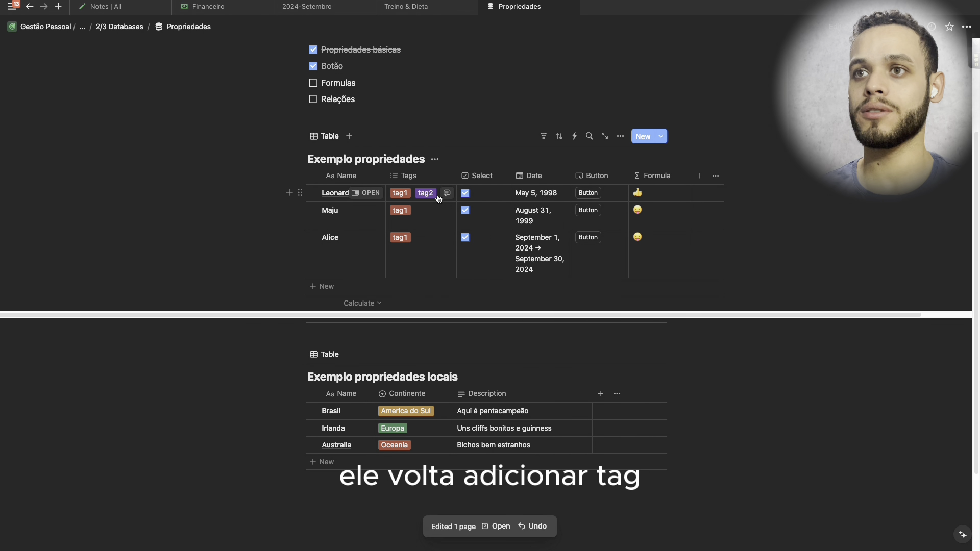
pyautogui.click(438, 198)
pyautogui.click(446, 193)
pyautogui.click(541, 148)
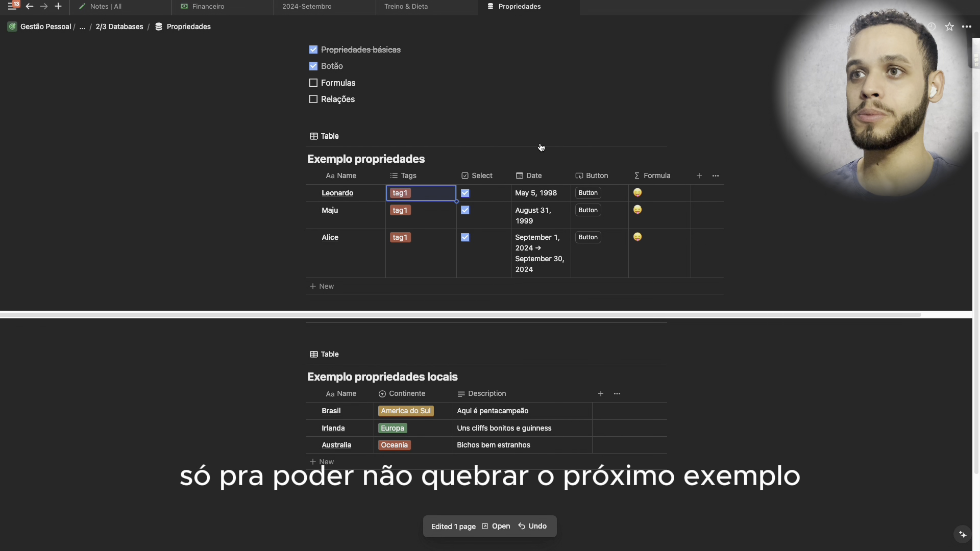
# - Clear the Select checkbox in all three rows and tick Formulas in the checklist
pyautogui.click(465, 193)
pyautogui.click(465, 210)
pyautogui.click(465, 238)
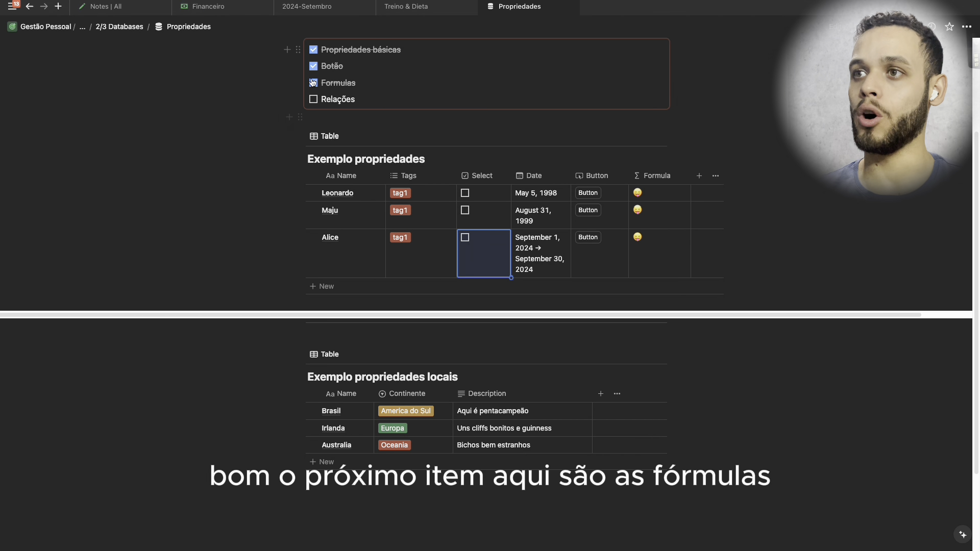
# - View the formula behind the first row's emoji and add a second Formula property to the Exemplo propriedades table
pyautogui.click(643, 196)
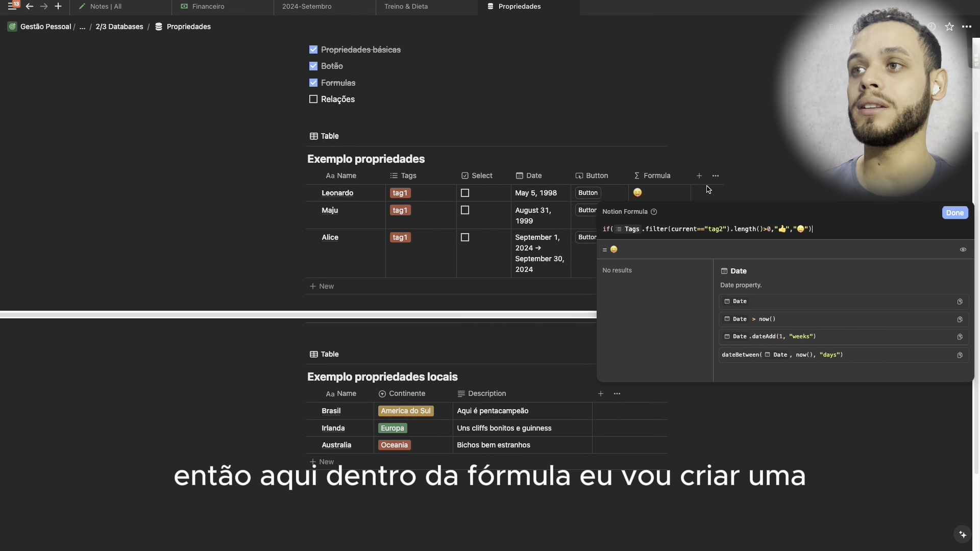
pyautogui.click(732, 174)
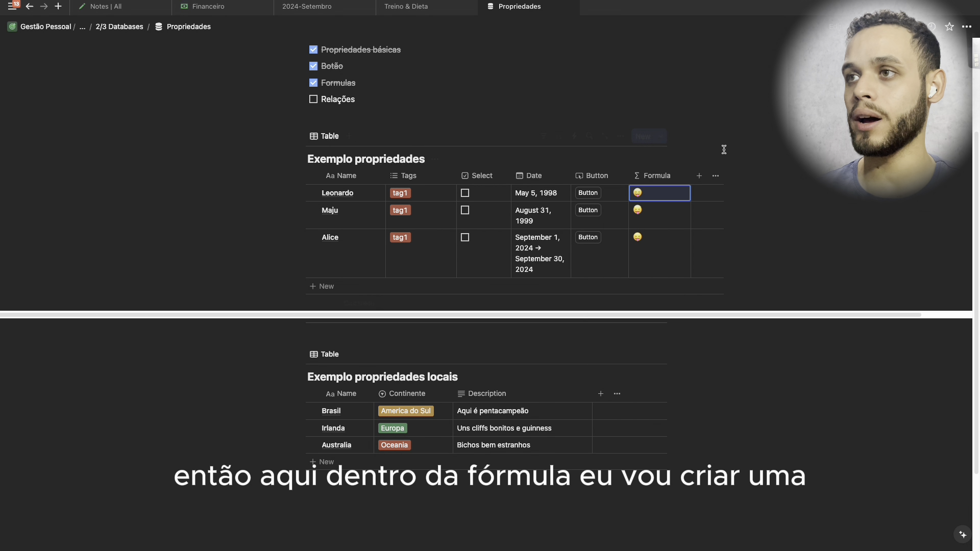
pyautogui.click(699, 176)
pyautogui.write('for')
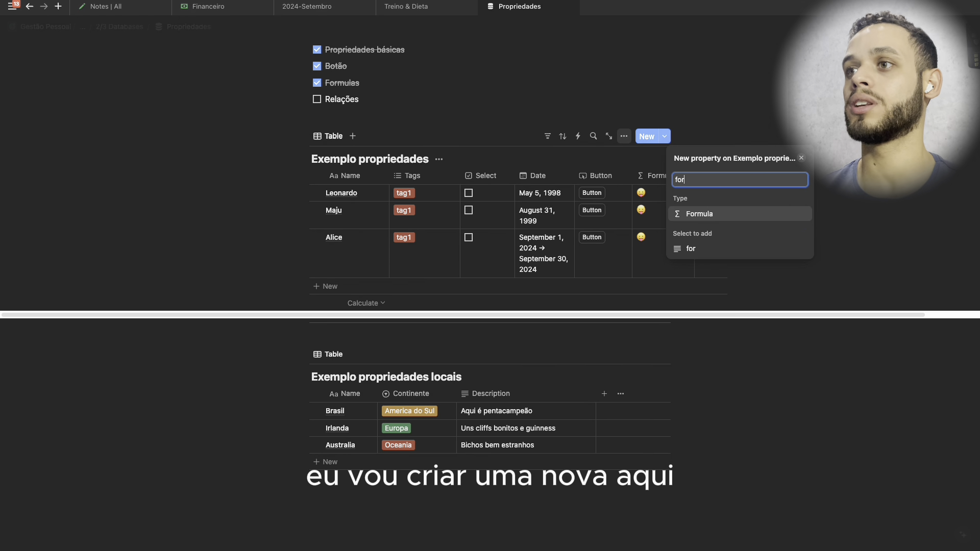
pyautogui.press('Return')
pyautogui.click(755, 92)
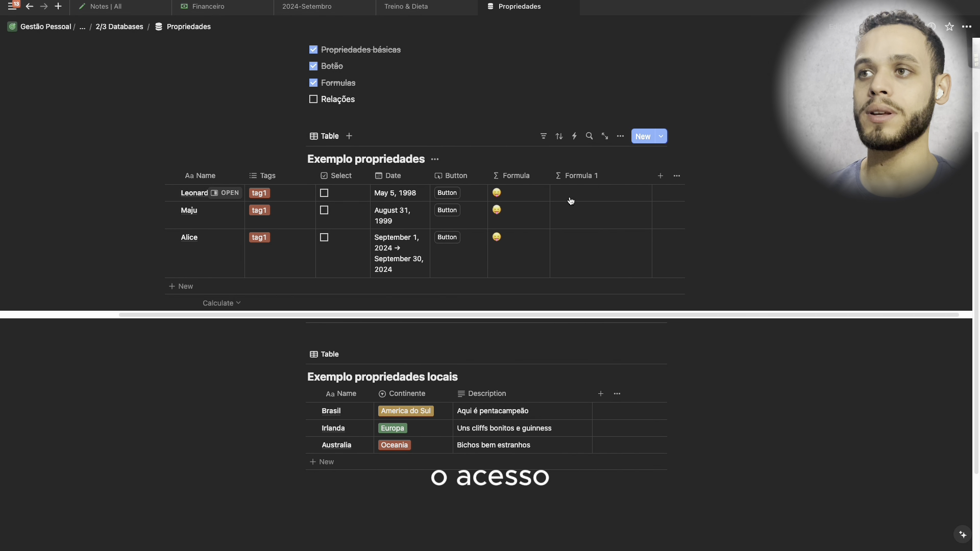
# - Browse the properties available to the second formula property and set its formula to Name
pyautogui.click(572, 199)
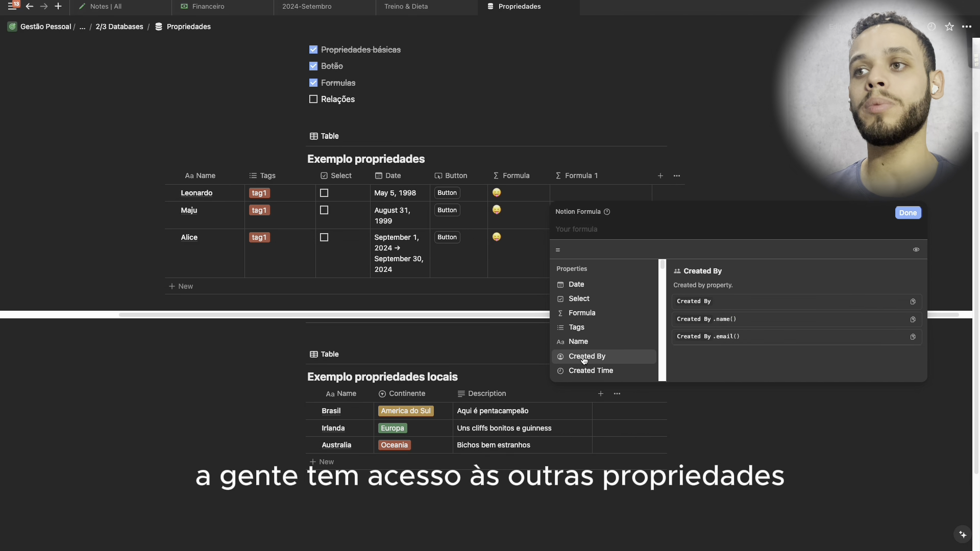
pyautogui.scroll(-1, 594, 306)
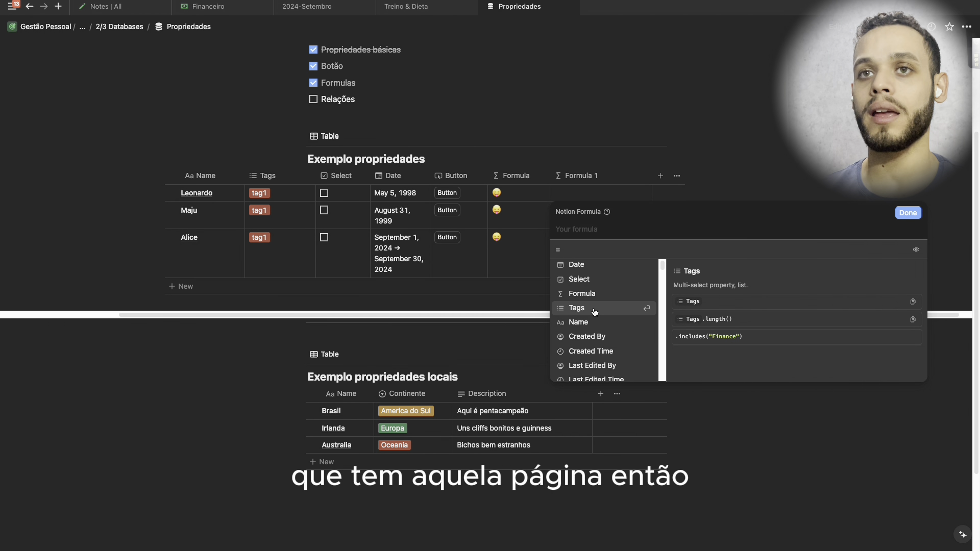
pyautogui.scroll(-1, 594, 318)
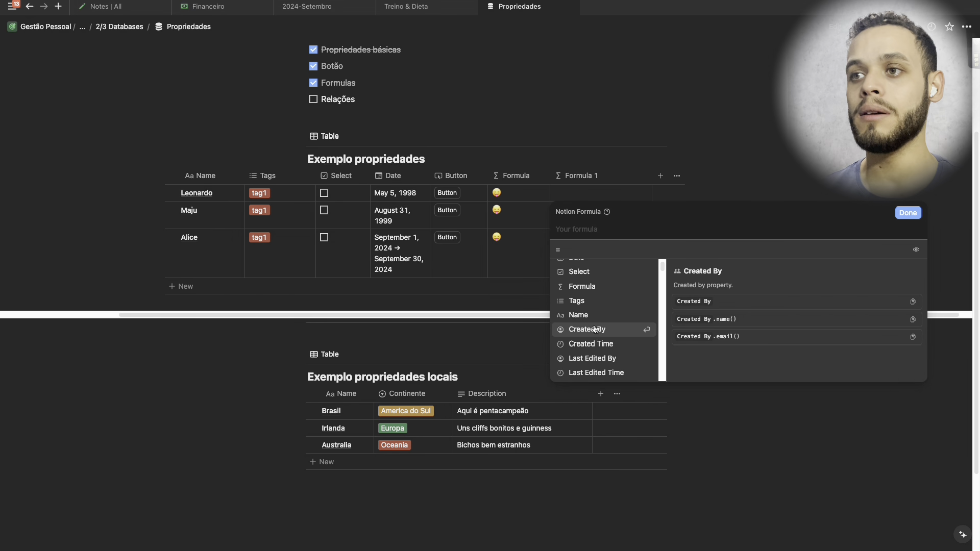
pyautogui.scroll(1, 597, 341)
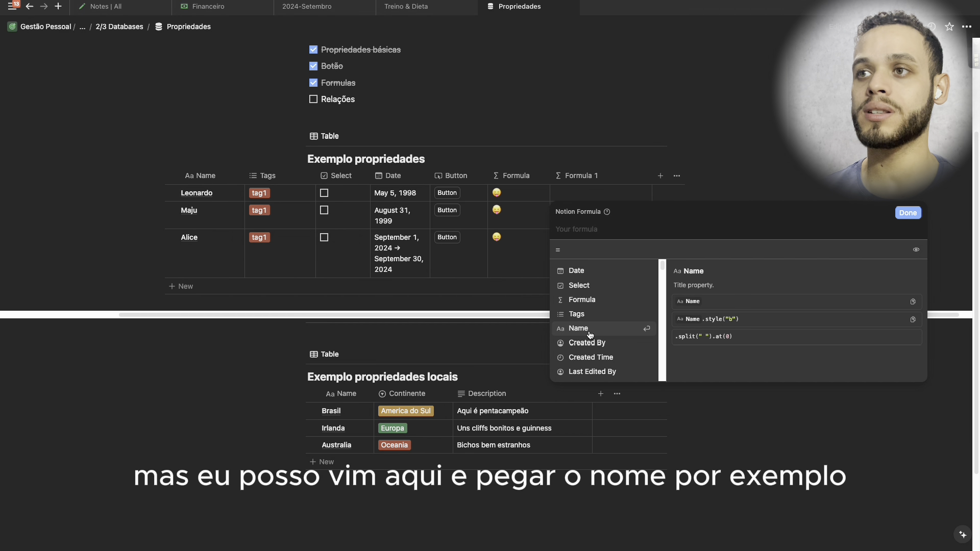
pyautogui.click(589, 329)
pyautogui.click(907, 212)
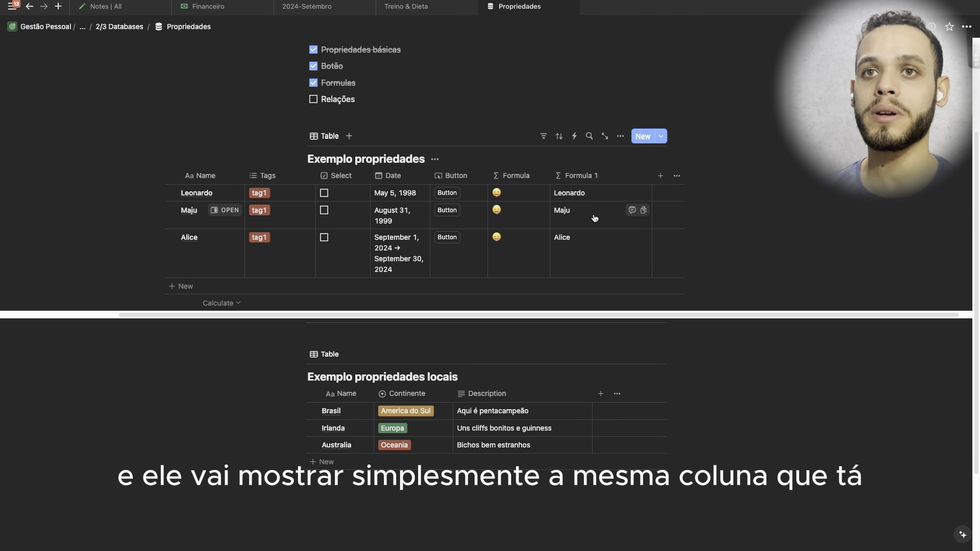
# - Replace the Formula 1 property's formula with the Date property and save it
pyautogui.click(612, 197)
pyautogui.press('BackSpace')
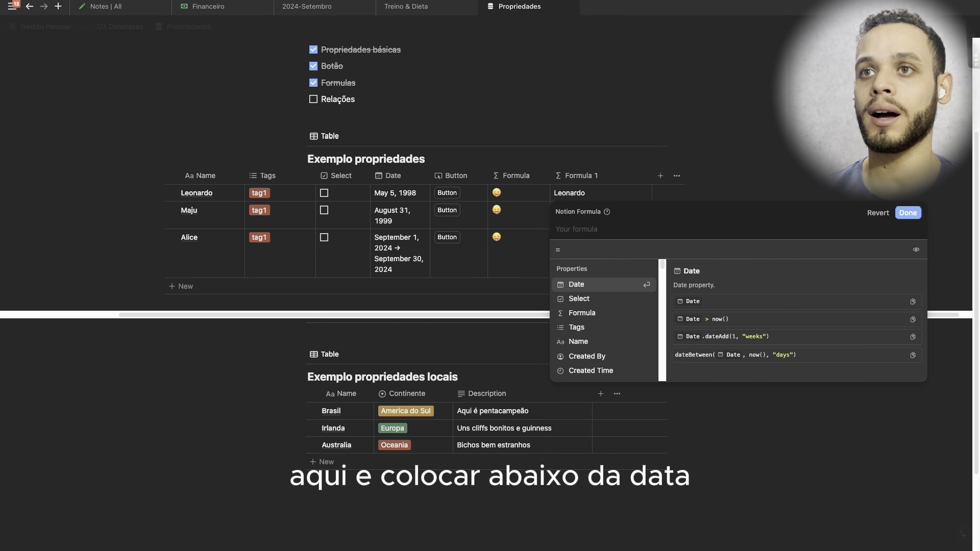
pyautogui.write('data')
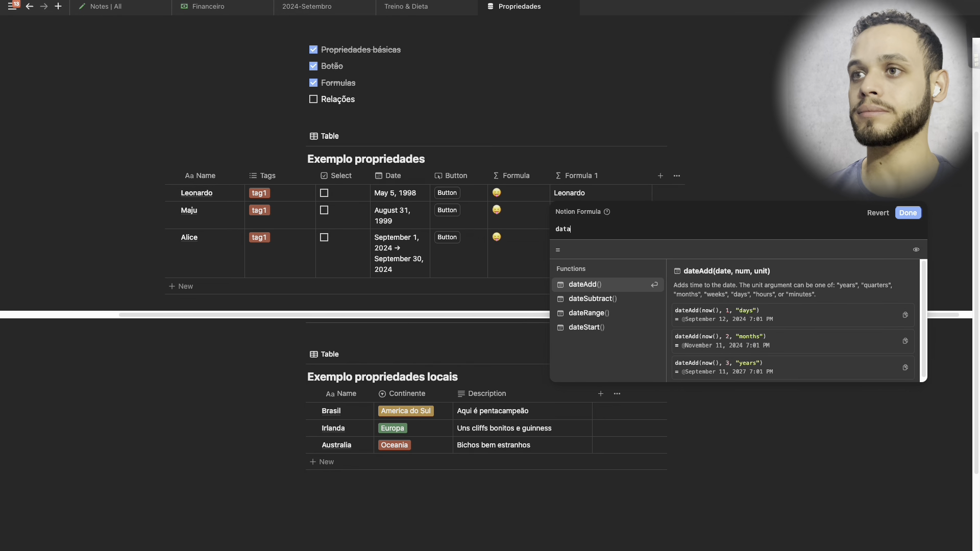
pyautogui.press('BackSpace')
pyautogui.press('Return')
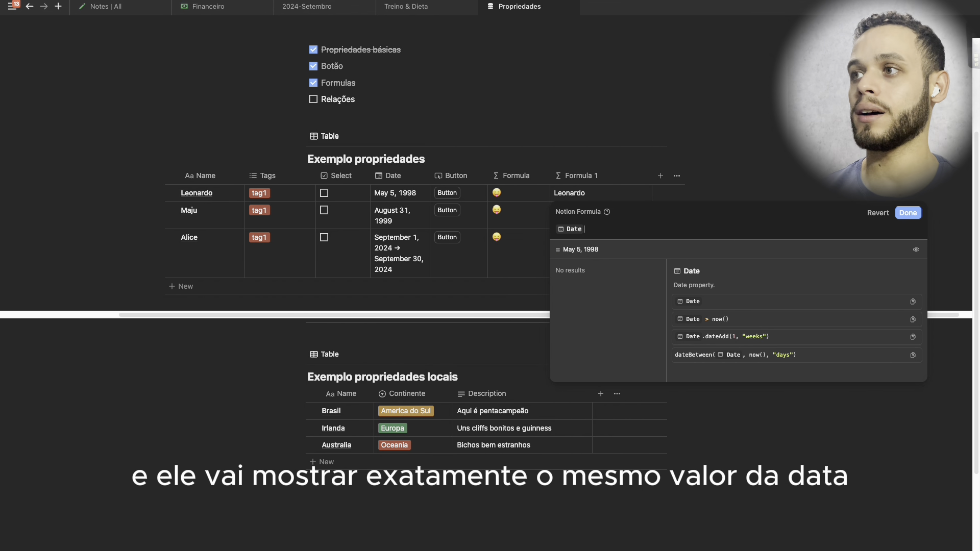
pyautogui.click(908, 213)
# - Reopen the Formula 1 formula and replace its content with the Name property followed by the replace() function
pyautogui.click(614, 196)
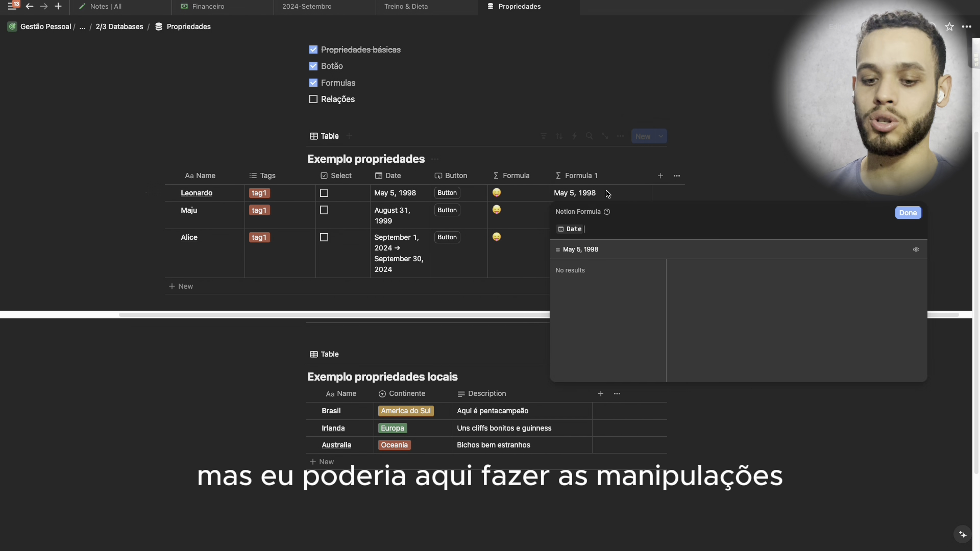
pyautogui.press('BackSpace')
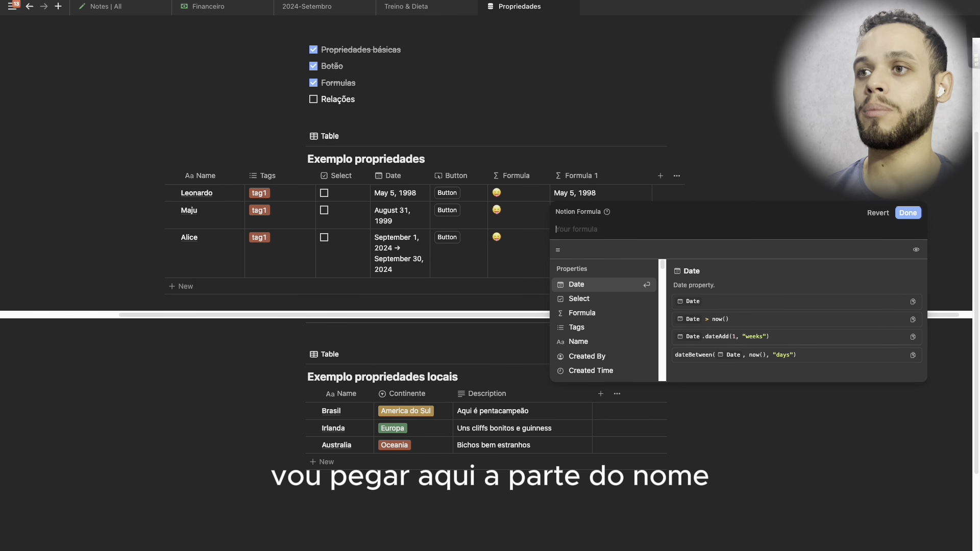
pyautogui.write('na')
pyautogui.press('Return')
pyautogui.write('.')
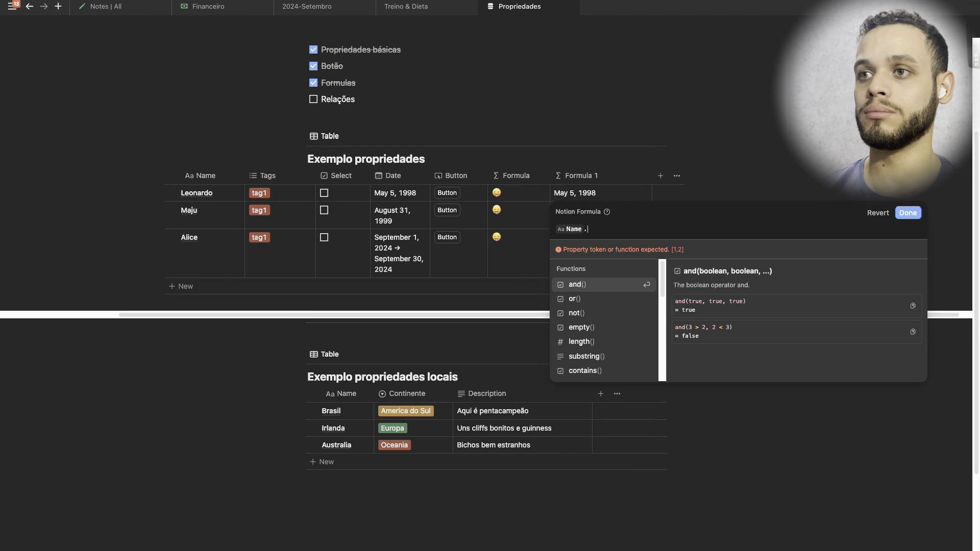
pyautogui.write('re')
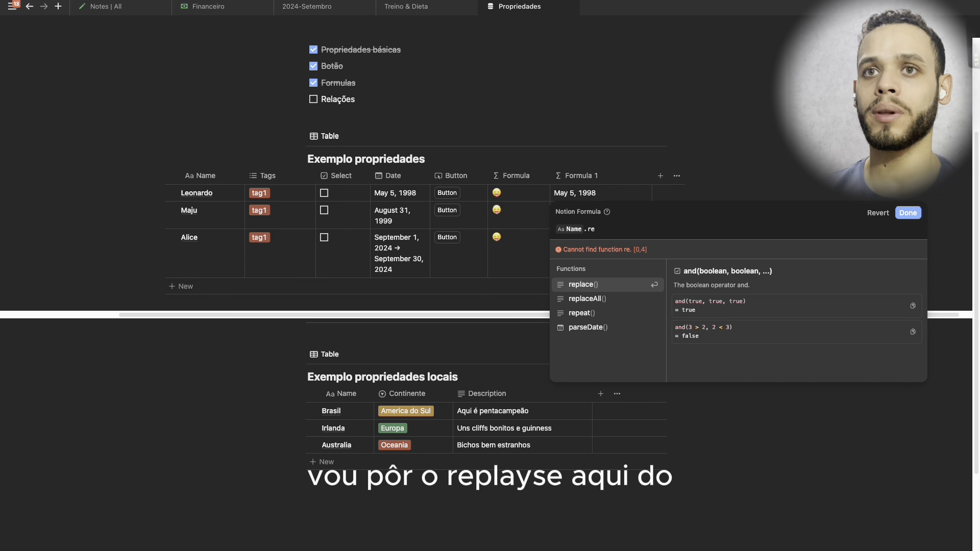
pyautogui.press('Return')
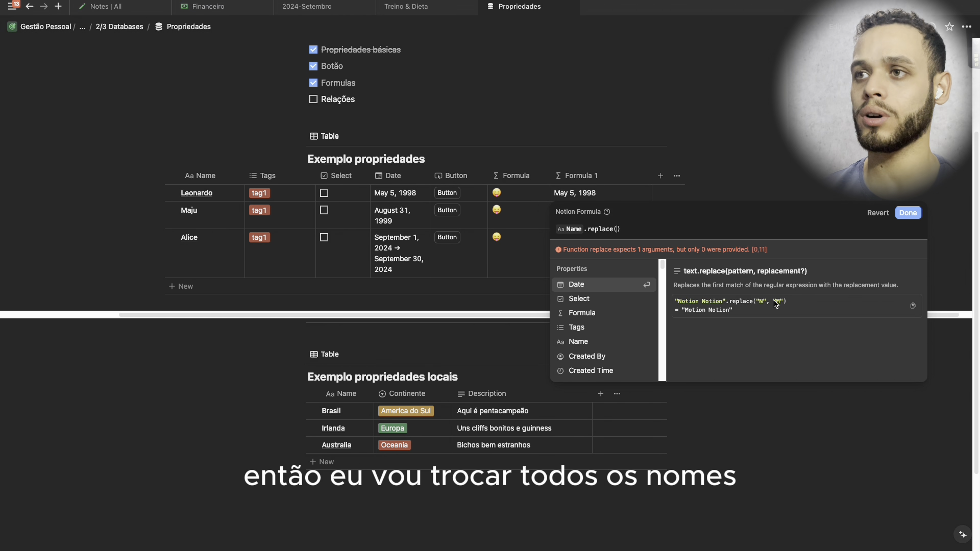
# - Give the replace function the arguments "a" and "w", and save the formula
pyautogui.write('"^')
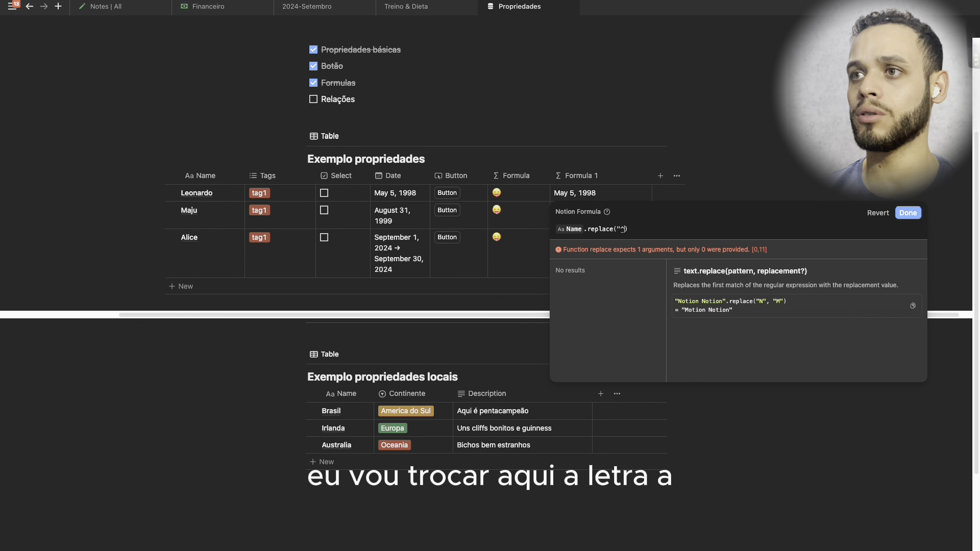
pyautogui.press('BackSpace')
pyautogui.write('"')
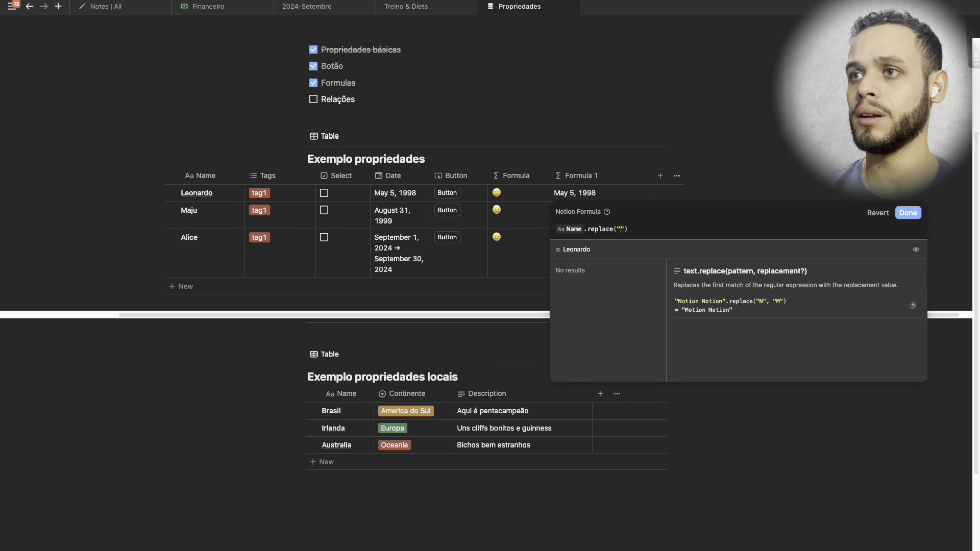
pyautogui.write('a')
pyautogui.press('Right')
pyautogui.write(',')
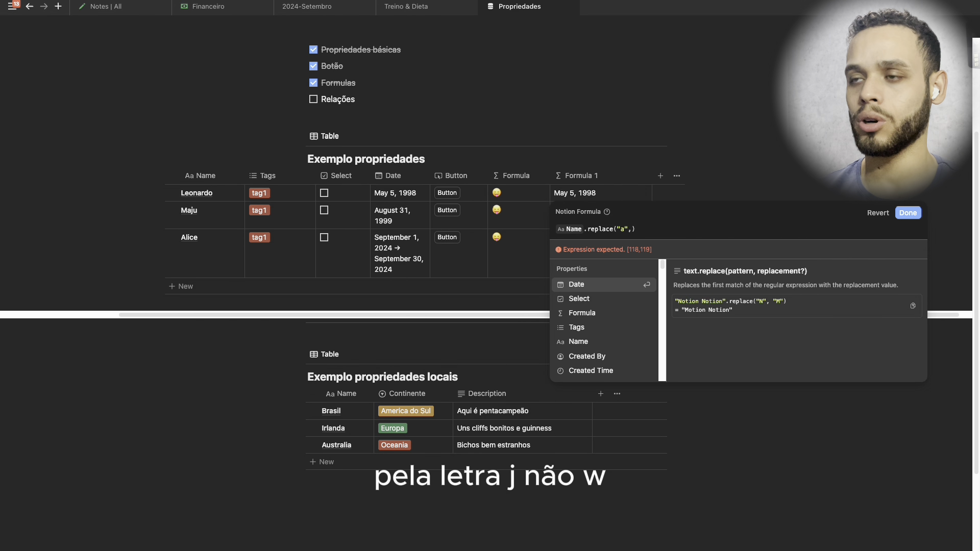
pyautogui.write('"')
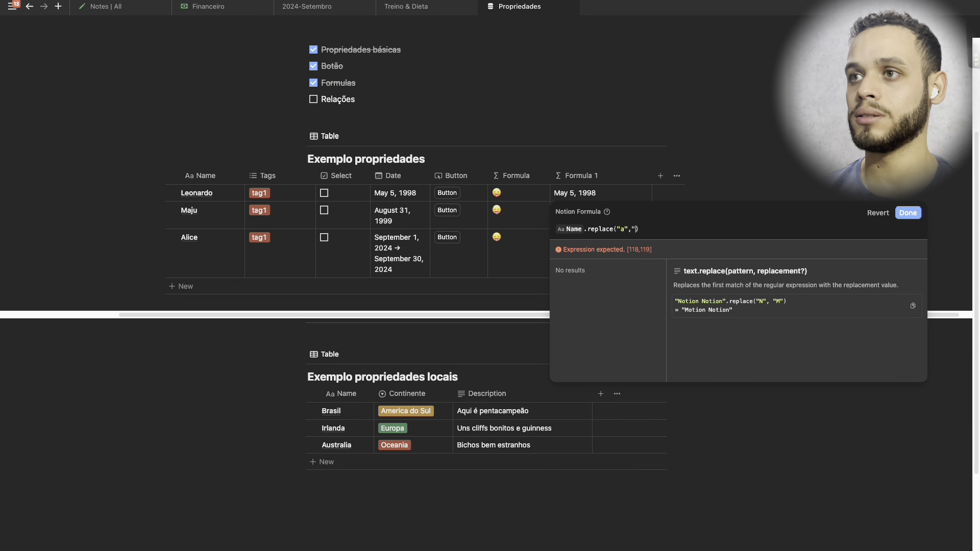
pyautogui.write('w')
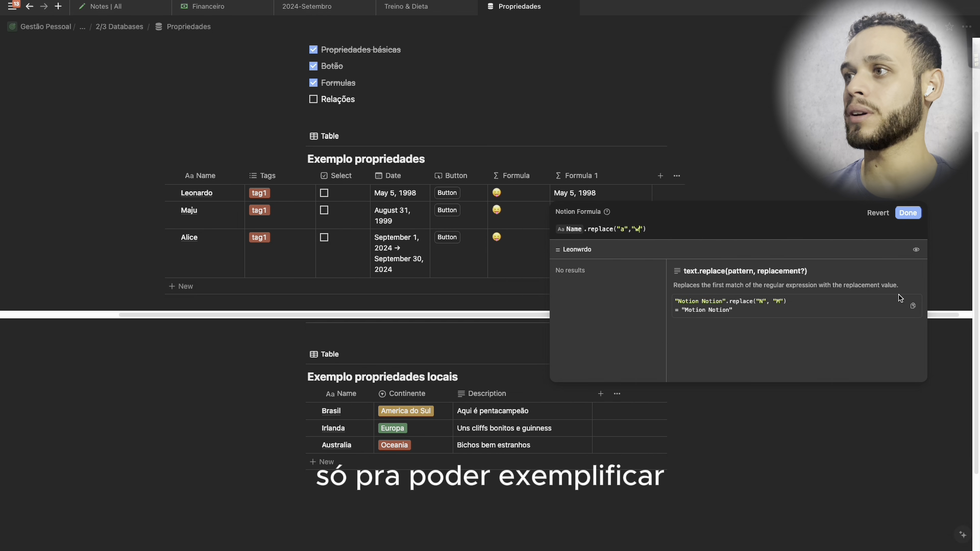
pyautogui.click(907, 213)
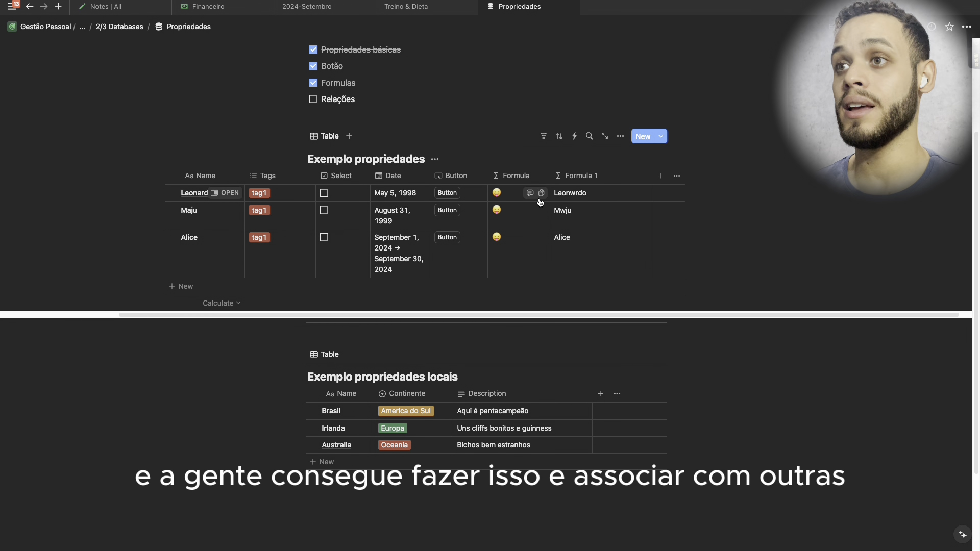
# - Try to append the Date property to the Formula 1 replace expression with a minus sign
pyautogui.click(582, 197)
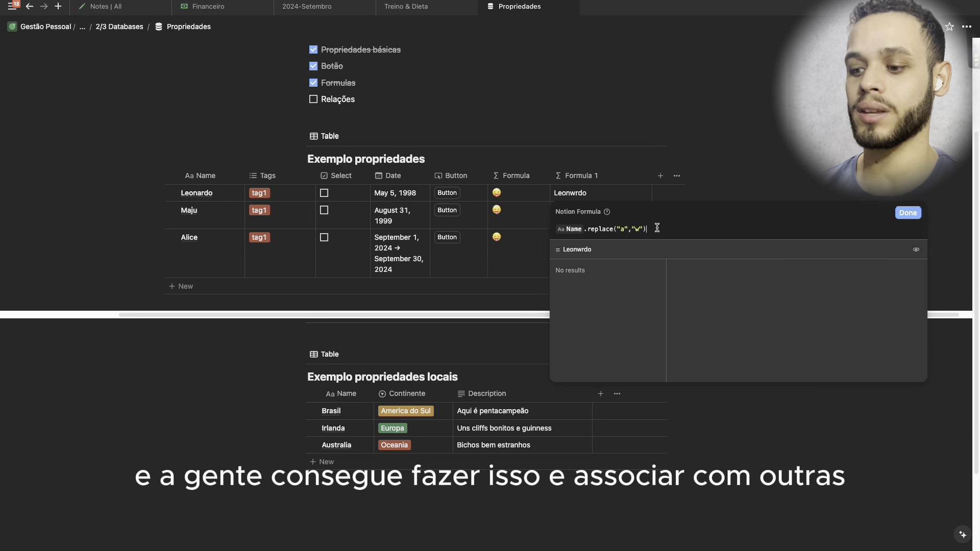
pyautogui.write('-')
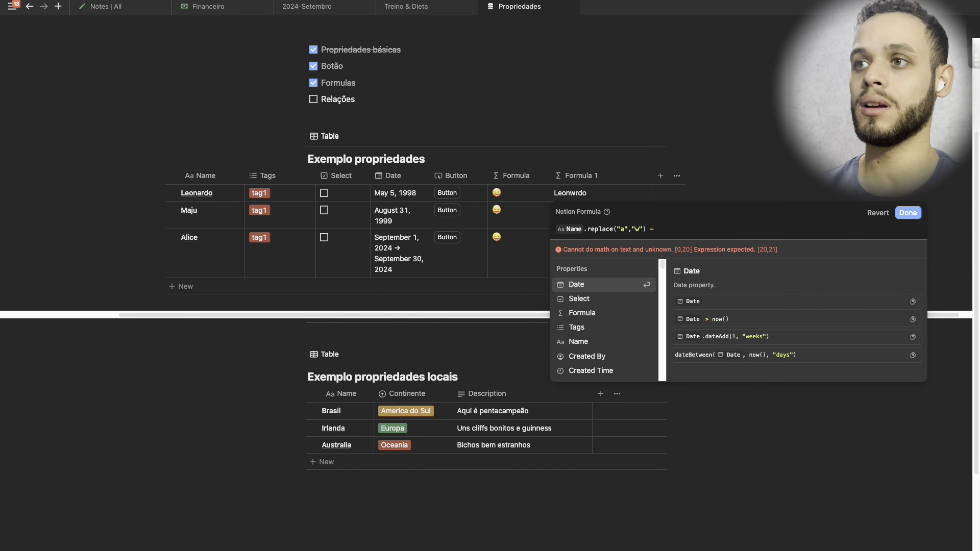
pyautogui.press('Return')
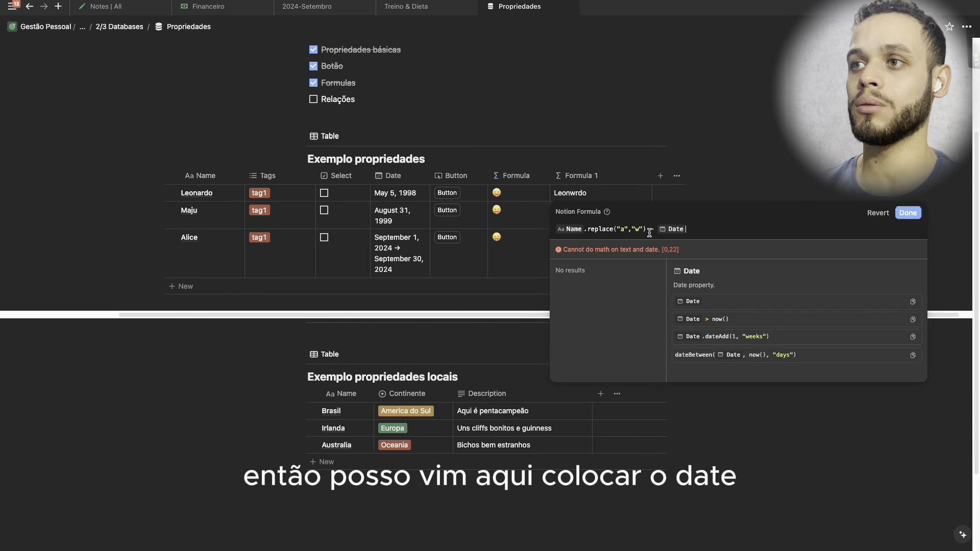
pyautogui.click(655, 230)
pyautogui.press('BackSpace')
pyautogui.press('BackSpace')
pyautogui.click(699, 235)
pyautogui.press('BackSpace')
pyautogui.press('BackSpace')
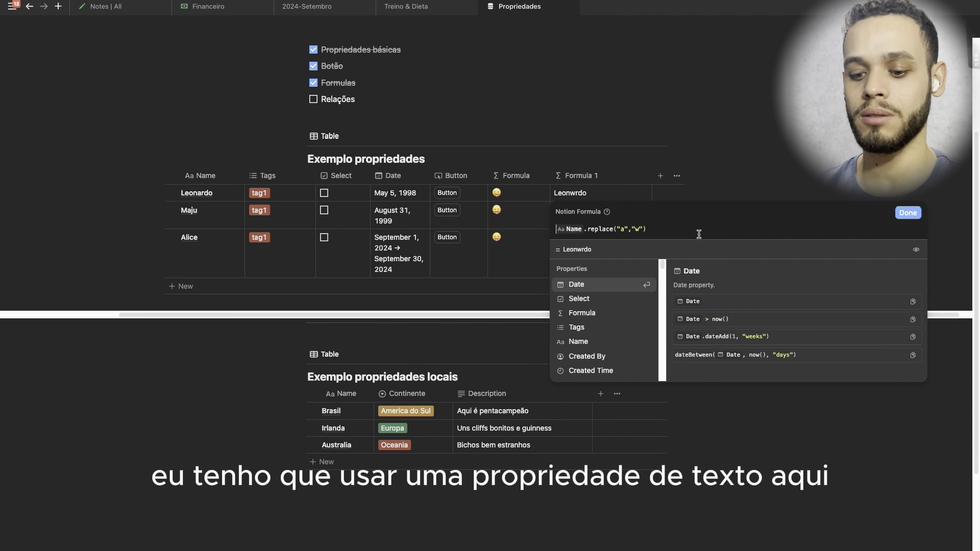
# - Wrap the Name replace expression in a concat() function and add the Date property as its second argument
pyautogui.write('con')
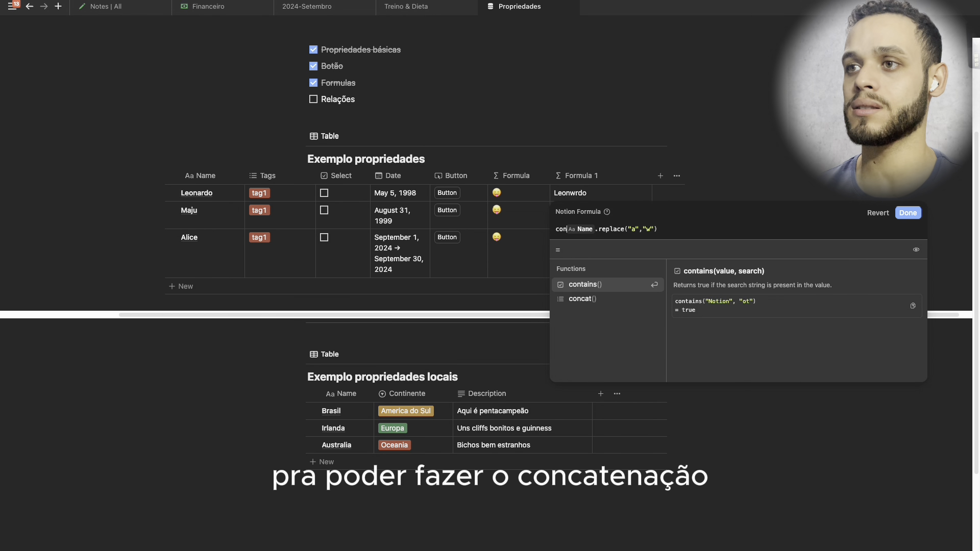
pyautogui.press('Down')
pyautogui.press('Return')
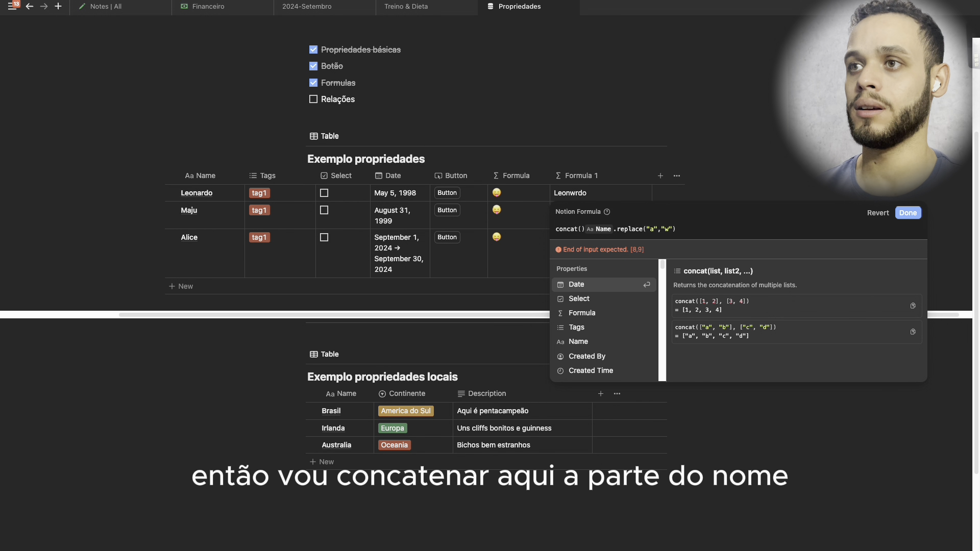
pyautogui.hotkey('shift', 'End')
pyautogui.press('Right')
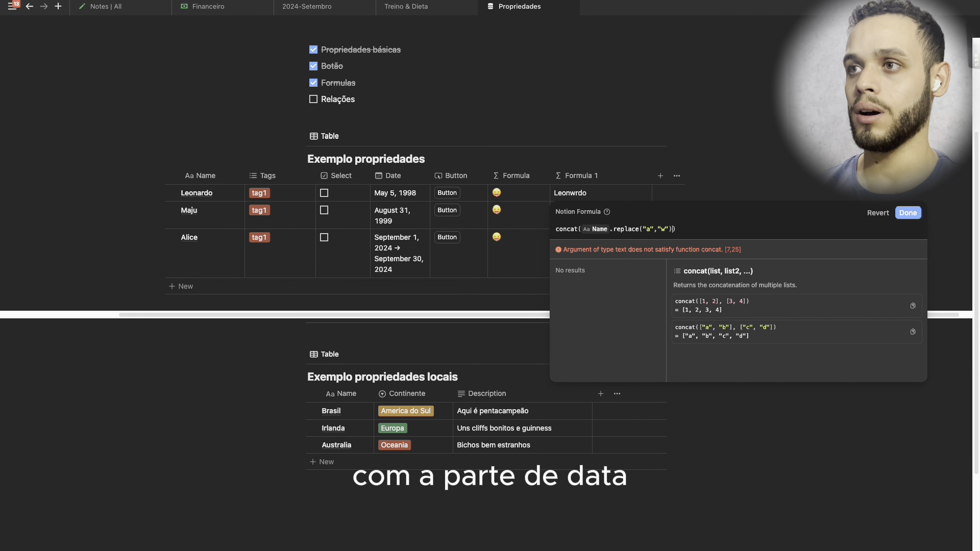
pyautogui.write(',data')
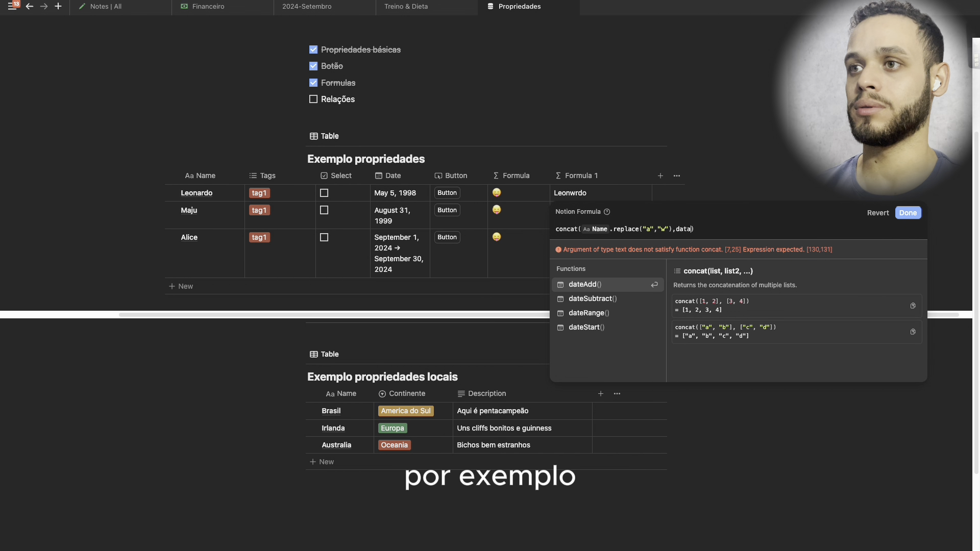
pyautogui.press('BackSpace')
pyautogui.press('BackSpace')
pyautogui.press('BackSpace')
pyautogui.write('a')
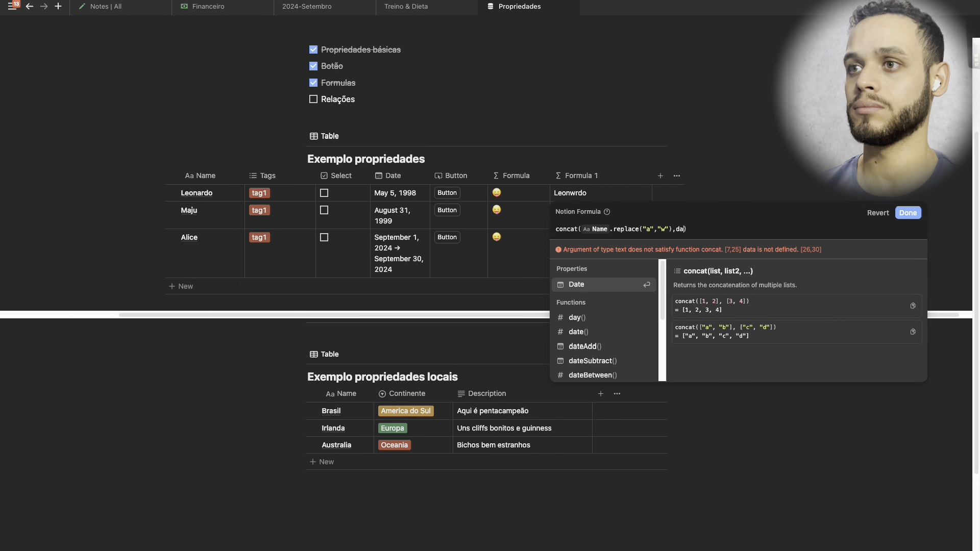
pyautogui.press('Return')
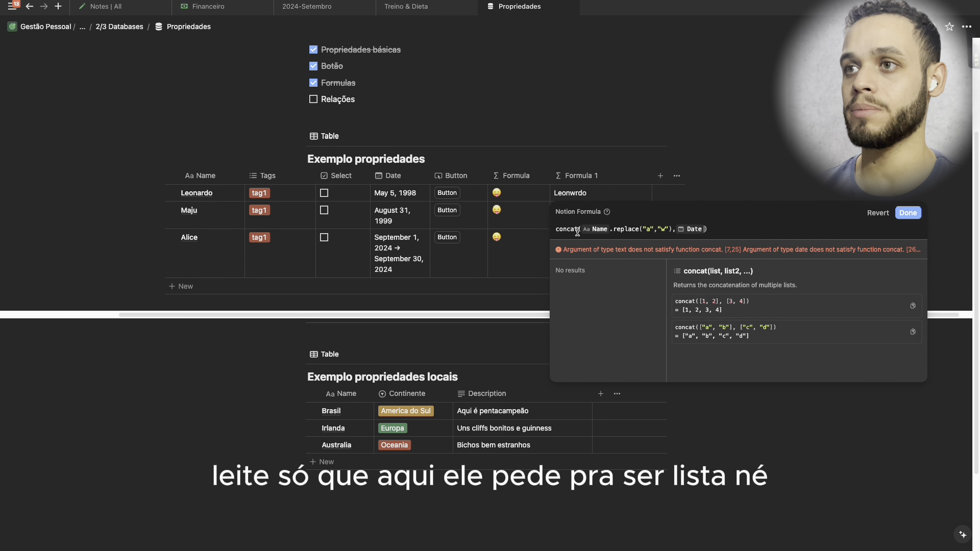
# - Enclose each of the two concat arguments in square brackets to make them lists, and save the formula
pyautogui.click(579, 230)
pyautogui.write('´')
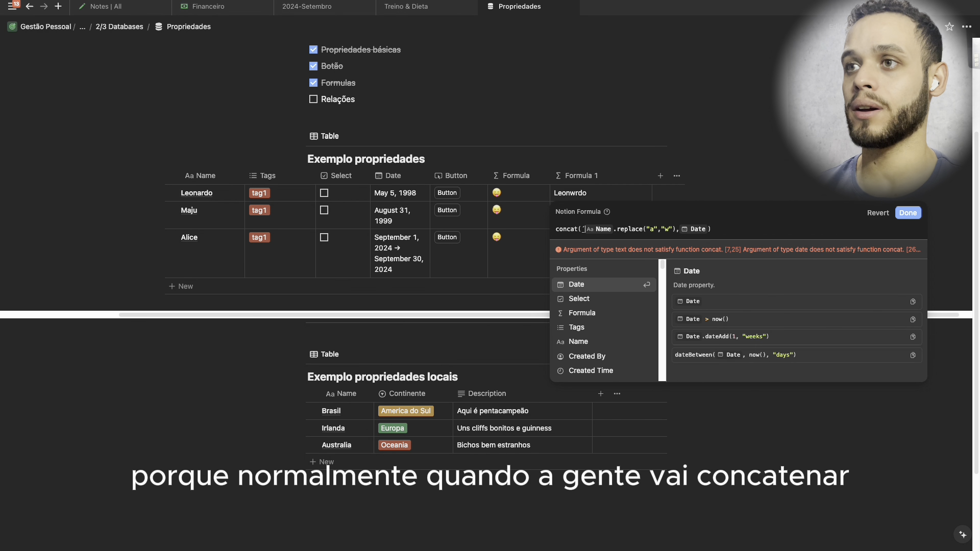
pyautogui.press('BackSpace')
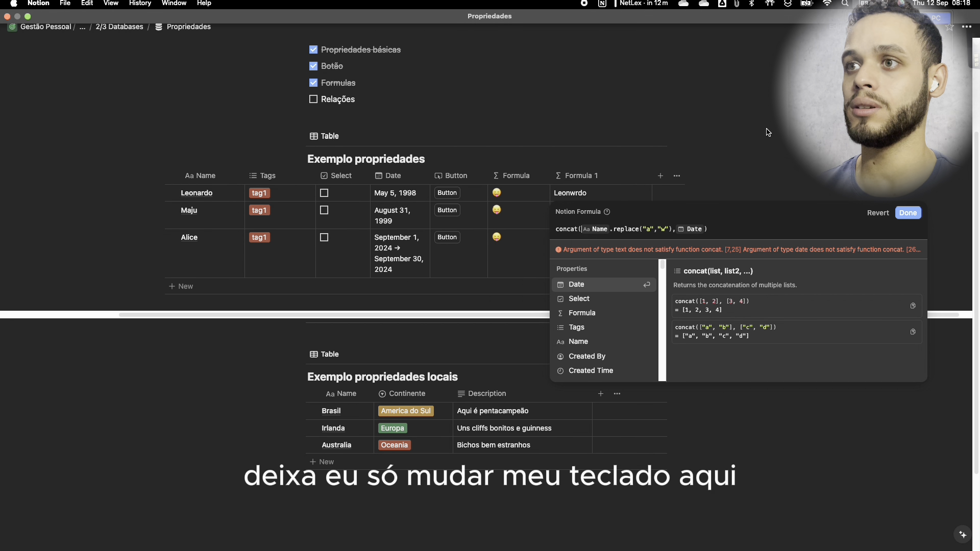
pyautogui.hotkey('ctrl', 'space')
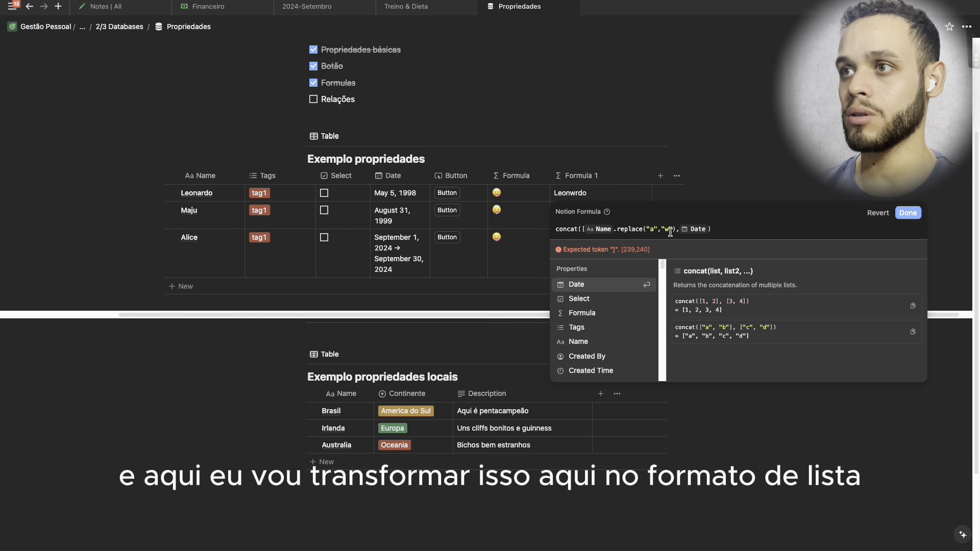
pyautogui.click(675, 230)
pyautogui.write(']')
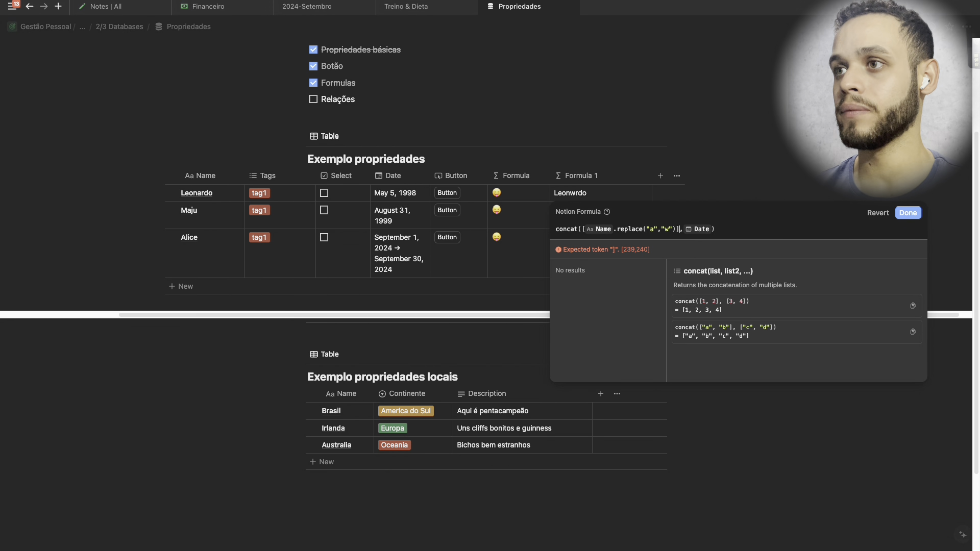
pyautogui.write('[')
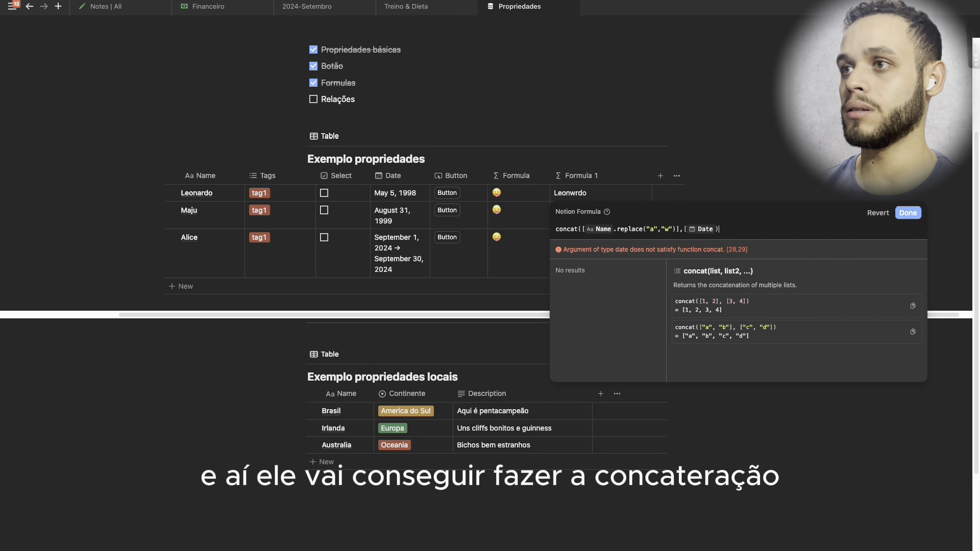
pyautogui.write(']')
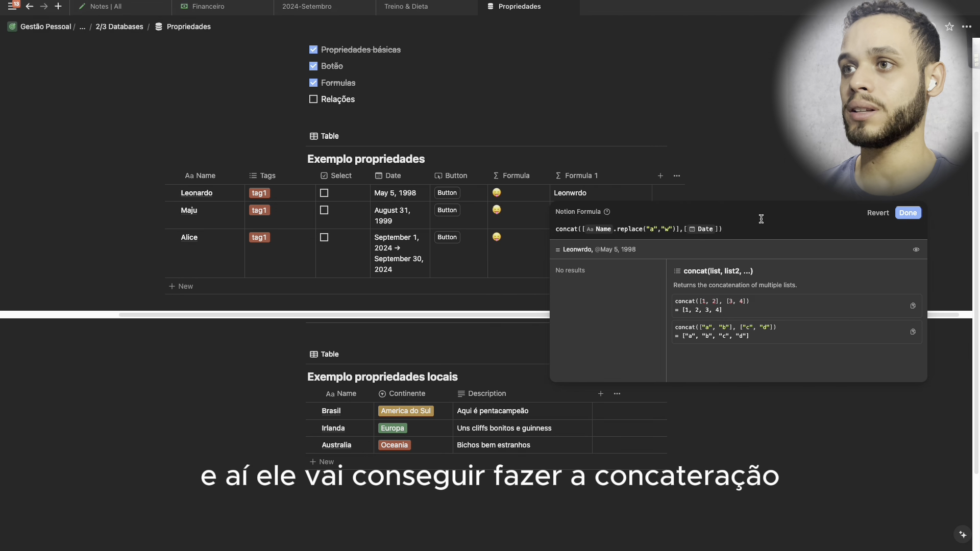
pyautogui.click(906, 214)
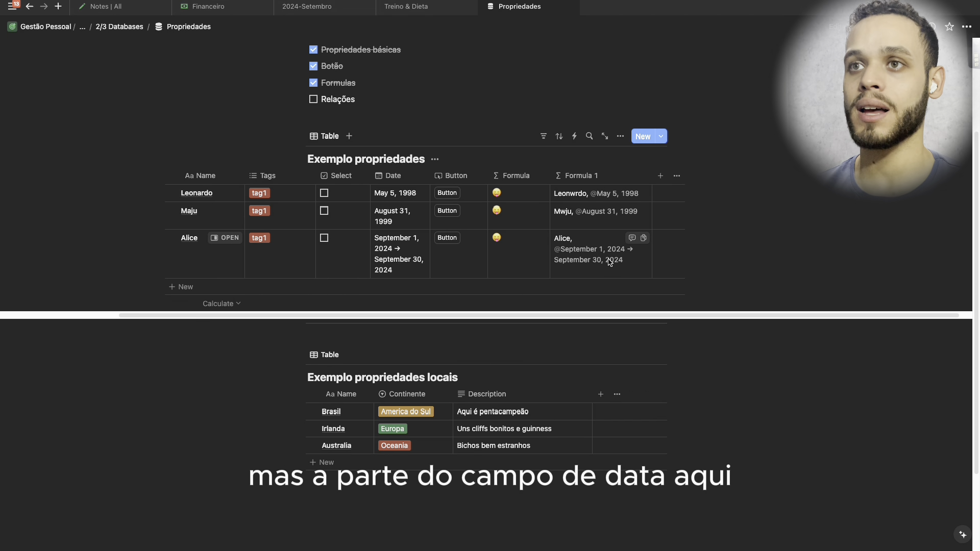
# - Clear the Formula 1 expression, and delete the Formula 1 property from the Exemplo propriedades table
pyautogui.click(566, 195)
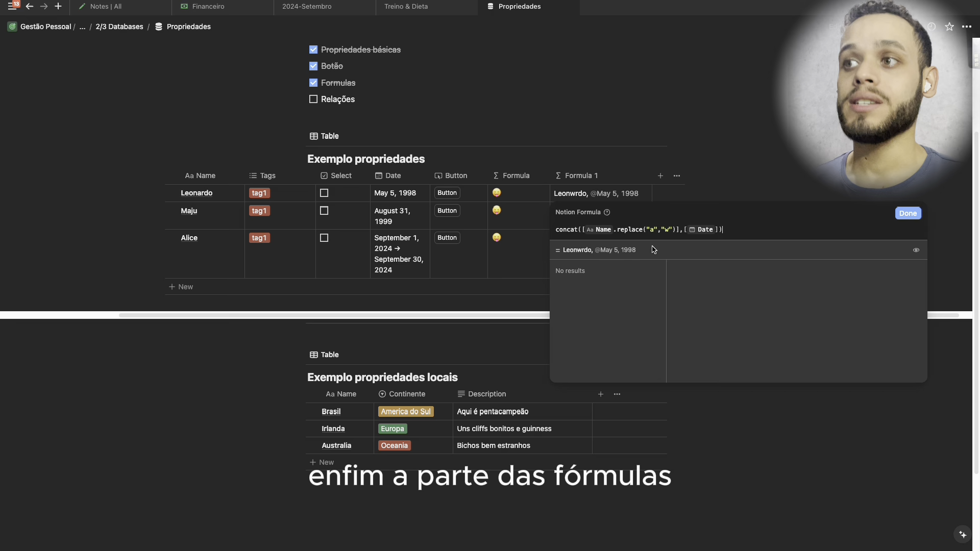
pyautogui.tripleClick(729, 230)
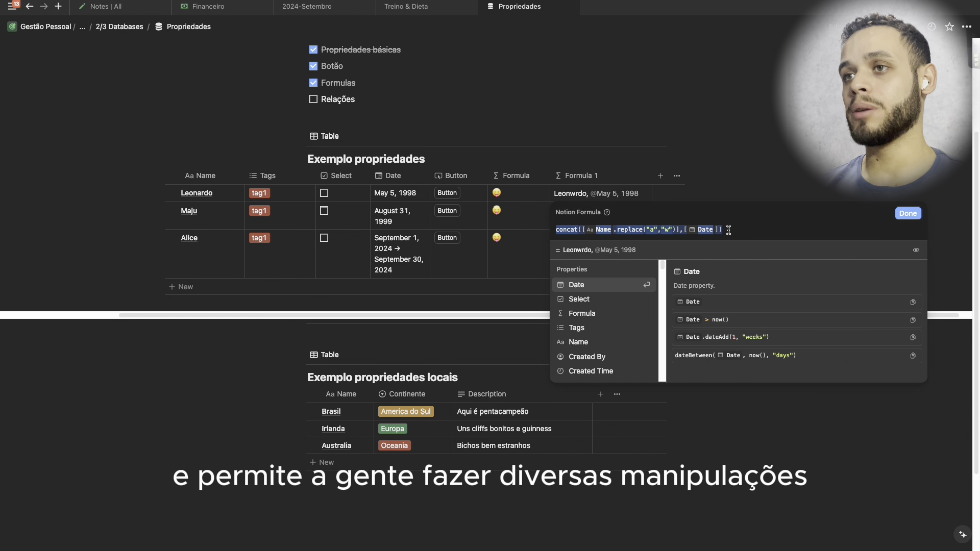
pyautogui.press('BackSpace')
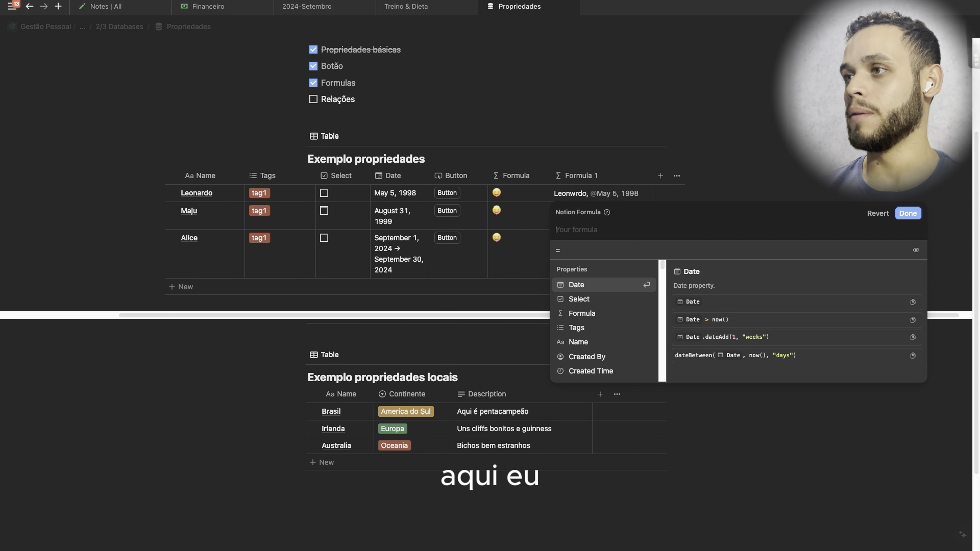
pyautogui.click(908, 213)
pyautogui.click(592, 176)
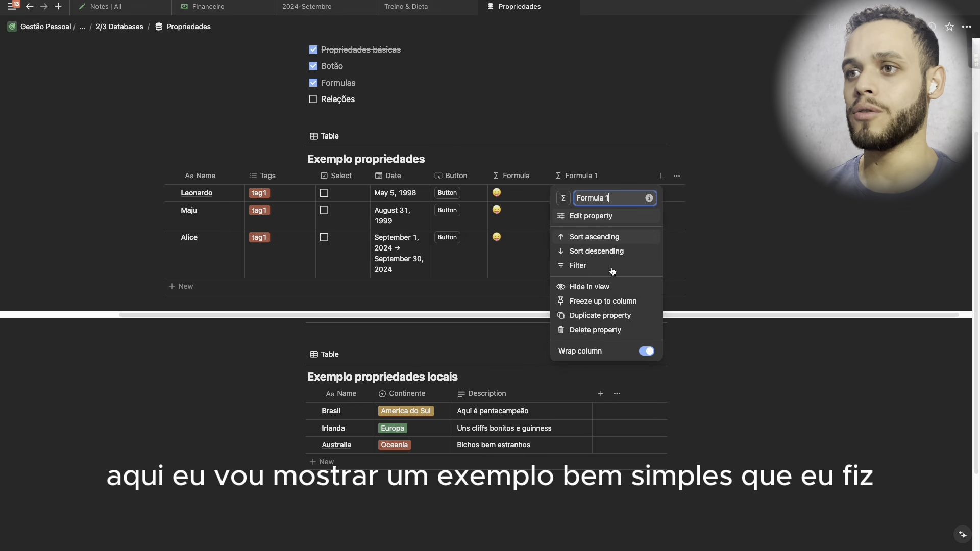
pyautogui.click(597, 331)
pyautogui.click(529, 294)
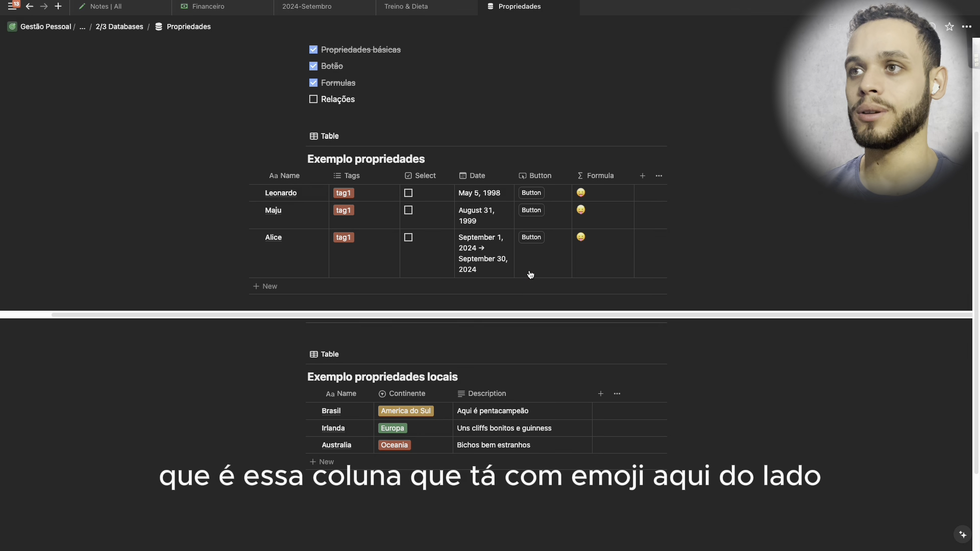
# - Examine the Formula property's if() expression, including the Tags filter for "tag2", the length comparison and both emoji results, and close the formula editor
pyautogui.click(597, 196)
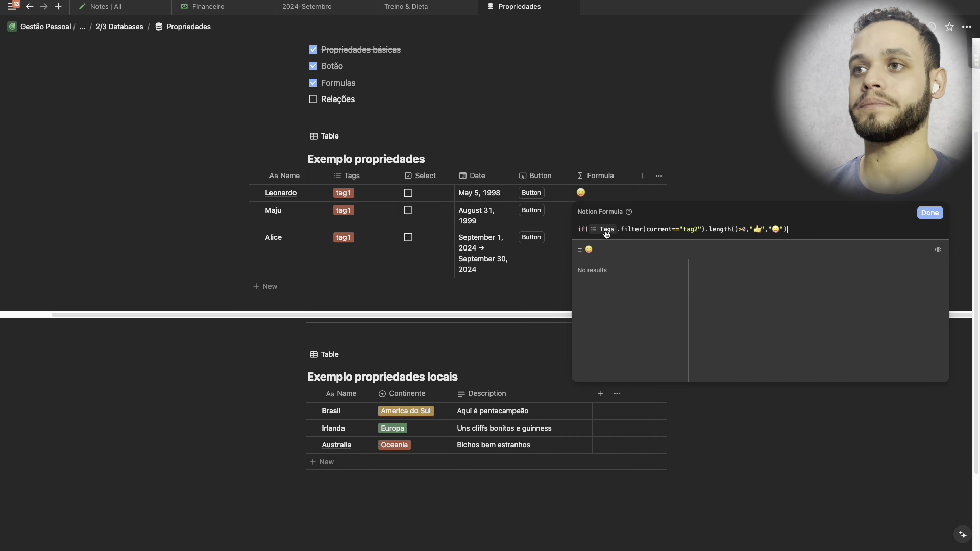
pyautogui.click(584, 231)
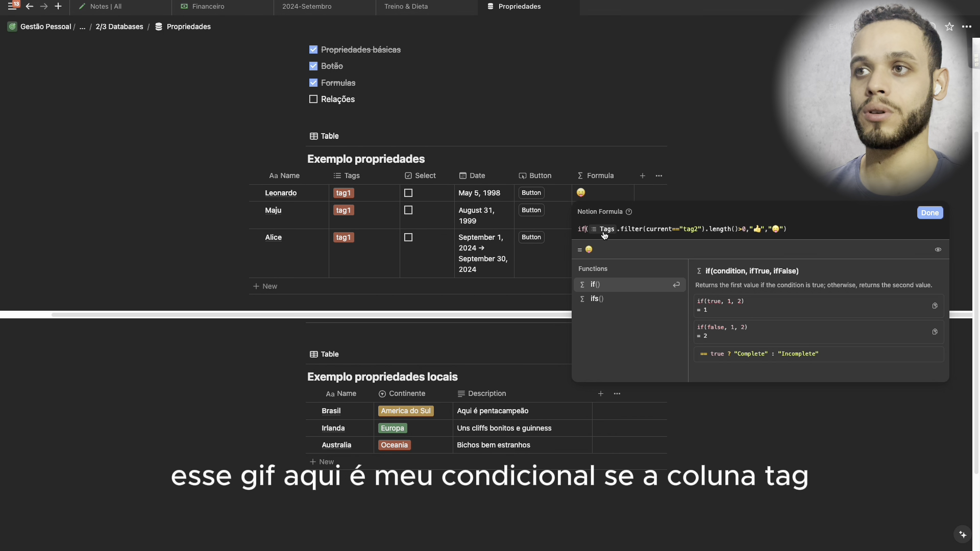
pyautogui.doubleClick(687, 230)
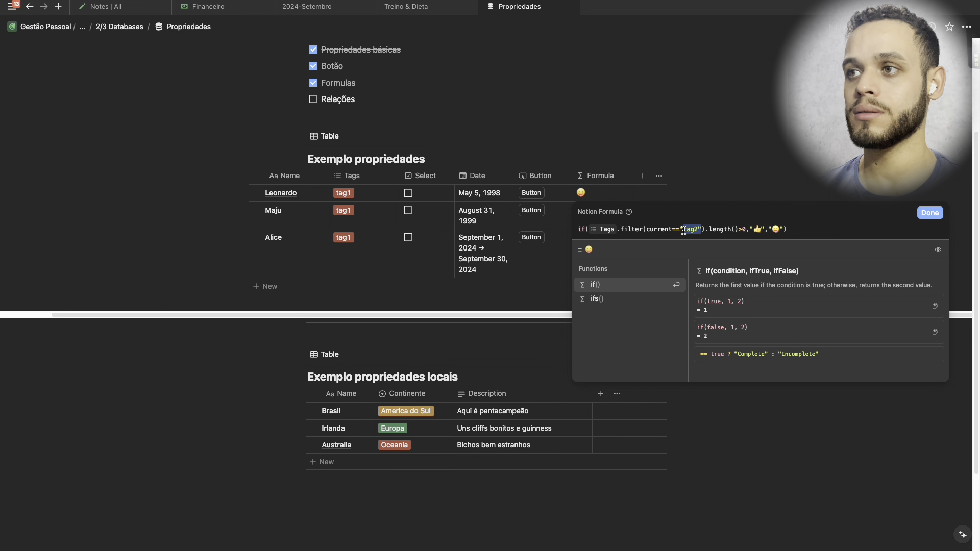
pyautogui.click(757, 230)
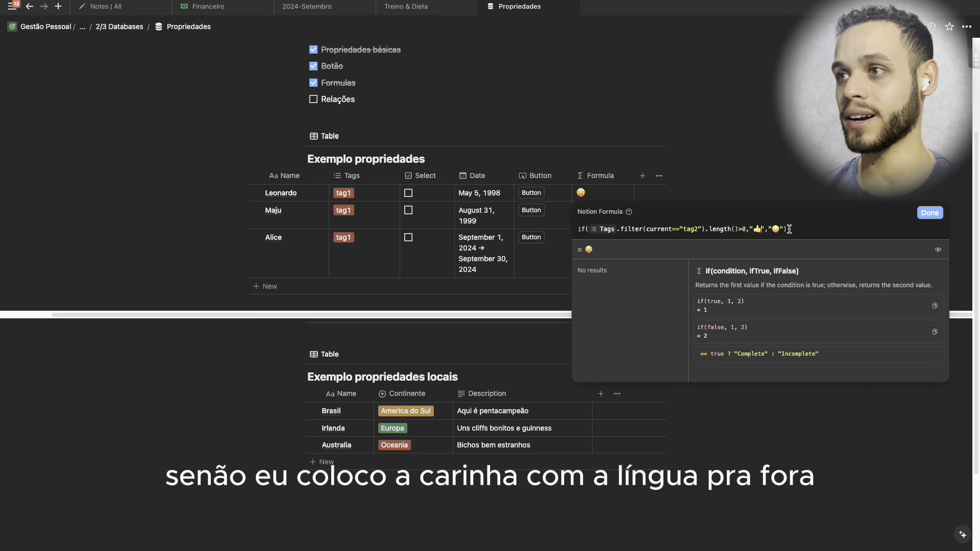
pyautogui.click(832, 229)
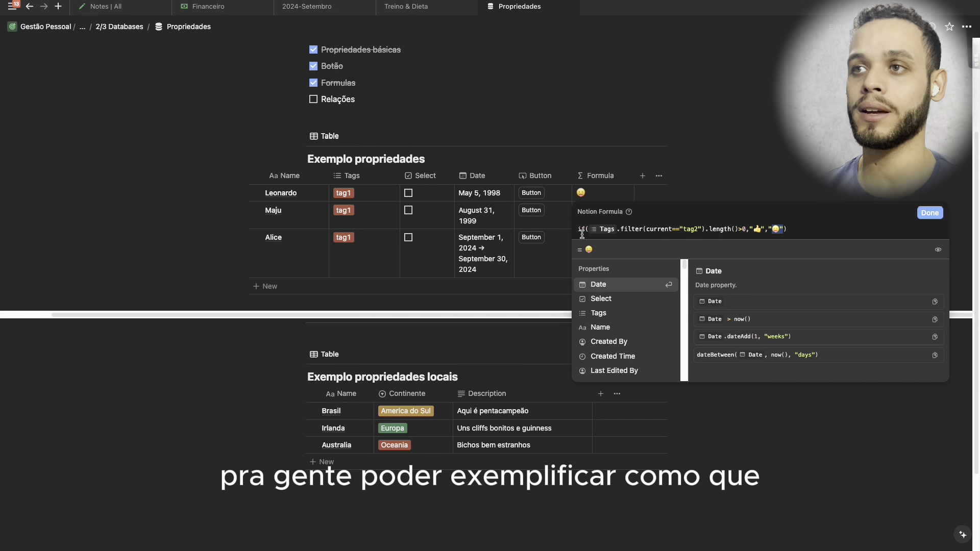
pyautogui.press('Down')
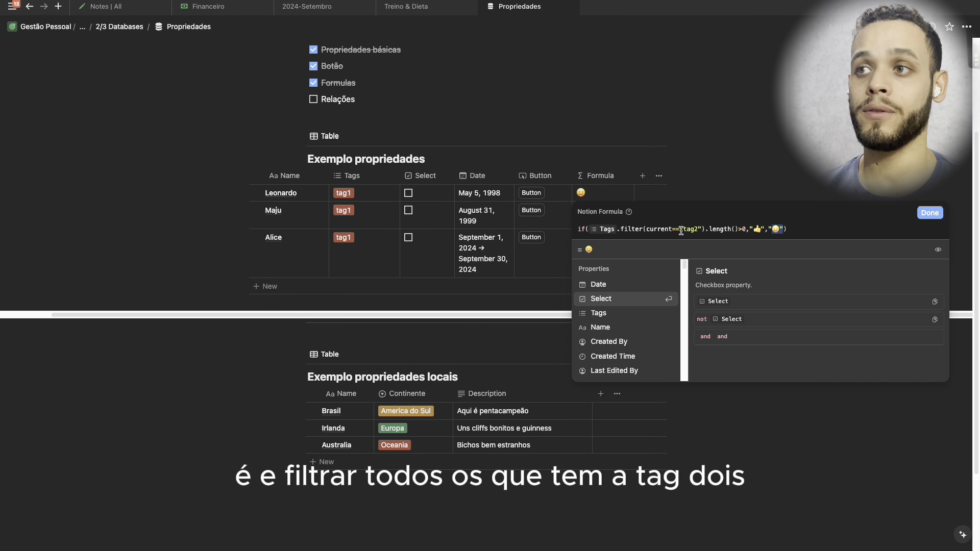
pyautogui.moveTo(702, 229); pyautogui.dragTo(684, 229)
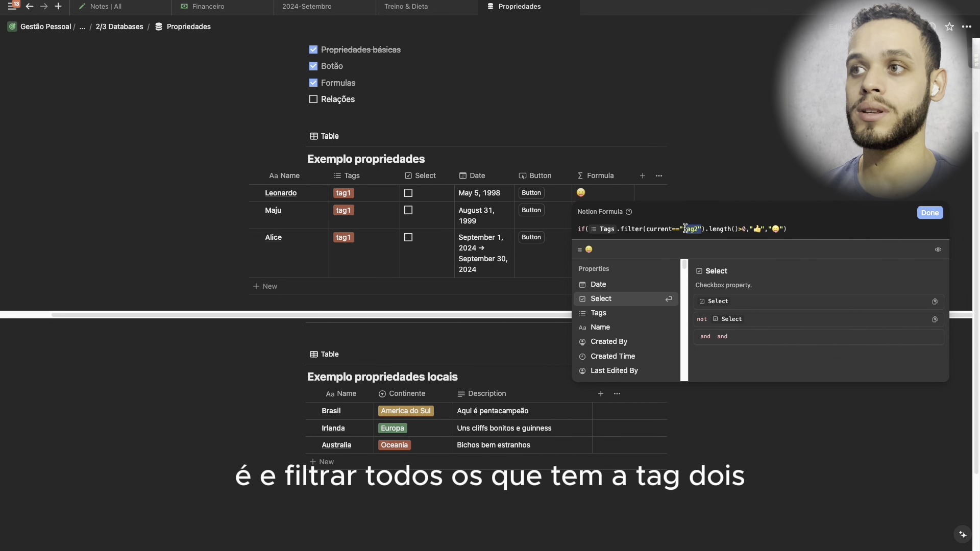
pyautogui.doubleClick(724, 232)
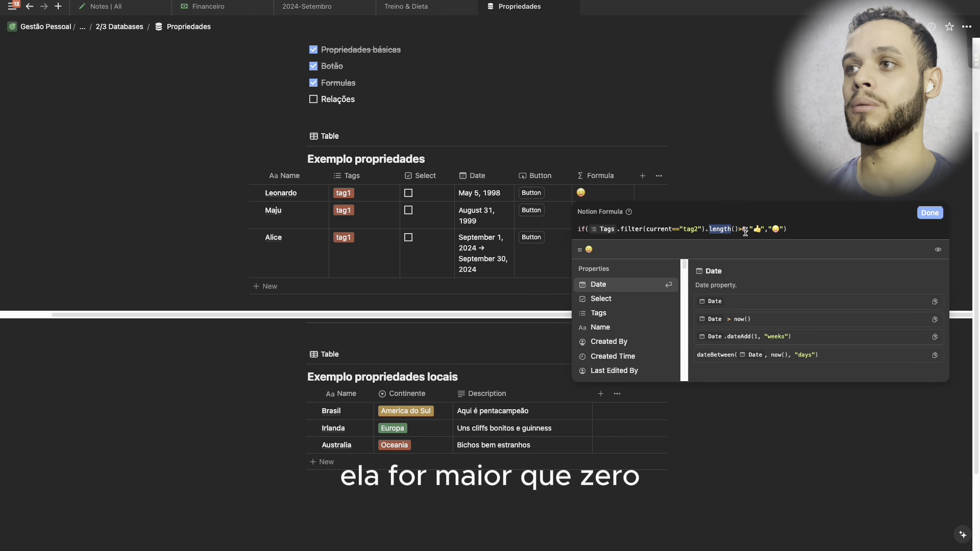
pyautogui.moveTo(746, 229); pyautogui.dragTo(734, 229)
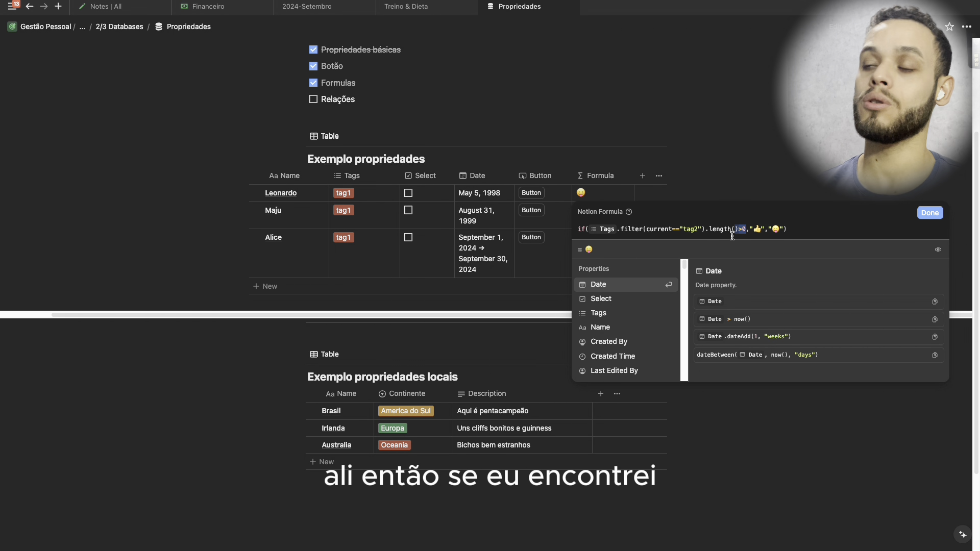
pyautogui.moveTo(765, 230); pyautogui.dragTo(753, 230)
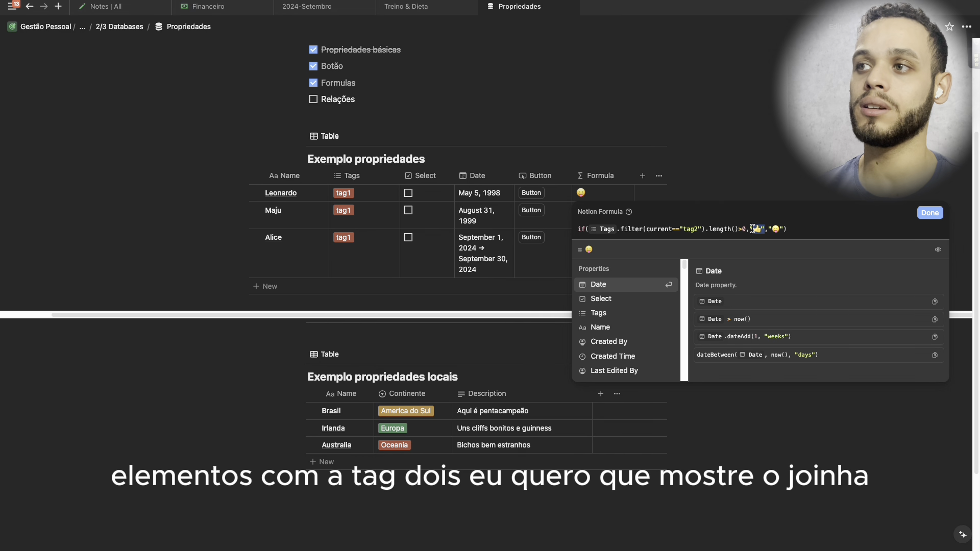
pyautogui.click(778, 231)
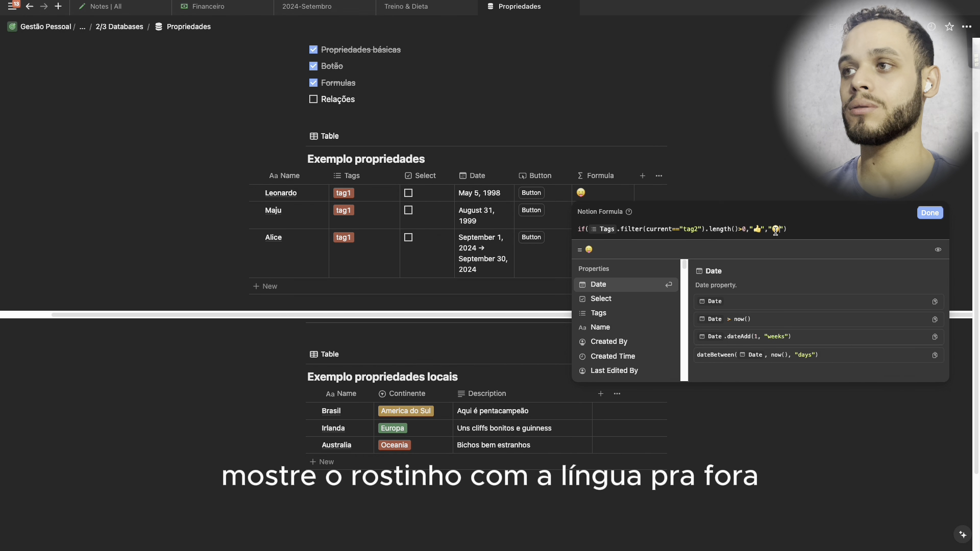
pyautogui.click(925, 212)
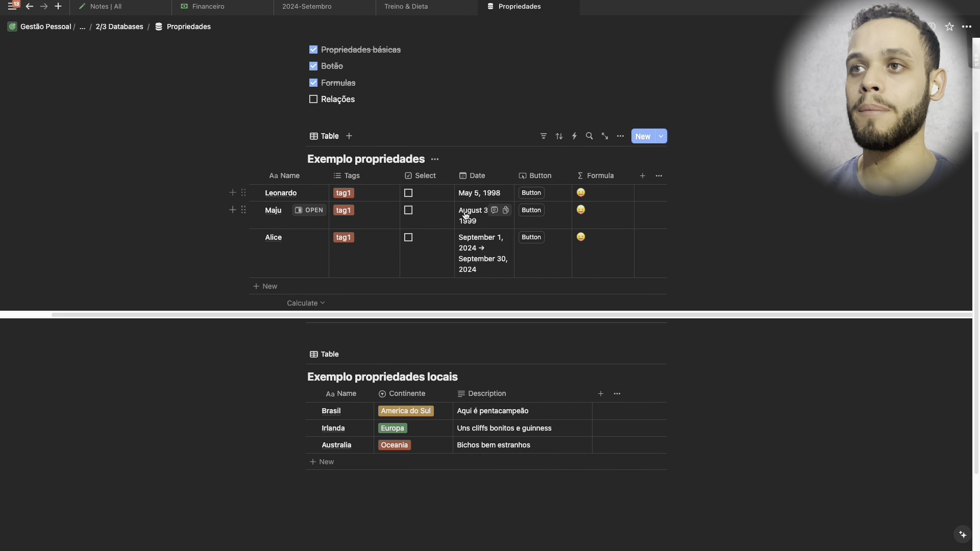
# - Review the Button property's configured action on the Tags property, and close its settings
pyautogui.click(541, 176)
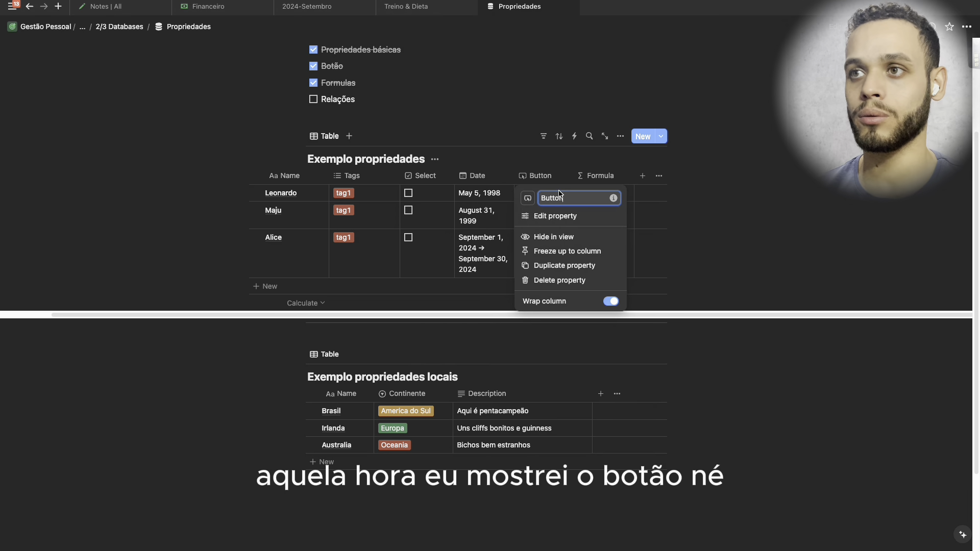
pyautogui.click(555, 216)
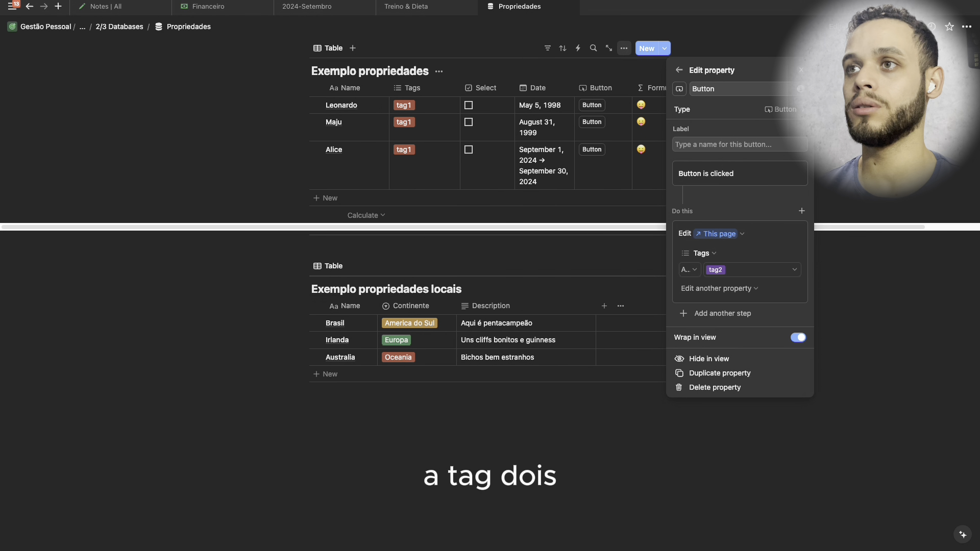
pyautogui.click(837, 173)
pyautogui.scroll(1, 577, 151)
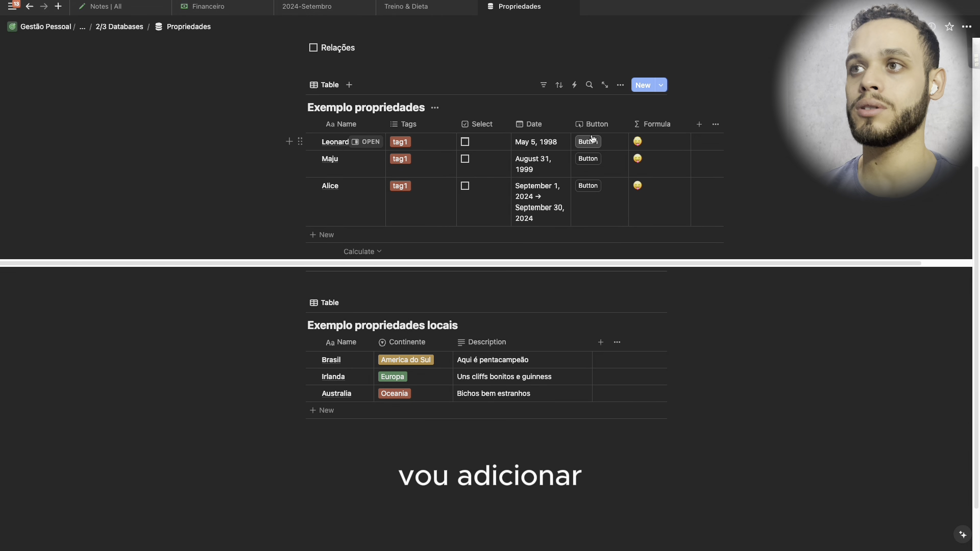
# - Run the button in all three rows of Exemplo propriedades to add tag2 to each row's tags
pyautogui.click(592, 141)
pyautogui.click(788, 148)
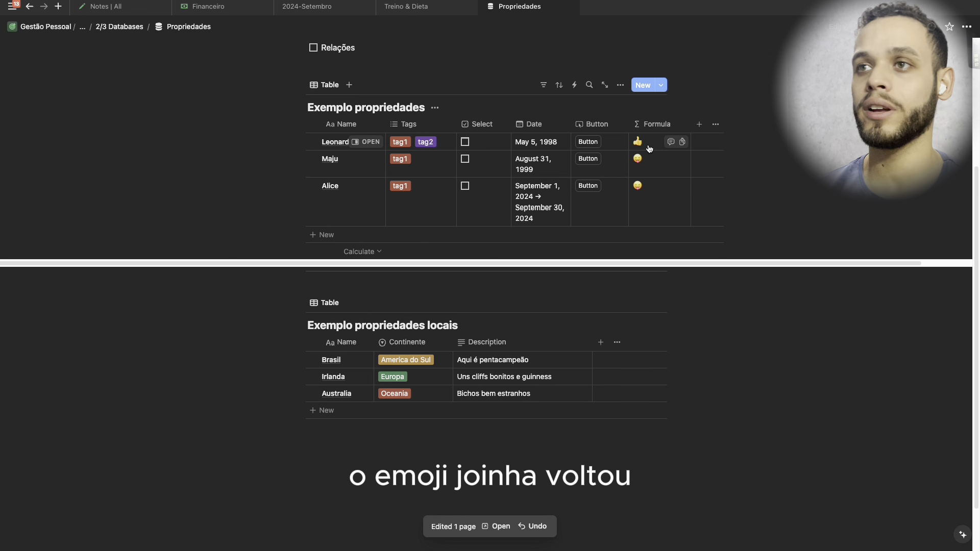
pyautogui.click(588, 158)
pyautogui.click(589, 186)
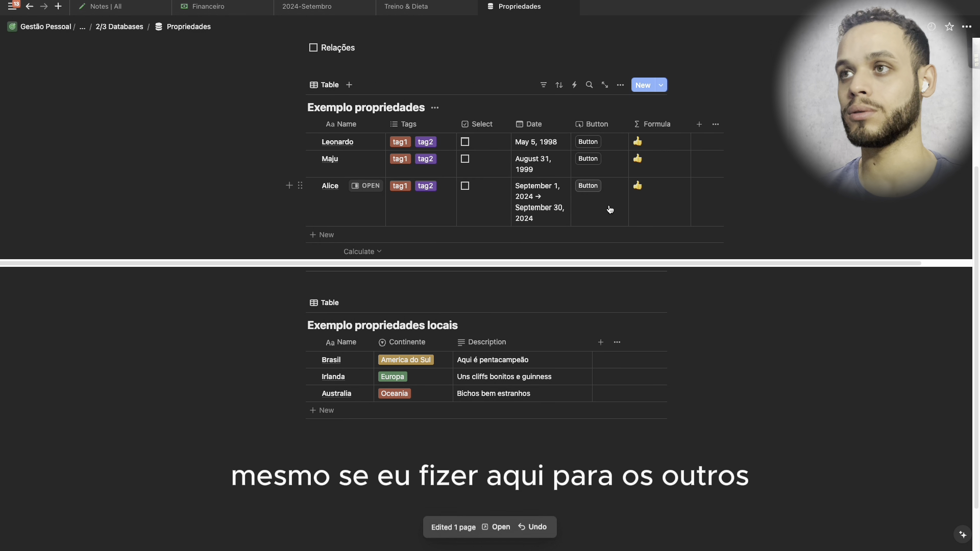
# - Open the first row's Formula expression to view the editor's built-in explanations, and close the editor
pyautogui.scroll(2, 561, 204)
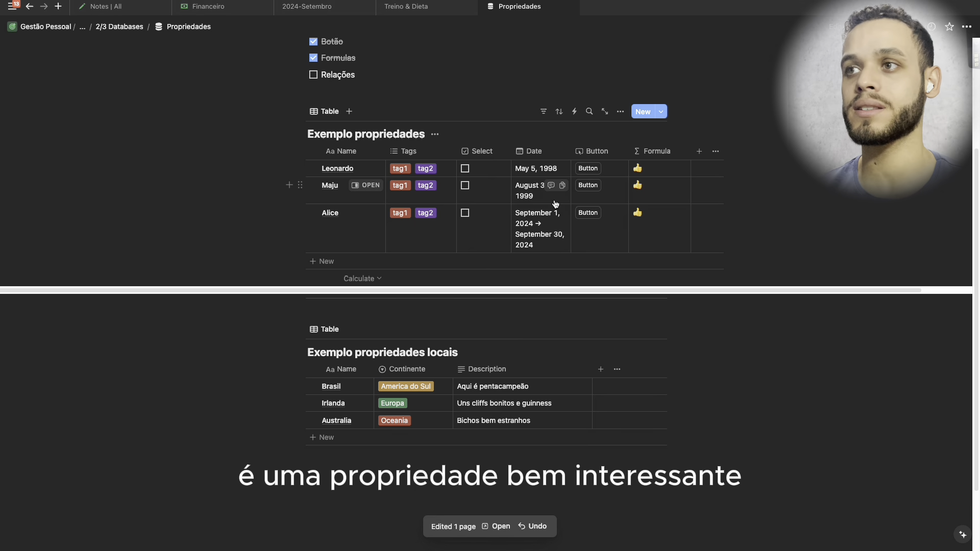
pyautogui.scroll(5, 556, 203)
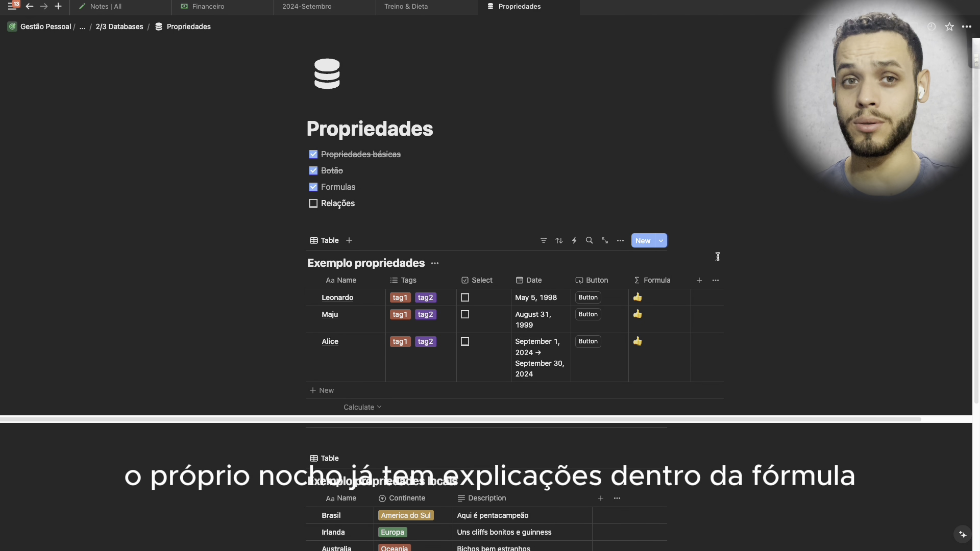
pyautogui.click(659, 298)
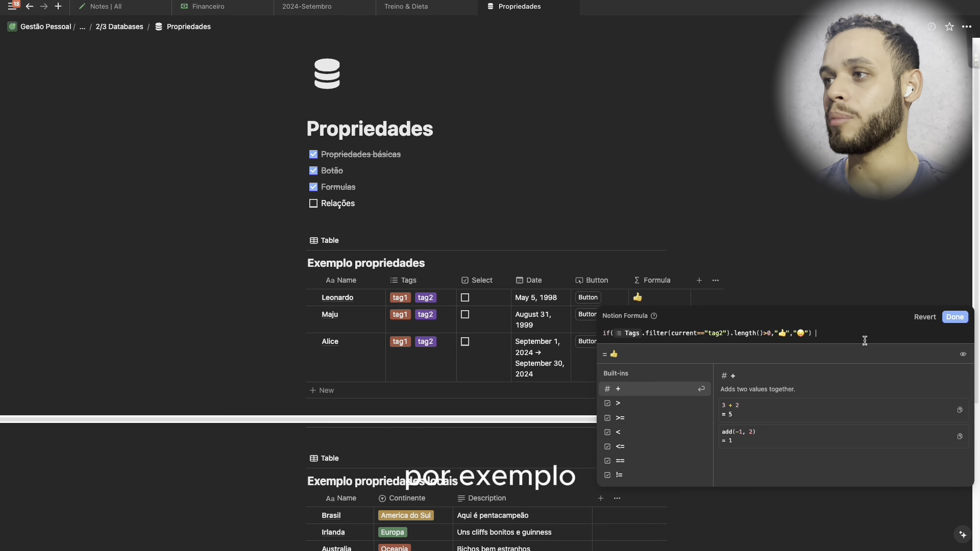
pyautogui.click(954, 317)
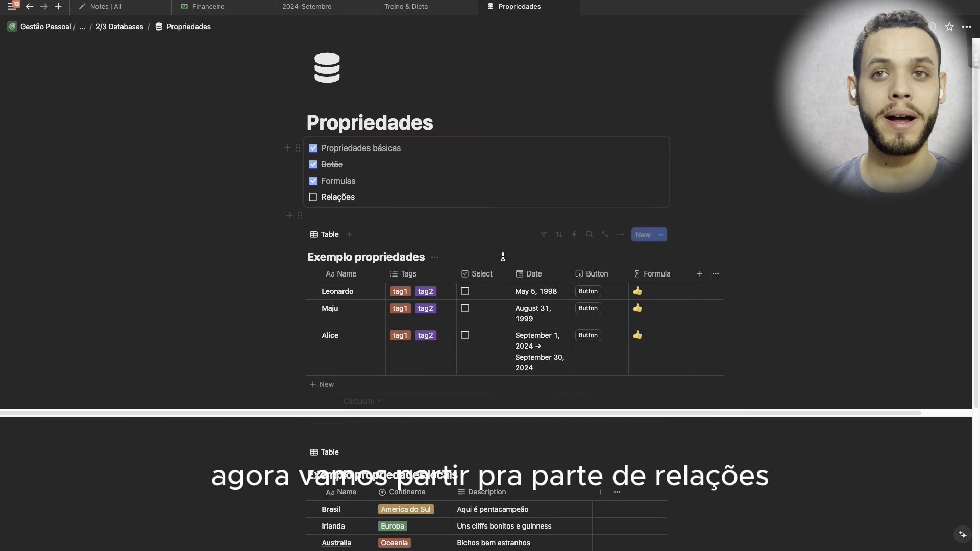
# - Mark the Relações item as done in the checklist under the Propriedades title
pyautogui.click(313, 199)
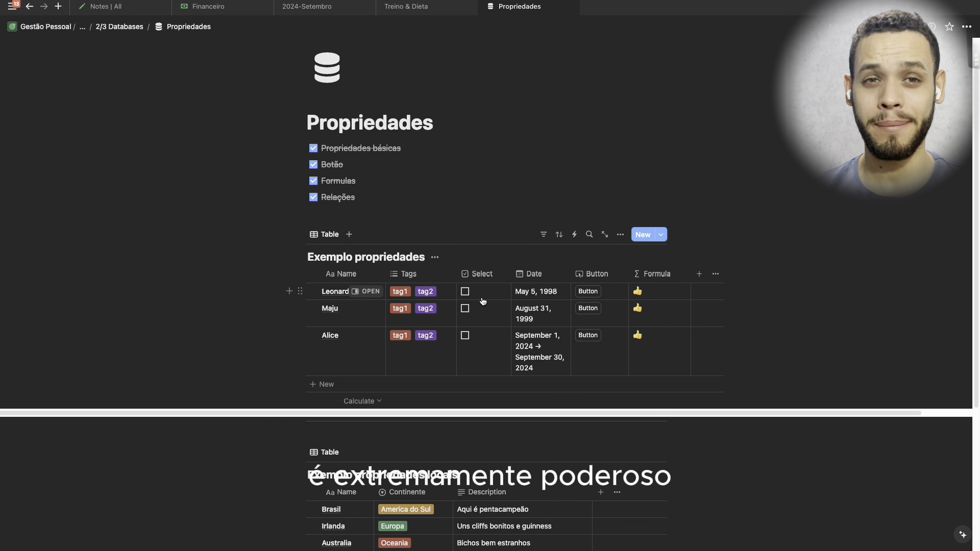
pyautogui.scroll(-1, 477, 314)
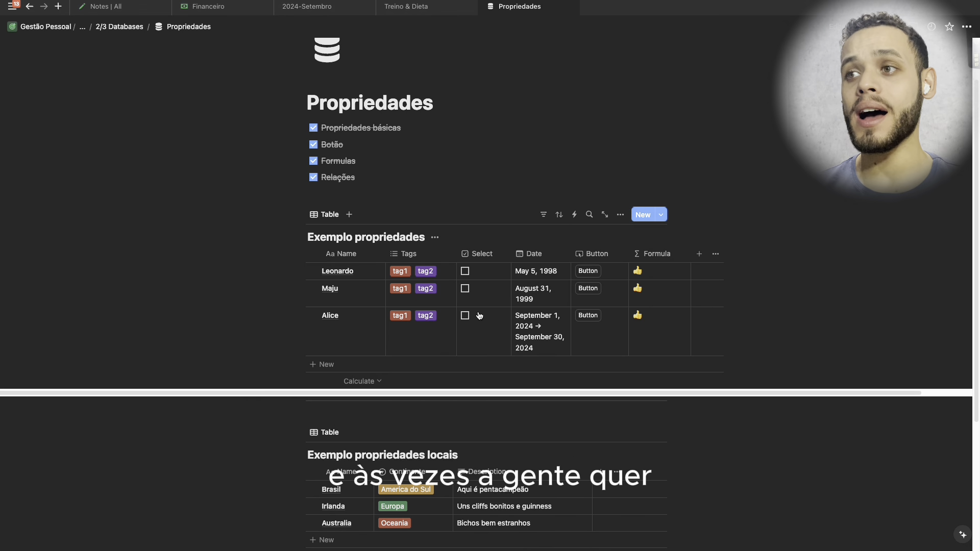
pyautogui.scroll(-1, 531, 306)
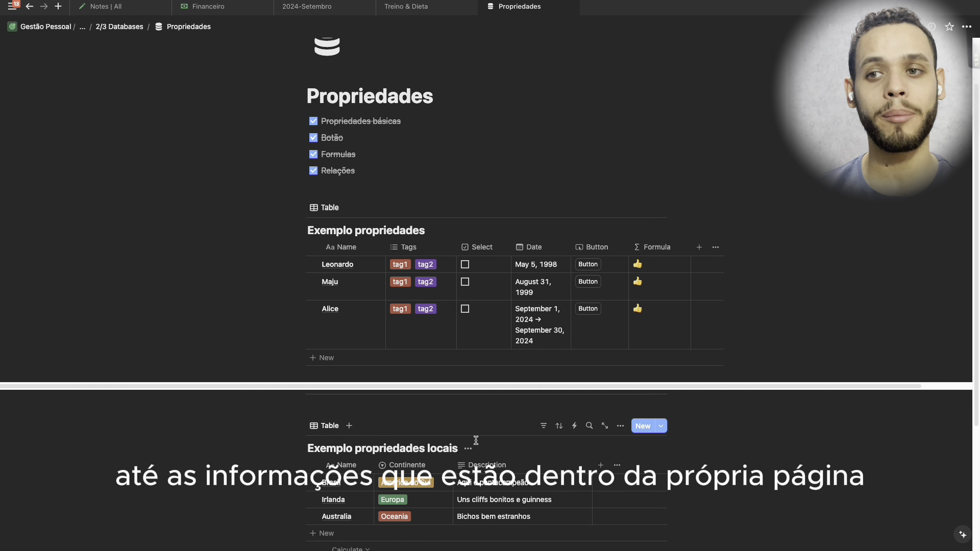
pyautogui.scroll(1, 619, 329)
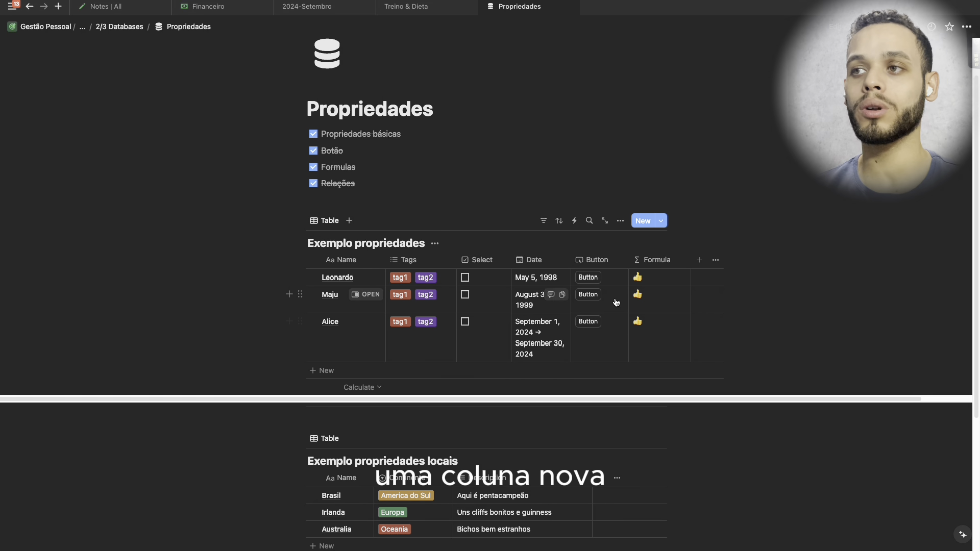
pyautogui.scroll(-1, 408, 414)
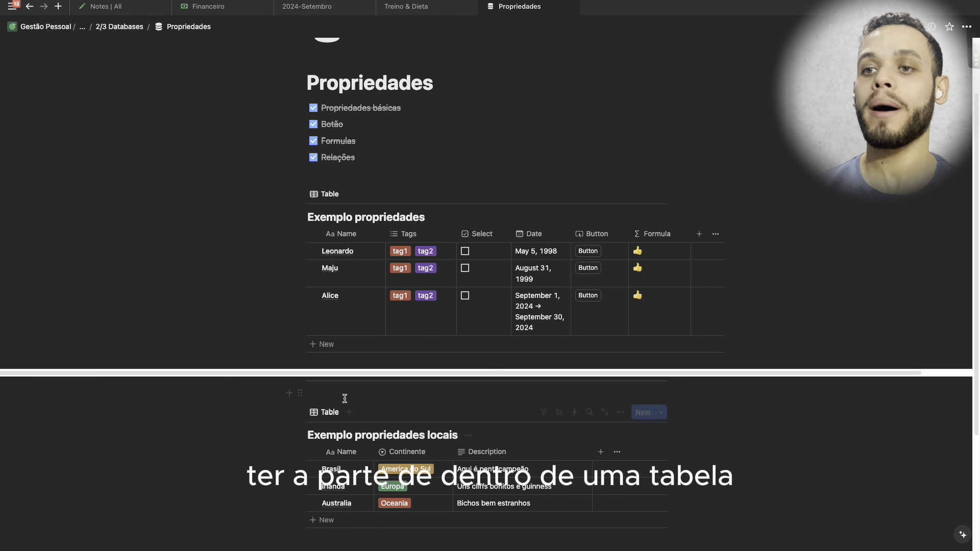
pyautogui.scroll(-1, 423, 417)
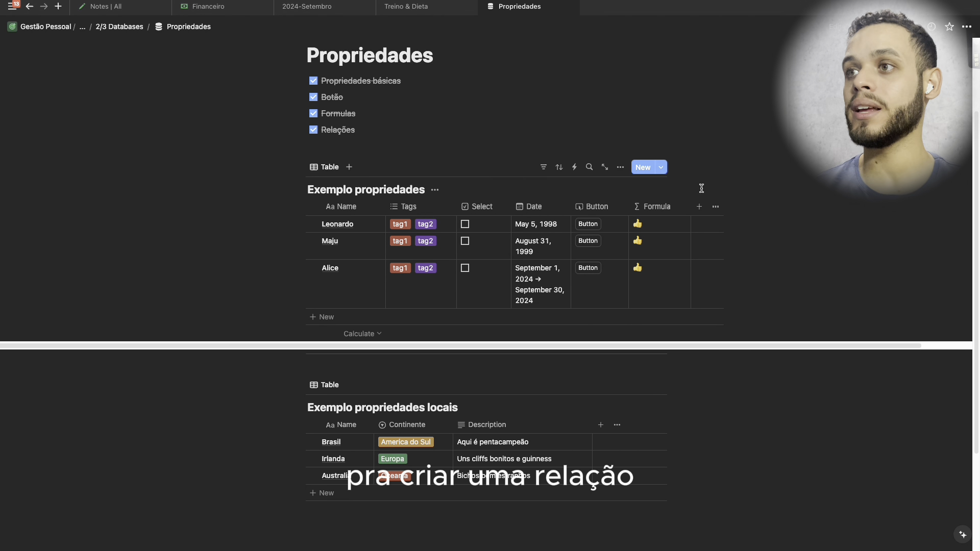
# - Narrow the Formula column of the Exemplo propriedades table slightly
pyautogui.click(703, 209)
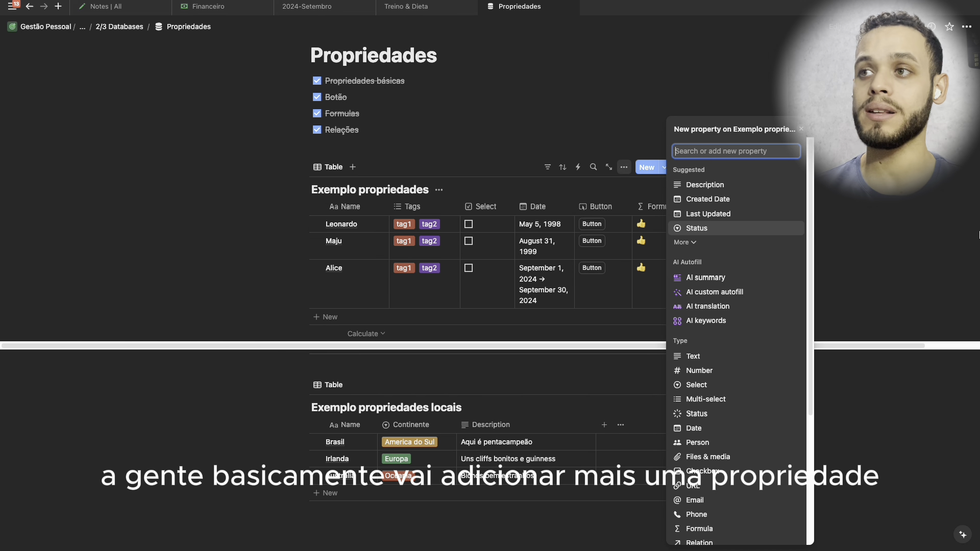
pyautogui.click(848, 189)
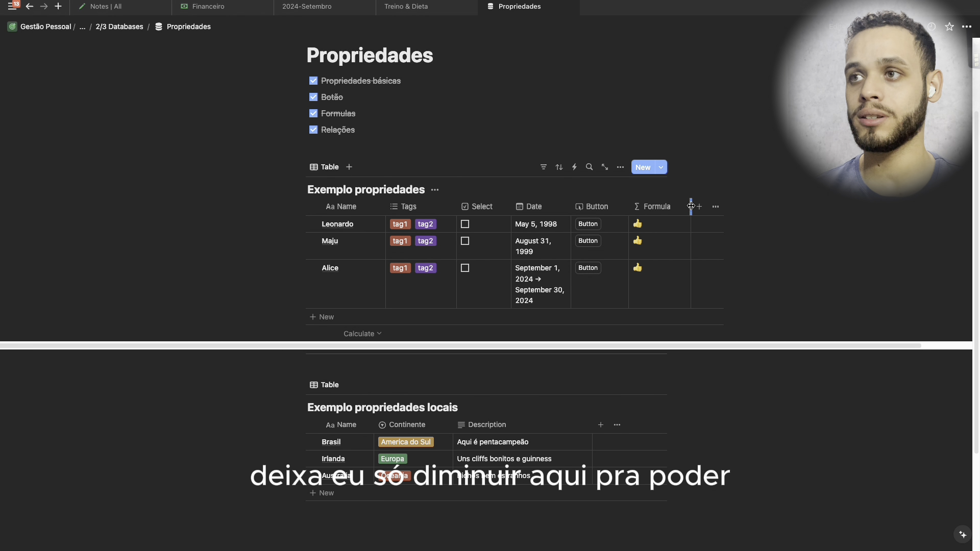
pyautogui.moveTo(691, 207); pyautogui.dragTo(667, 207)
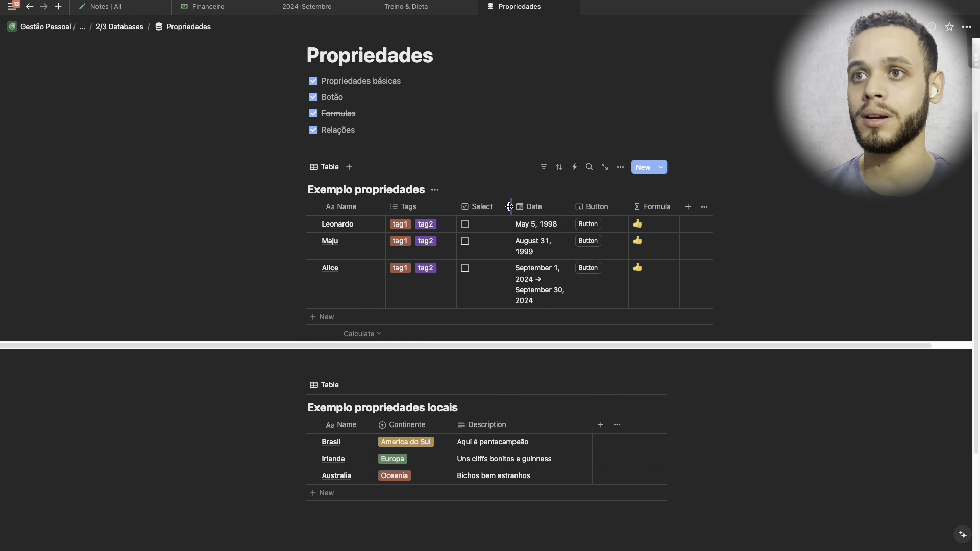
# - Narrow the Tags and Select columns and start a new Relation property in Exemplo propriedades linked to Exemplo propriedades locais
pyautogui.moveTo(511, 207); pyautogui.dragTo(436, 207)
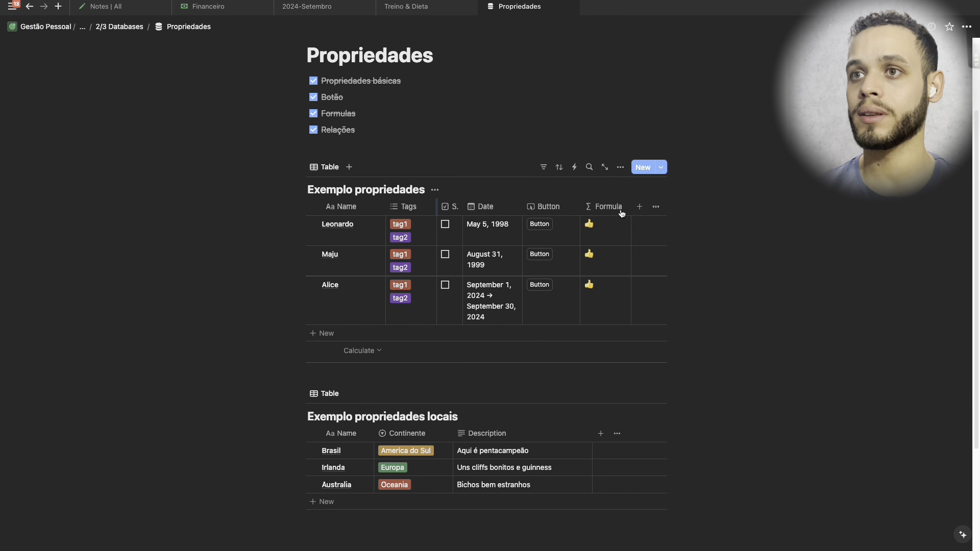
pyautogui.click(640, 207)
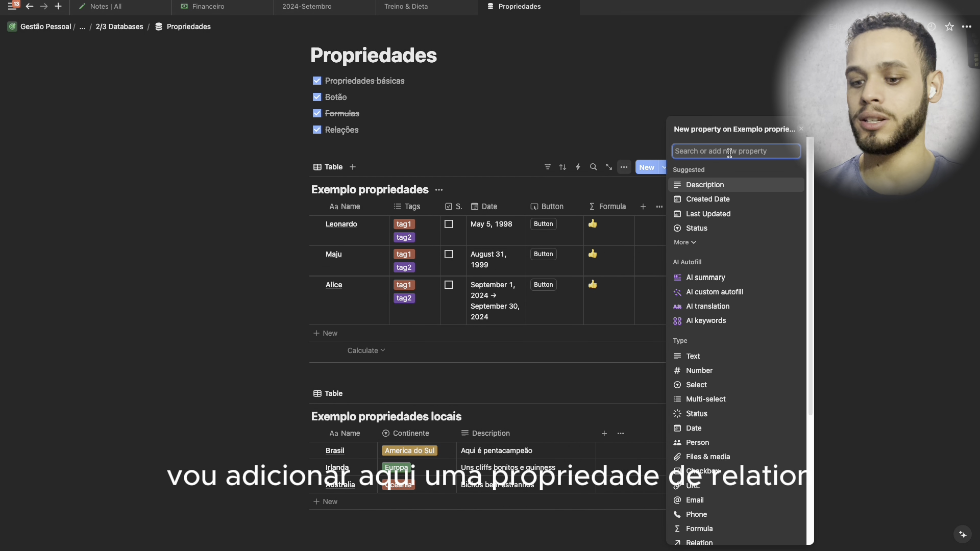
pyautogui.write('rel')
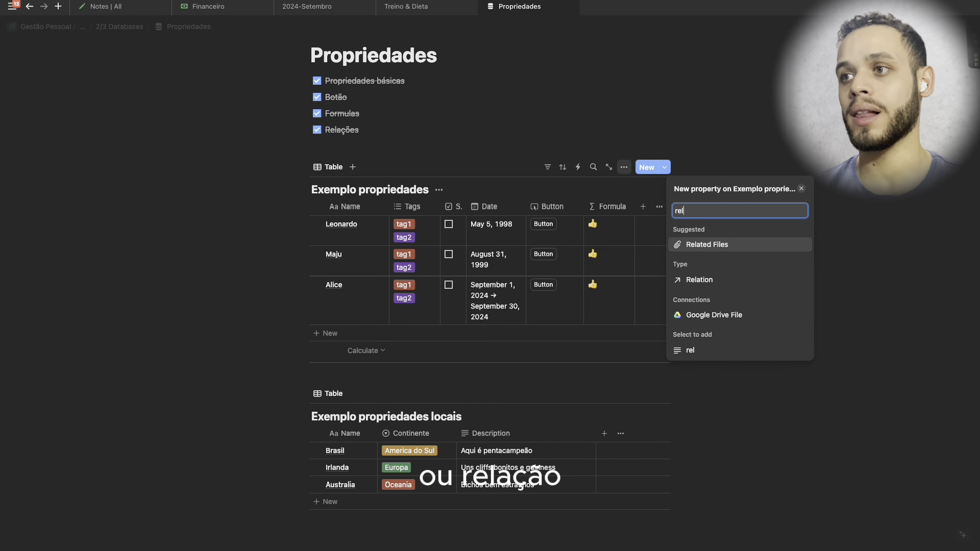
pyautogui.click(725, 277)
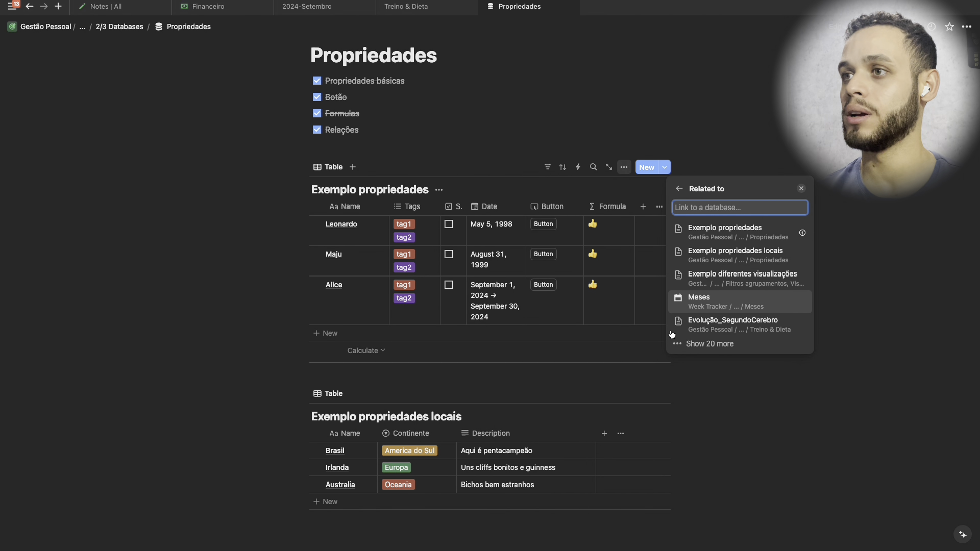
pyautogui.click(713, 253)
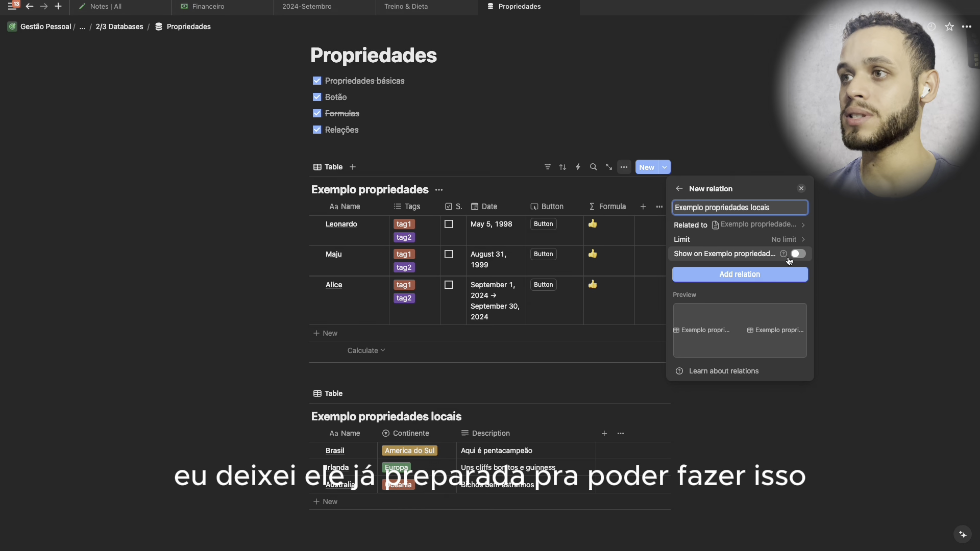
# - Limit the new relation to 1 page, show it on Exemplo propriedades locais as well, and add it
pyautogui.click(736, 240)
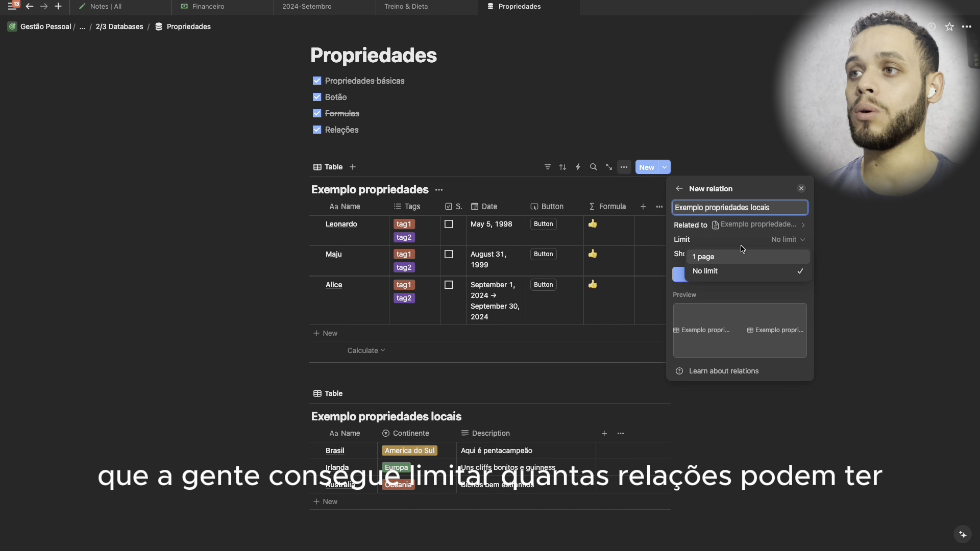
pyautogui.click(728, 260)
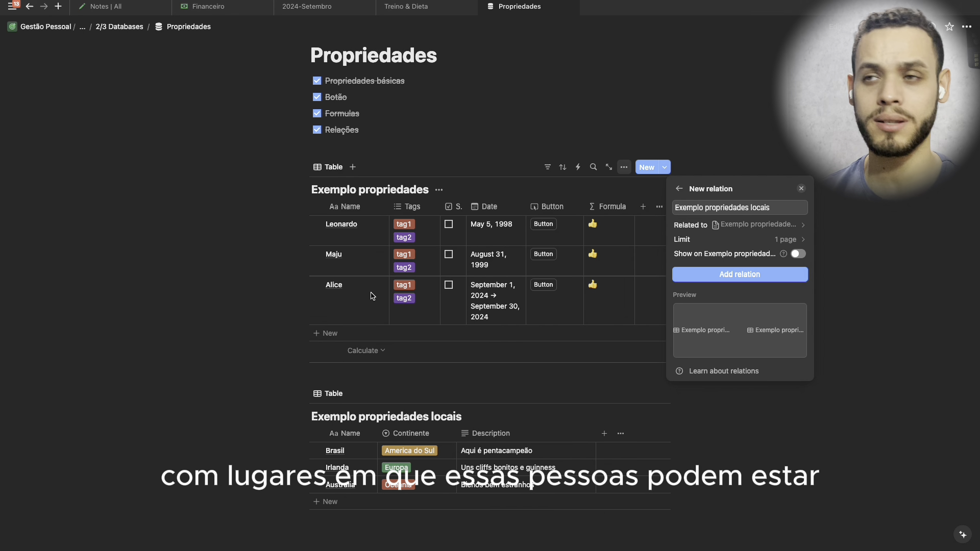
pyautogui.click(797, 255)
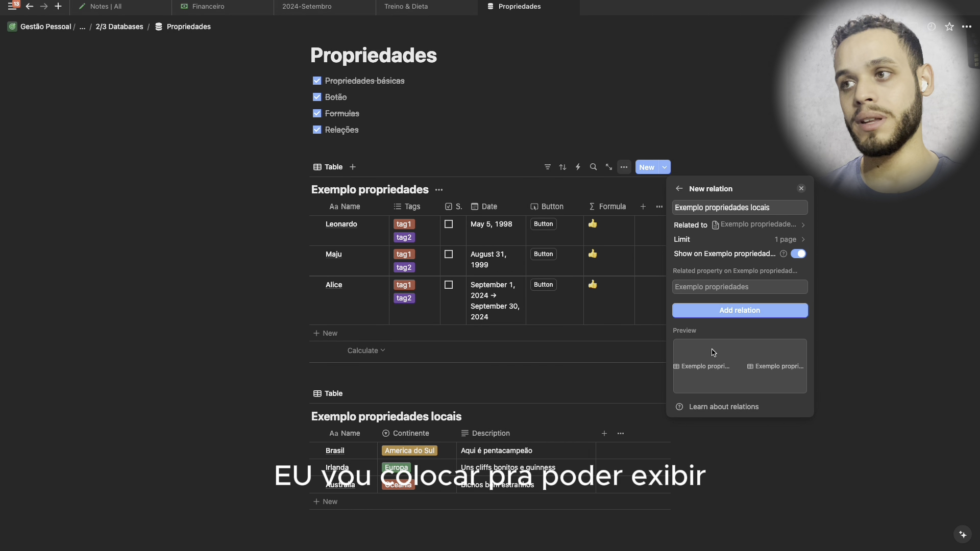
pyautogui.click(715, 312)
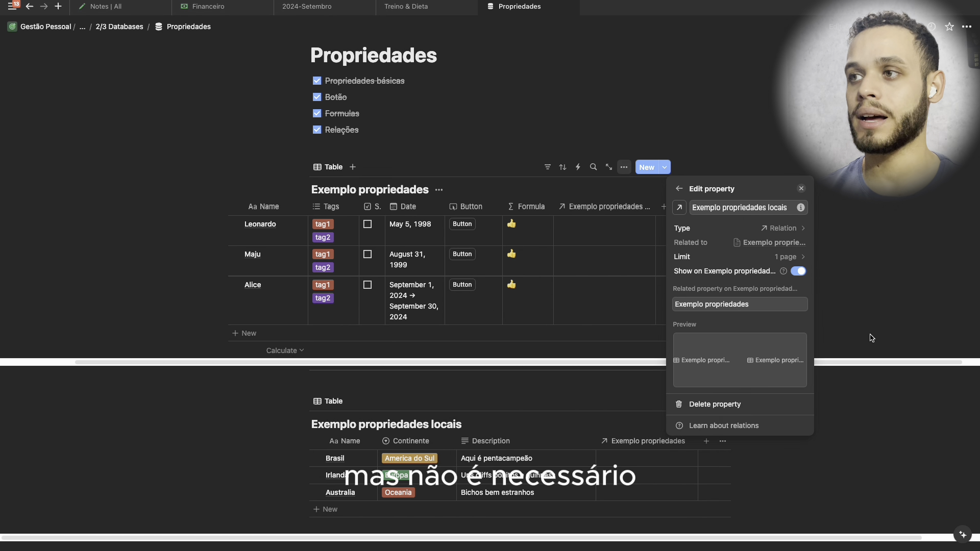
pyautogui.click(890, 253)
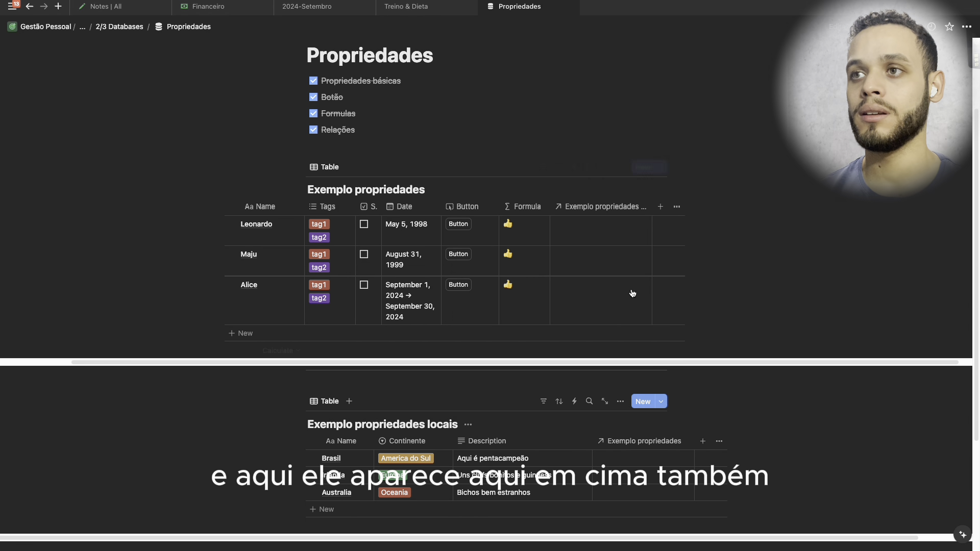
# - Link the three rows of Exemplo propriedades to Australia, Irlanda and Brasil, in that order, through the relation column
pyautogui.click(595, 233)
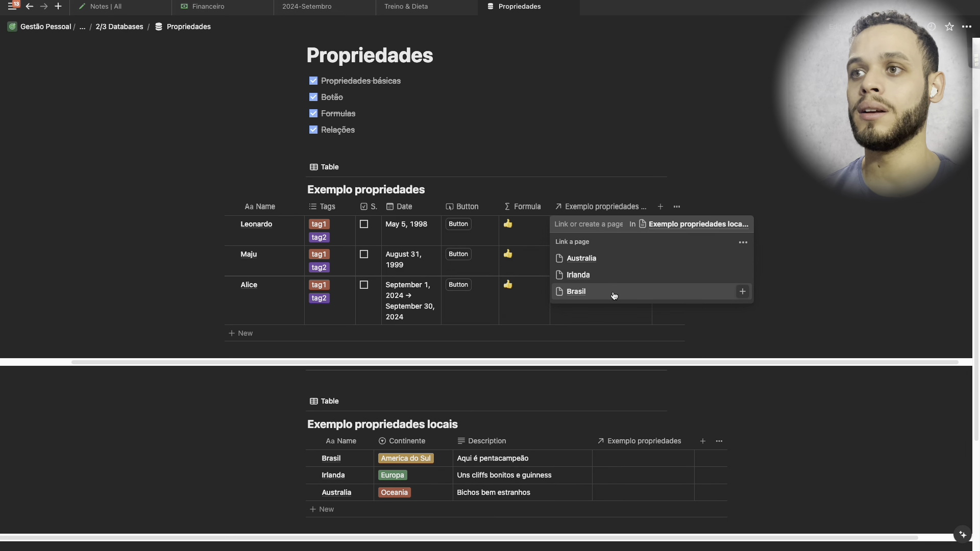
pyautogui.click(605, 259)
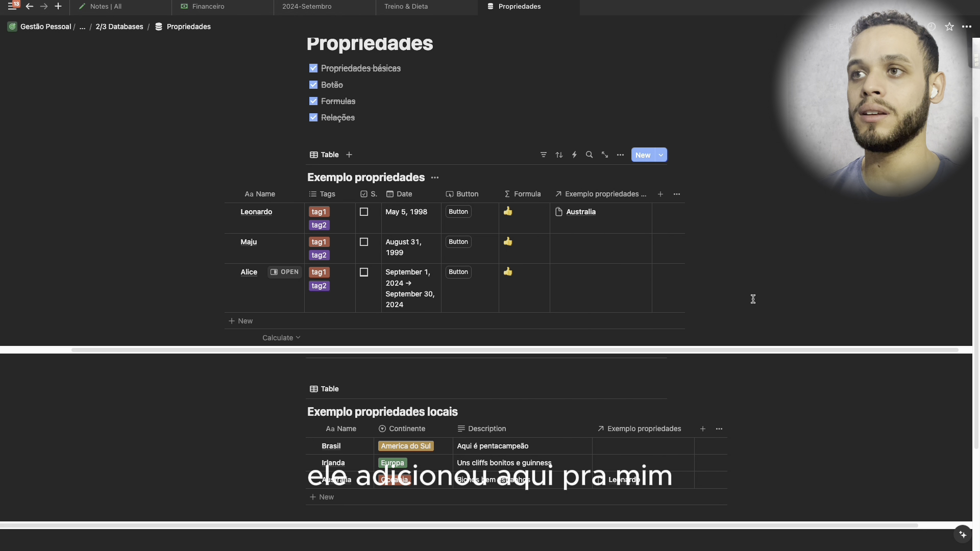
pyautogui.scroll(-1, 756, 298)
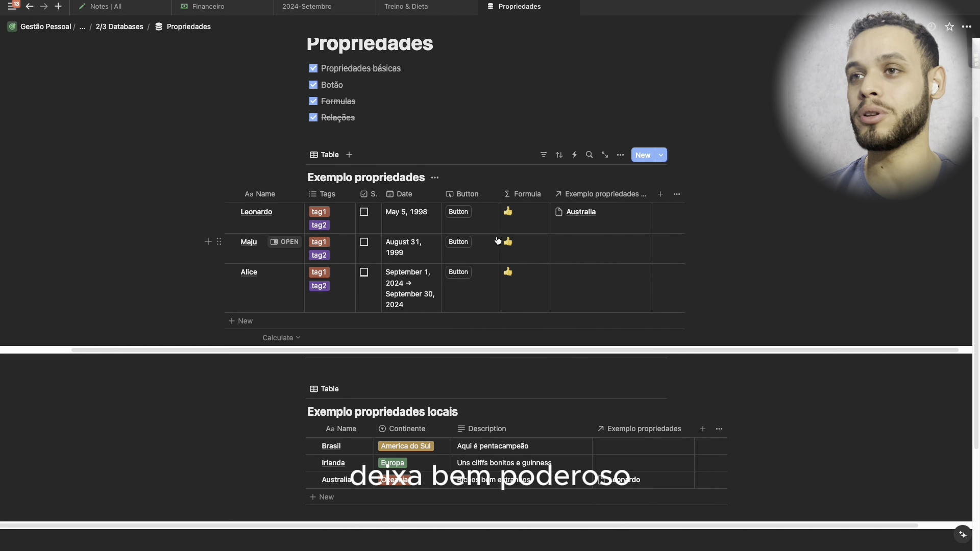
pyautogui.click(601, 258)
pyautogui.click(607, 298)
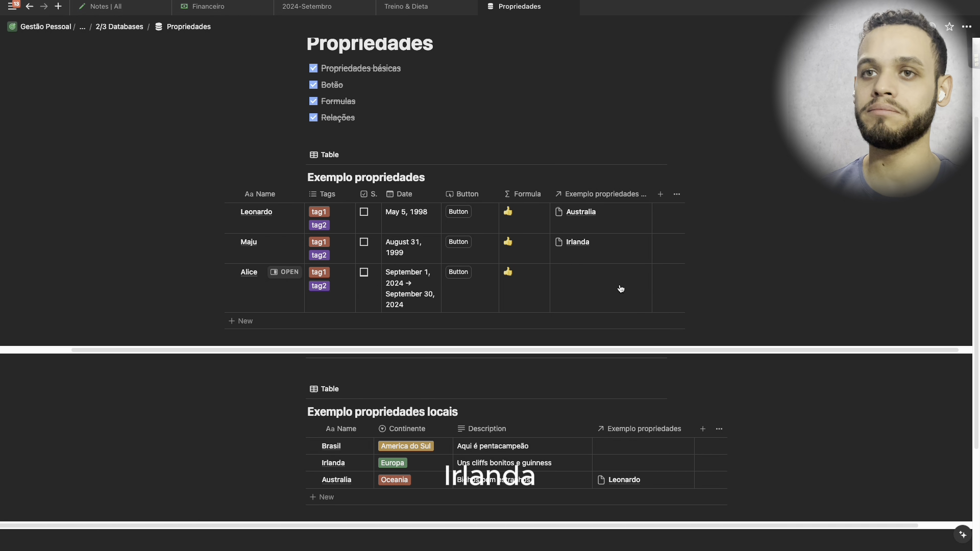
pyautogui.click(602, 299)
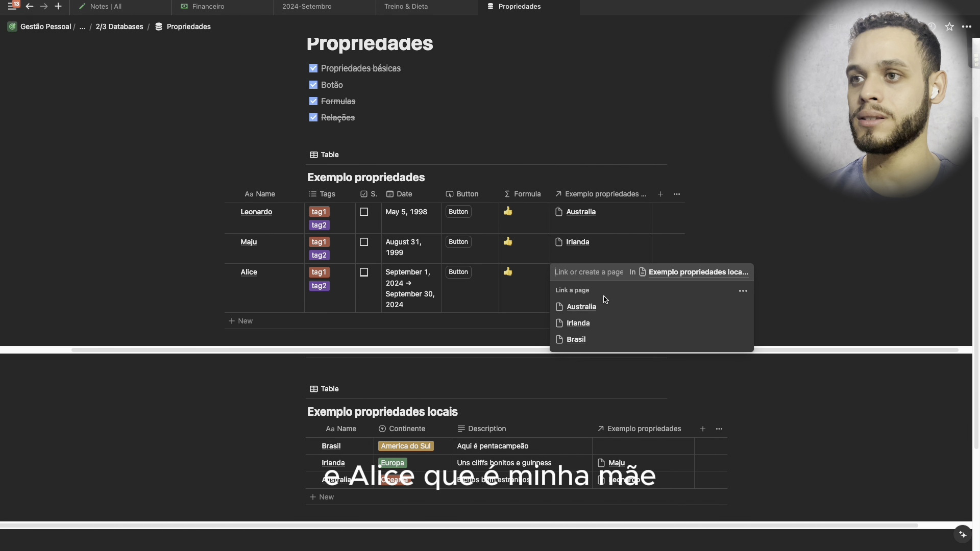
pyautogui.click(601, 340)
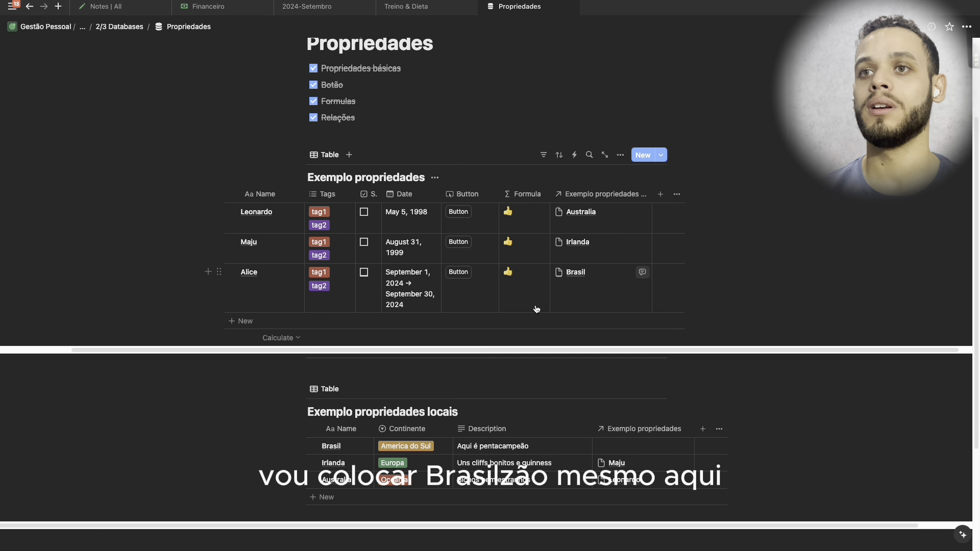
# - Replace the third row's linked page in Exemplo propriedades with Australia
pyautogui.scroll(1, 623, 307)
pyautogui.hscroll(-1, 539, 288)
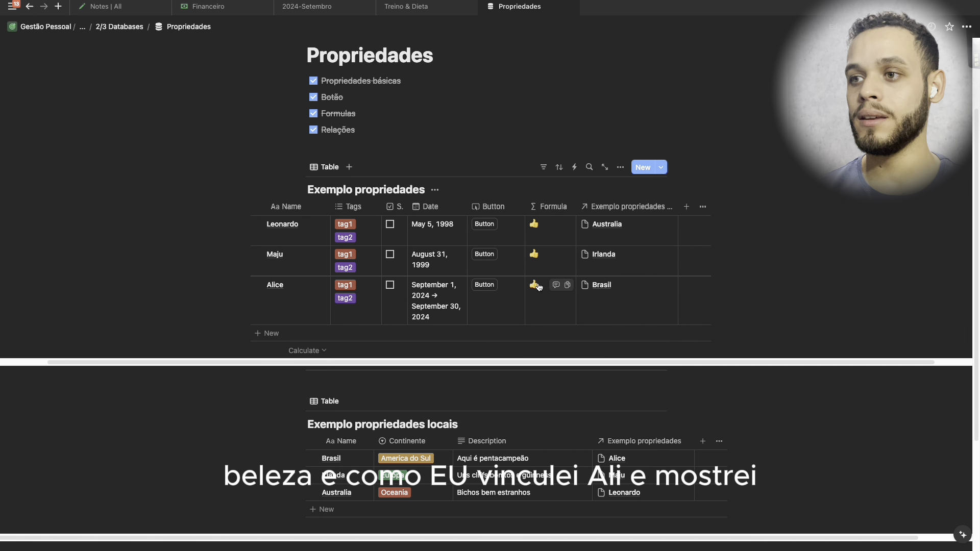
pyautogui.scroll(-1, 652, 367)
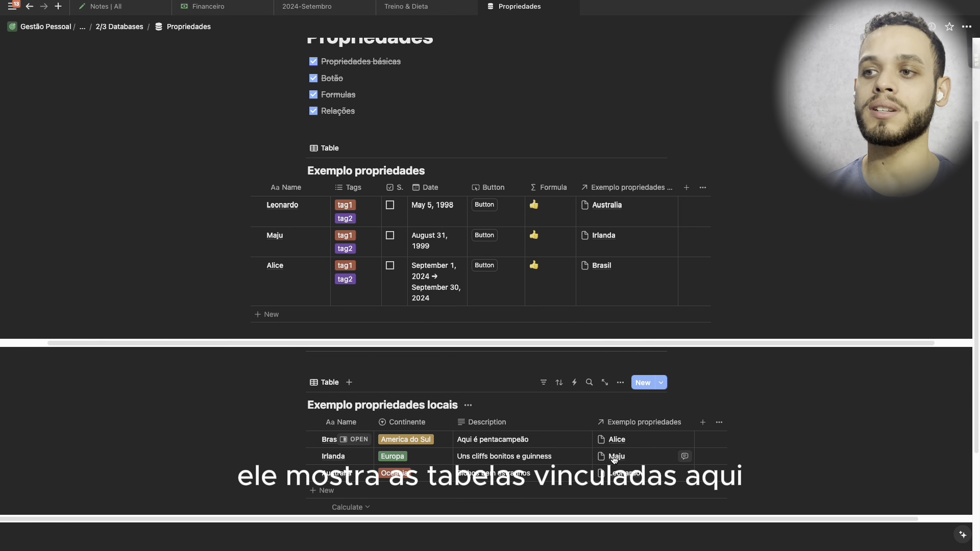
pyautogui.click(626, 281)
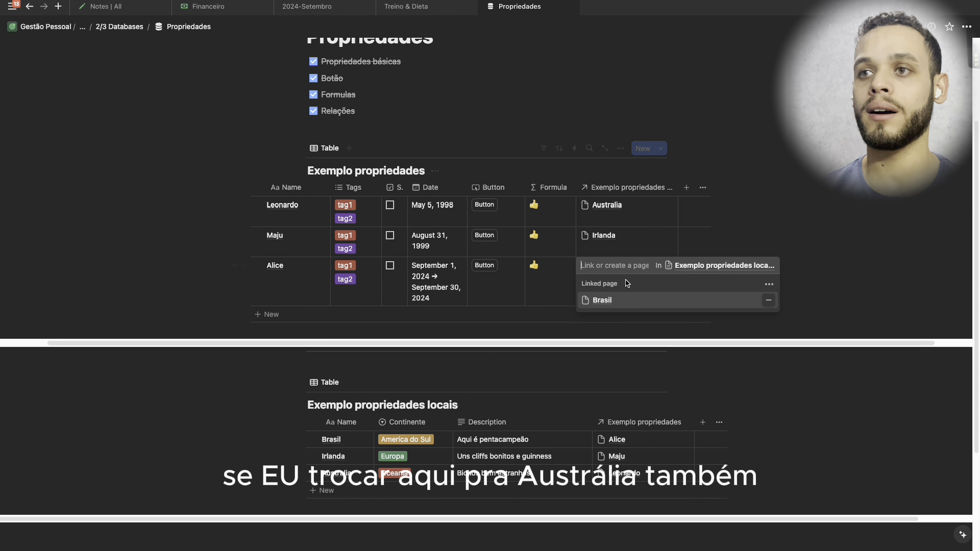
pyautogui.click(629, 334)
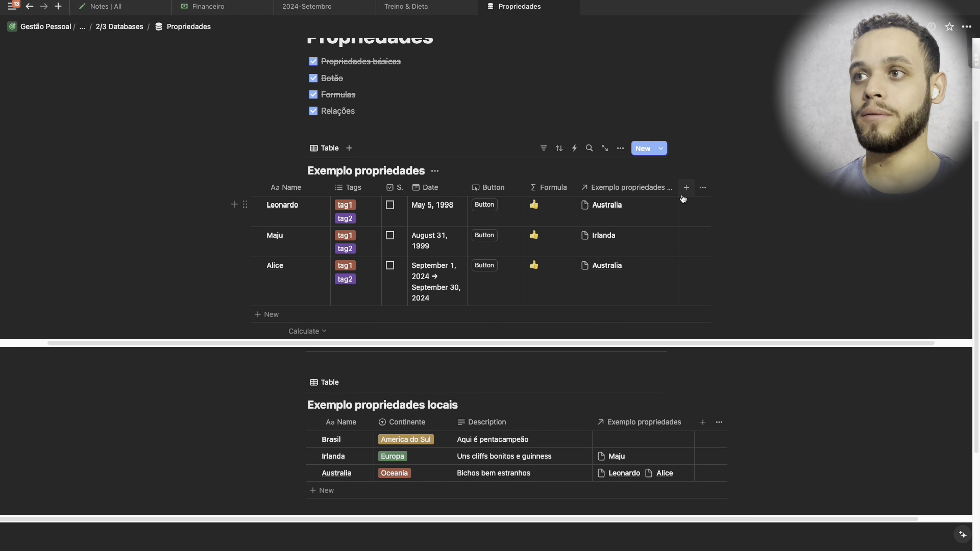
# - Open the Australia page from the first row's relation, add the bullet "Teste" to its body, and close the page
pyautogui.click(612, 224)
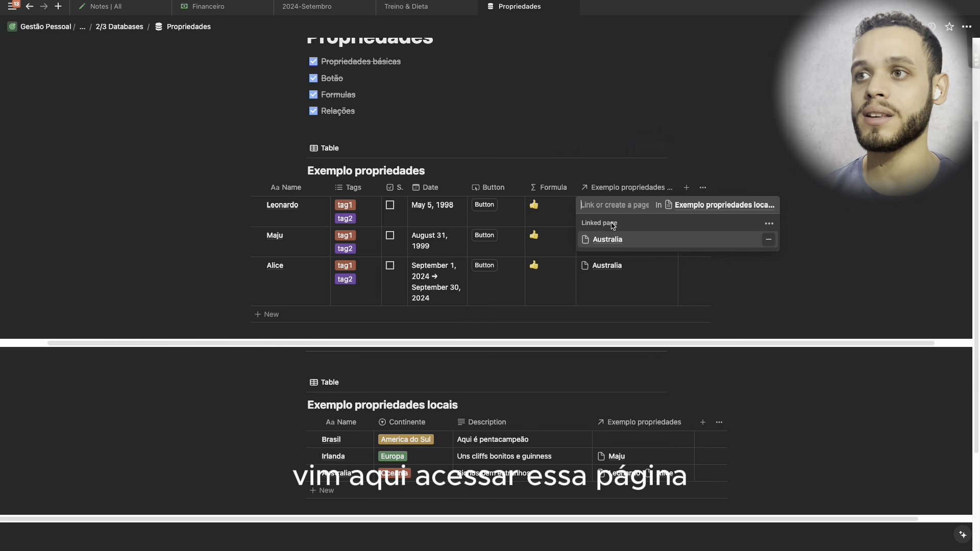
pyautogui.click(607, 240)
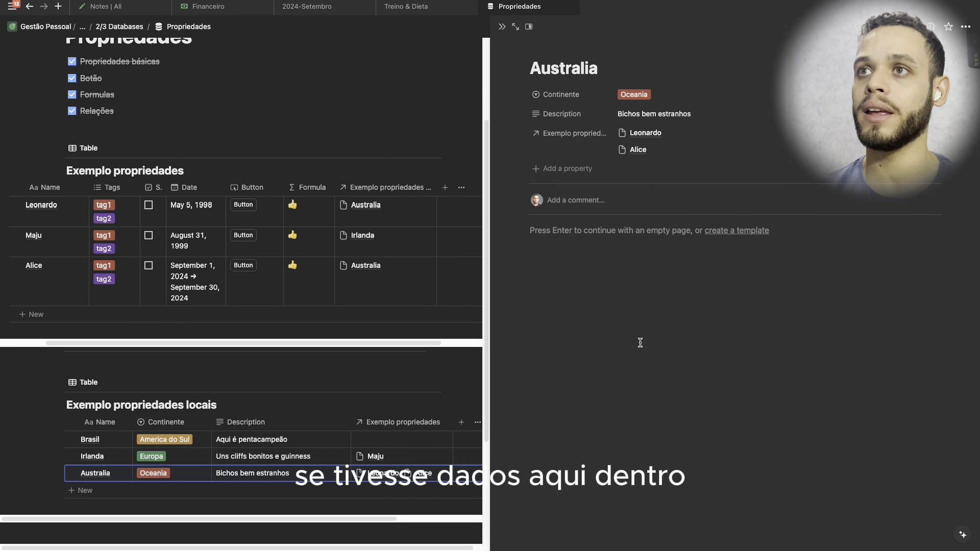
pyautogui.click(577, 250)
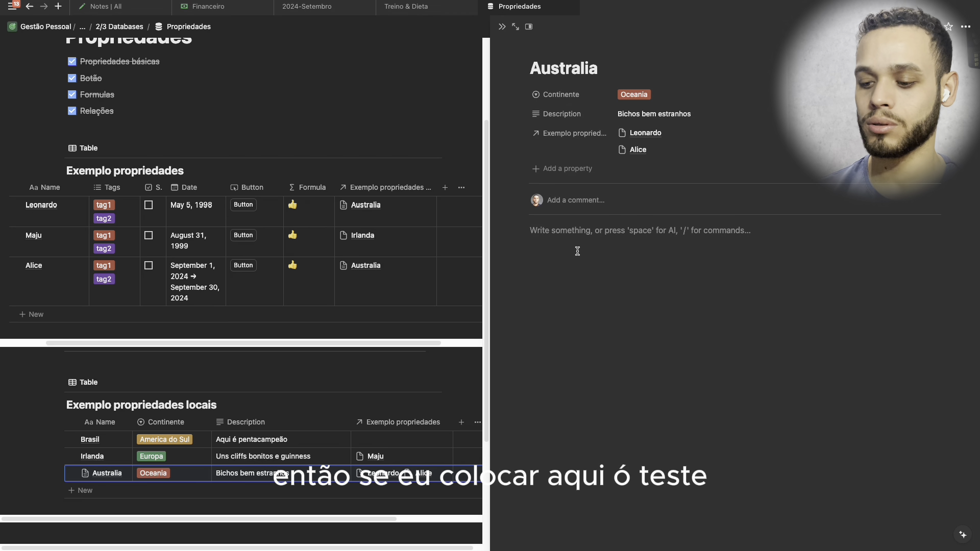
pyautogui.write('- Teste')
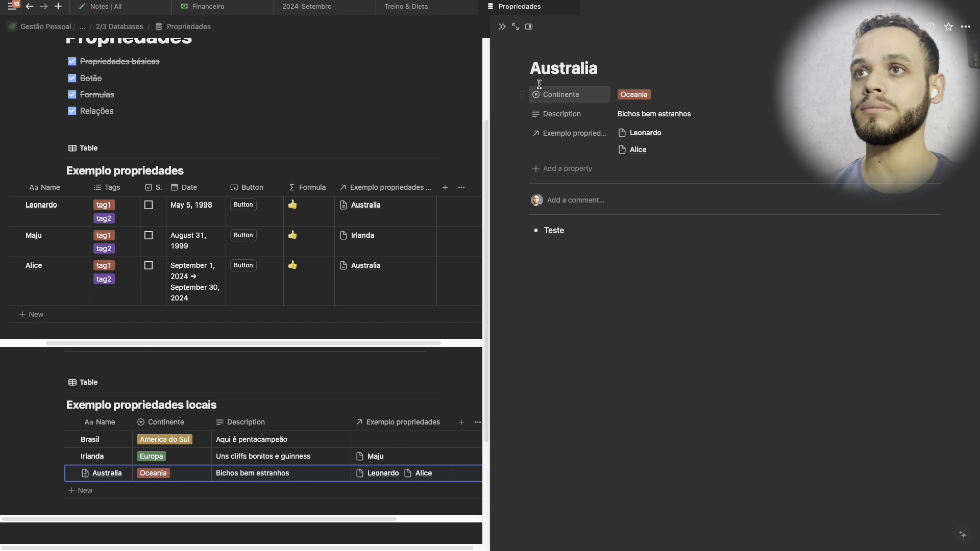
pyautogui.click(503, 27)
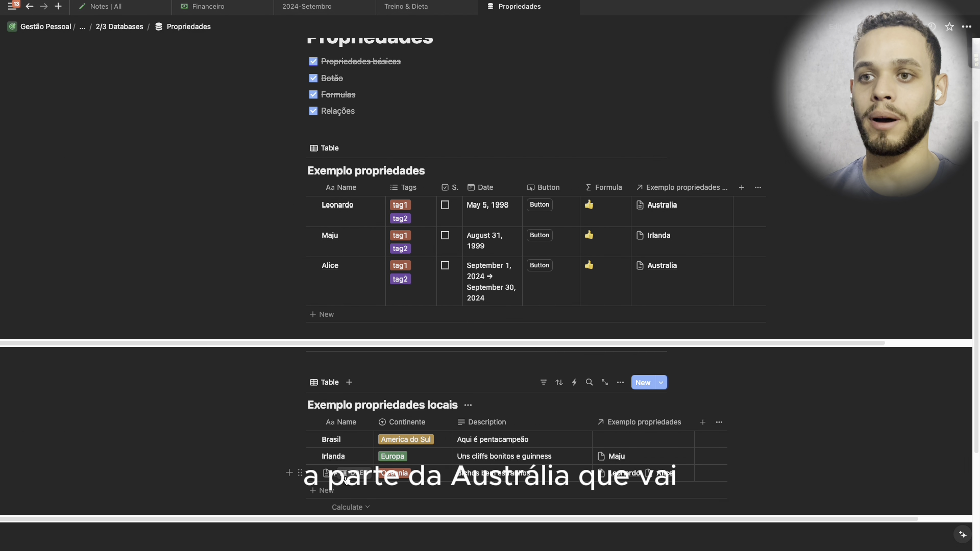
# - Open the Australia page from the Exemplo propriedades locais table to check its body text, and close it
pyautogui.click(352, 479)
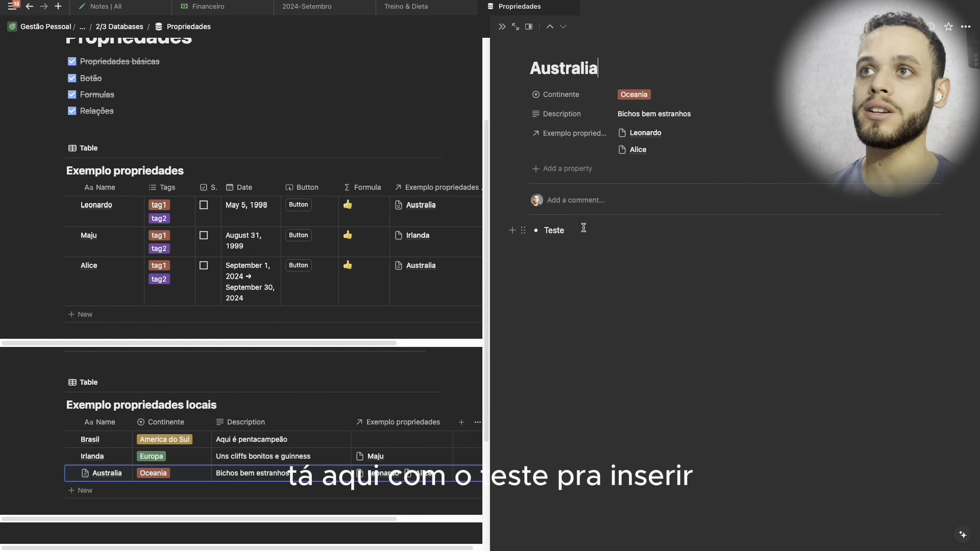
pyautogui.moveTo(584, 228); pyautogui.dragTo(542, 231)
pyautogui.click(506, 24)
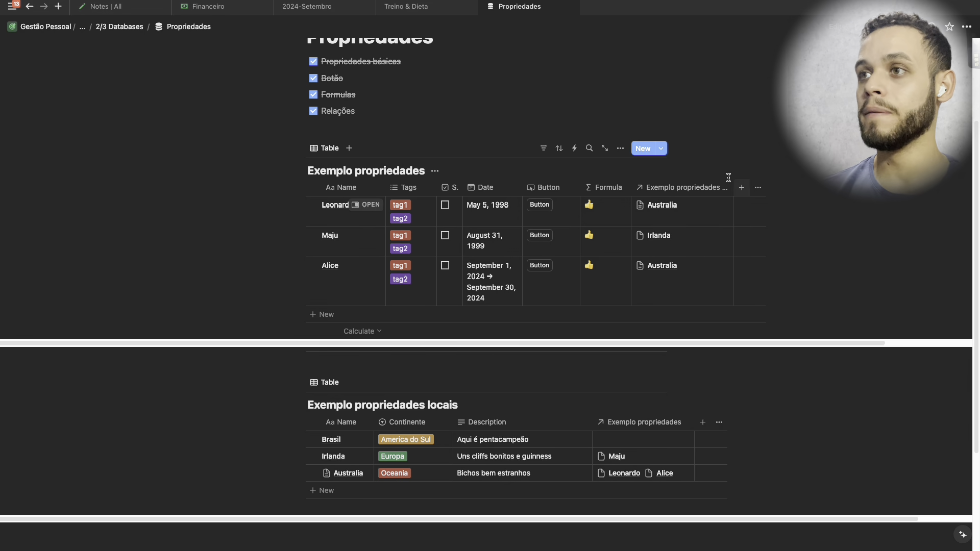
# - Narrow the relation column in Exemplo propriedades and add a new Formula property to the table
pyautogui.moveTo(733, 187); pyautogui.dragTo(703, 187)
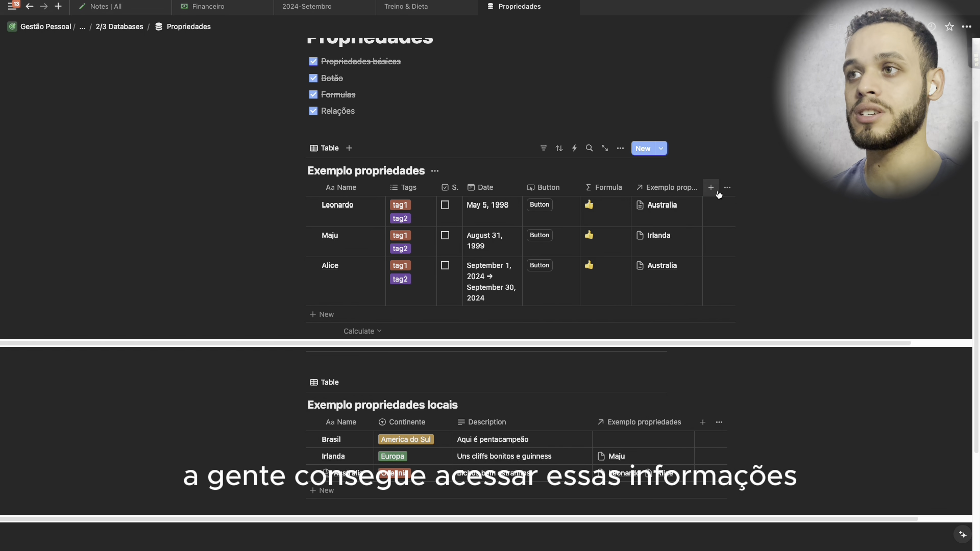
pyautogui.click(711, 187)
pyautogui.write('fo')
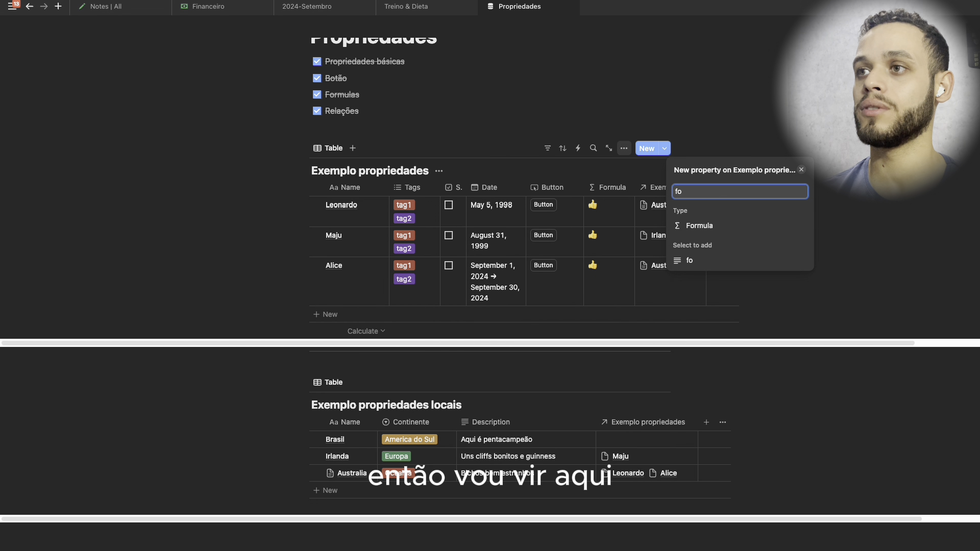
pyautogui.press('Up')
pyautogui.press('Return')
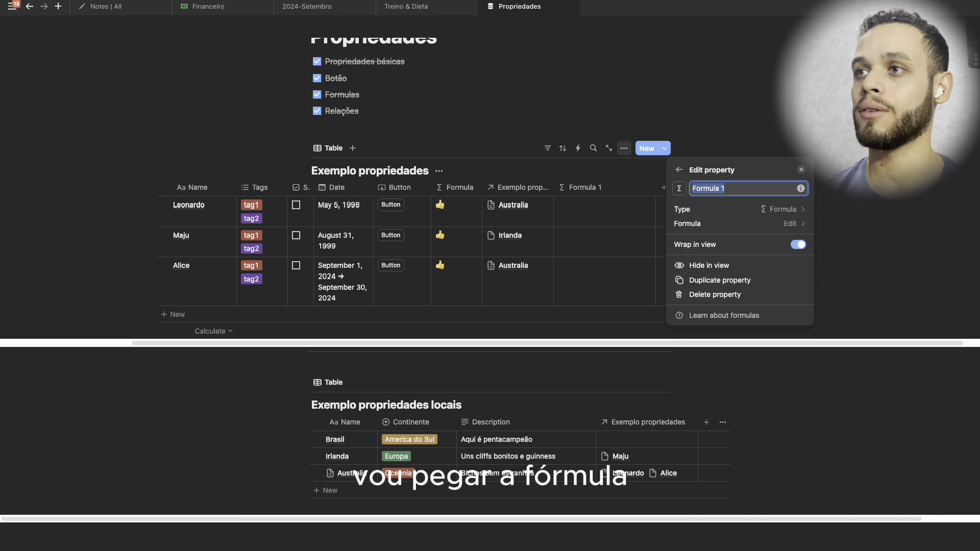
pyautogui.click(925, 244)
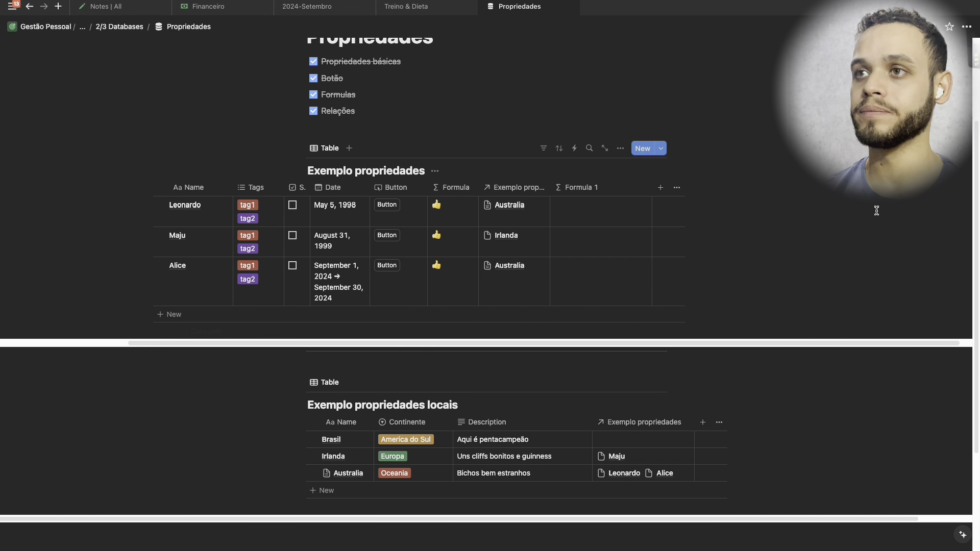
# - Rename the new formula property of Exemplo propriedades to Description
pyautogui.click(580, 188)
pyautogui.tripleClick(622, 211)
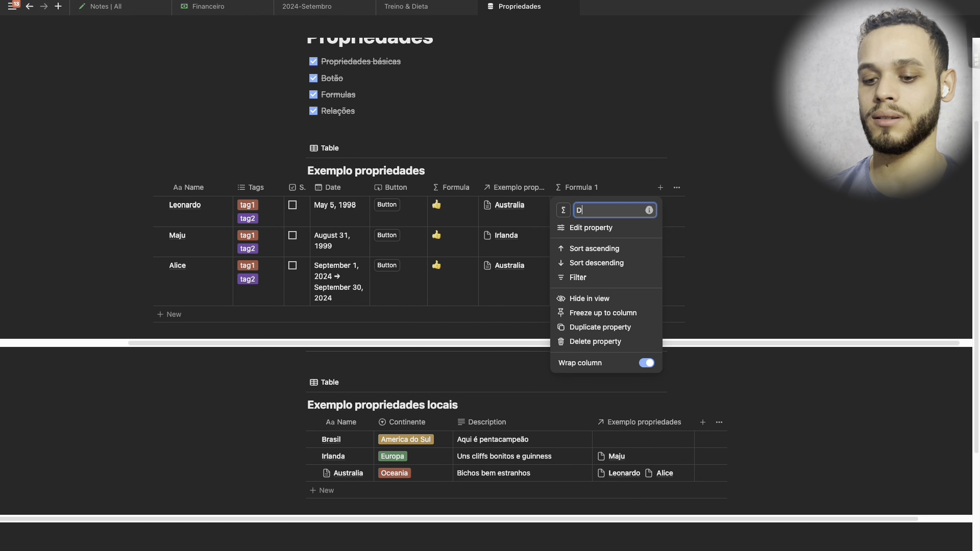
pyautogui.write('Description')
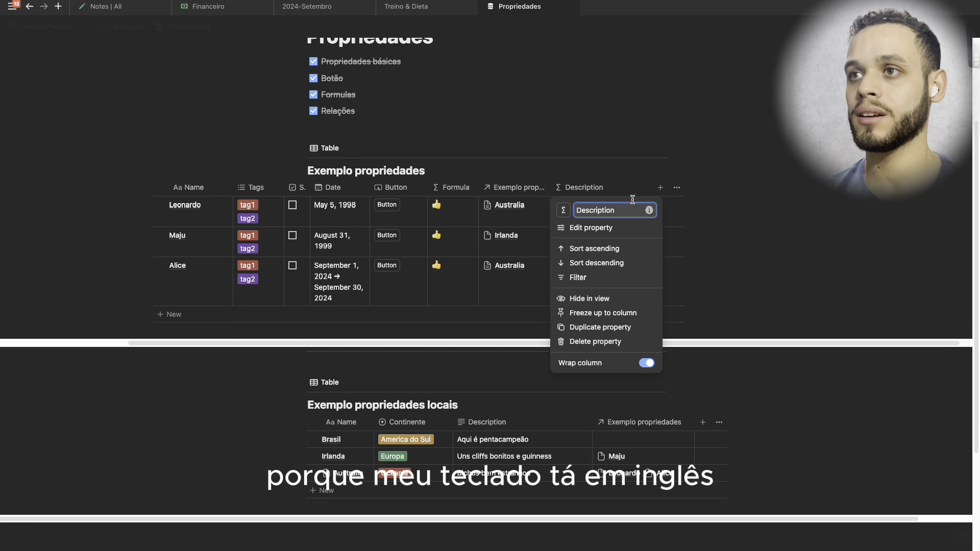
pyautogui.press('Return')
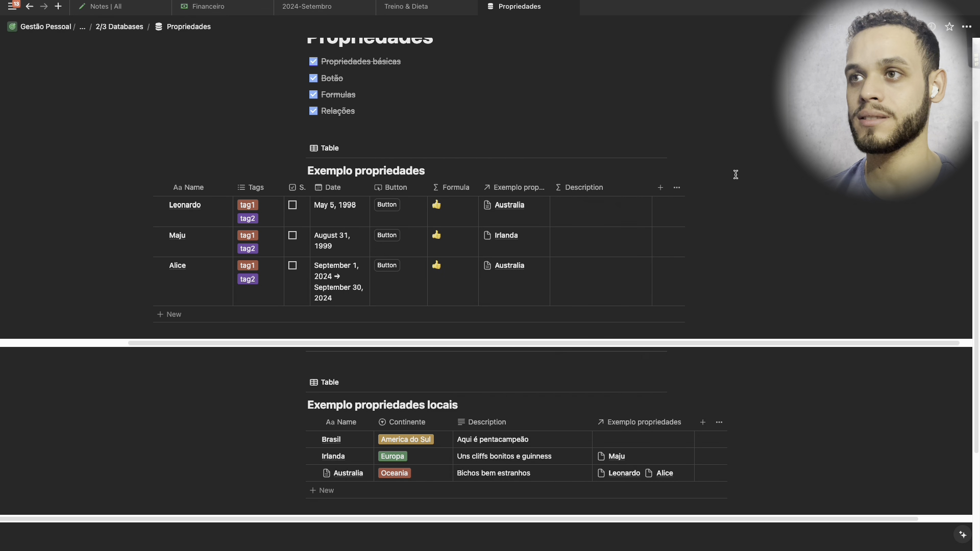
# - Set the Description formula in Exemplo propriedades to the Exemplo propriedades locais relation
pyautogui.click(610, 215)
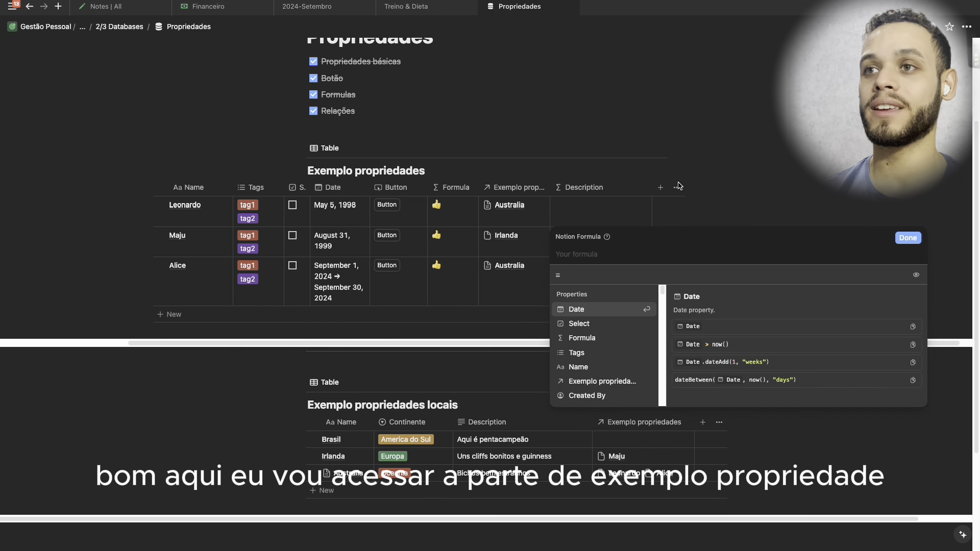
pyautogui.write('exe')
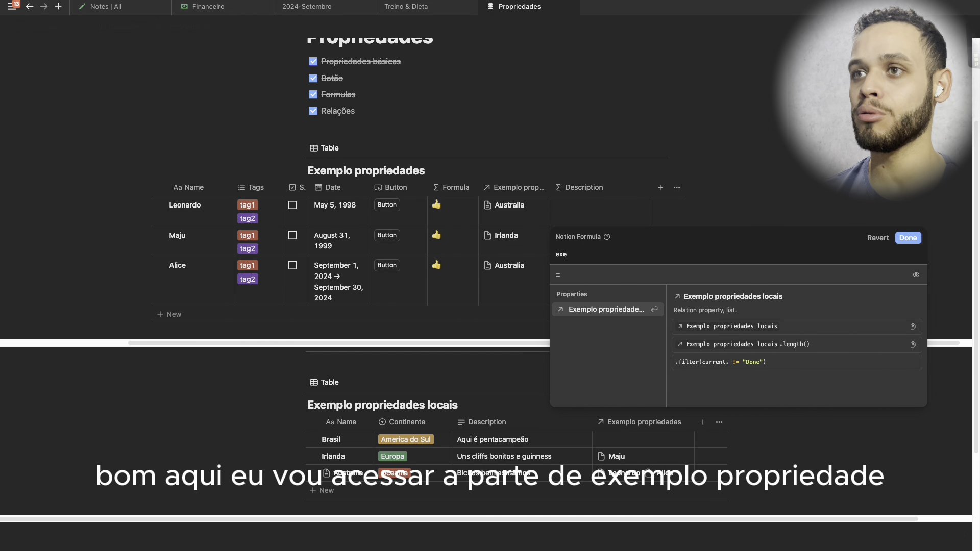
pyautogui.press('Return')
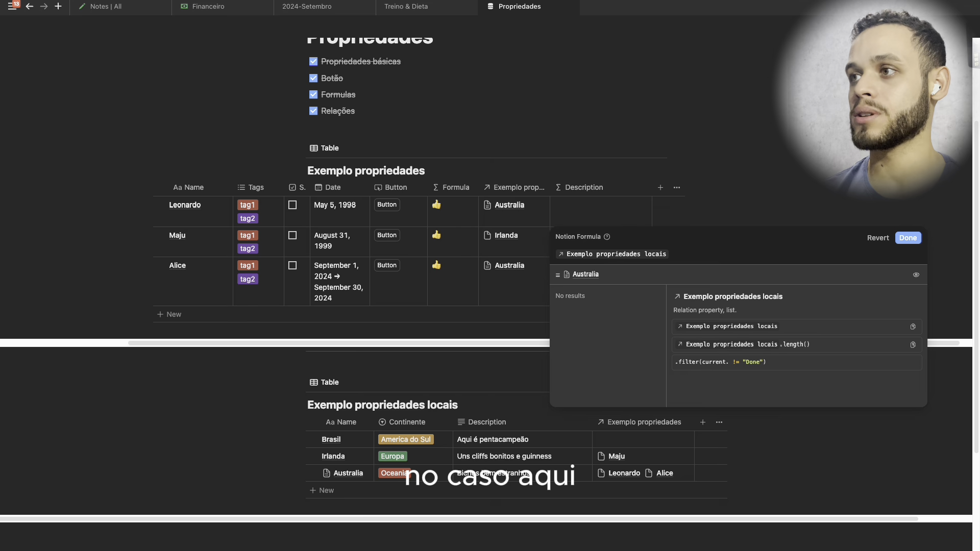
pyautogui.click(908, 237)
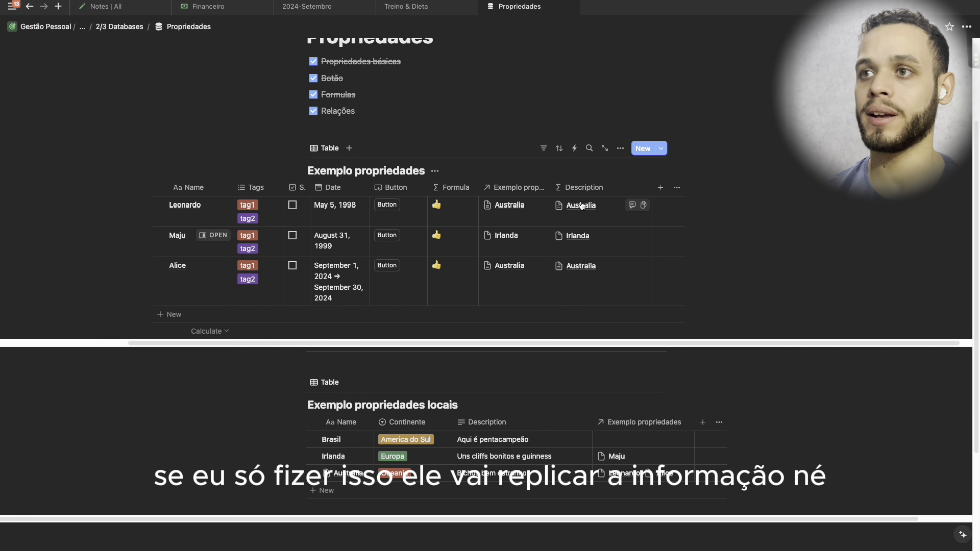
# - Extend the Description formula with .map(current.Description) to read the description of each related page
pyautogui.click(602, 219)
pyautogui.write('.')
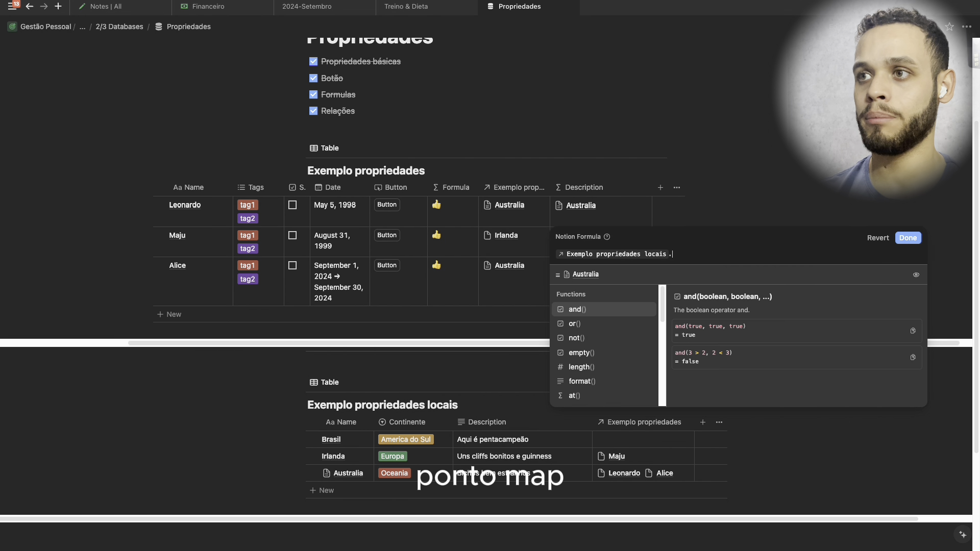
pyautogui.write('ma')
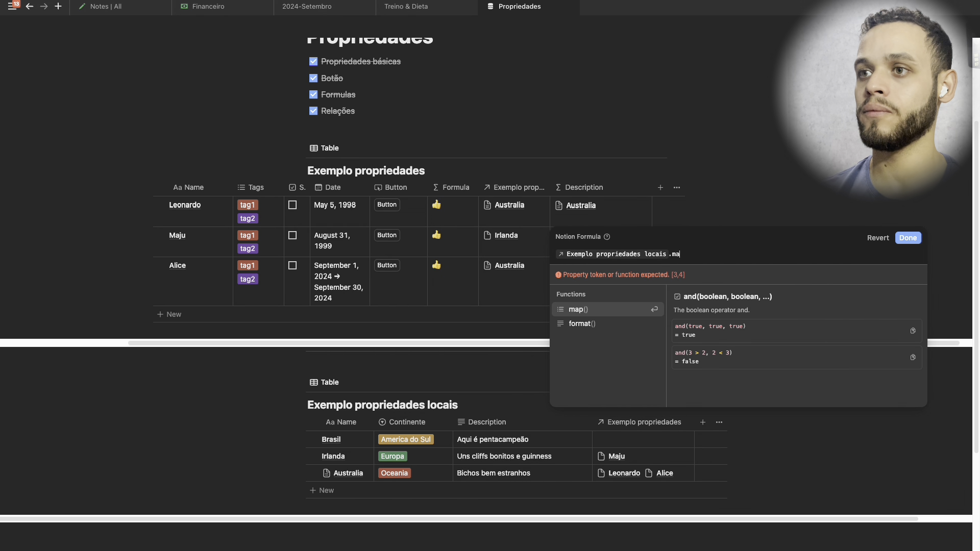
pyautogui.write('p(cur')
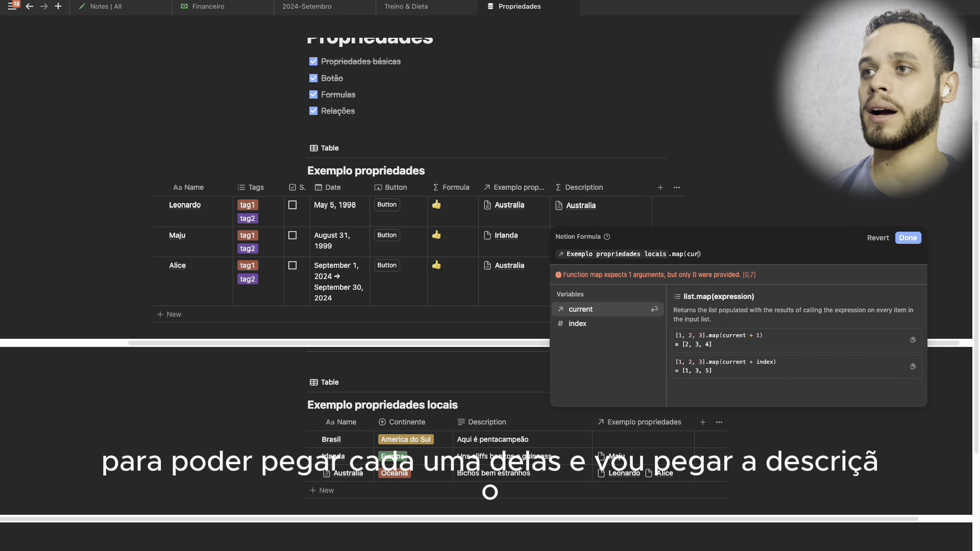
pyautogui.write('rent.')
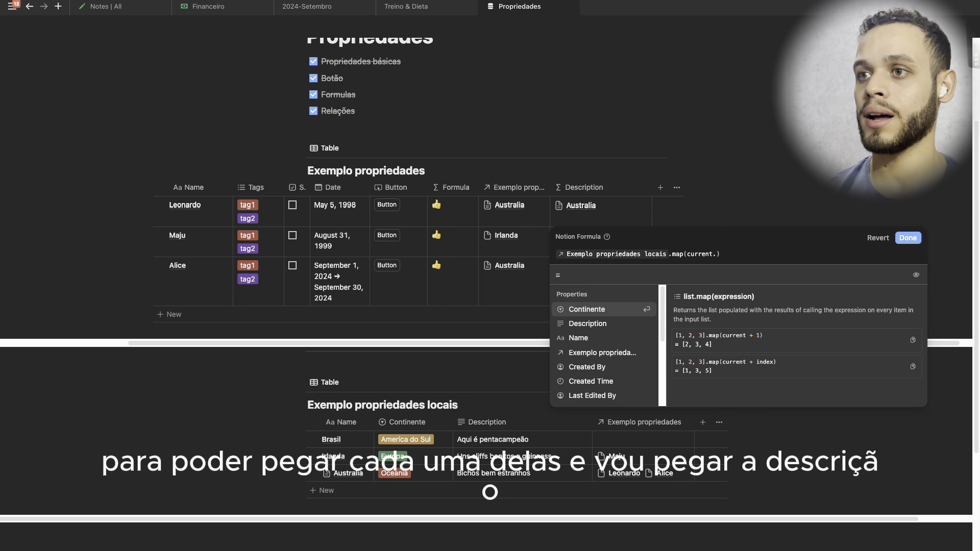
pyautogui.press('Down')
pyautogui.press('Return')
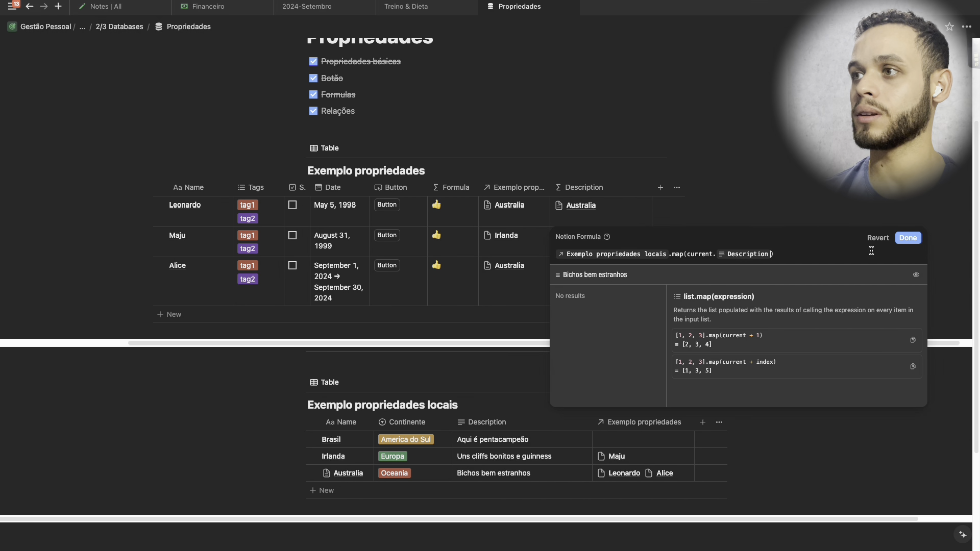
pyautogui.click(908, 238)
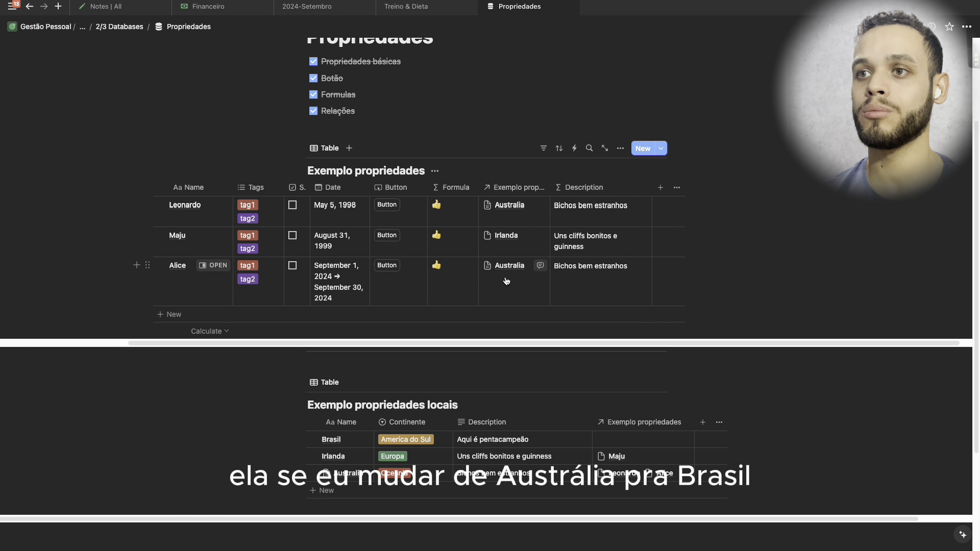
# - Switch the relation in the third row of Exemplo propriedades to Brasil and back to Australia to test the Description formula
pyautogui.click(515, 291)
pyautogui.click(525, 349)
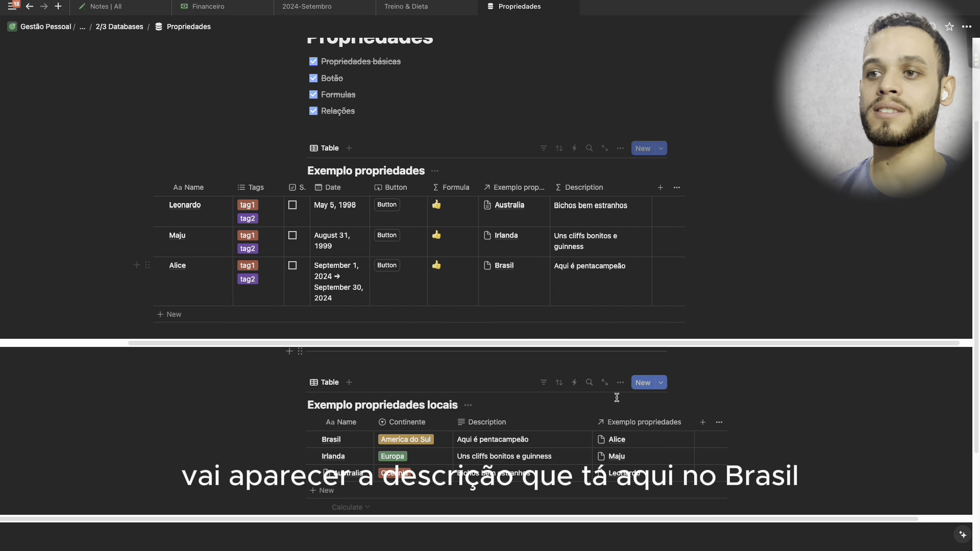
pyautogui.click(515, 291)
pyautogui.press('Escape')
pyautogui.click(532, 284)
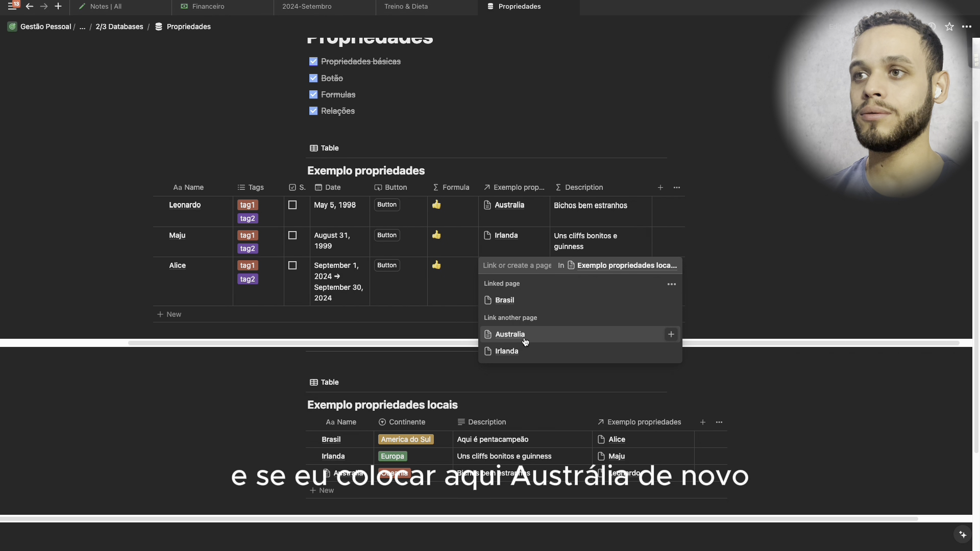
pyautogui.click(525, 335)
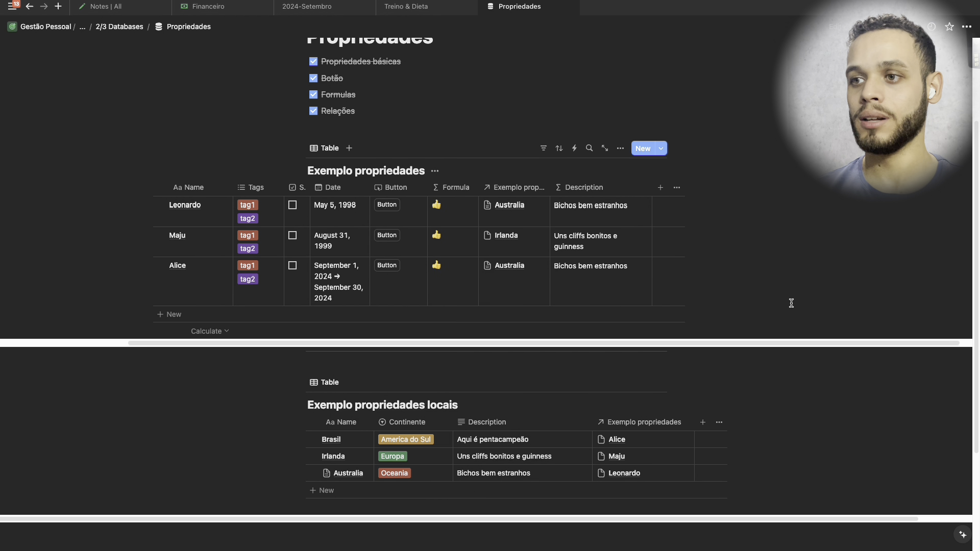
# - Narrow the Description and Exemplo propriedades columns in the Exemplo propriedades locais table
pyautogui.scroll(-1, 638, 367)
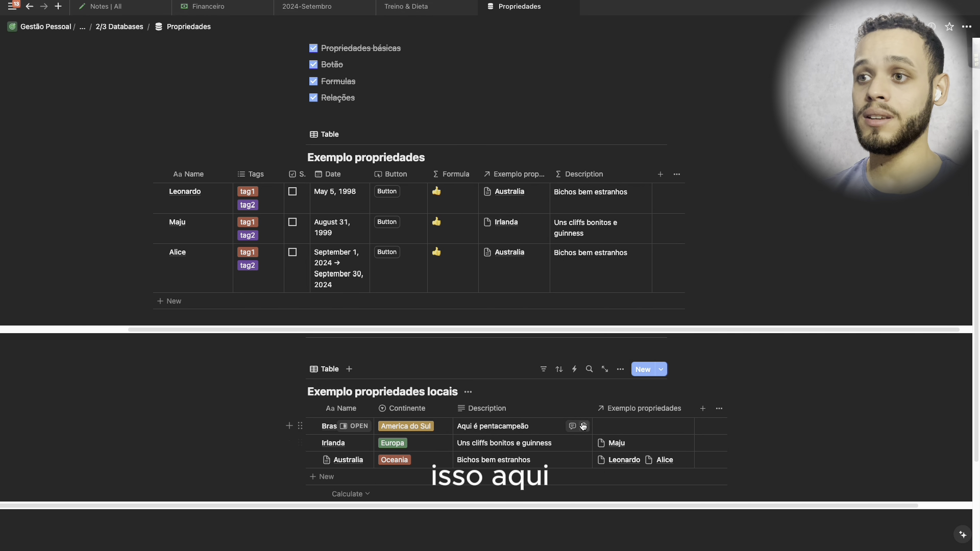
pyautogui.moveTo(592, 408); pyautogui.dragTo(560, 408)
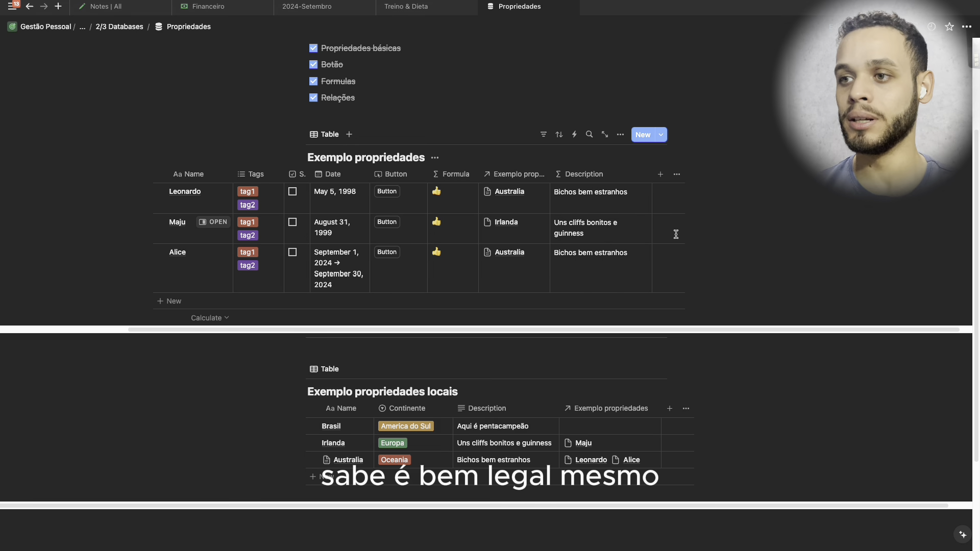
pyautogui.moveTo(661, 403); pyautogui.dragTo(653, 403)
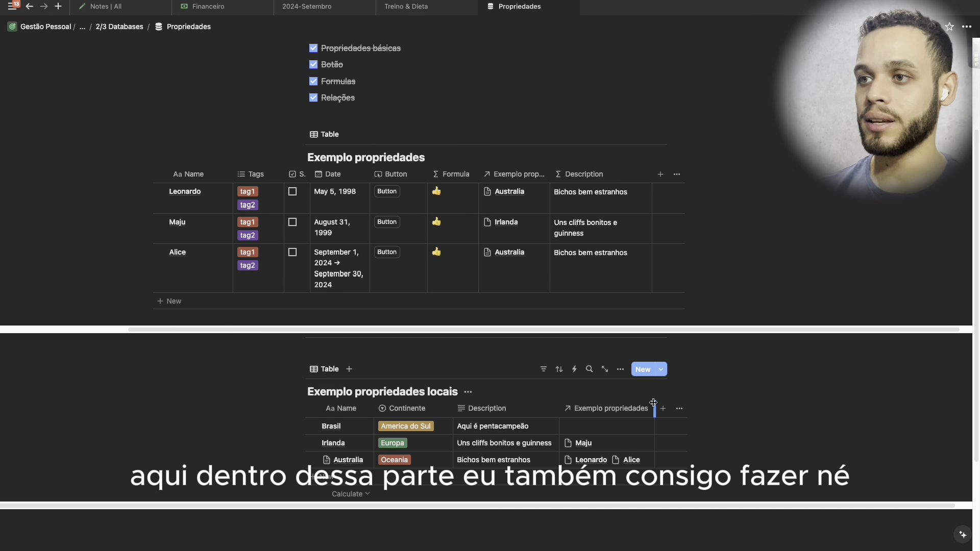
# - Add a new Formula property to the Exemplo propriedades locais table, keeping its default name
pyautogui.click(659, 409)
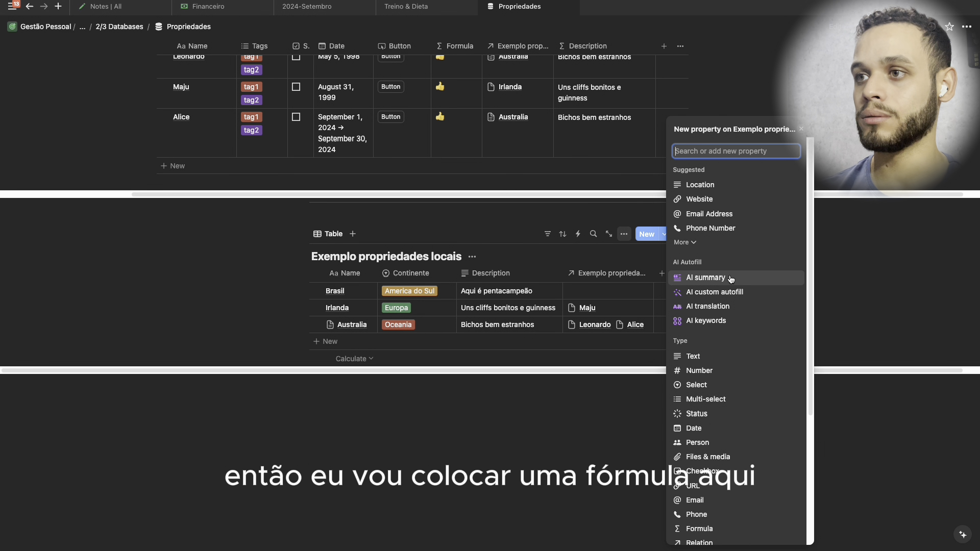
pyautogui.write('for')
pyautogui.click(699, 311)
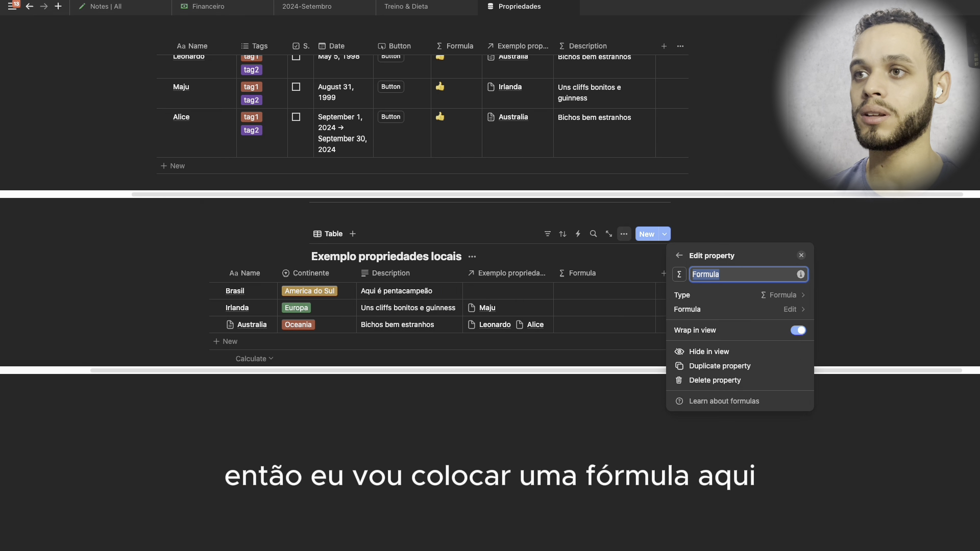
pyautogui.click(571, 289)
pyautogui.click(641, 294)
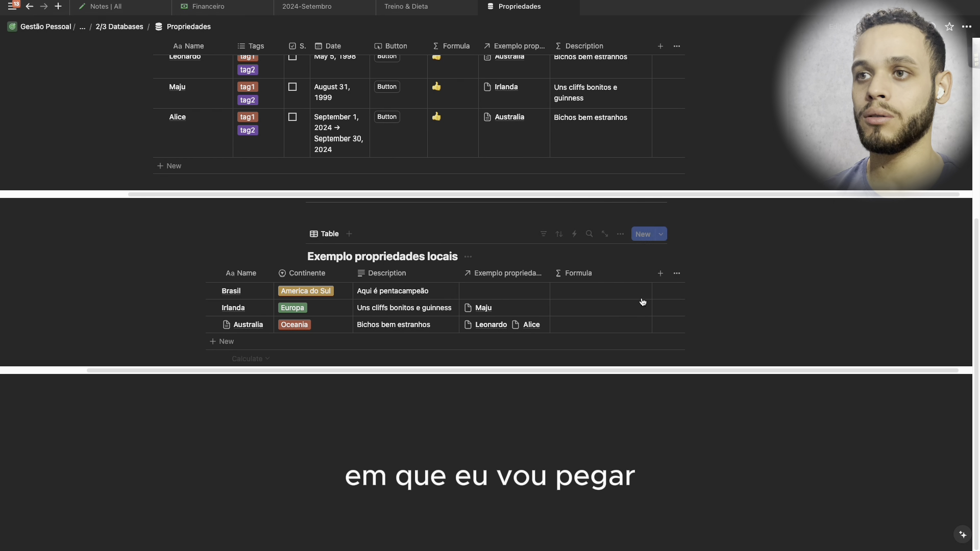
# - Set the new formula in Exemplo propriedades locais to Exemplo propriedades.map(current.Date) to list the related pages' dates
pyautogui.click(579, 324)
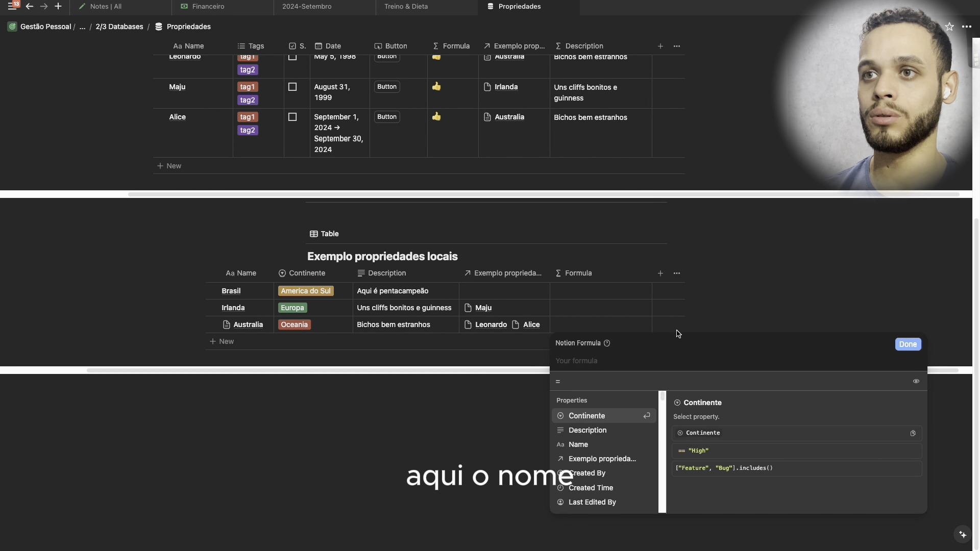
pyautogui.write('ex')
pyautogui.press('Return')
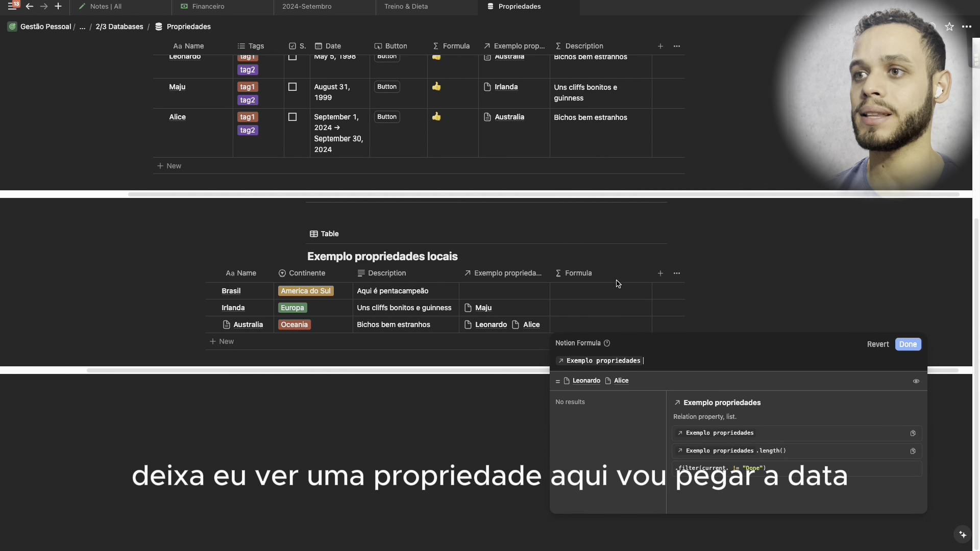
pyautogui.write('.ma')
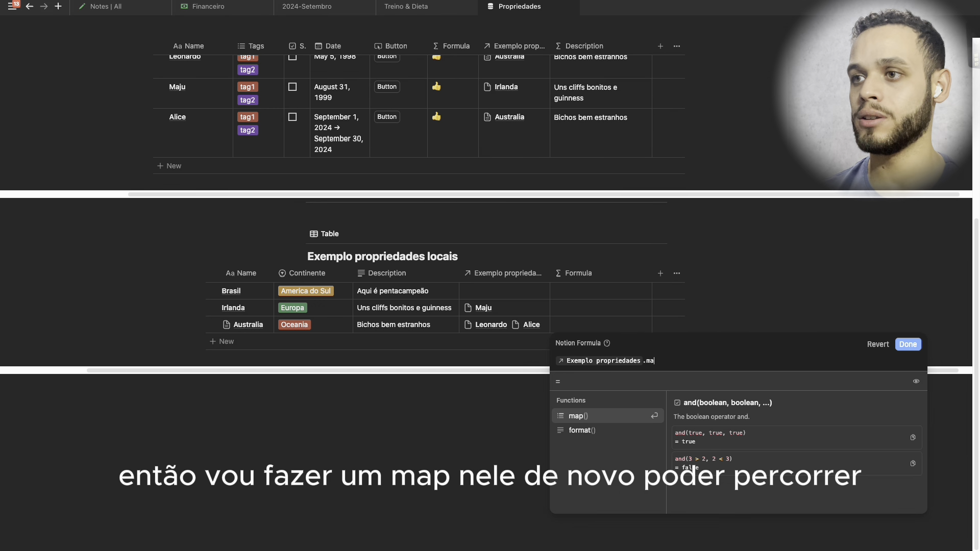
pyautogui.press('Return')
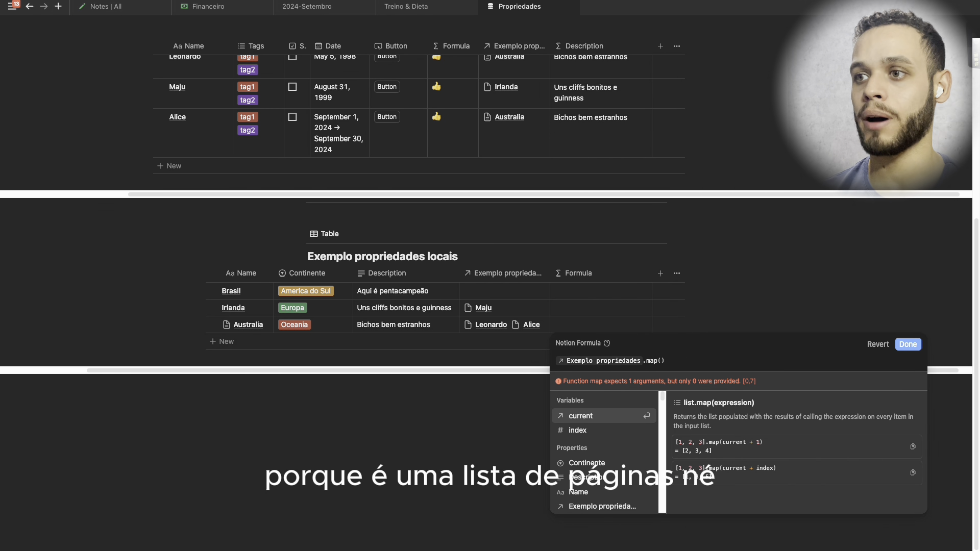
pyautogui.write('cu')
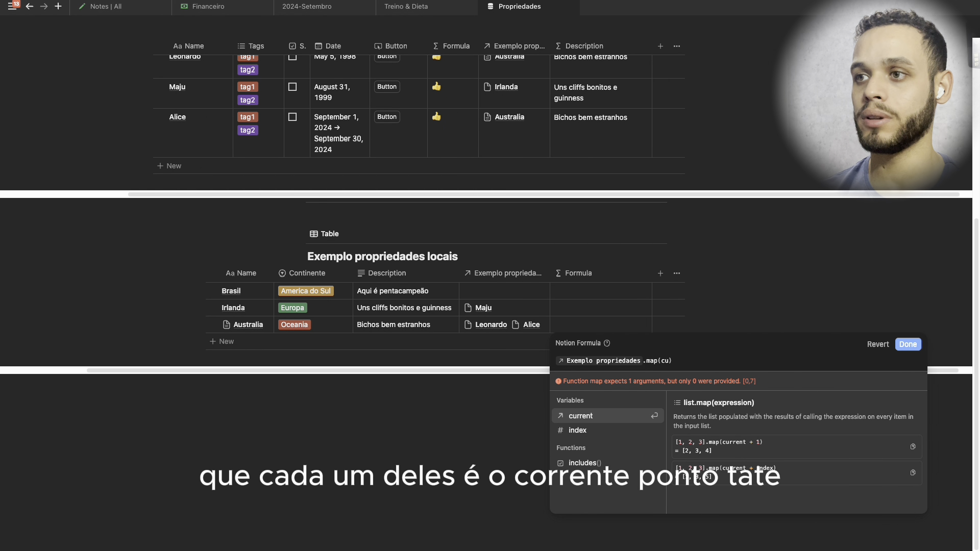
pyautogui.press('Return')
pyautogui.write('.')
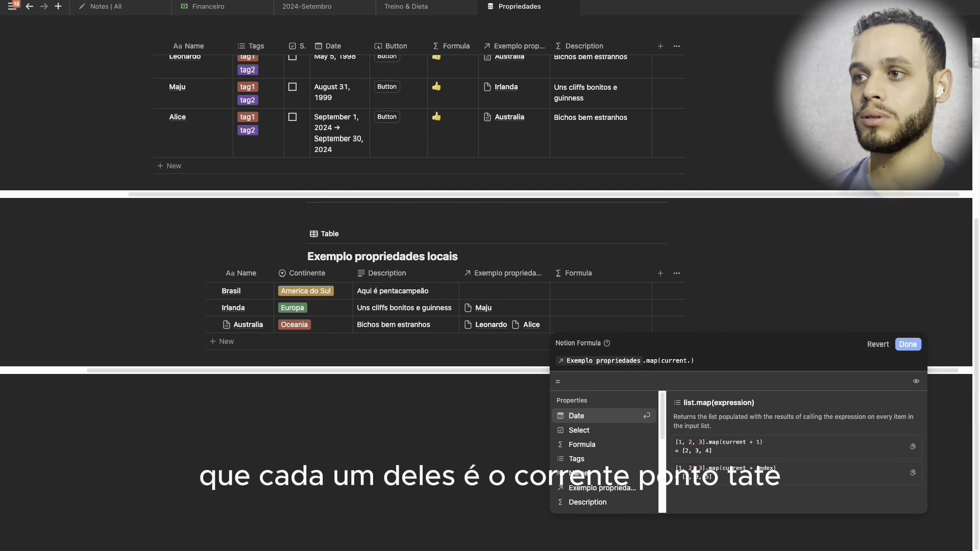
pyautogui.press('Return')
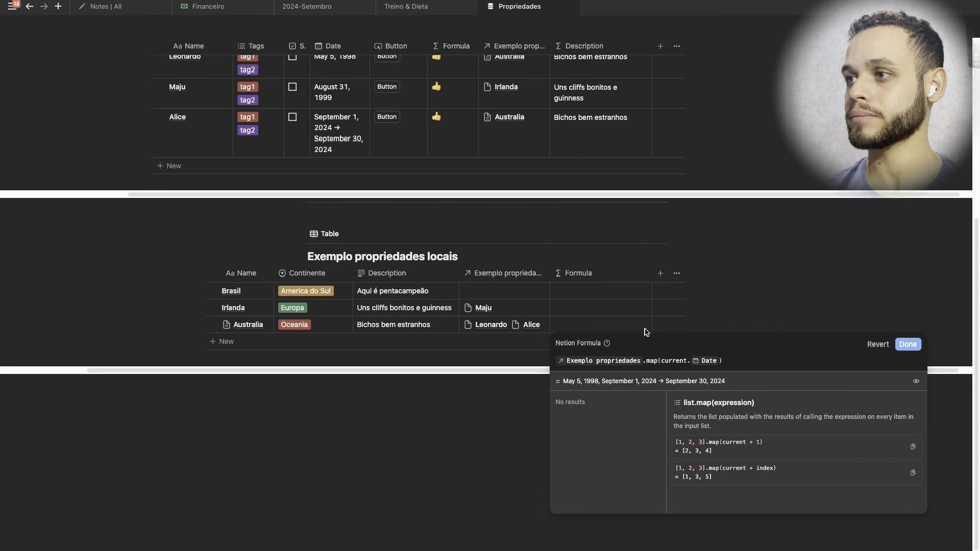
pyautogui.click(899, 347)
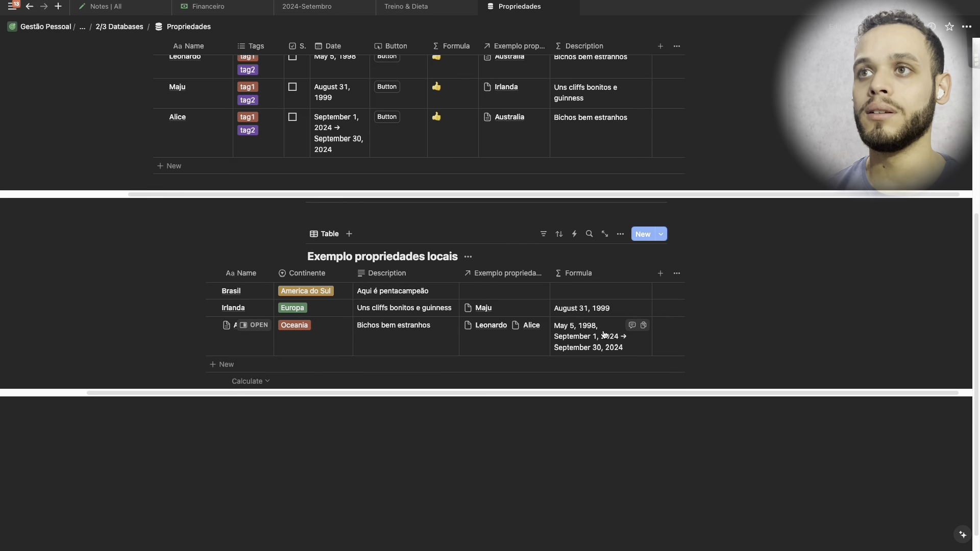
# - Return to the 2/3 Databases page and check off the Propriedades item in the Roteiro list
pyautogui.scroll(2, 601, 331)
pyautogui.scroll(2, 596, 311)
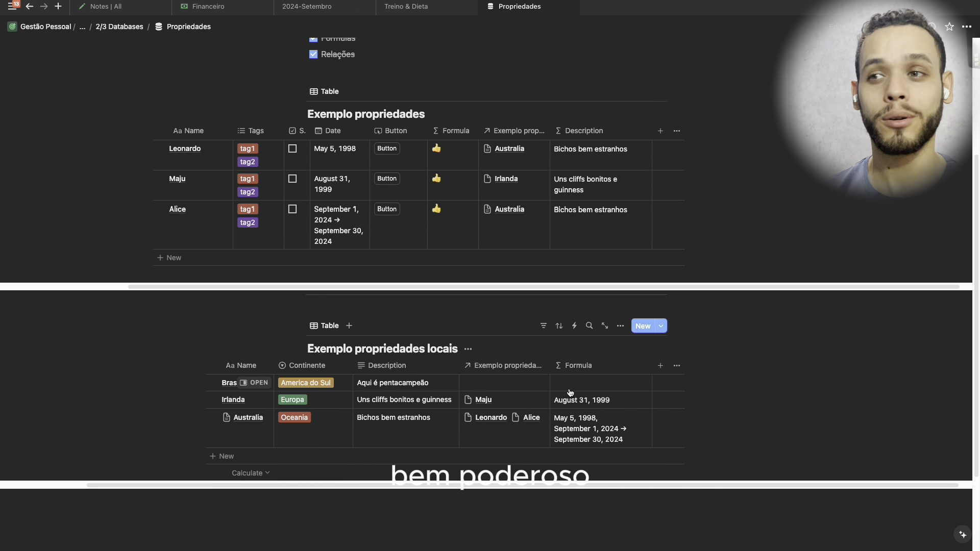
pyautogui.scroll(3, 546, 390)
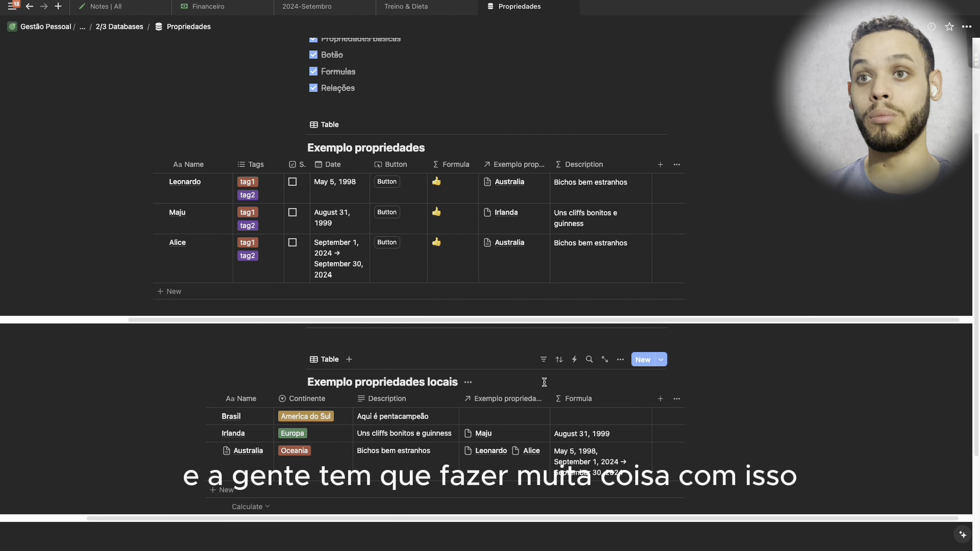
pyautogui.scroll(2, 542, 383)
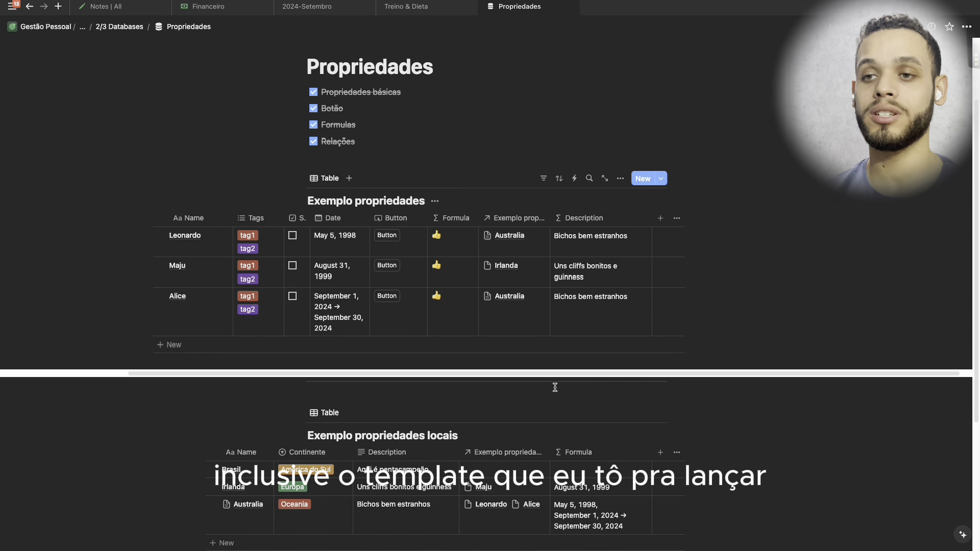
pyautogui.hscroll(-2, 477, 275)
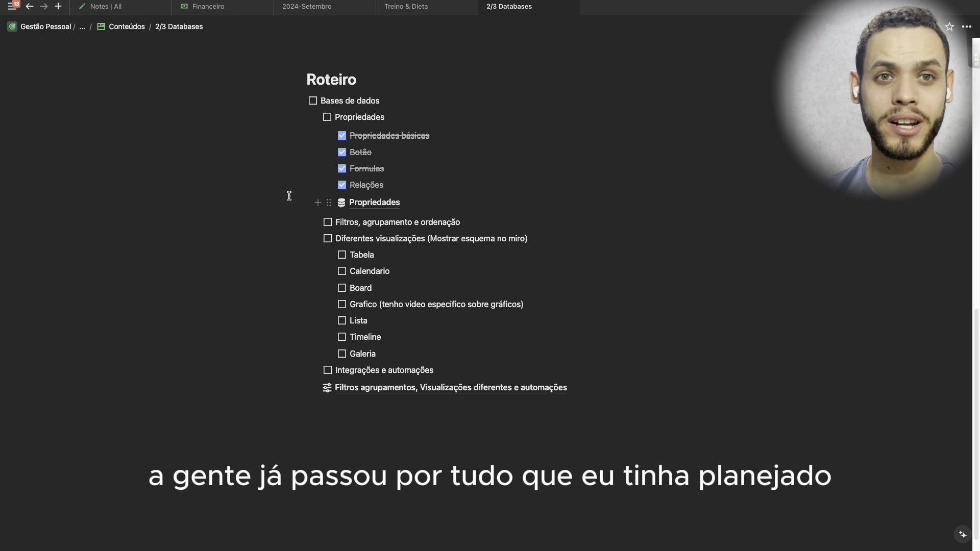
pyautogui.click(324, 118)
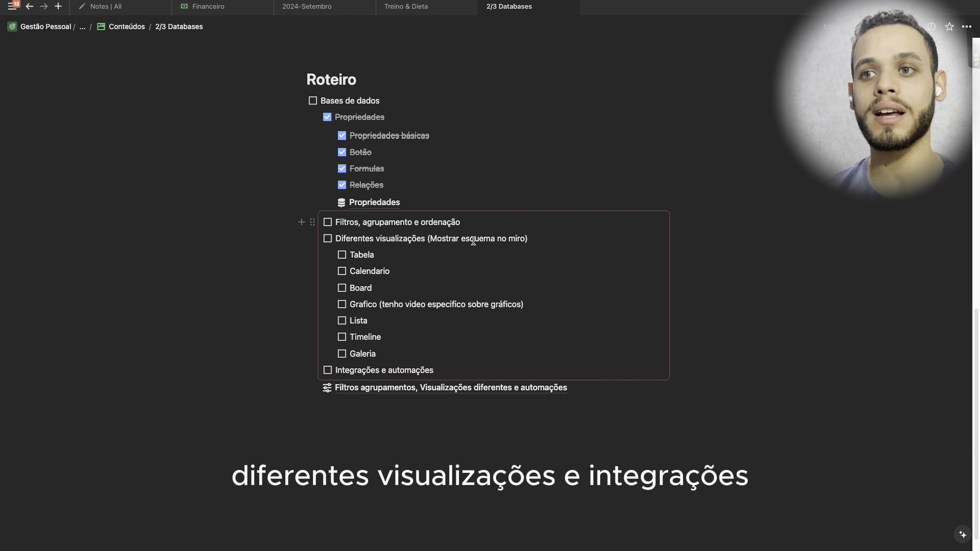
# - Open the page "Filtros agrupamentos, Visualizações diferentes e automações" and go to its Exemplo diferentes visualizações table
pyautogui.click(349, 388)
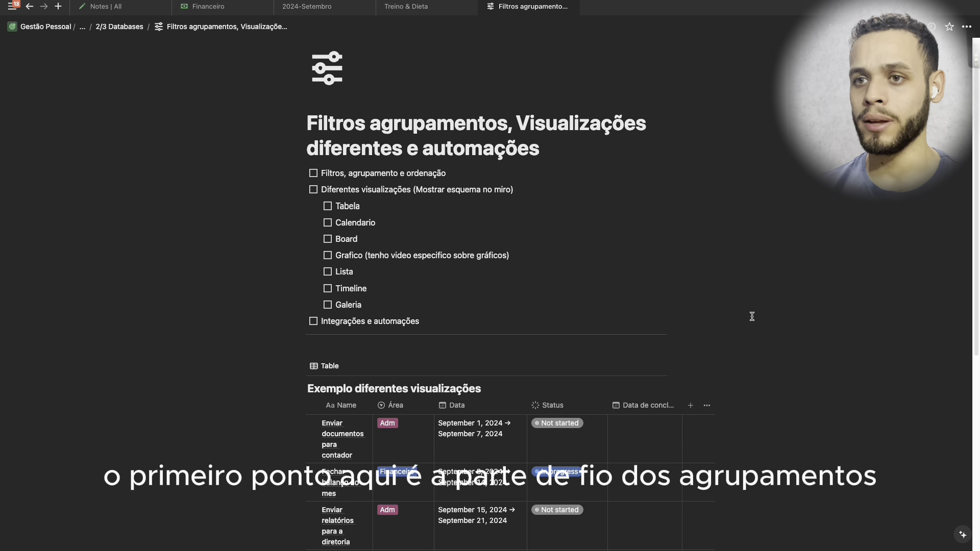
pyautogui.scroll(-3, 745, 318)
pyautogui.scroll(-3, 752, 316)
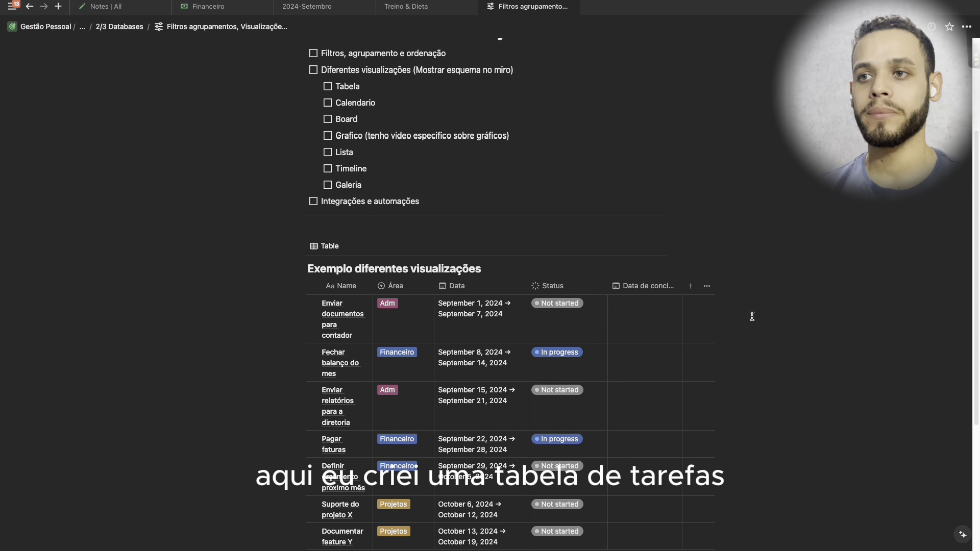
pyautogui.scroll(-1, 752, 316)
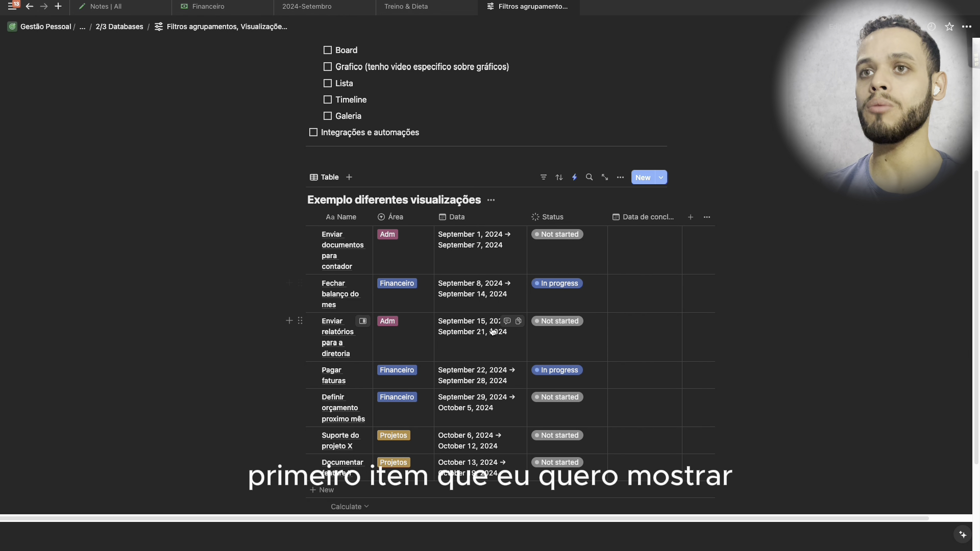
# - Filter the Exemplo diferentes visualizações table to Área is Financeiro and save the filter for everyone
pyautogui.scroll(5, 497, 337)
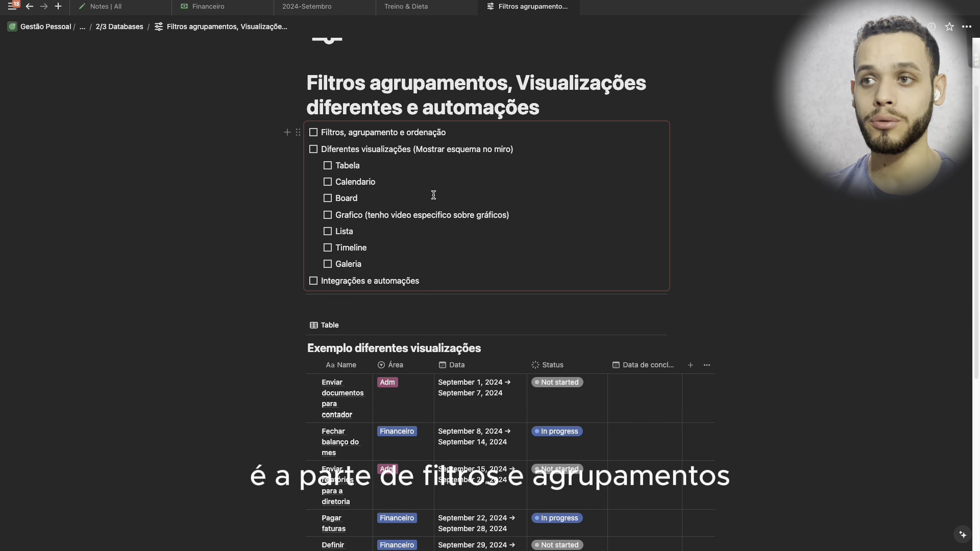
pyautogui.scroll(-1, 541, 347)
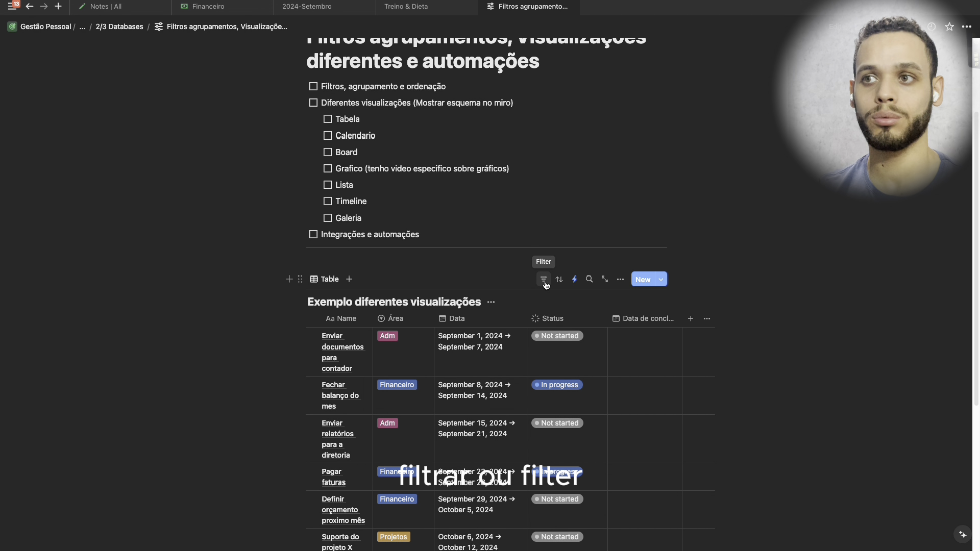
pyautogui.click(544, 280)
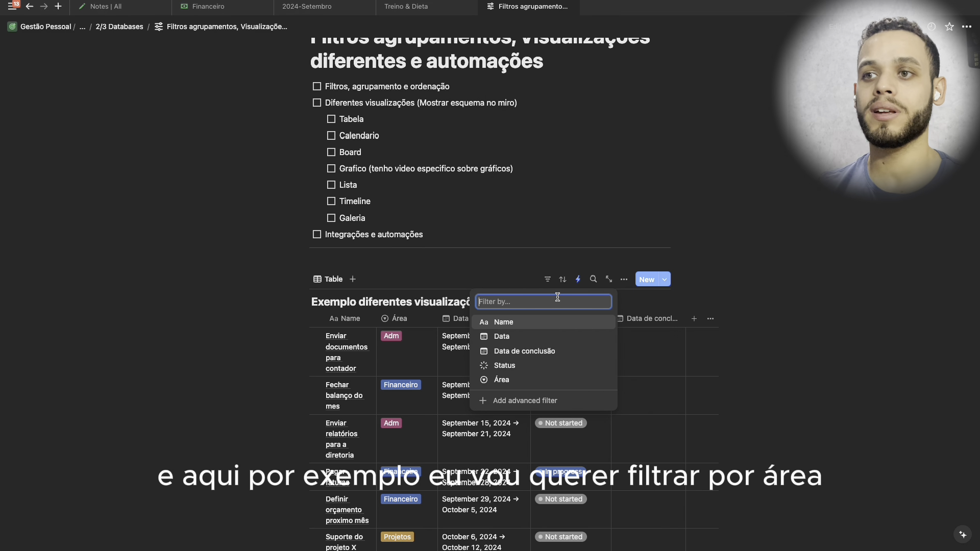
pyautogui.click(512, 380)
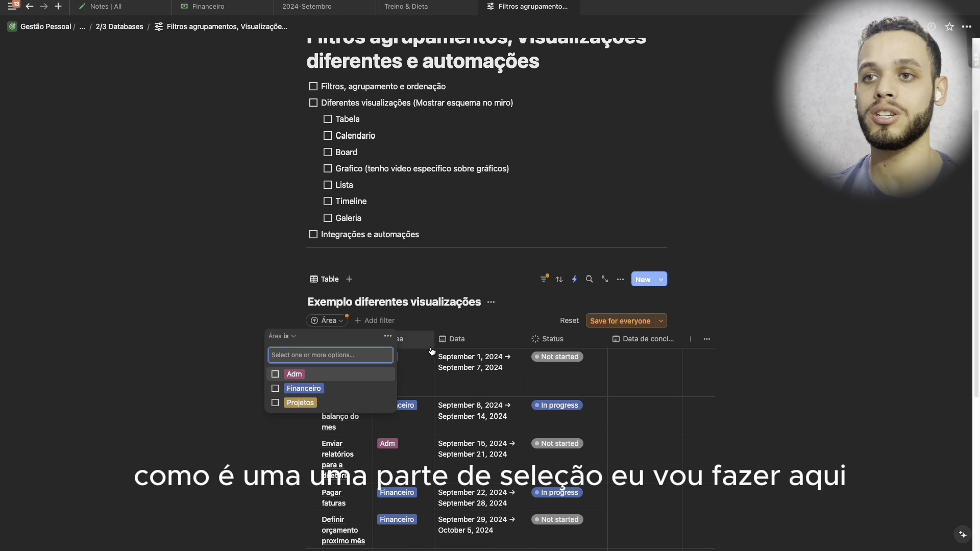
pyautogui.click(337, 389)
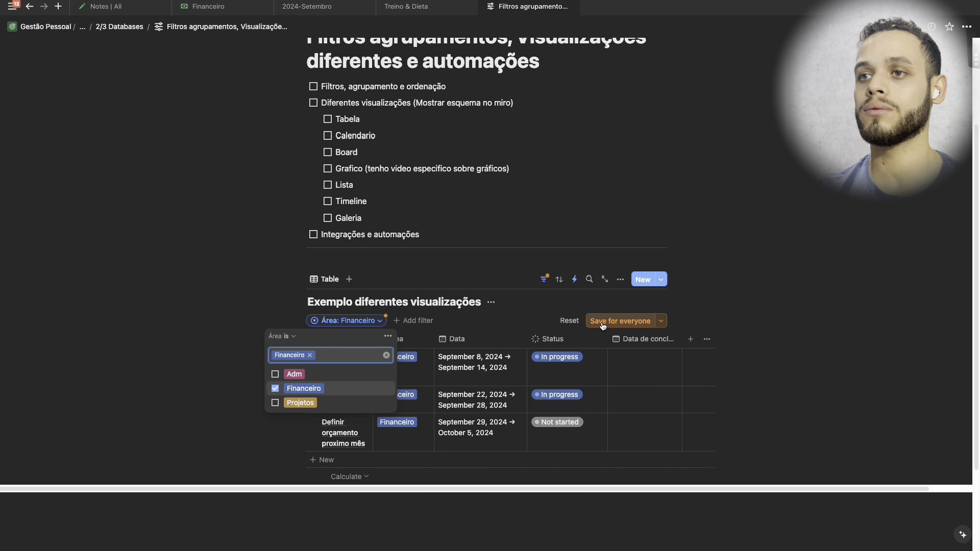
pyautogui.click(620, 321)
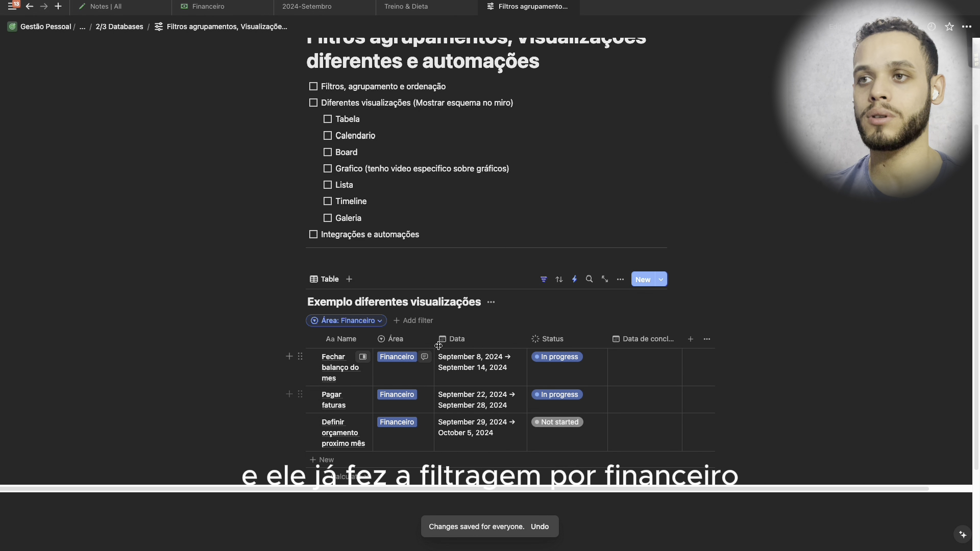
# - Delete the Área filter from the Exemplo diferentes visualizações table
pyautogui.click(543, 279)
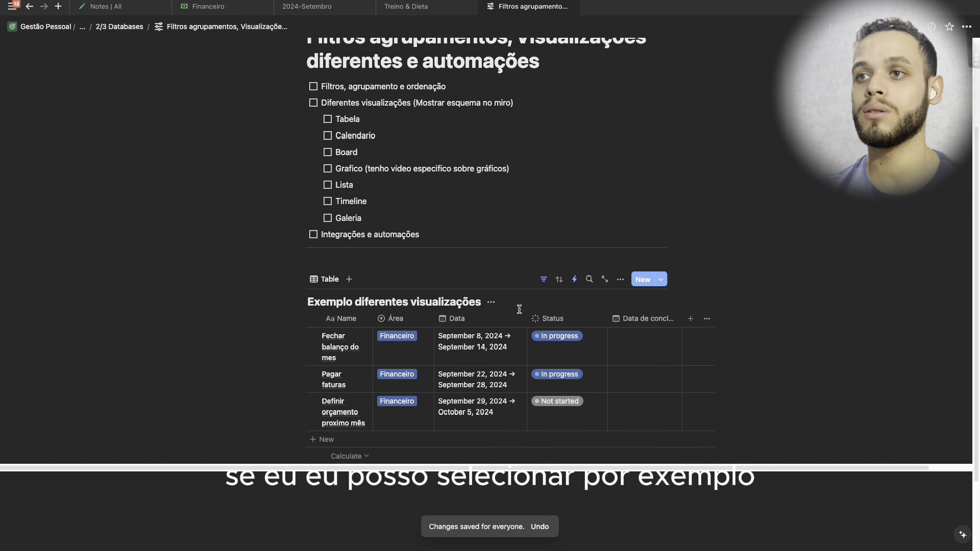
pyautogui.click(543, 279)
pyautogui.click(378, 321)
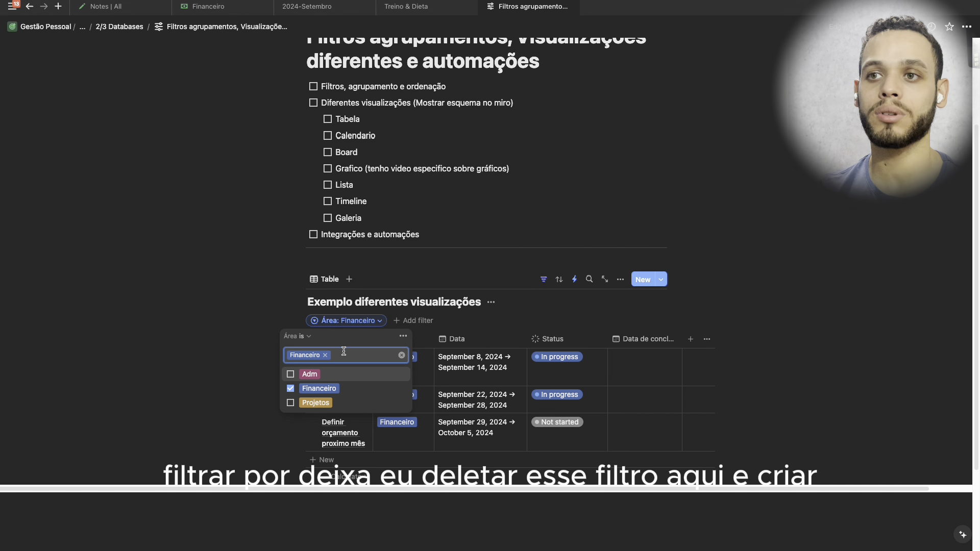
pyautogui.click(402, 336)
pyautogui.click(440, 341)
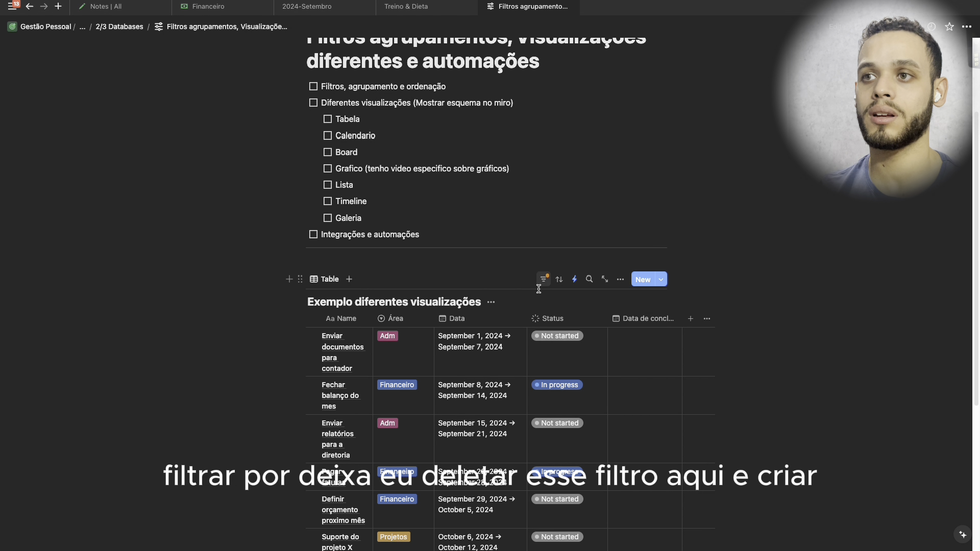
# - Add a filter on the Data property, keeping start date relative to today as this week, and check the available time units
pyautogui.click(543, 279)
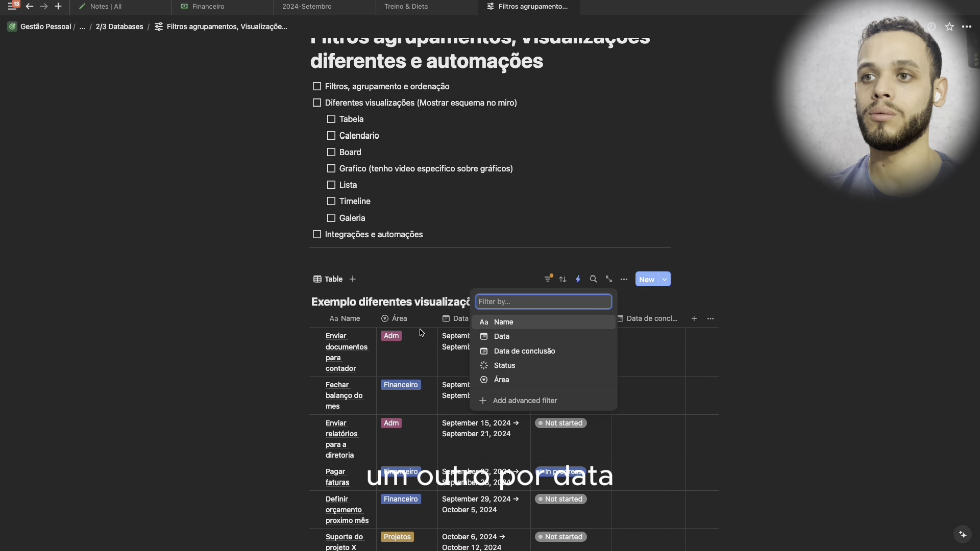
pyautogui.click(520, 337)
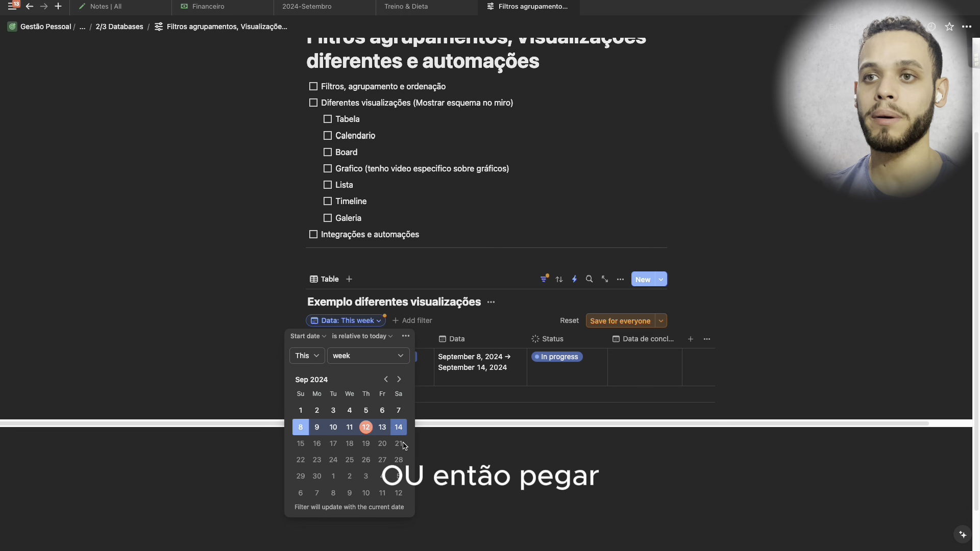
pyautogui.click(360, 356)
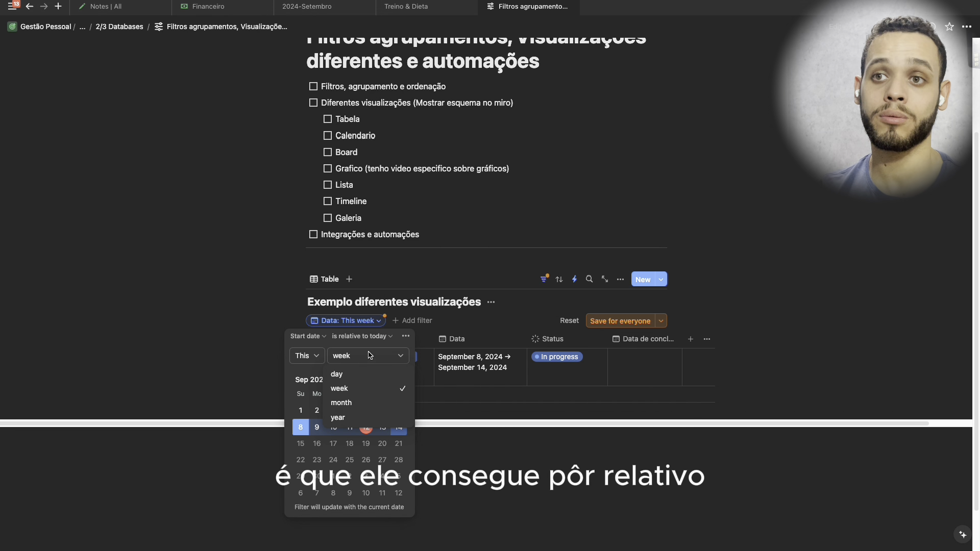
pyautogui.click(369, 356)
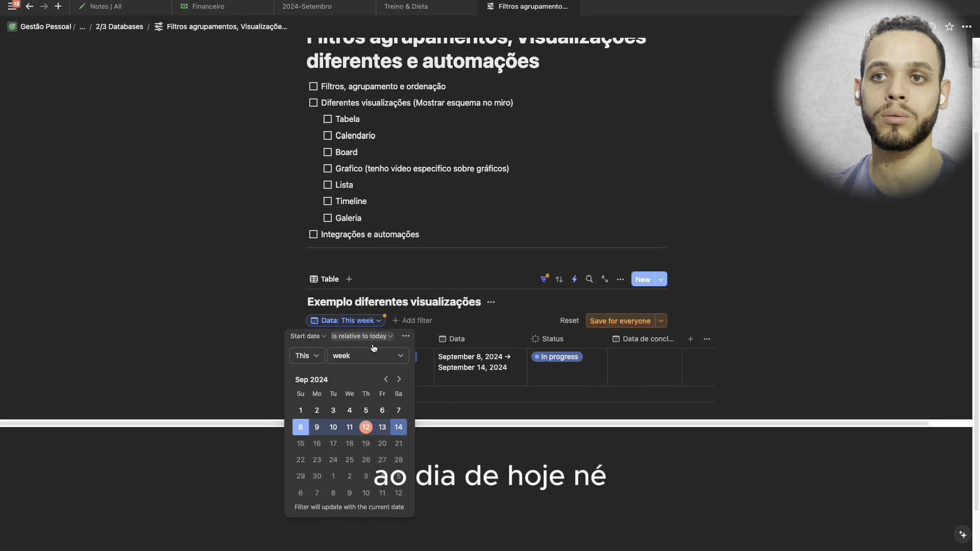
# - Change the Data filter's condition to Is, trying September 15, 2024 and then September 8, 2024 as the start date
pyautogui.click(326, 339)
pyautogui.click(353, 335)
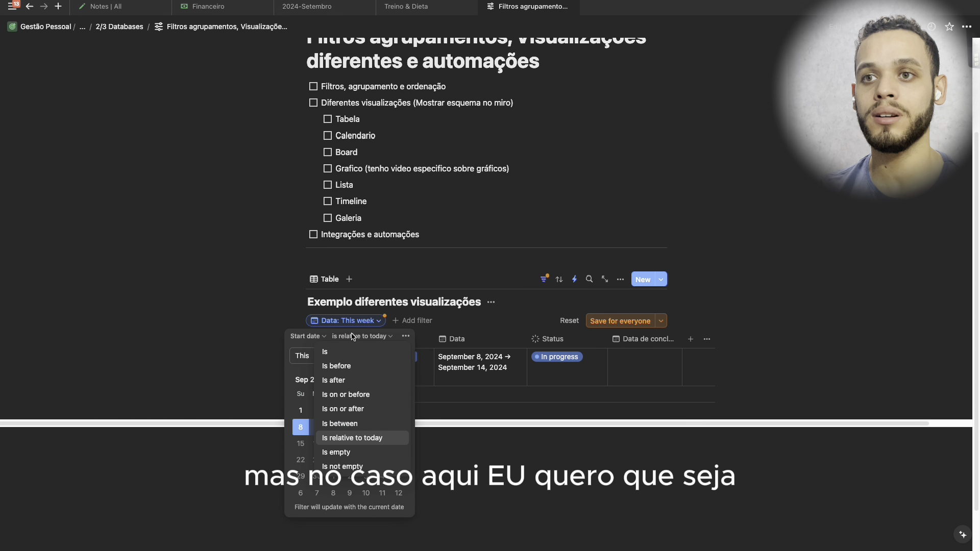
pyautogui.click(364, 352)
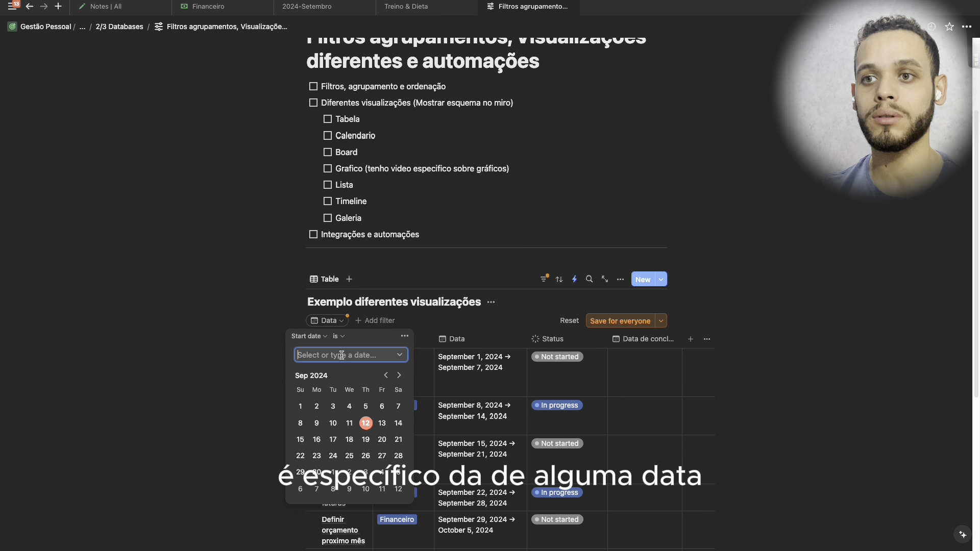
pyautogui.click(302, 423)
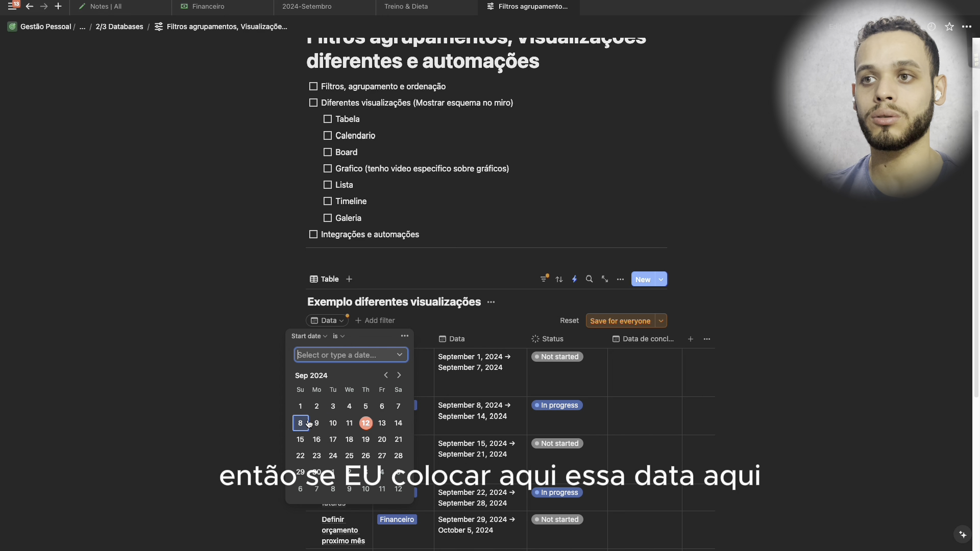
pyautogui.click(301, 440)
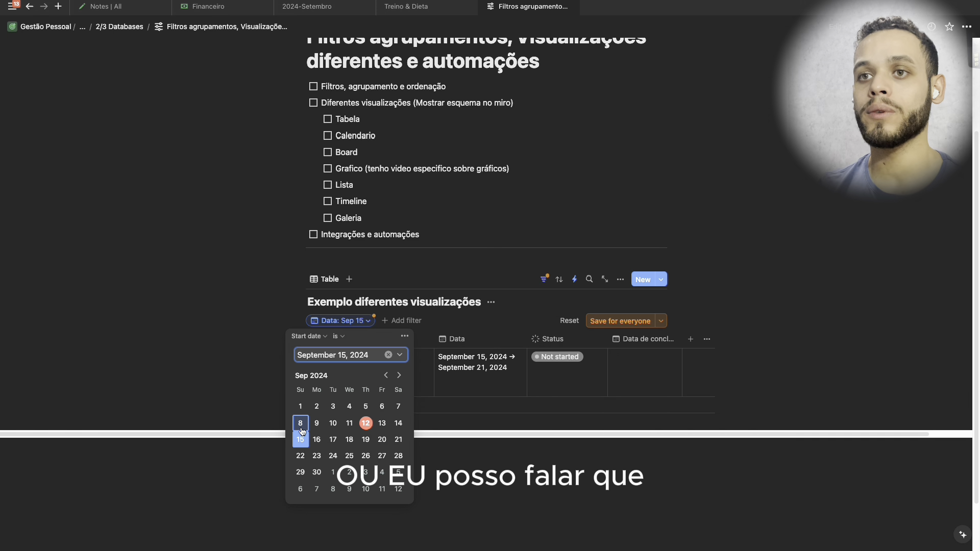
pyautogui.click(300, 423)
# - Set the Data filter's condition to Is before, trying September 28, 21 and 14 before settling on September 7, 2024
pyautogui.click(336, 337)
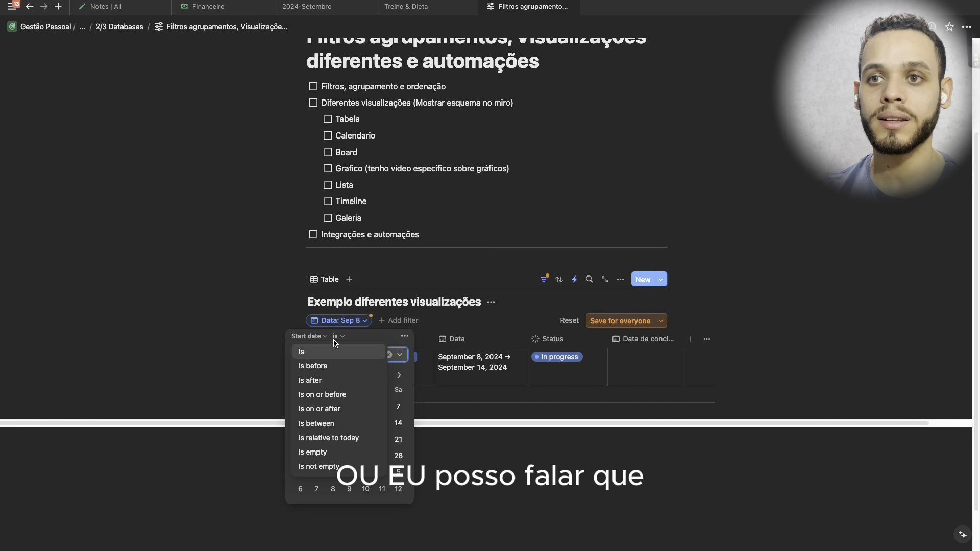
pyautogui.click(335, 366)
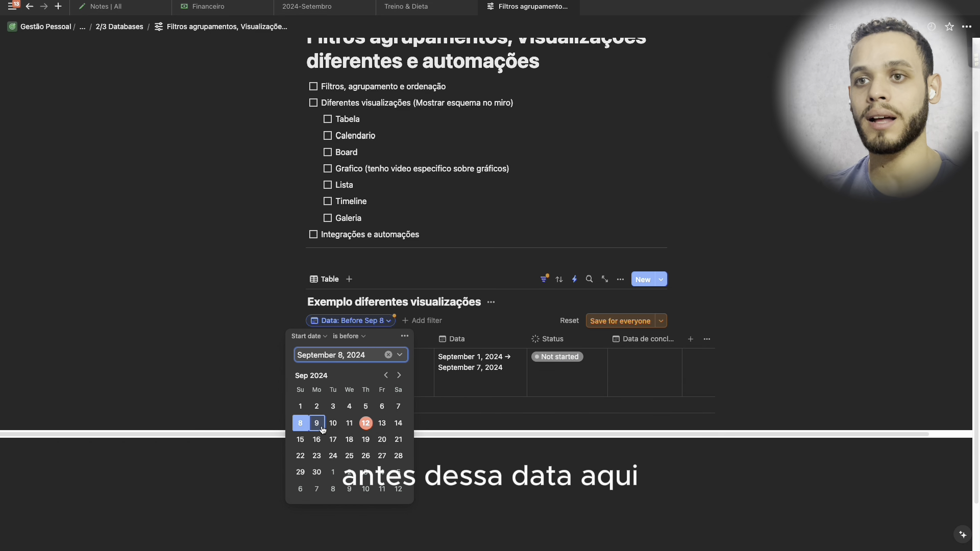
pyautogui.click(398, 456)
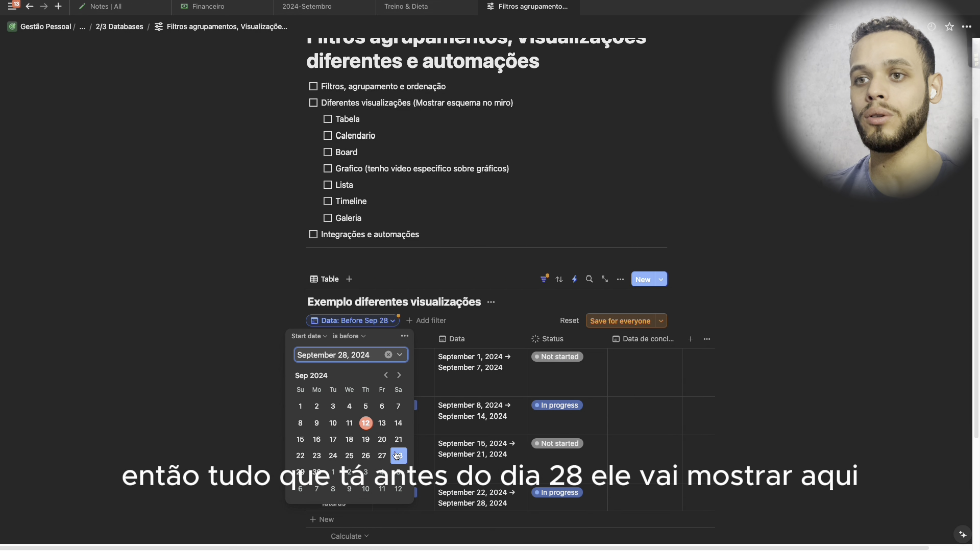
pyautogui.click(402, 441)
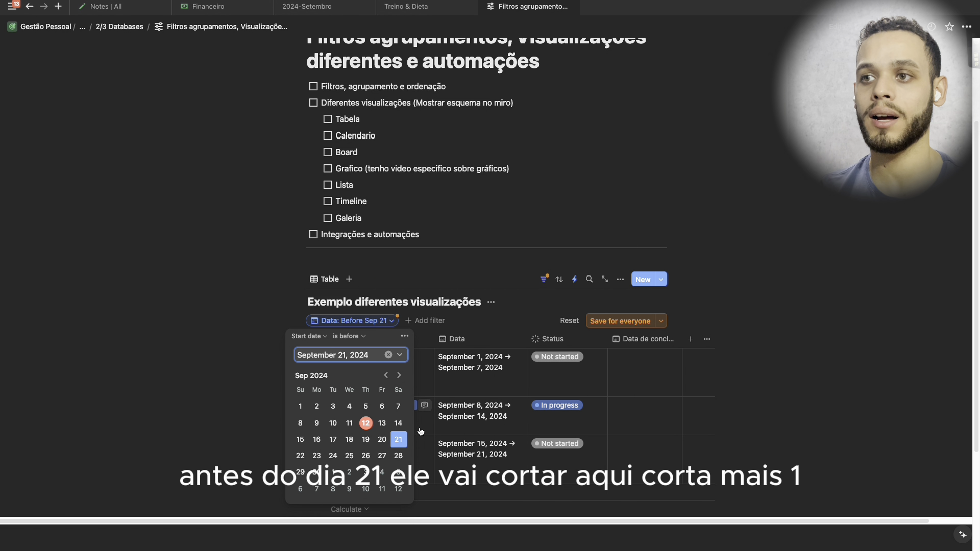
pyautogui.click(398, 423)
pyautogui.click(398, 406)
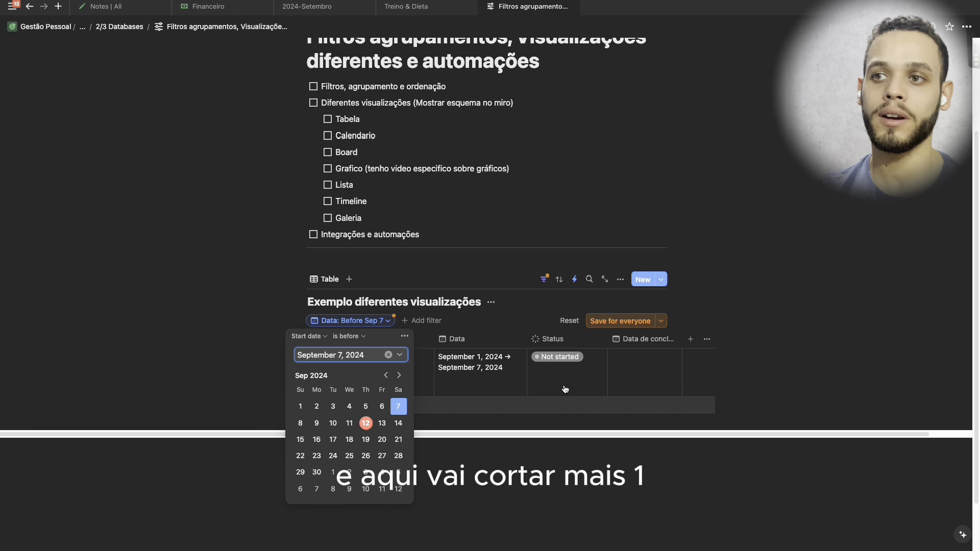
# - Open the additional options of the Data filter
pyautogui.click(404, 337)
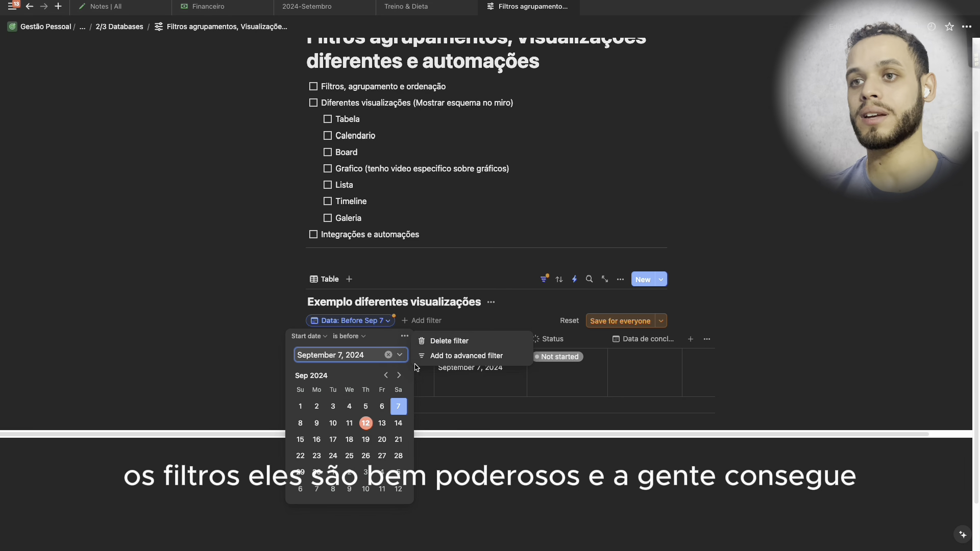
# - Convert the Data filter into an advanced filter and add a nested filter group based on the Status property
pyautogui.click(430, 363)
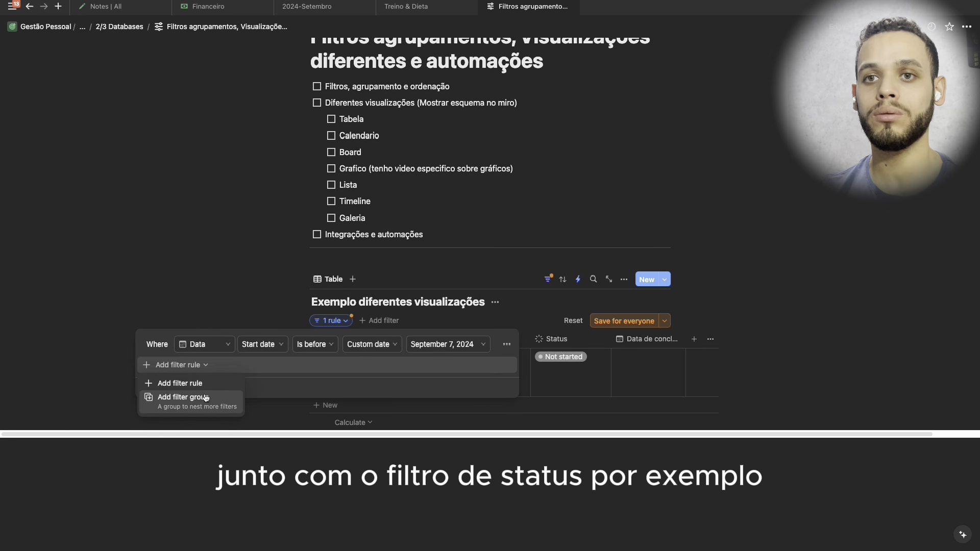
pyautogui.click(205, 398)
pyautogui.click(204, 370)
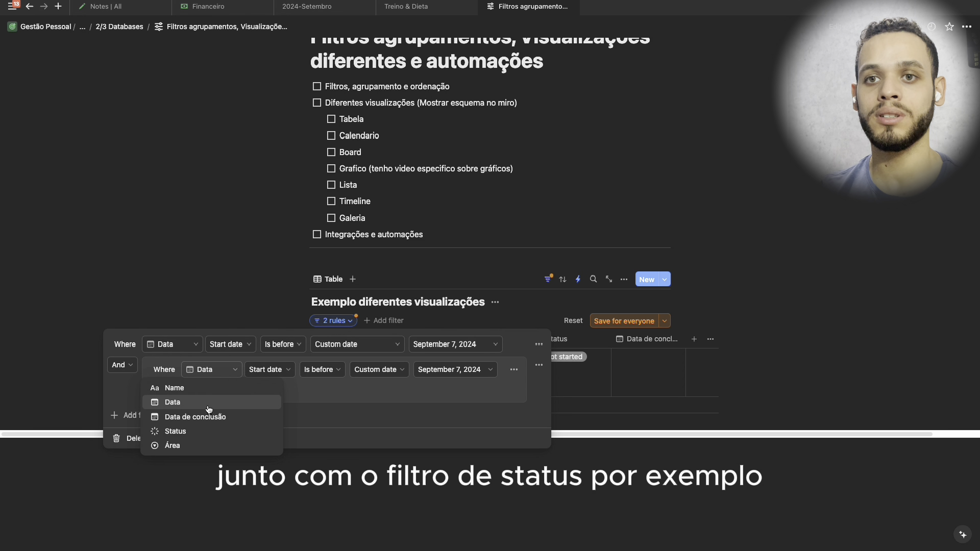
pyautogui.click(199, 432)
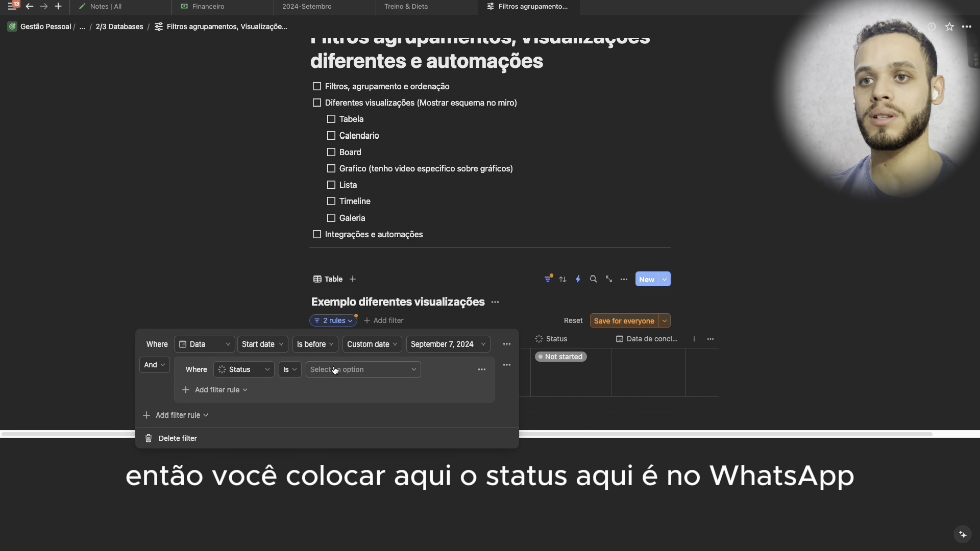
# - Set the nested Status rule to match only In progress items
pyautogui.click(358, 370)
pyautogui.click(353, 403)
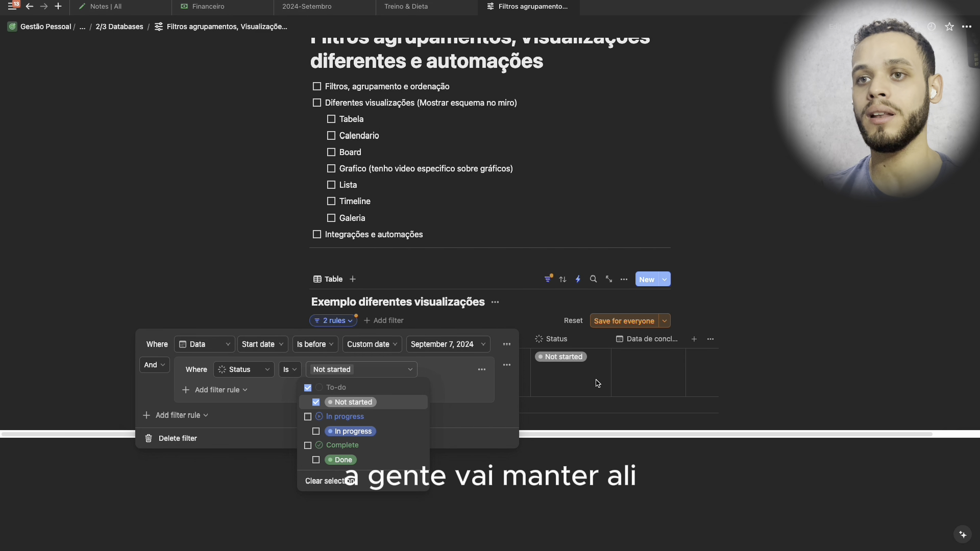
pyautogui.click(351, 430)
pyautogui.click(353, 402)
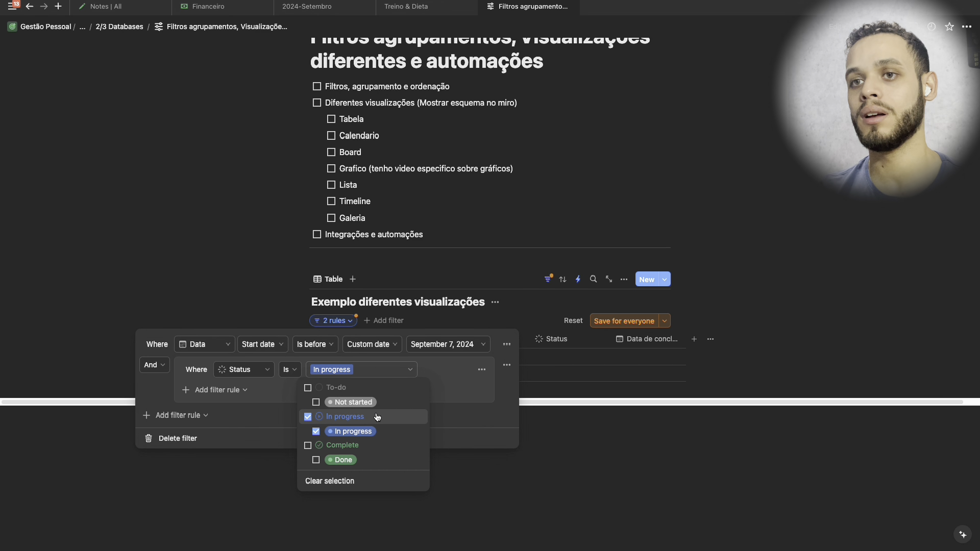
pyautogui.click(510, 352)
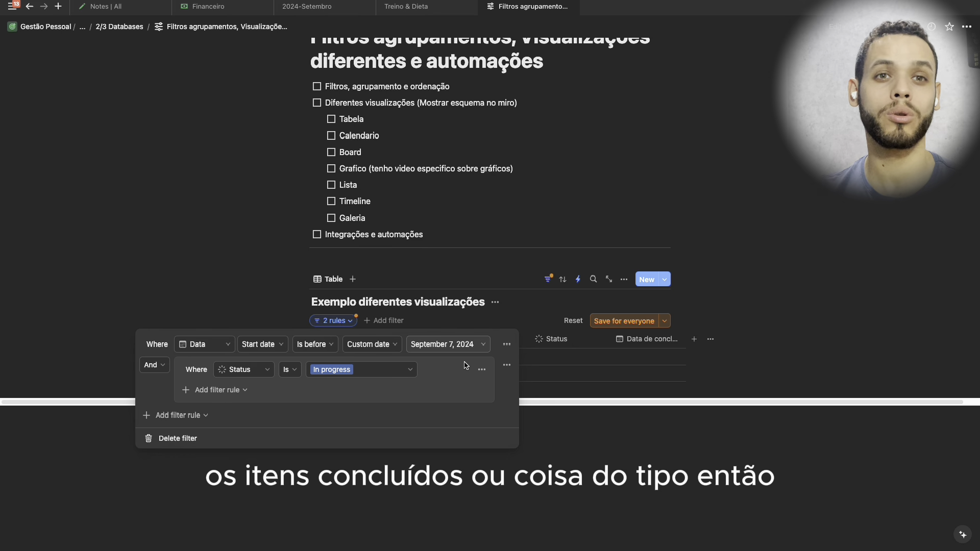
# - Remove the Data rule and the nested Status group from the advanced filter, then hide the empty filter bar
pyautogui.click(506, 344)
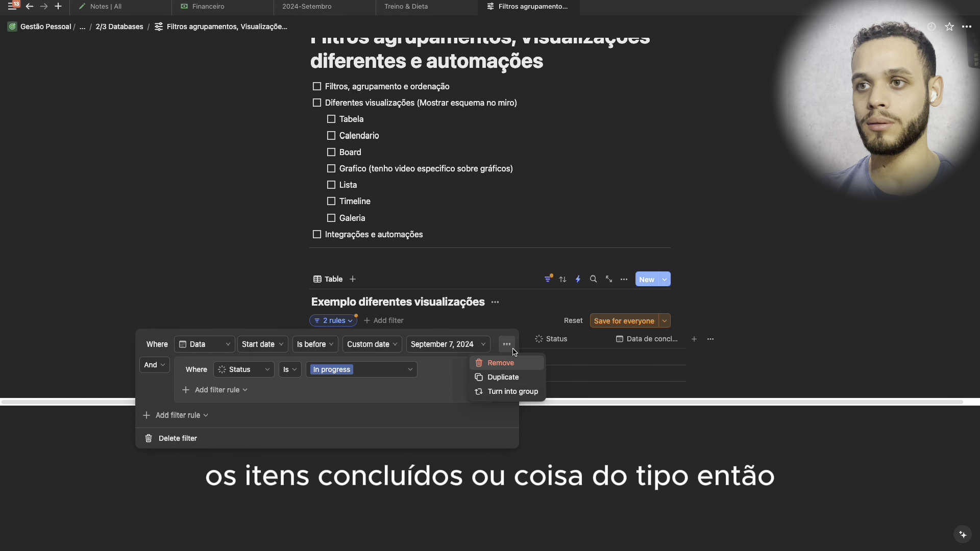
pyautogui.click(502, 365)
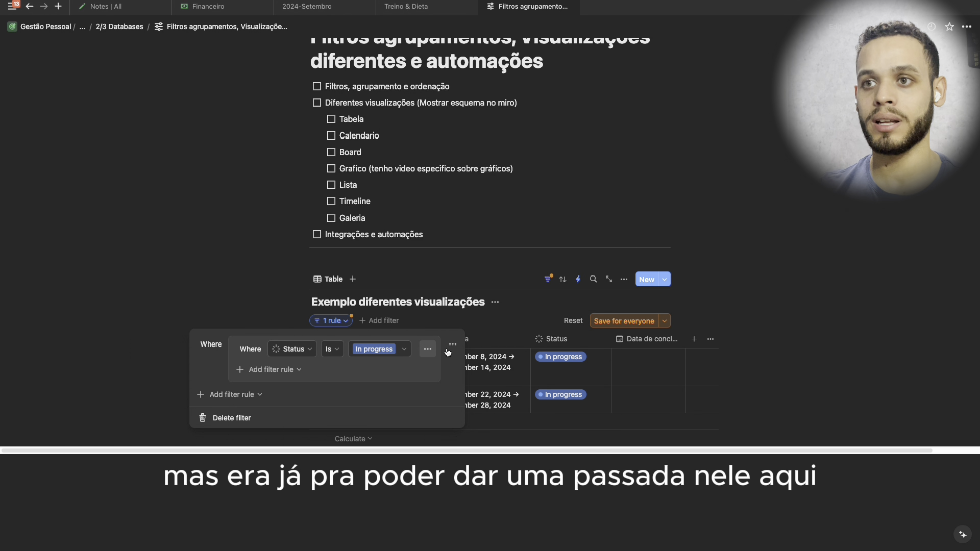
pyautogui.click(452, 344)
pyautogui.click(445, 366)
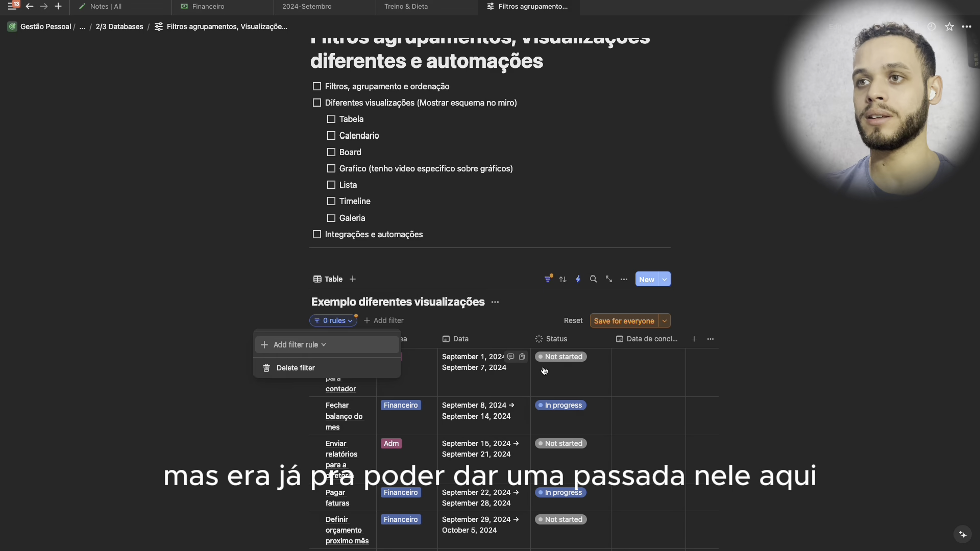
pyautogui.click(533, 309)
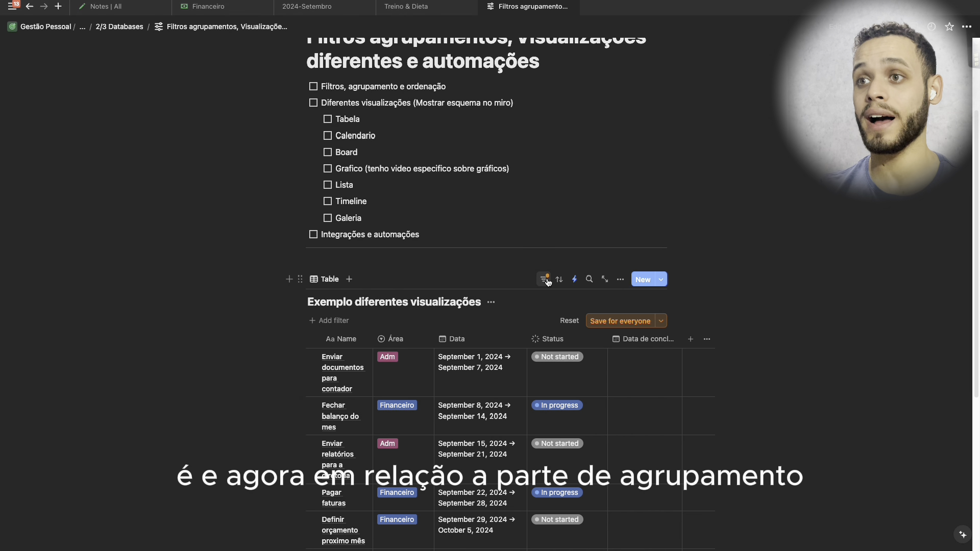
pyautogui.click(547, 280)
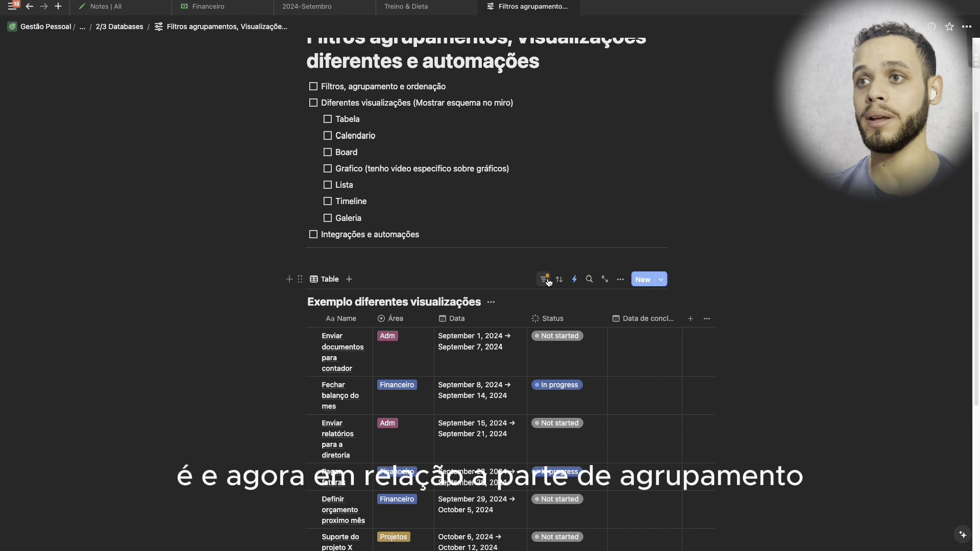
# - Group the Exemplo diferentes visualizações table by Status and review the resulting groups
pyautogui.click(617, 280)
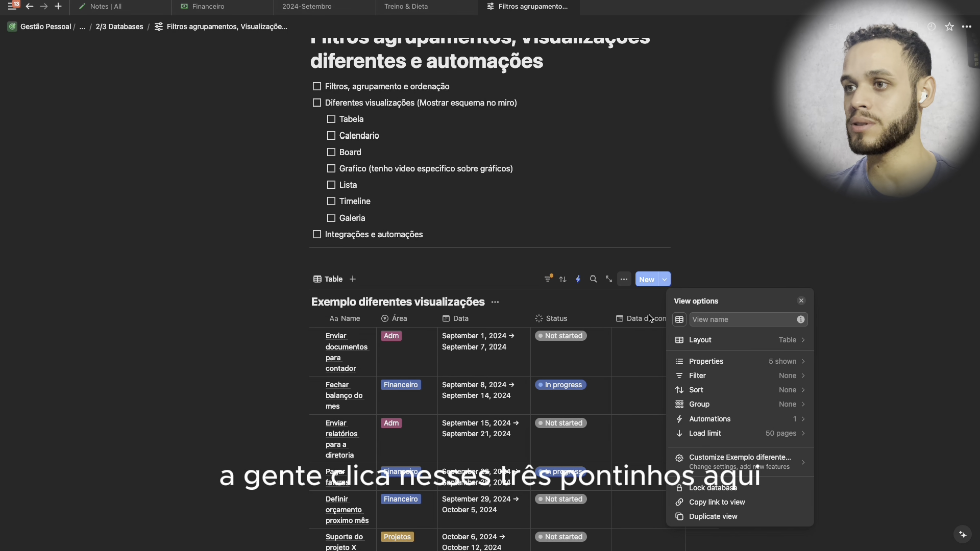
pyautogui.click(712, 405)
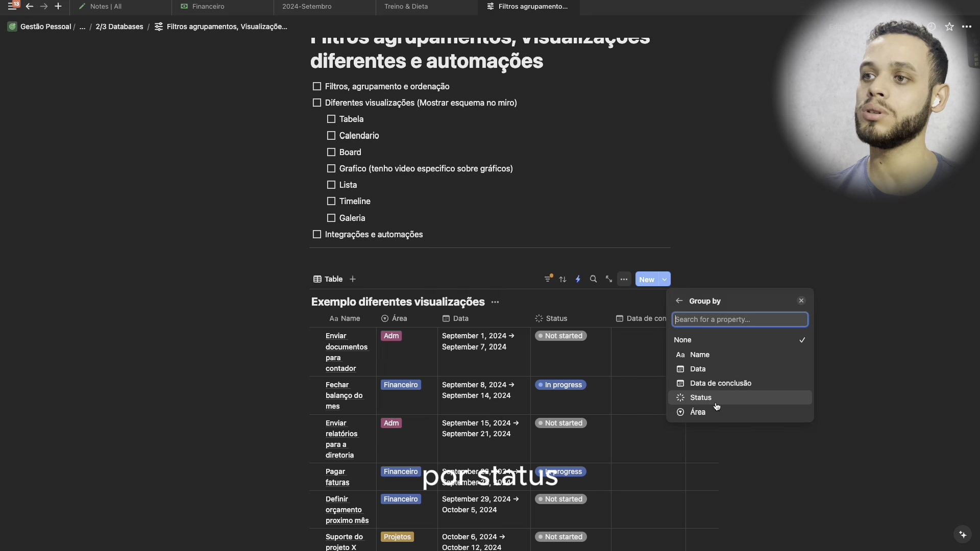
pyautogui.click(717, 406)
pyautogui.click(881, 324)
pyautogui.scroll(-3, 833, 334)
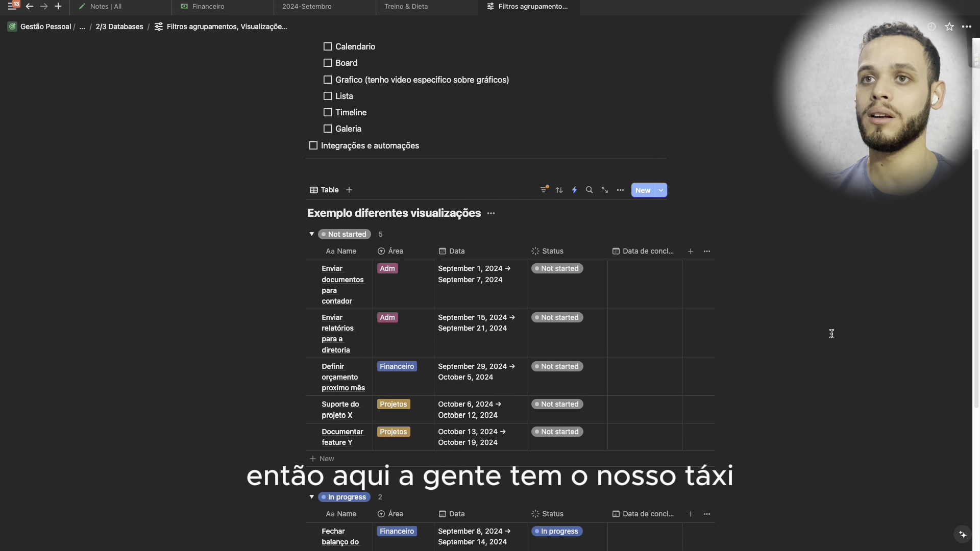
pyautogui.scroll(-5, 582, 308)
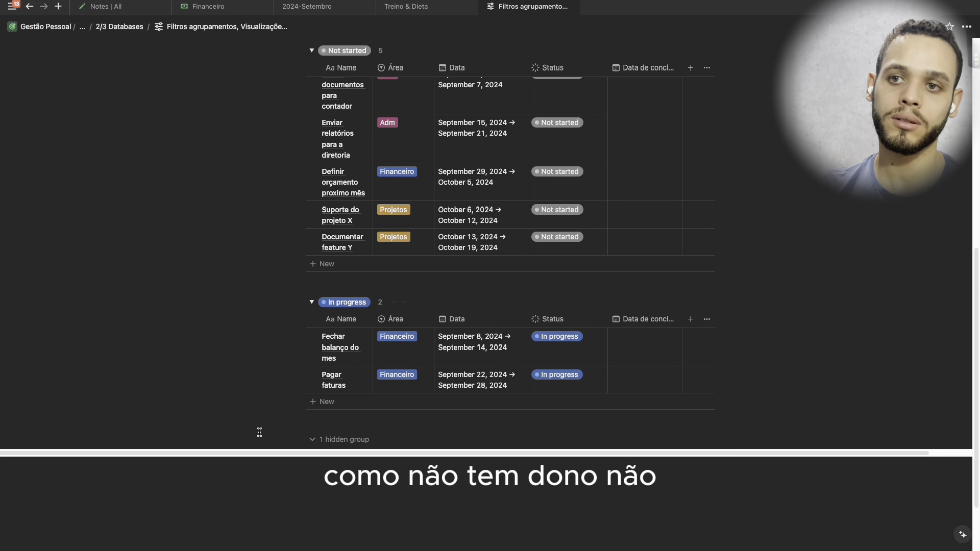
# - Expand the hidden status group and view the Date calculation options for the Not started group
pyautogui.click(346, 438)
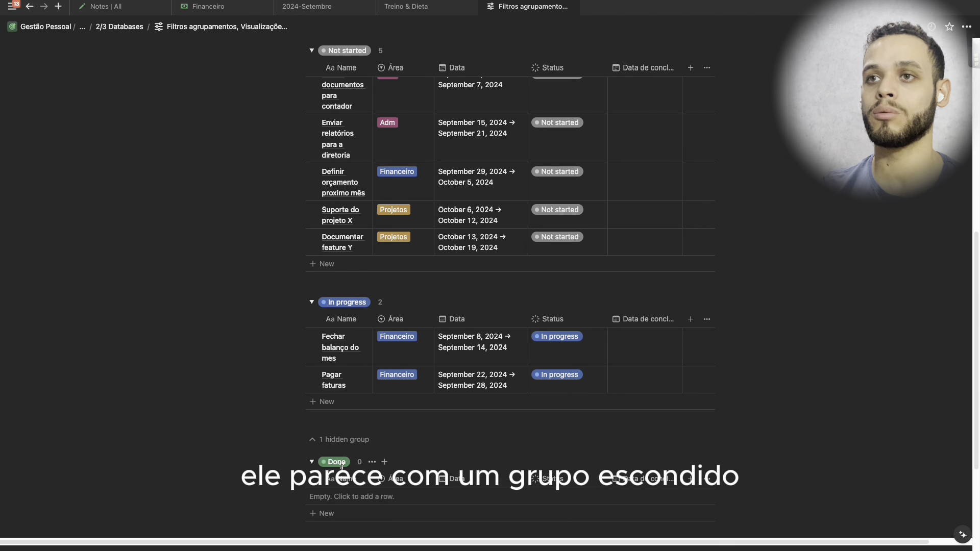
pyautogui.scroll(3, 396, 439)
pyautogui.scroll(1, 403, 412)
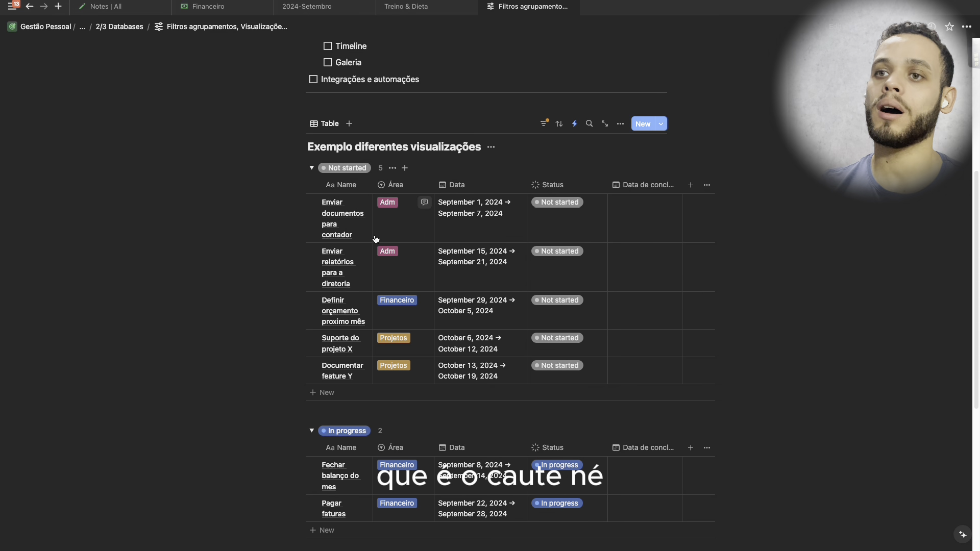
pyautogui.click(384, 170)
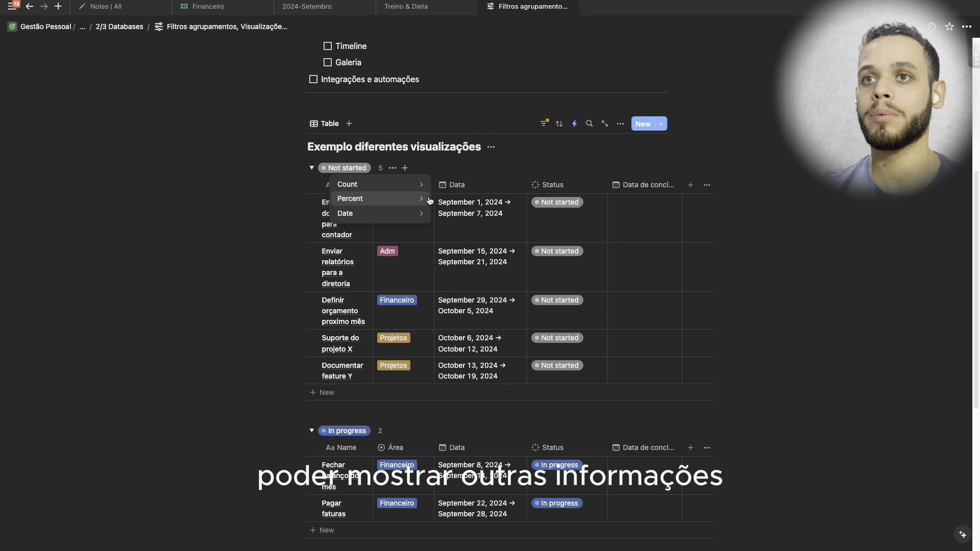
pyautogui.moveTo(377, 213)
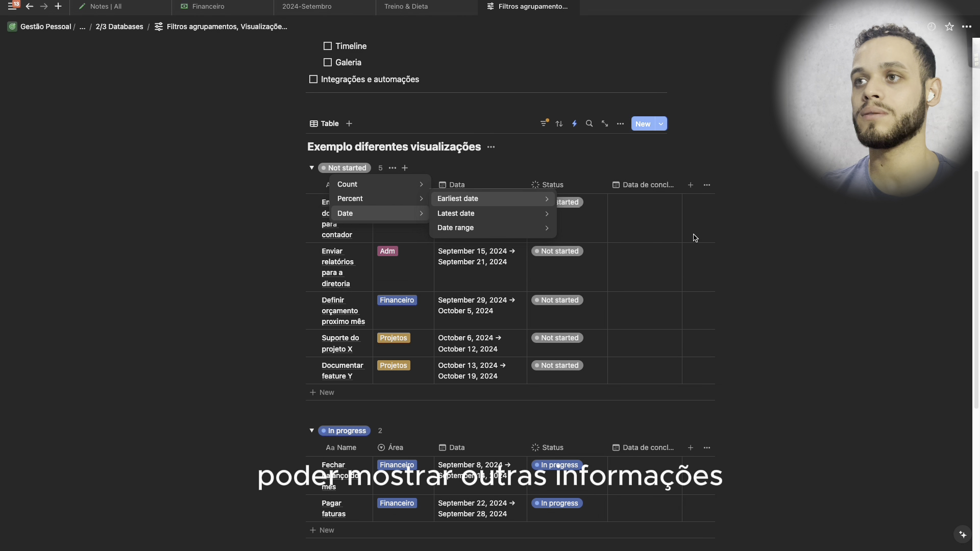
pyautogui.click(788, 224)
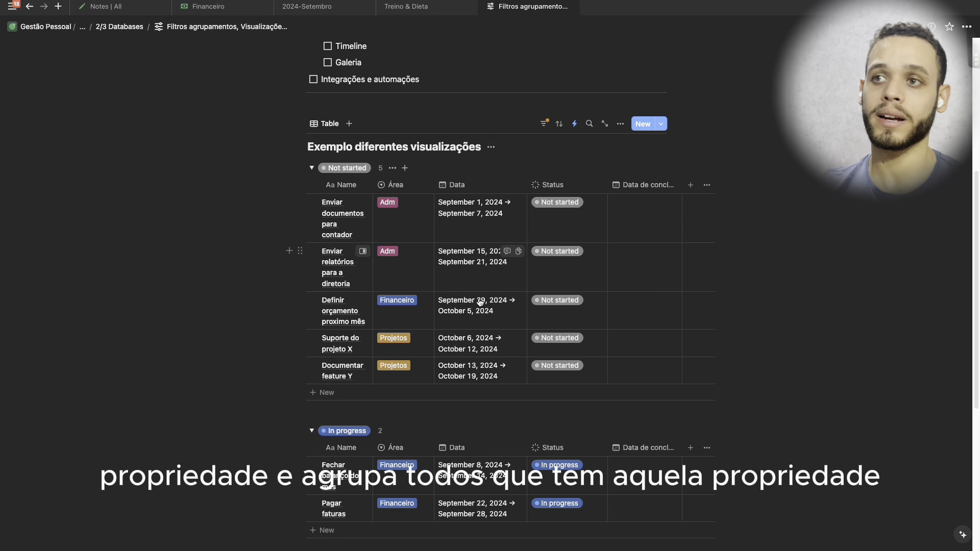
# - Change the table's grouping to the Data property and review the relative date groups
pyautogui.click(620, 124)
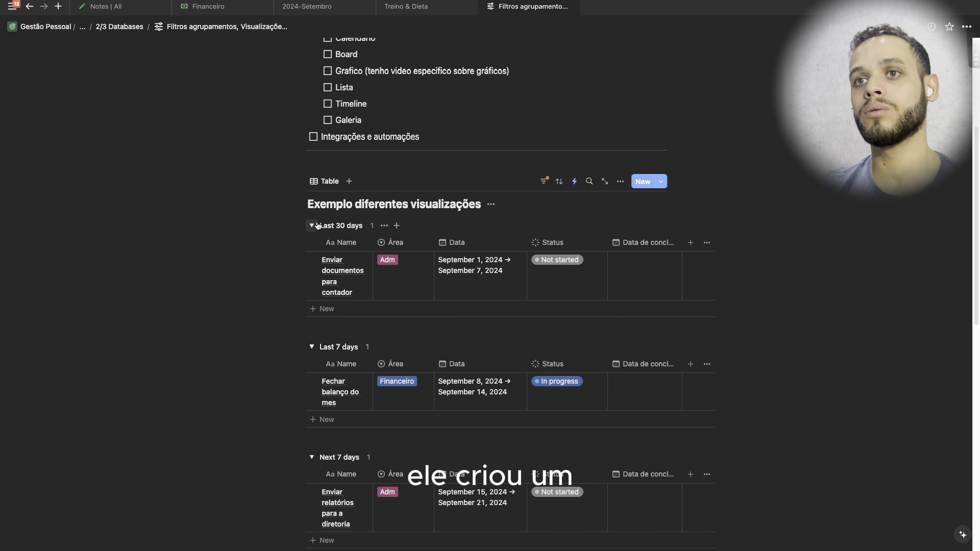
pyautogui.scroll(-2, 372, 289)
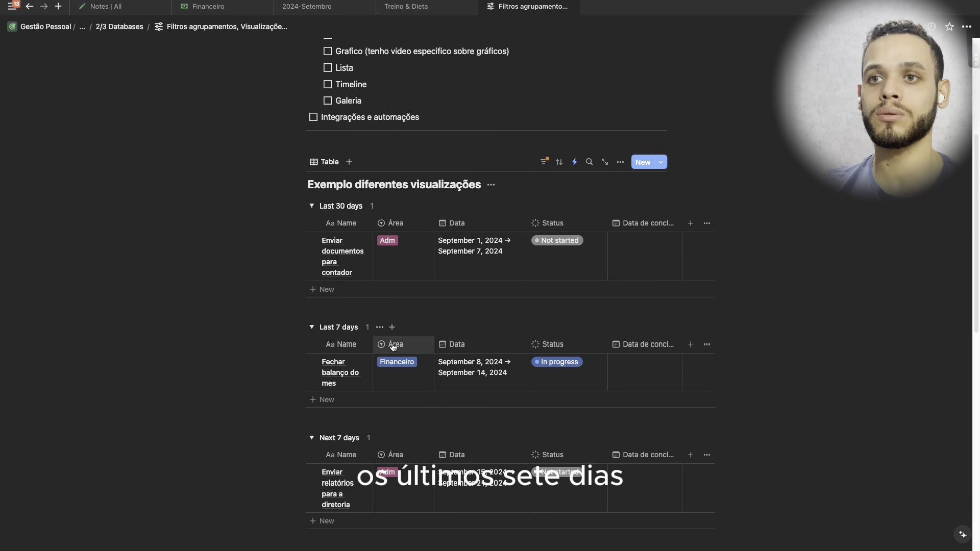
pyautogui.scroll(-4, 407, 348)
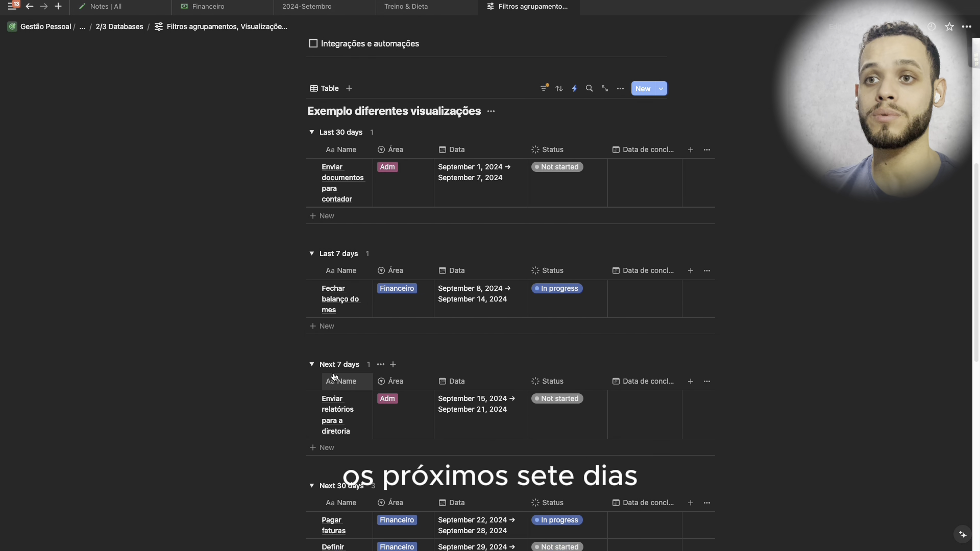
pyautogui.scroll(-5, 347, 455)
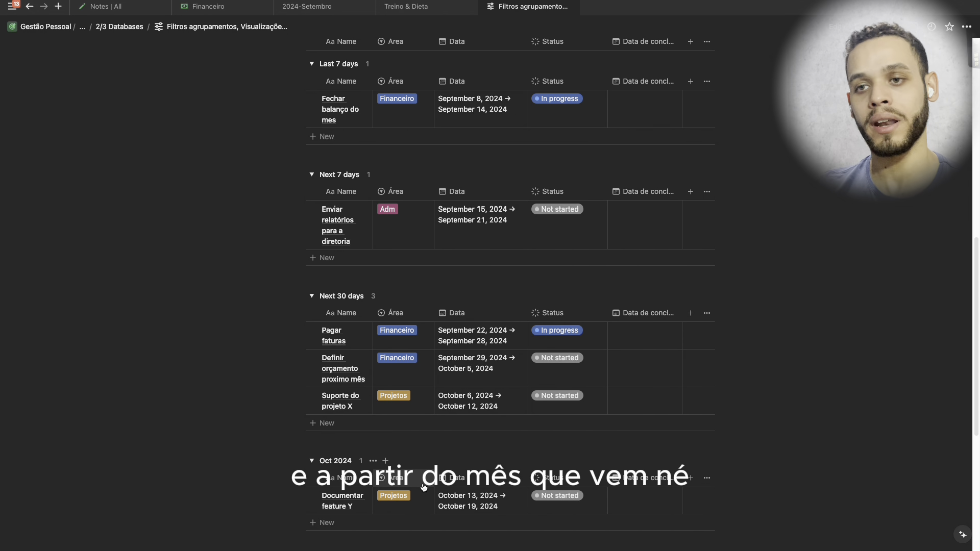
pyautogui.scroll(6, 628, 455)
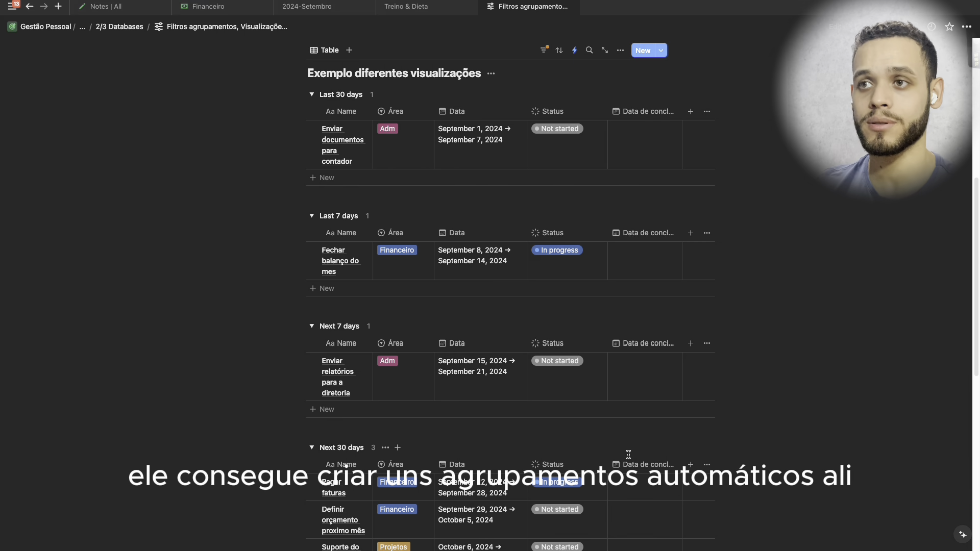
pyautogui.scroll(3, 628, 454)
pyautogui.scroll(5, 628, 454)
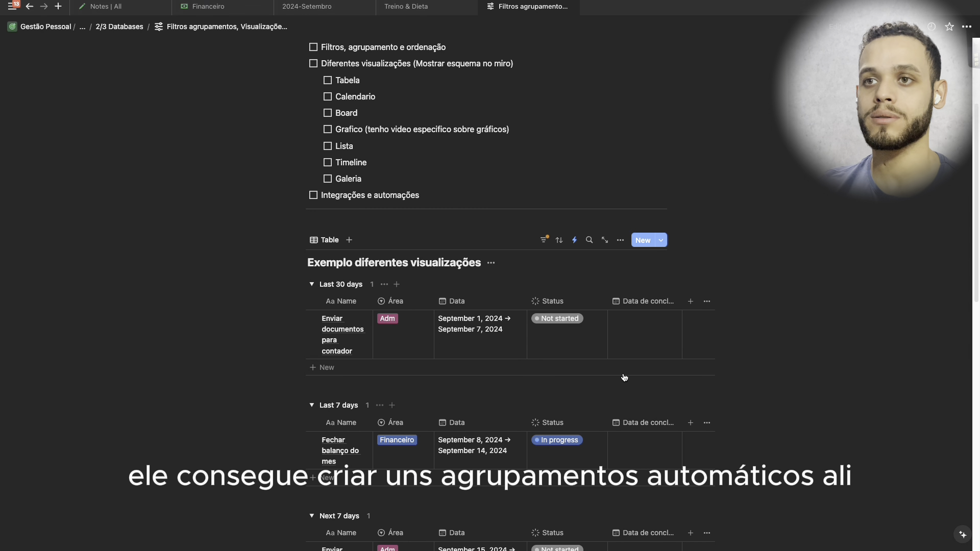
# - Change the table's grouping to the Área property and review the group for each area
pyautogui.click(616, 243)
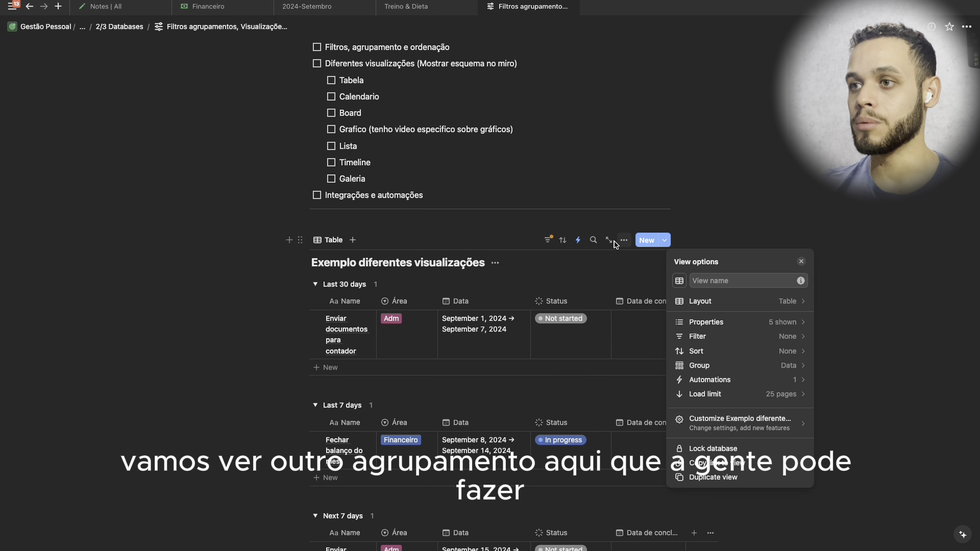
pyautogui.click(728, 365)
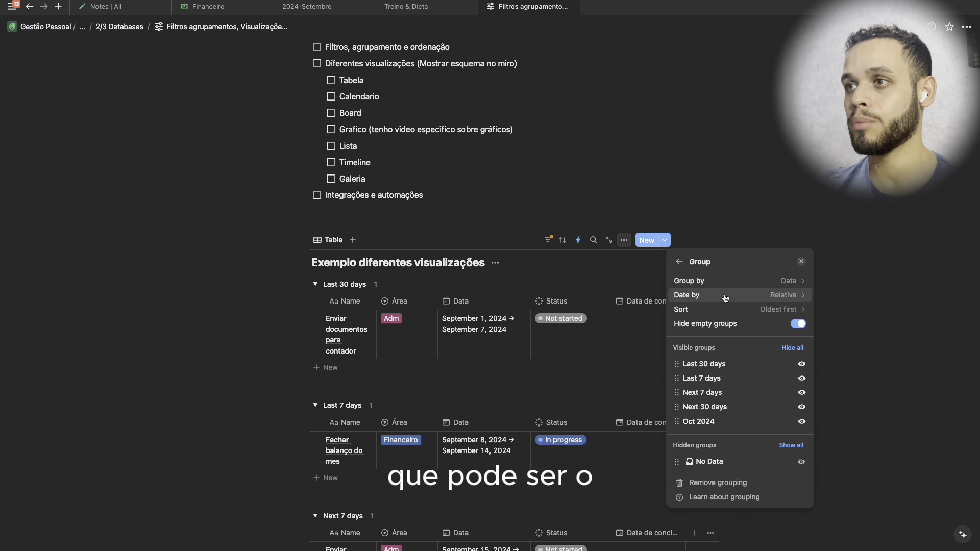
pyautogui.click(724, 278)
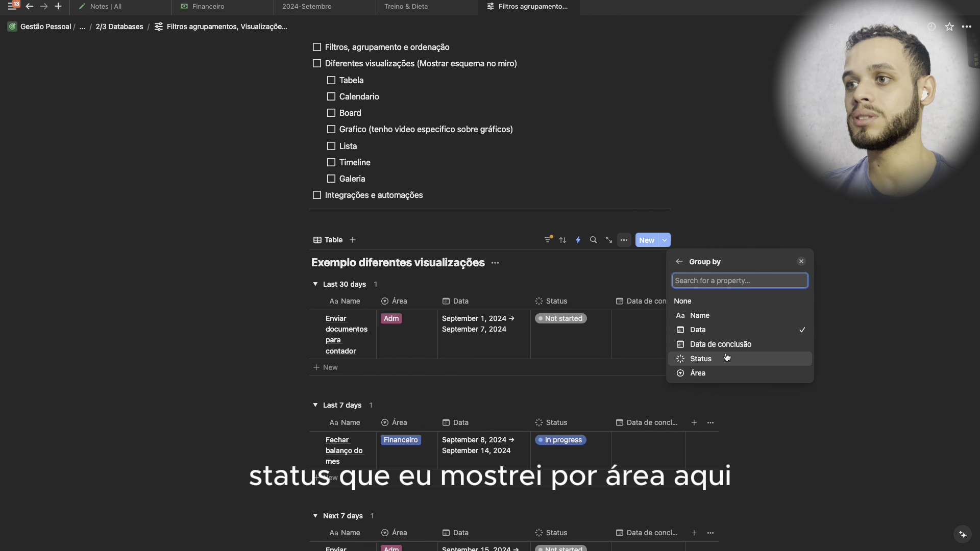
pyautogui.click(724, 373)
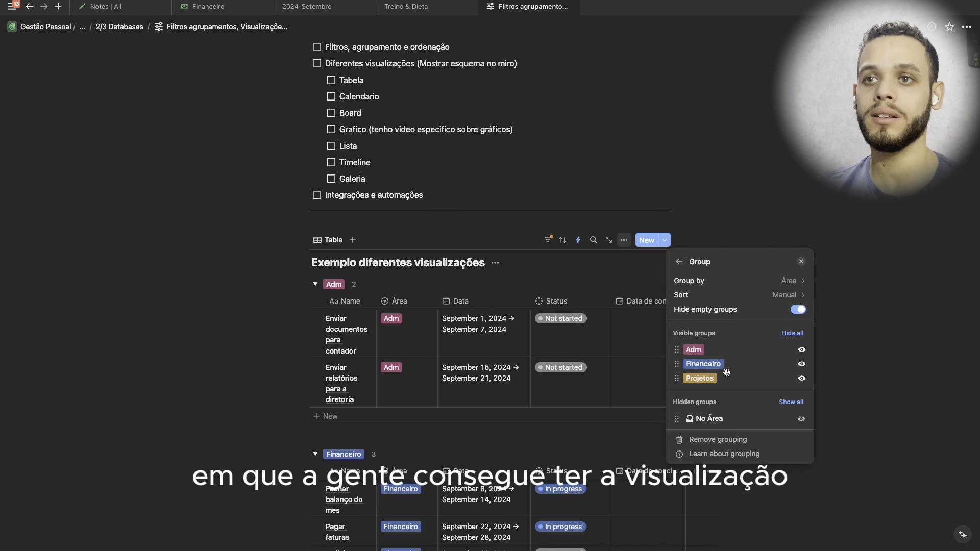
pyautogui.click(567, 344)
pyautogui.scroll(-5, 628, 343)
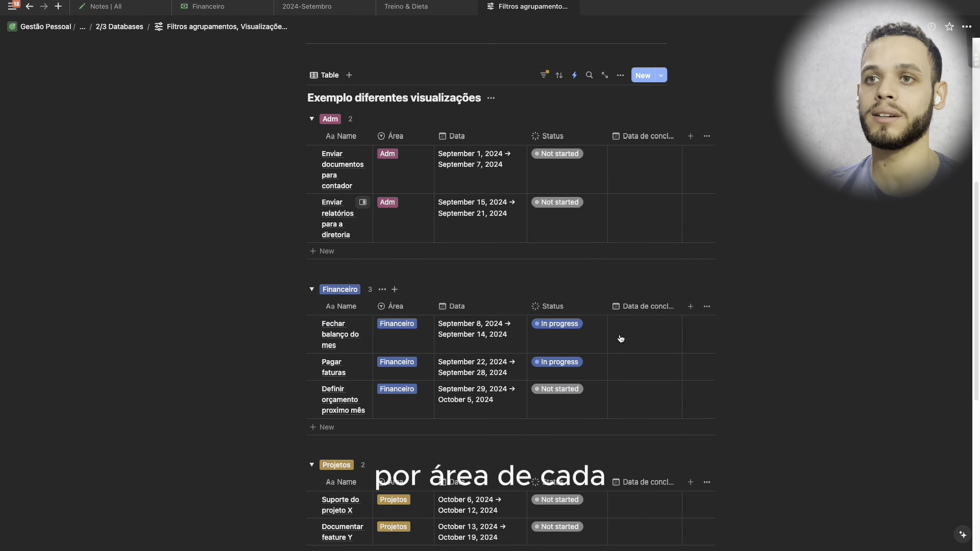
pyautogui.scroll(-5, 374, 288)
pyautogui.scroll(12, 433, 351)
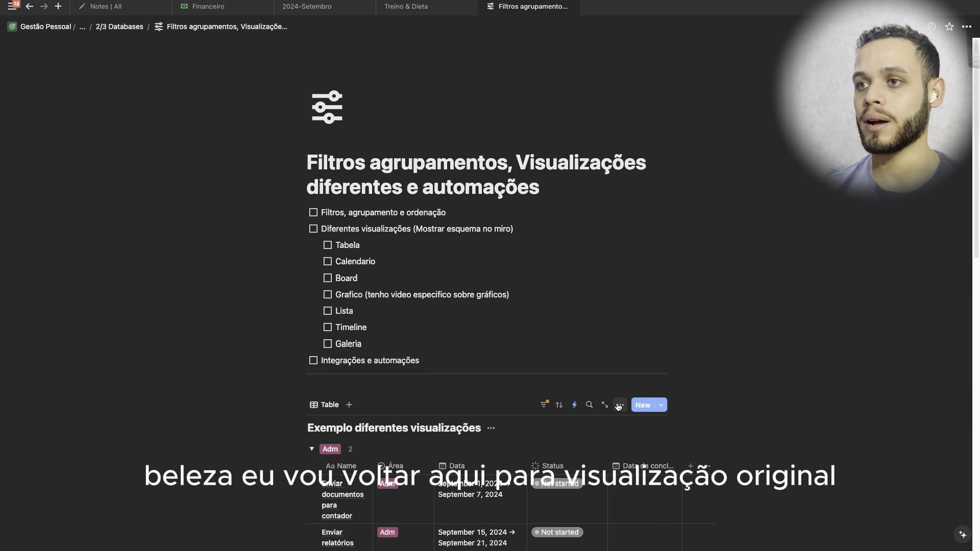
# - Remove the table's grouping and check off "Filtros, agrupamento e ordenação" in the page's to-do list
pyautogui.click(619, 405)
pyautogui.click(737, 175)
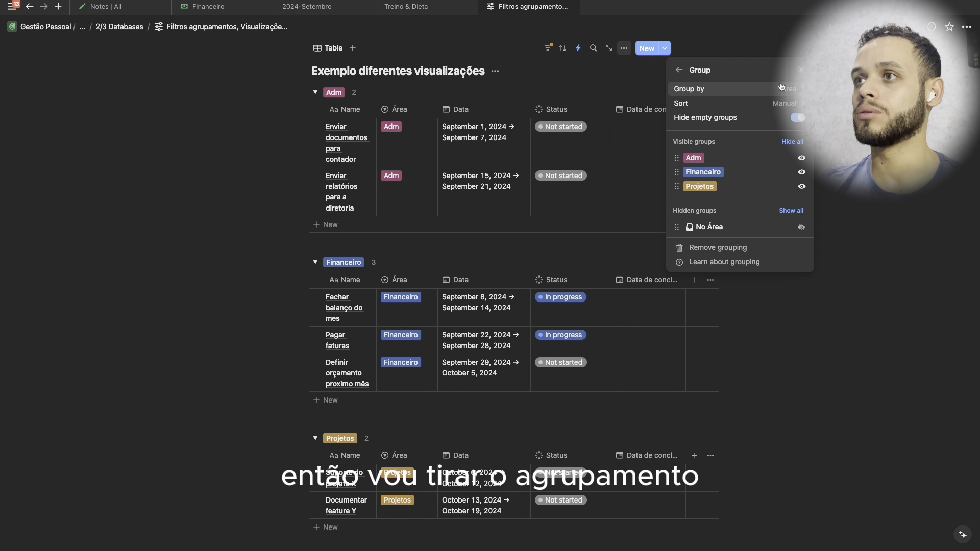
pyautogui.click(727, 248)
pyautogui.click(679, 70)
pyautogui.press('Escape')
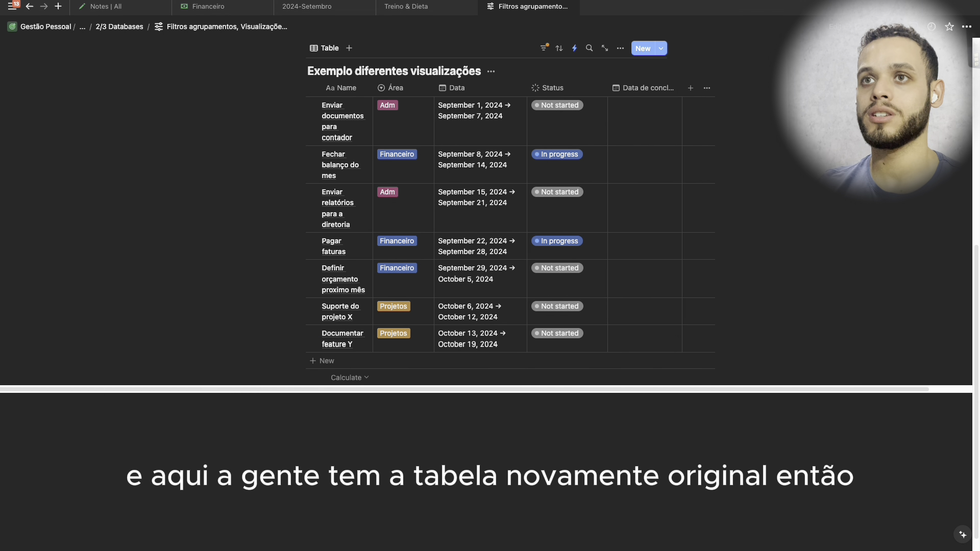
pyautogui.scroll(6, 453, 218)
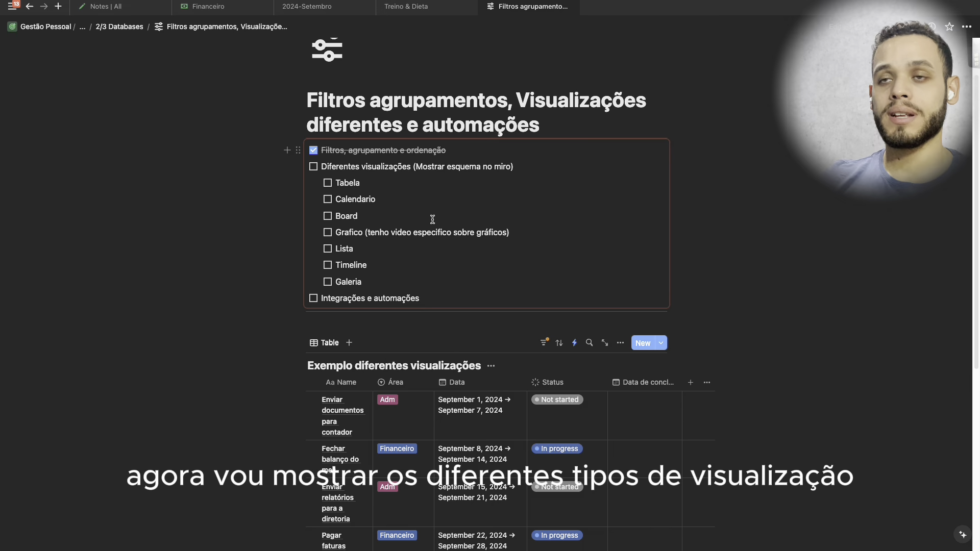
# - View the view-types diagram in Miro and check off Board in the Notion page's to-do list
pyautogui.hotkey('ctrl', 'Right')
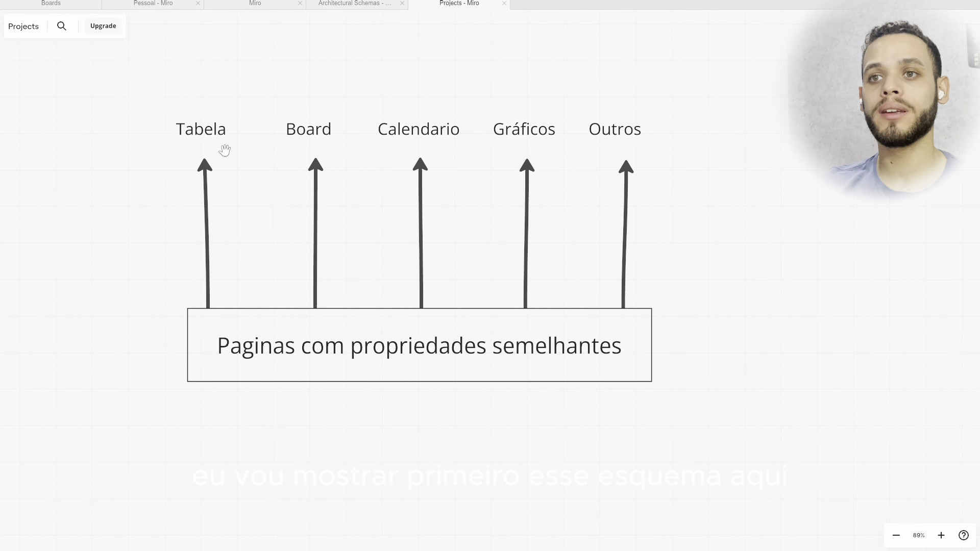
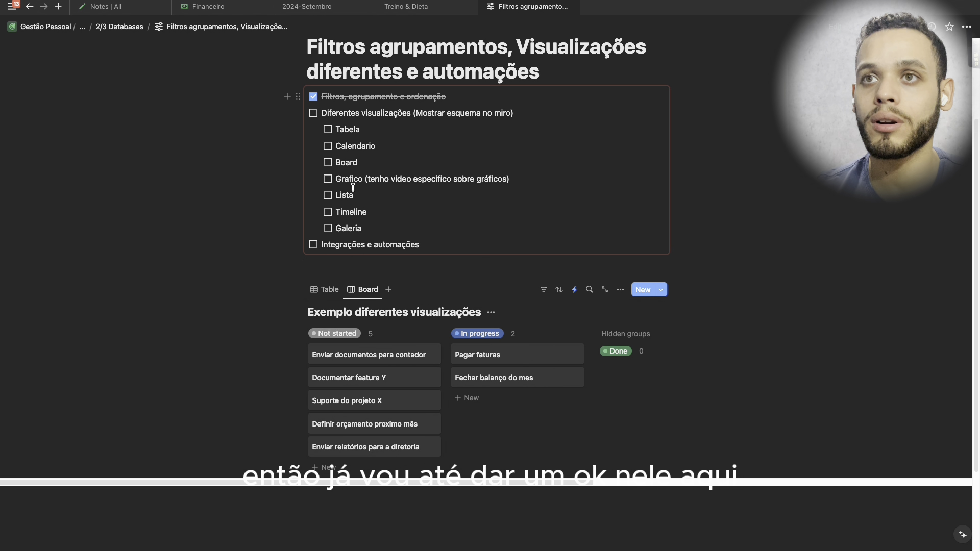
pyautogui.click(328, 162)
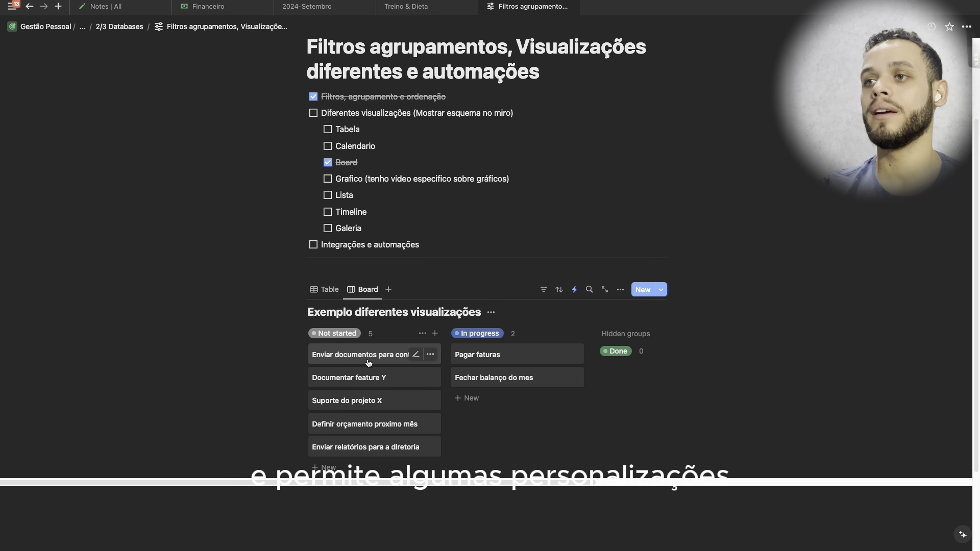
# - Group the Board view's columns by the Área property
pyautogui.click(620, 289)
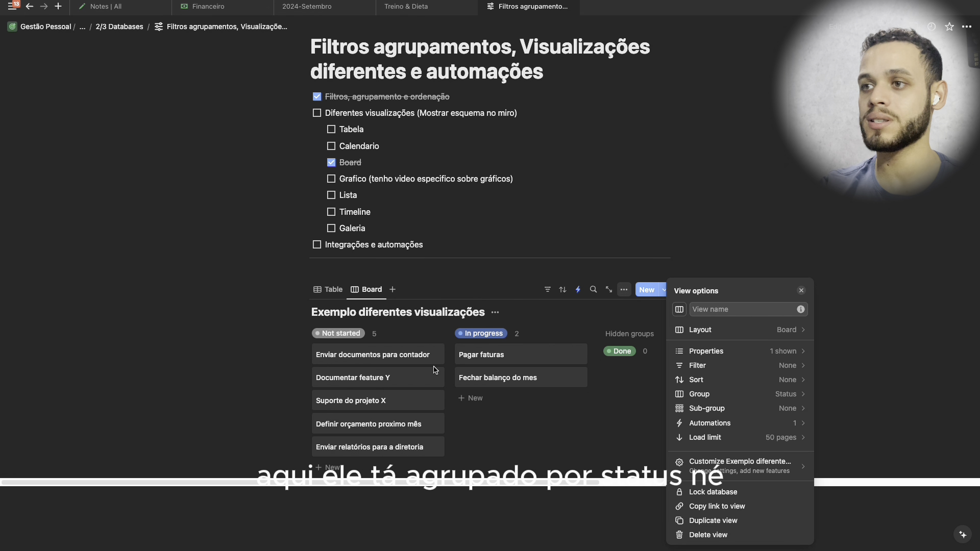
pyautogui.click(726, 331)
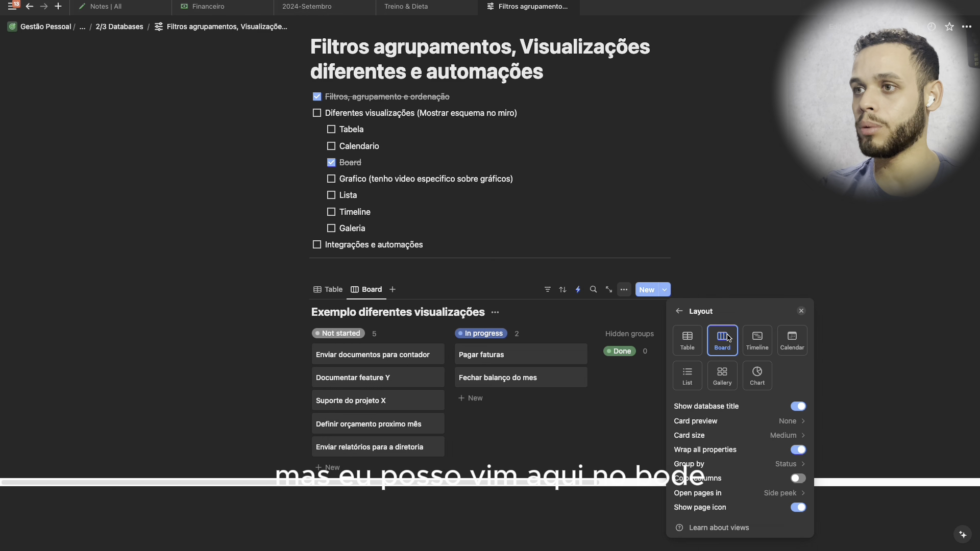
pyautogui.click(790, 463)
pyautogui.click(792, 336)
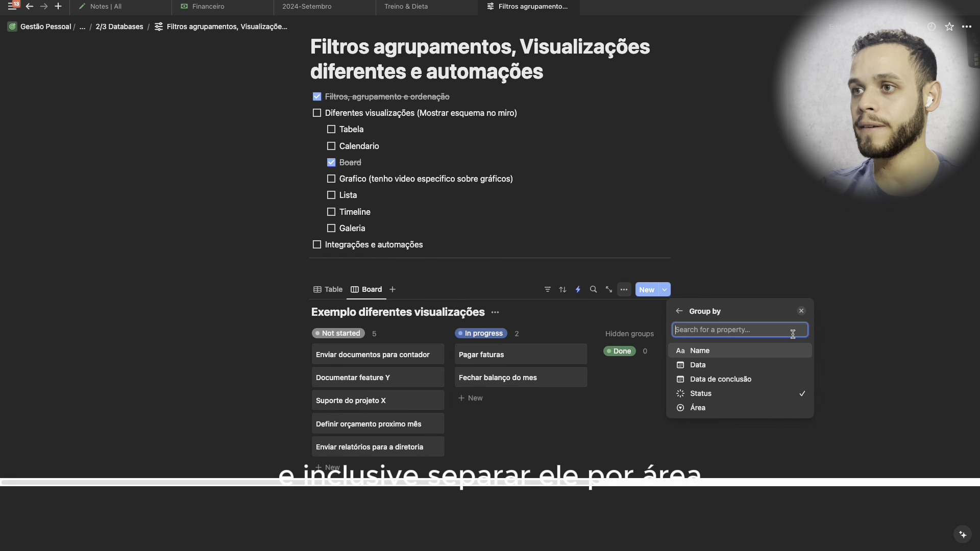
pyautogui.click(743, 407)
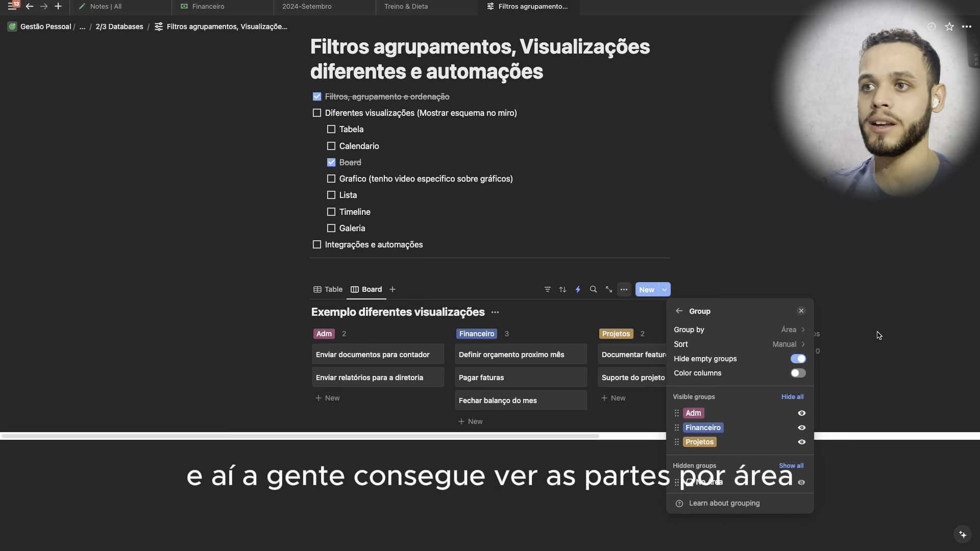
pyautogui.click(878, 336)
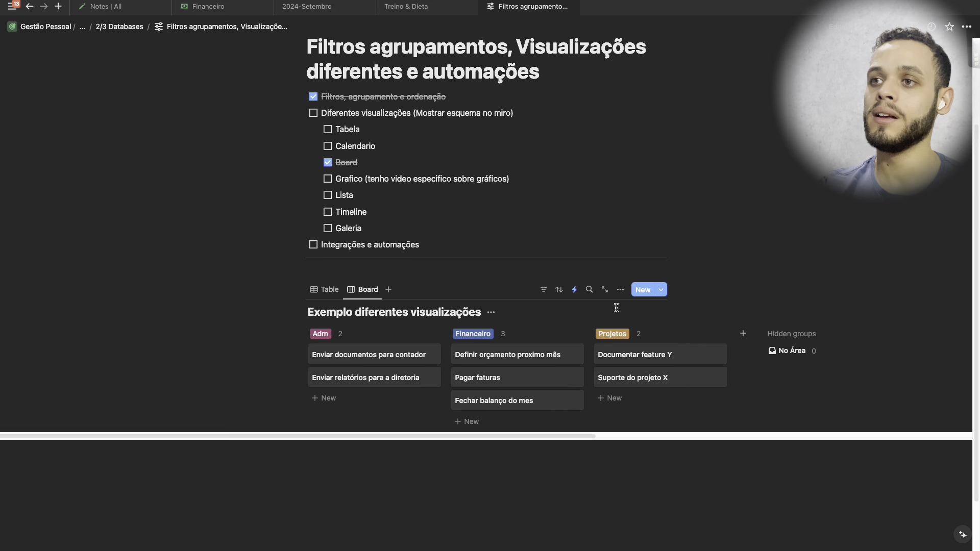
# - Show the Status property on the Board view's cards
pyautogui.click(620, 289)
pyautogui.click(715, 329)
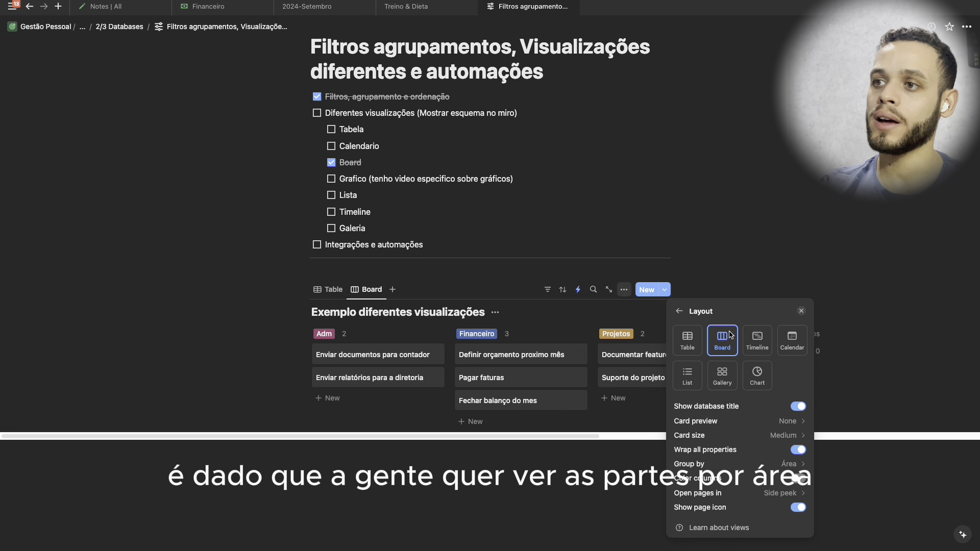
pyautogui.click(680, 312)
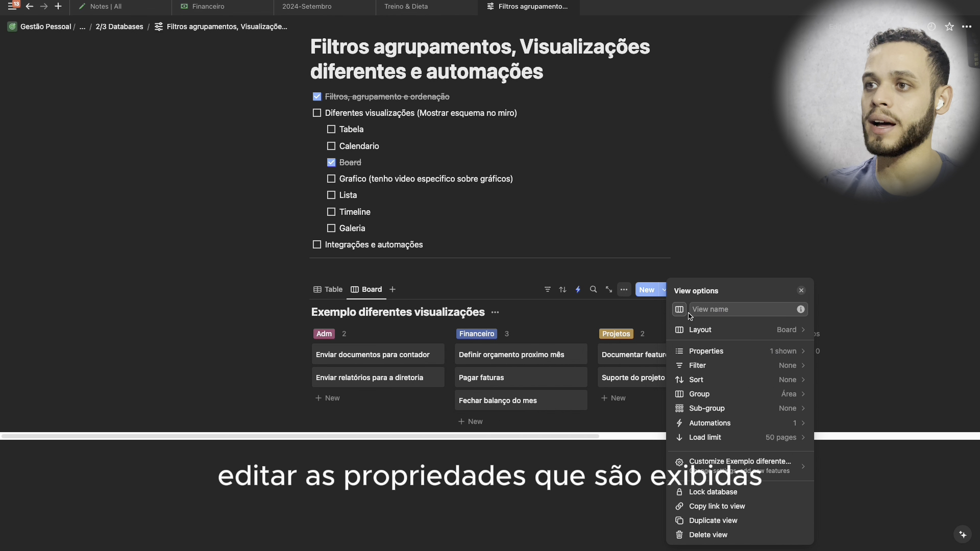
pyautogui.click(741, 351)
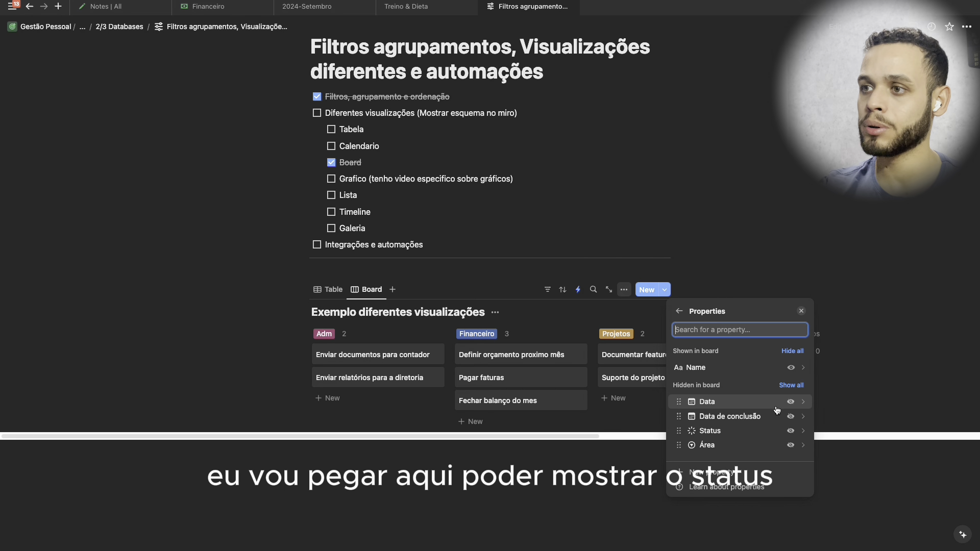
pyautogui.click(788, 431)
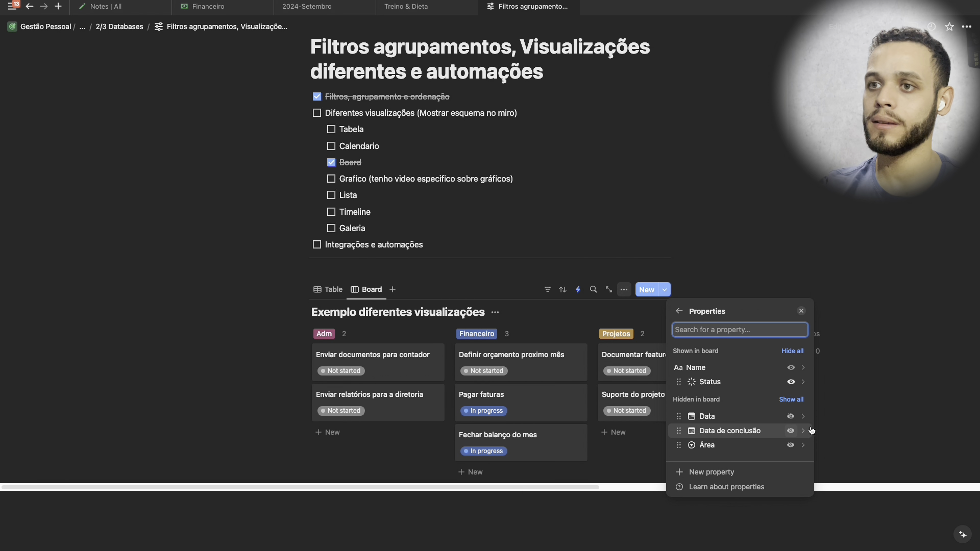
pyautogui.click(870, 342)
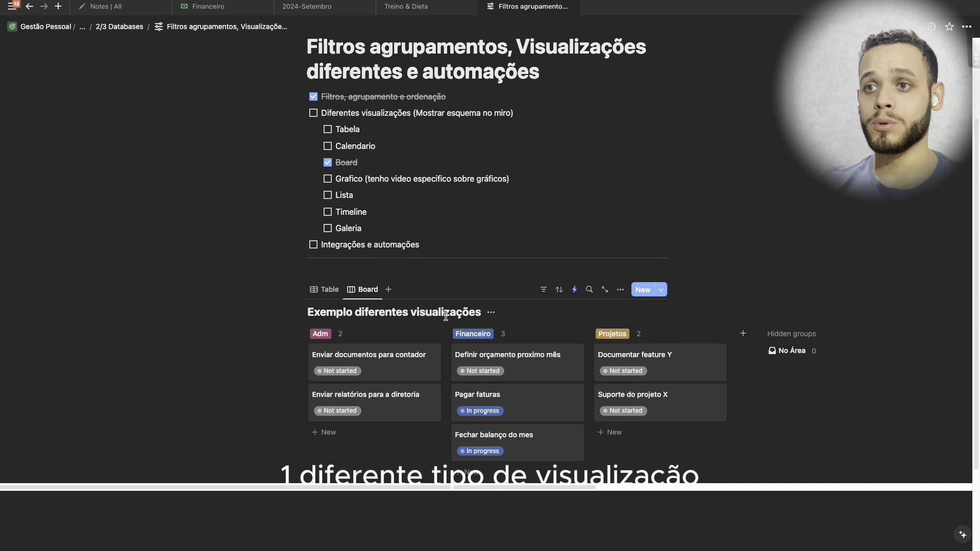
# - Sub-group the Board view by the Status property
pyautogui.click(620, 289)
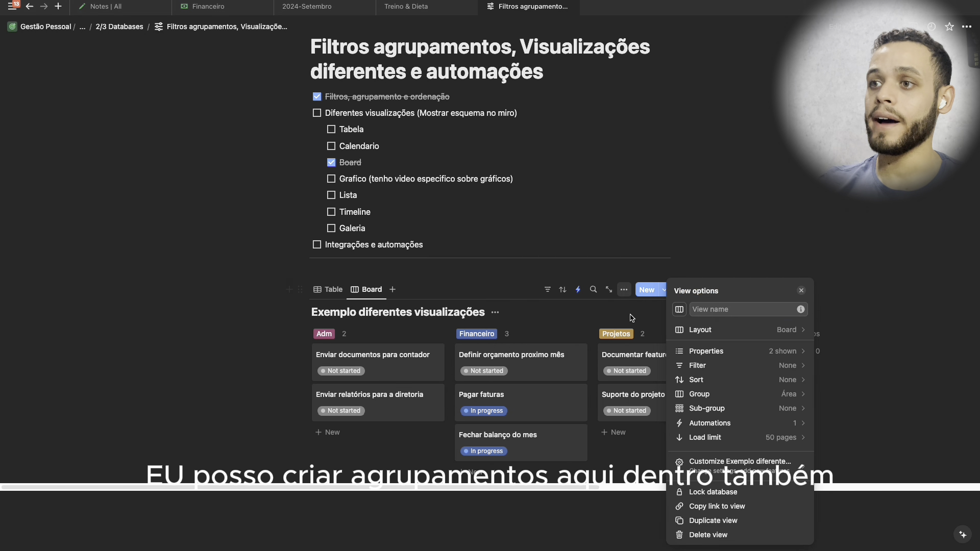
pyautogui.click(723, 409)
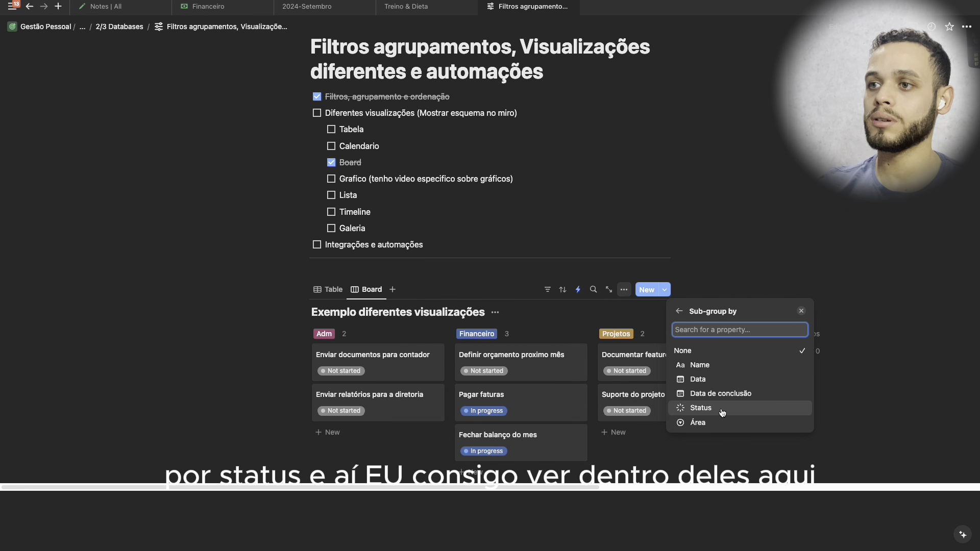
pyautogui.click(723, 408)
pyautogui.click(418, 353)
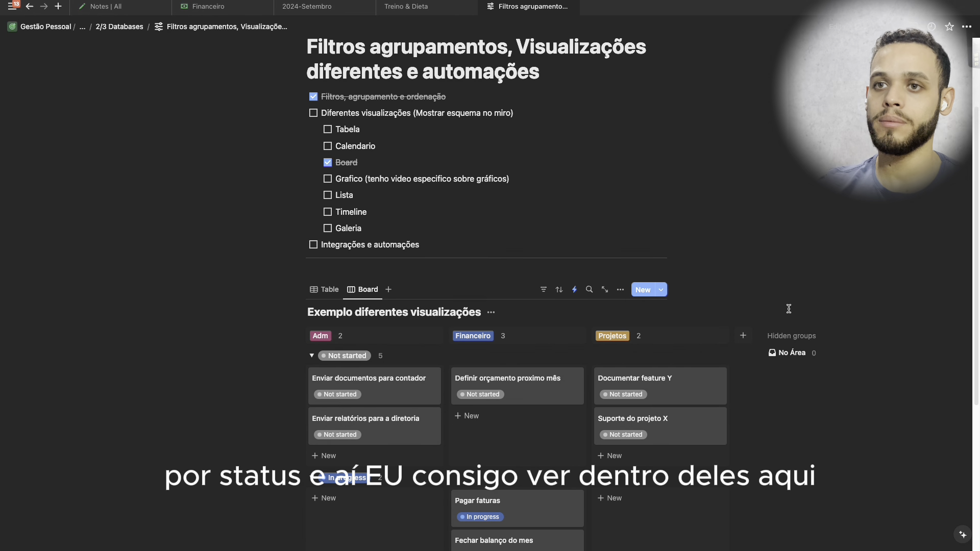
# - Hide the Status property from the cards of the sub-grouped board
pyautogui.scroll(-1, 417, 353)
pyautogui.click(620, 275)
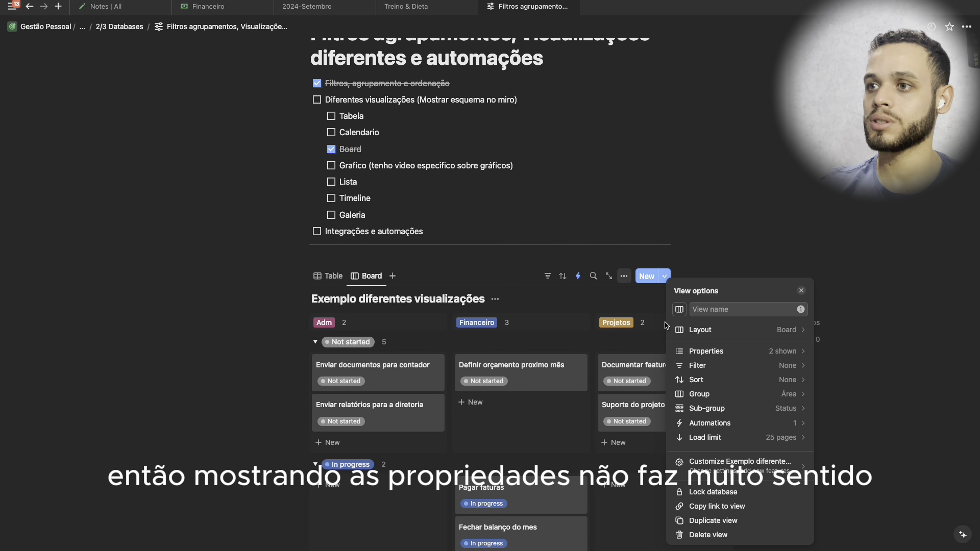
pyautogui.click(710, 407)
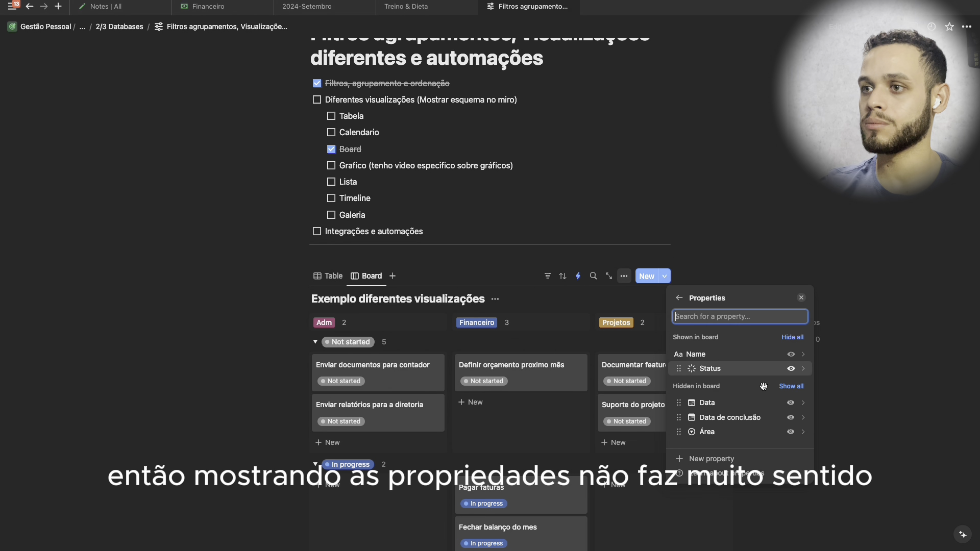
pyautogui.click(790, 368)
pyautogui.click(812, 307)
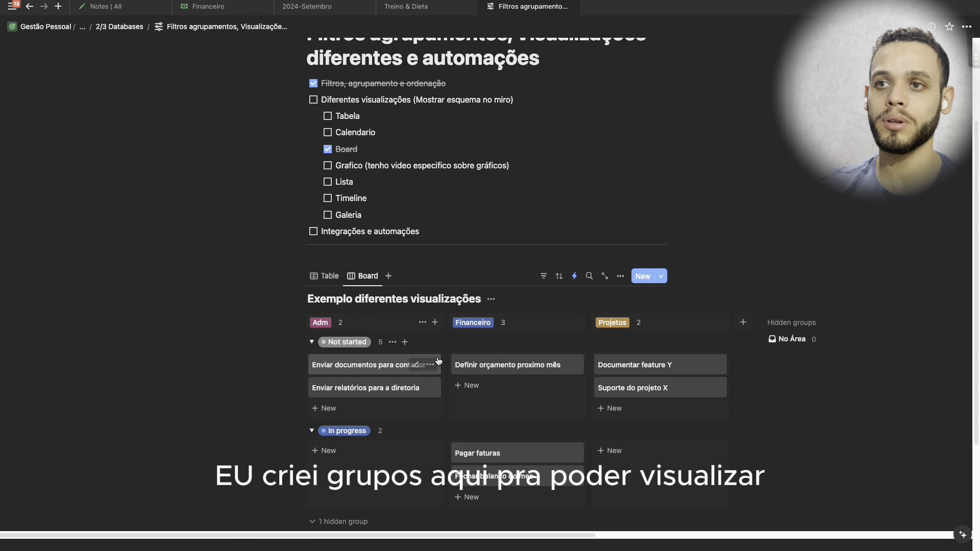
# - Check off Tabela in the to-do list and add a Calendar view to the database
pyautogui.scroll(-1, 357, 329)
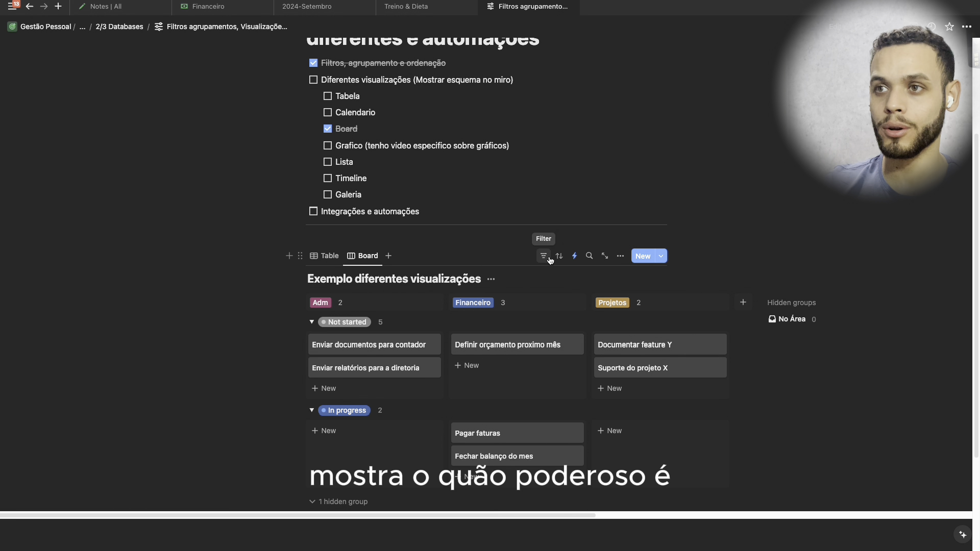
pyautogui.scroll(1, 418, 235)
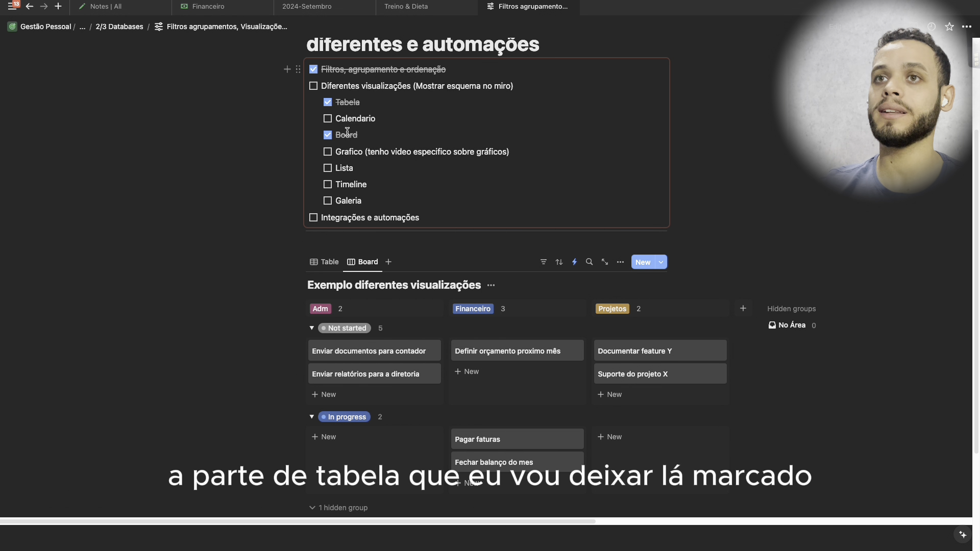
pyautogui.click(389, 262)
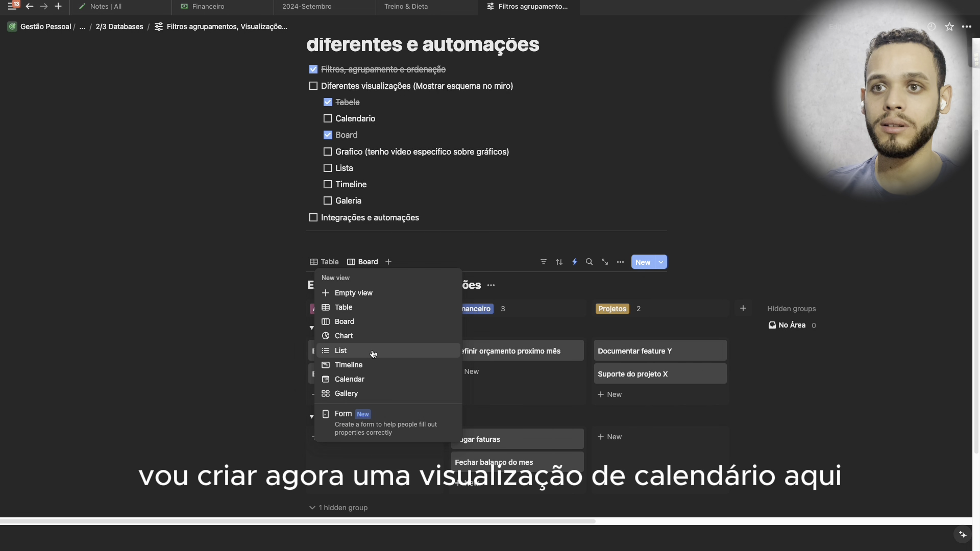
pyautogui.click(372, 379)
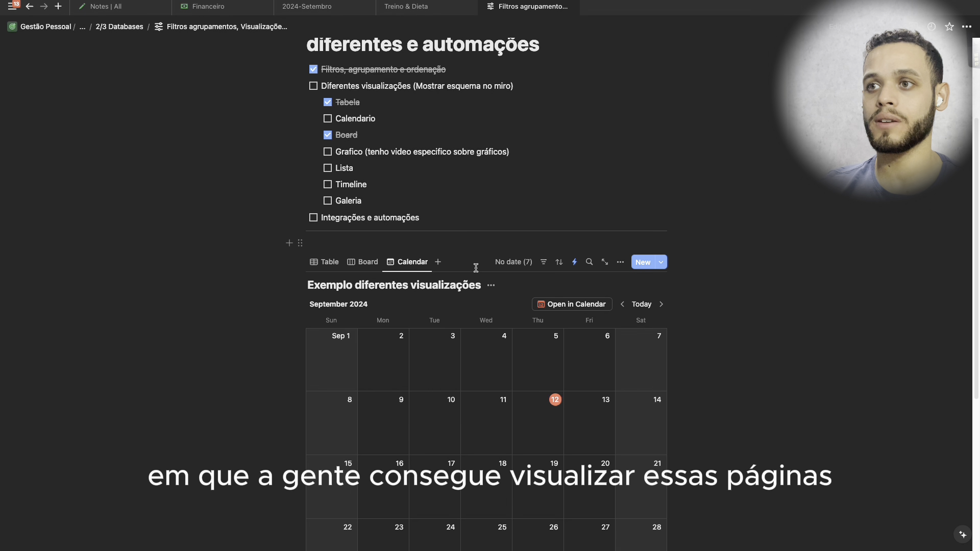
# - Set the Calendar view to show its pages by the Data property
pyautogui.scroll(-5, 528, 317)
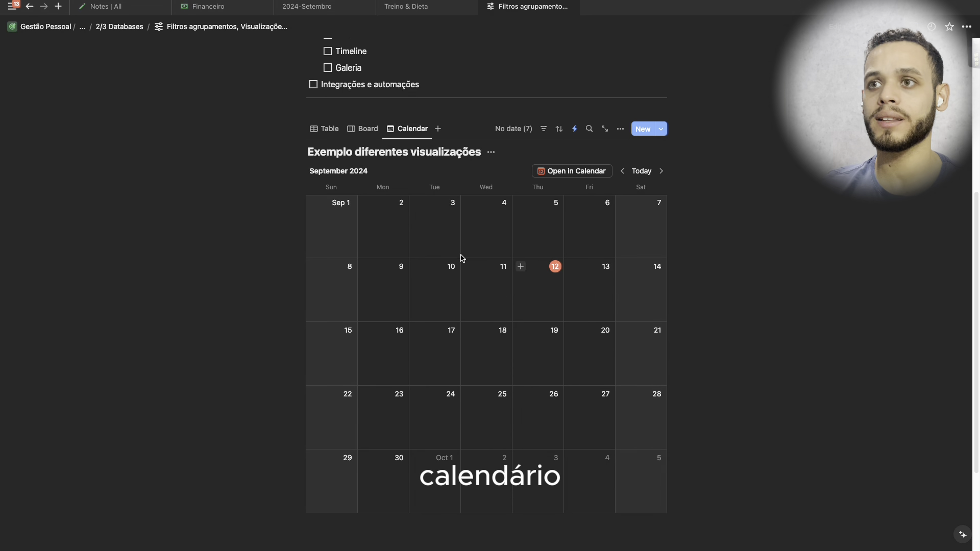
pyautogui.scroll(1, 449, 258)
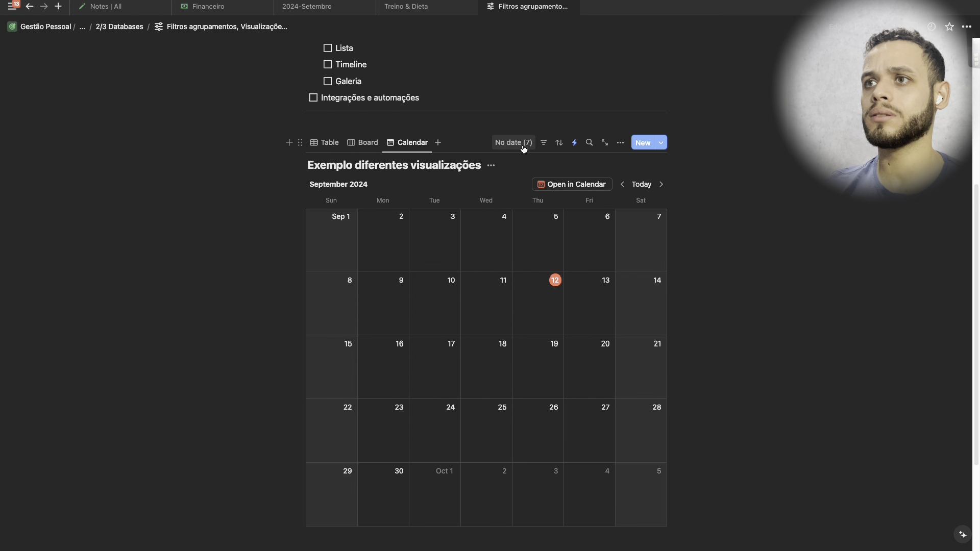
pyautogui.click(616, 144)
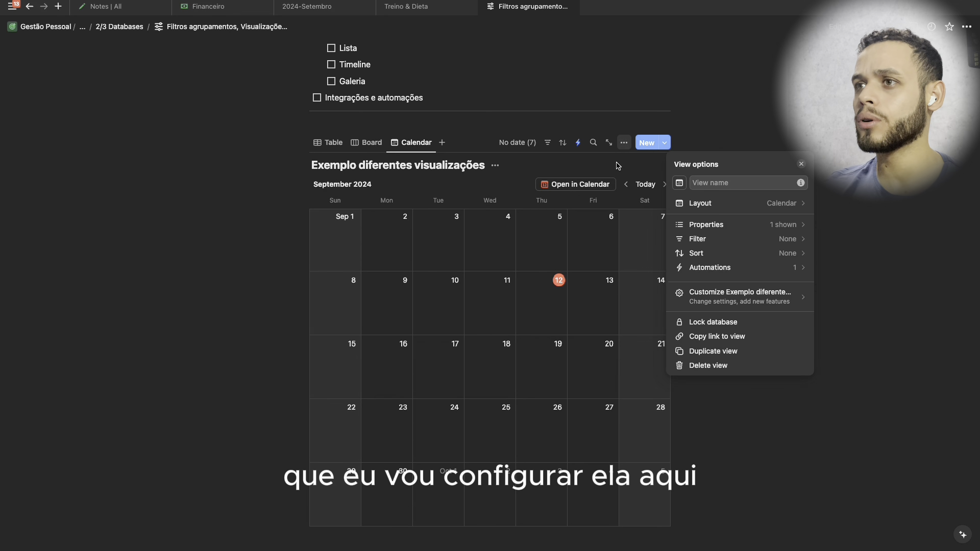
pyautogui.click(743, 205)
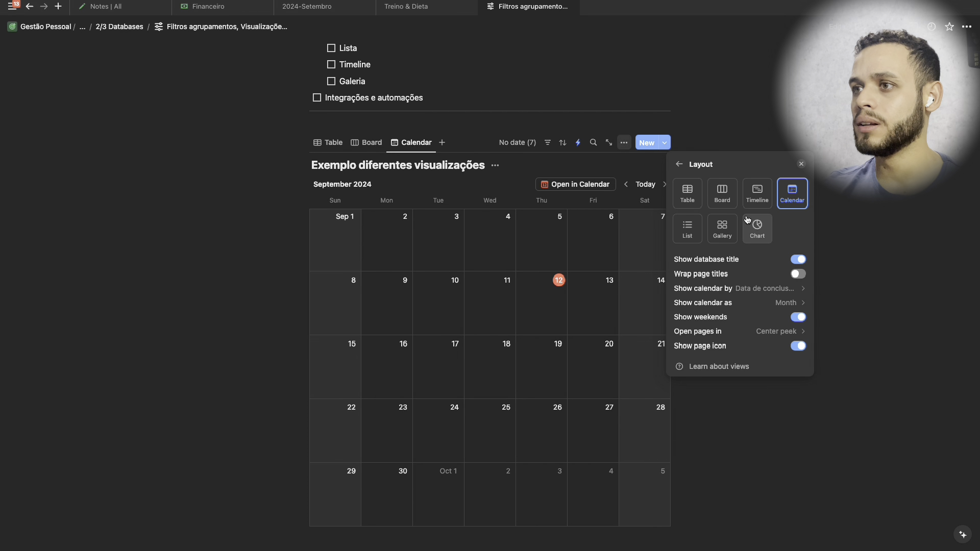
pyautogui.click(776, 293)
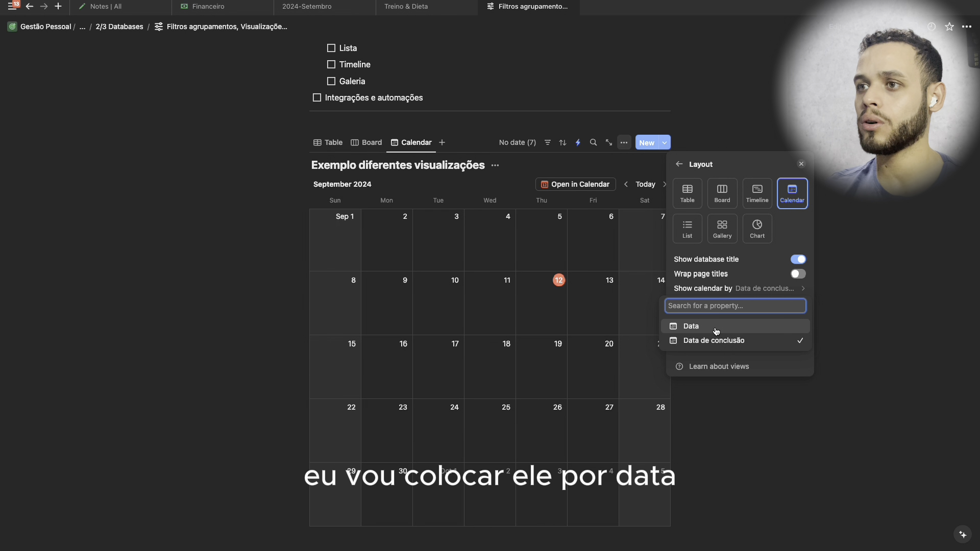
pyautogui.click(716, 330)
pyautogui.click(885, 276)
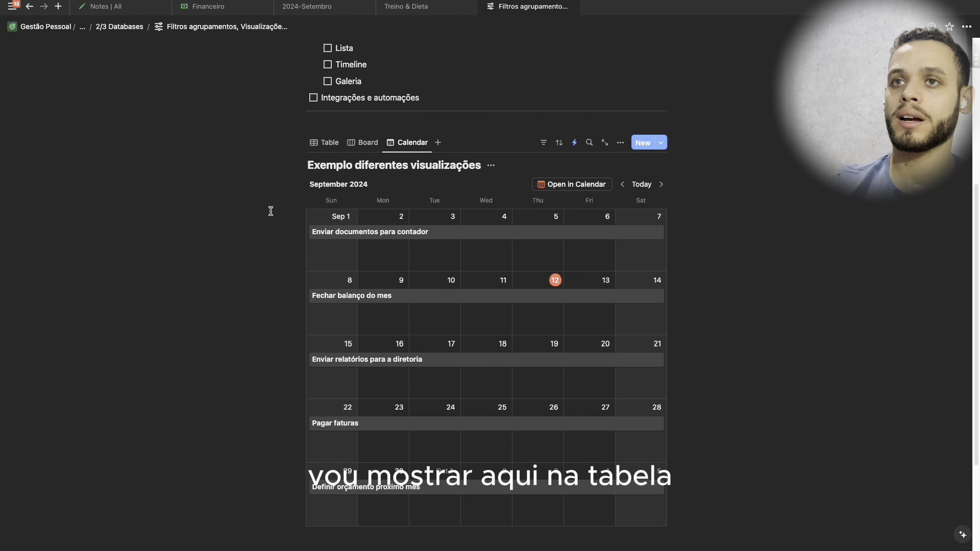
# - Compare the Data ranges in the Table view with the page entries in the Calendar view
pyautogui.click(329, 143)
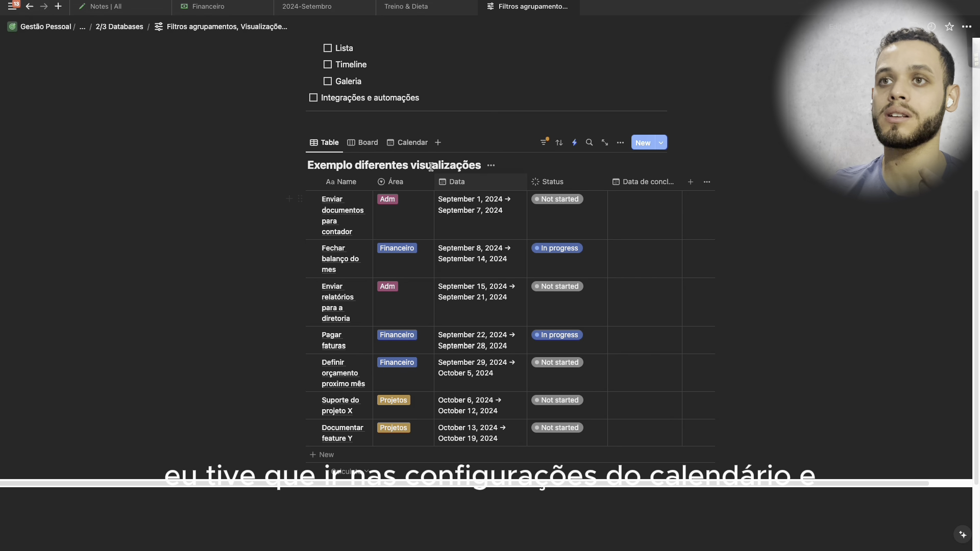
pyautogui.click(415, 144)
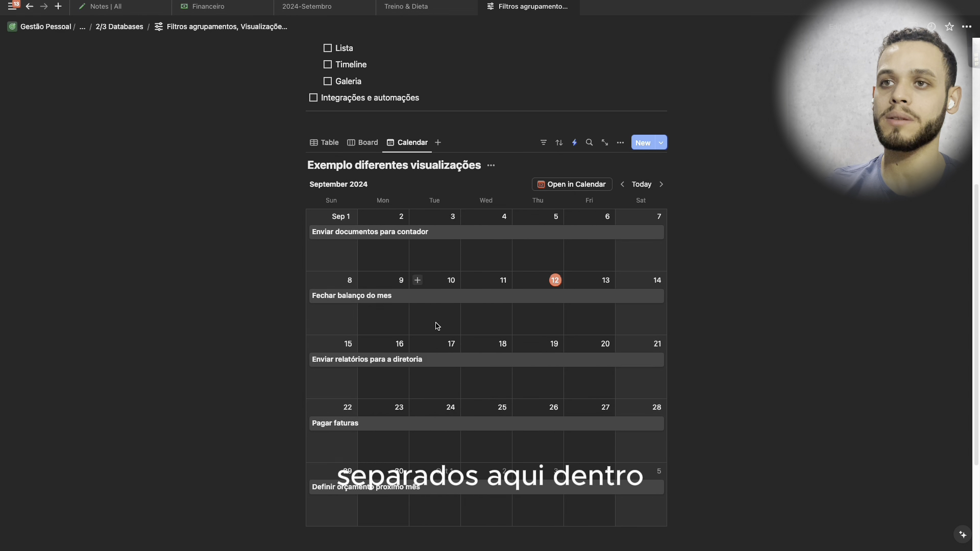
pyautogui.scroll(-3, 435, 322)
pyautogui.scroll(1, 439, 300)
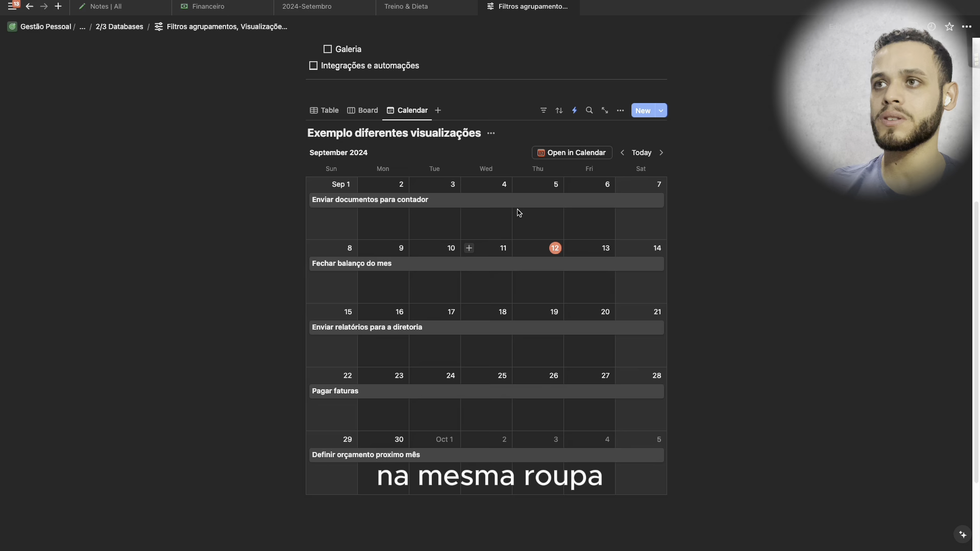
# - Show the Área property on the Calendar view's entries
pyautogui.click(624, 111)
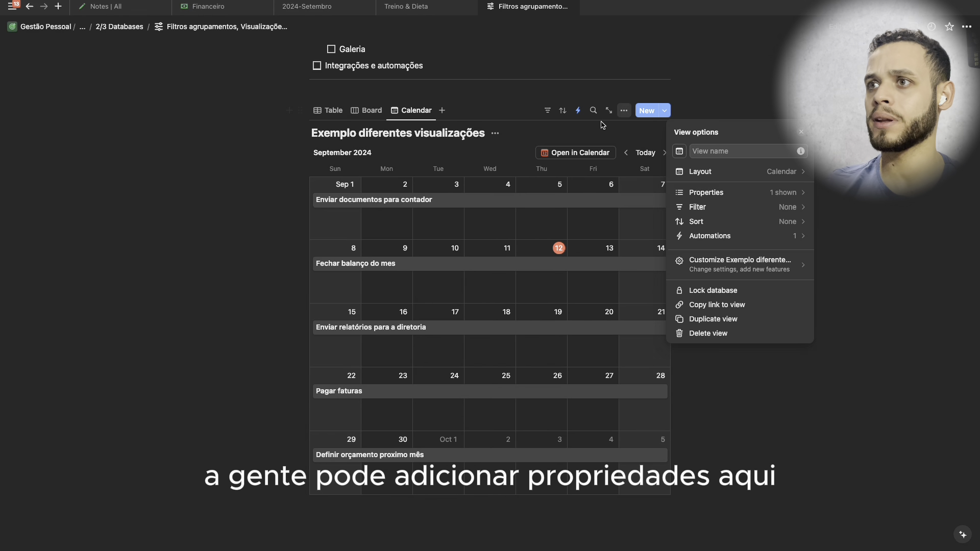
pyautogui.click(734, 193)
pyautogui.click(788, 268)
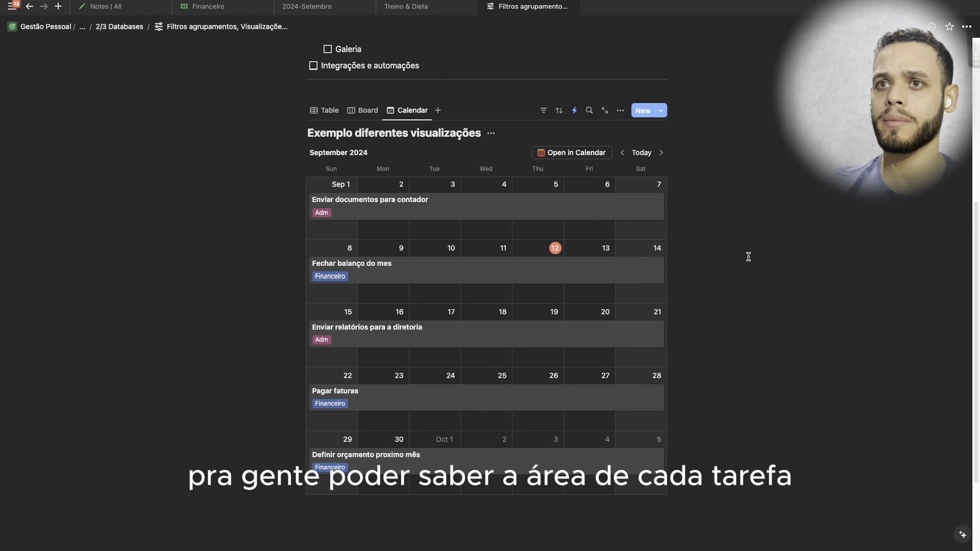
pyautogui.click(867, 257)
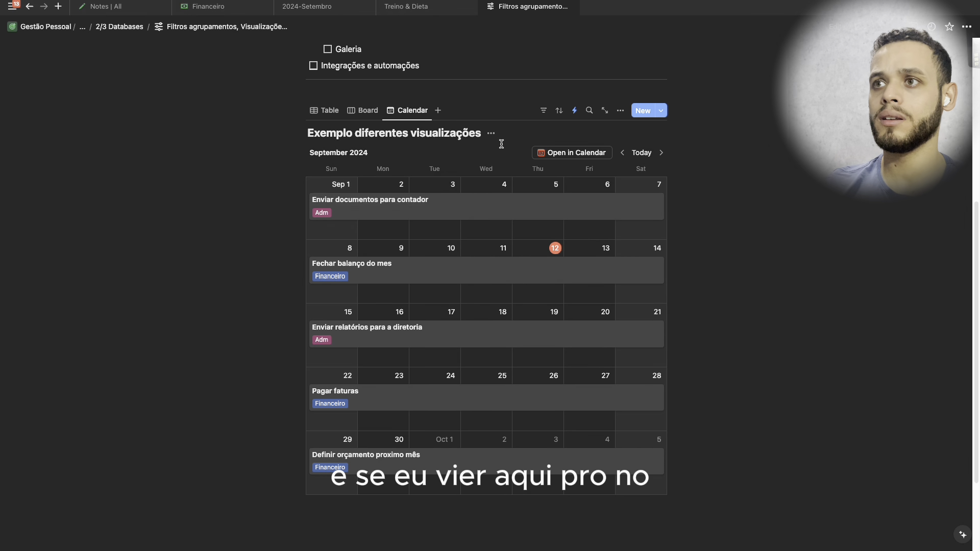
# - Examine the October 2024 entries in the Calendar view and compare them with the Data ranges in the Table view
pyautogui.click(661, 154)
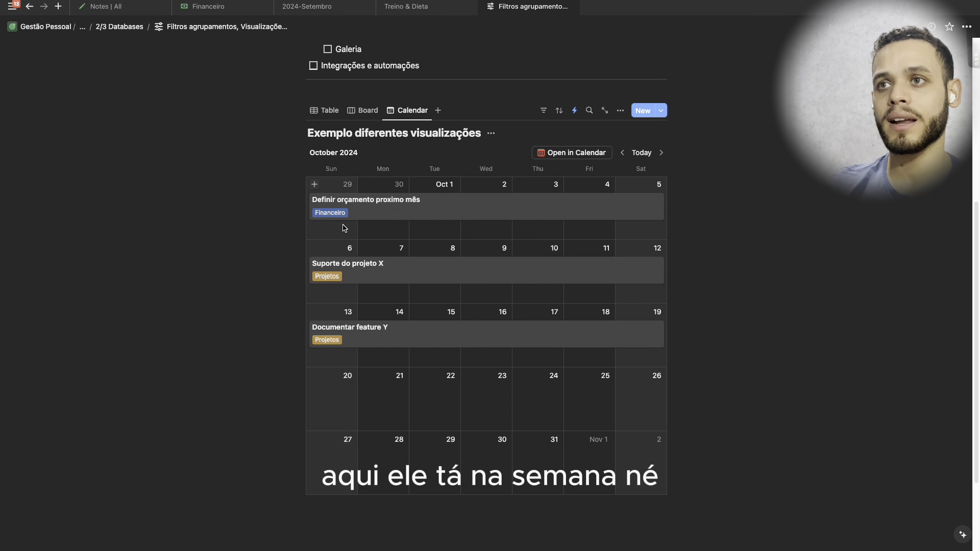
pyautogui.click(324, 110)
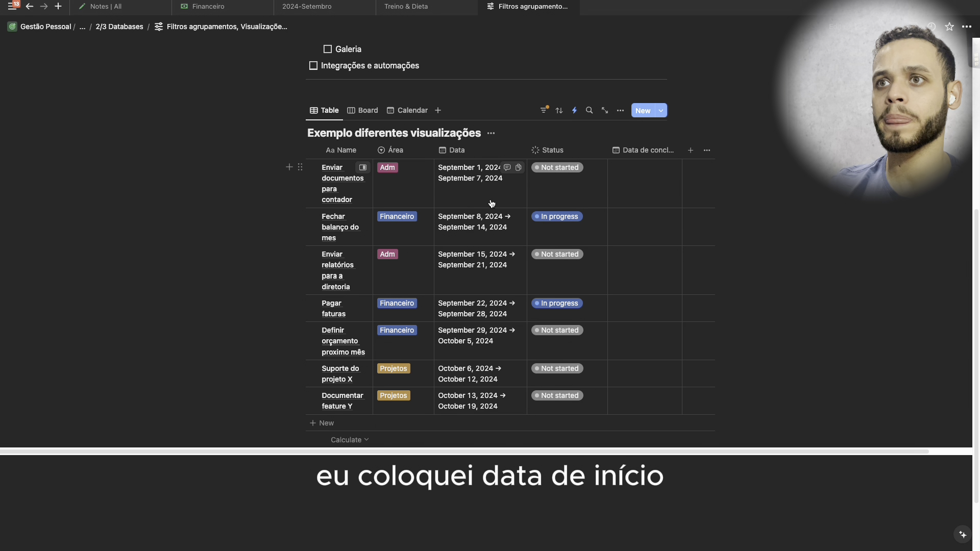
pyautogui.click(408, 112)
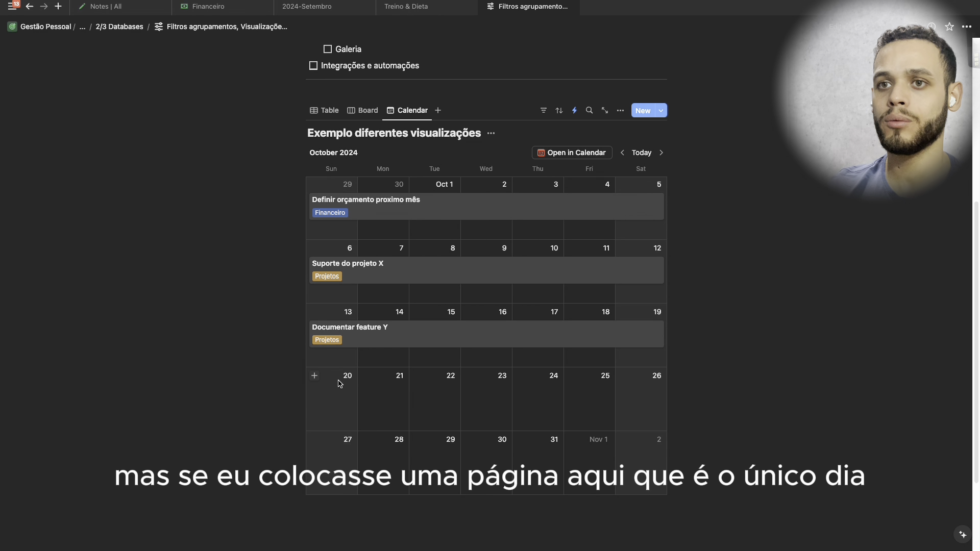
# - Add a page named Teste on October 20, 2024 in the Calendar view
pyautogui.click(316, 376)
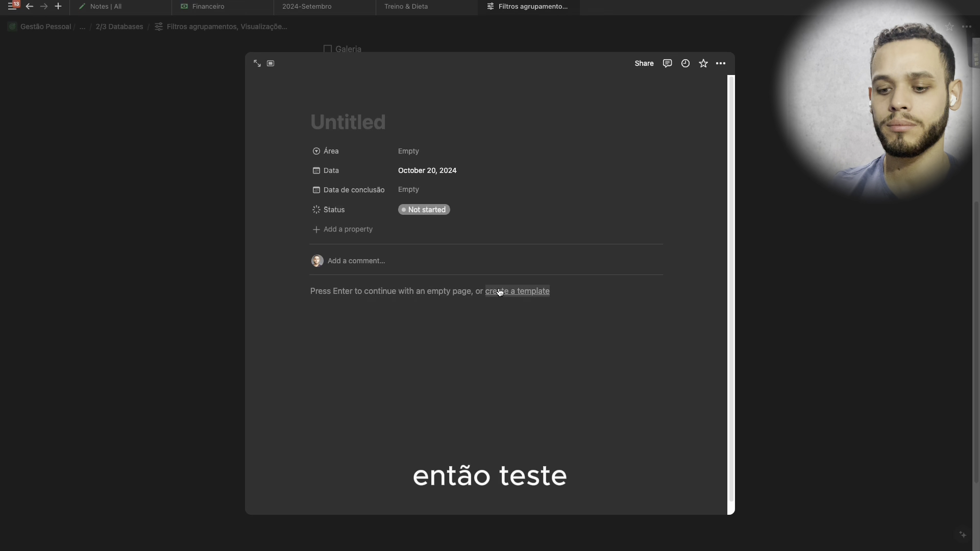
pyautogui.write('Teste')
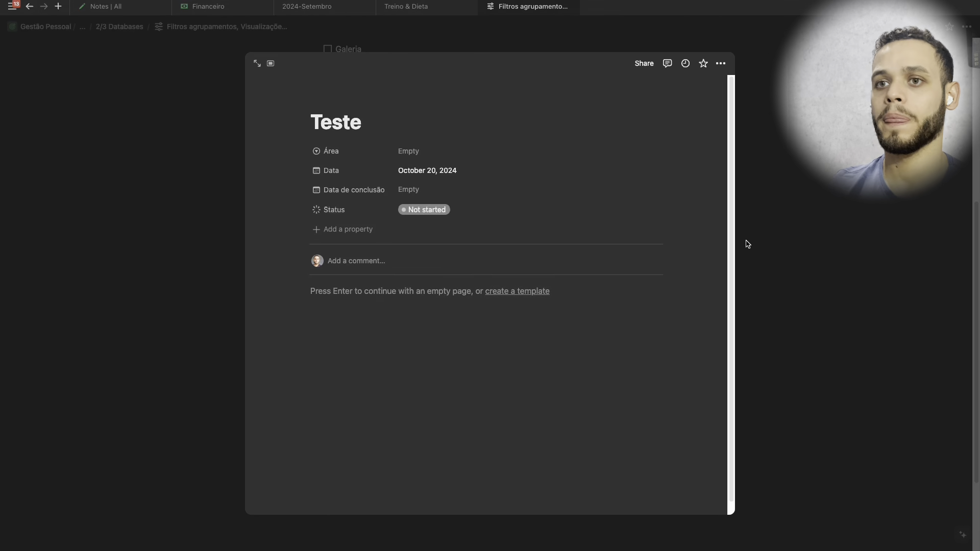
pyautogui.click(743, 251)
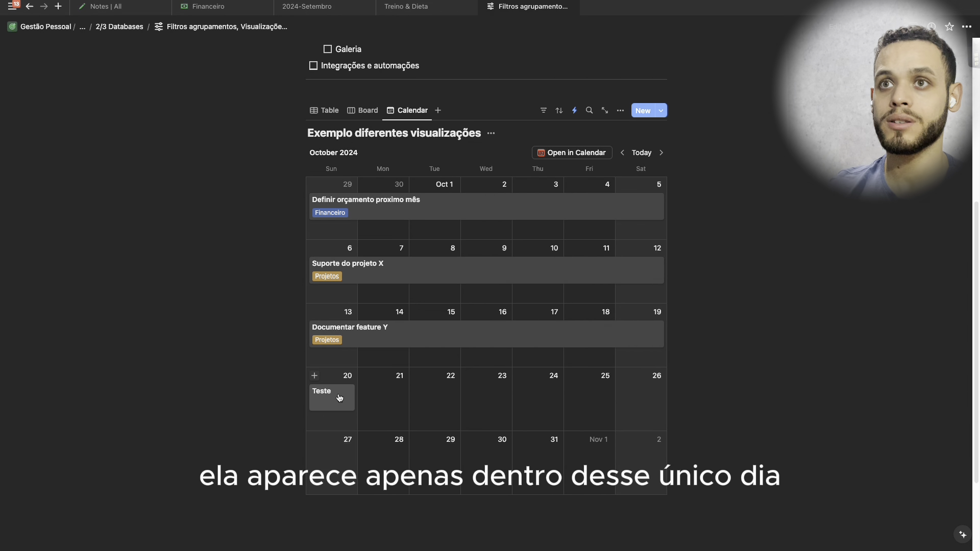
# - Look for the Teste page in the Table and Board views
pyautogui.click(327, 111)
pyautogui.scroll(-3, 439, 285)
pyautogui.scroll(-1, 463, 313)
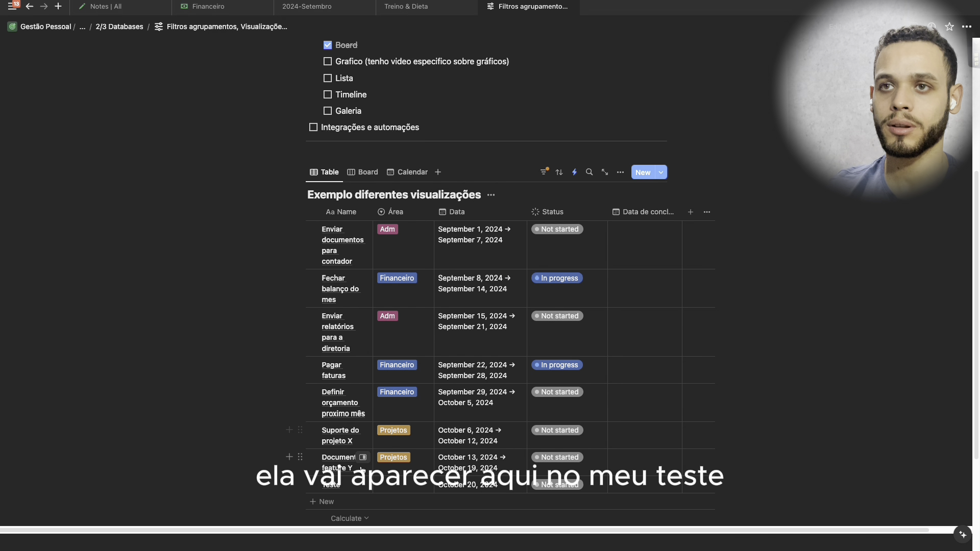
pyautogui.click(363, 164)
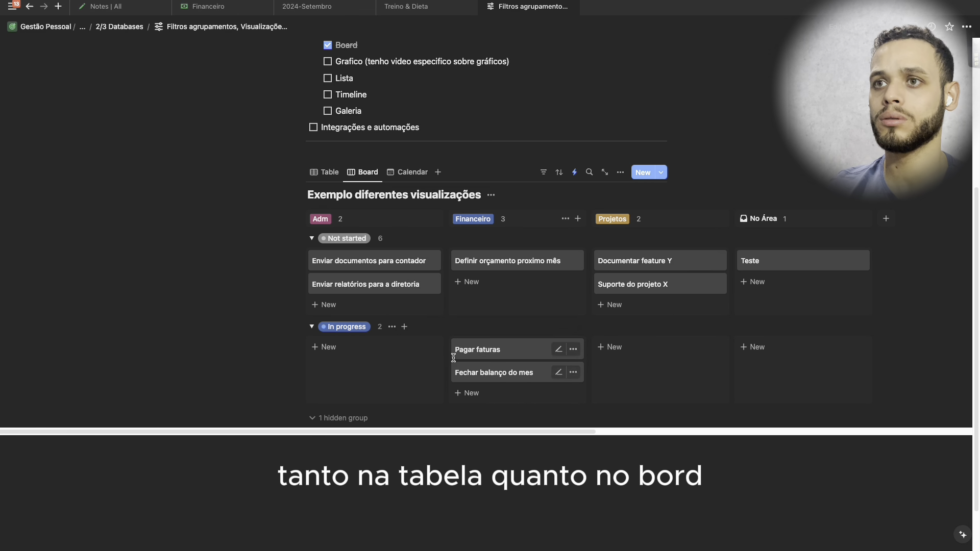
pyautogui.scroll(1, 527, 313)
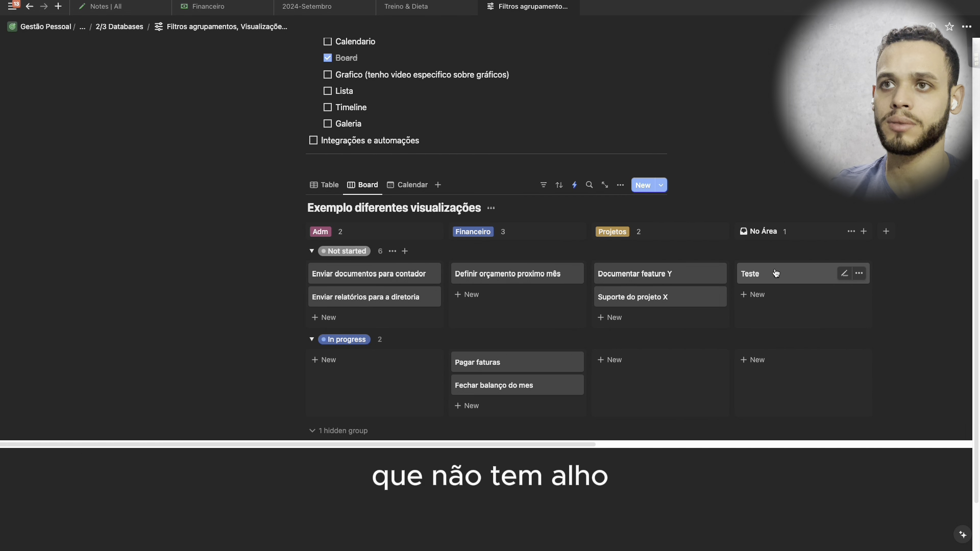
# - Delete the Teste page from the Board view and return the Calendar view to September 2024
pyautogui.rightClick(770, 274)
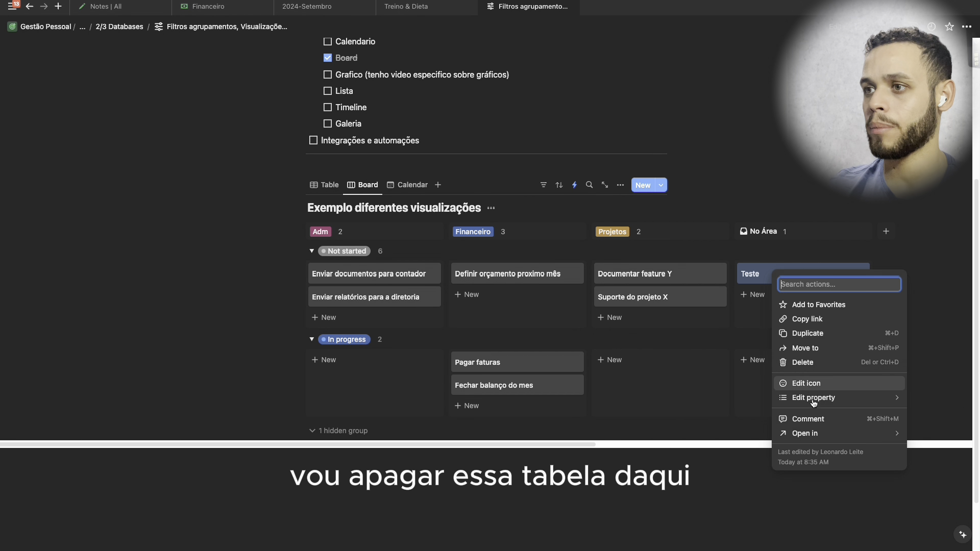
pyautogui.click(800, 363)
pyautogui.click(412, 184)
pyautogui.scroll(-5, 524, 231)
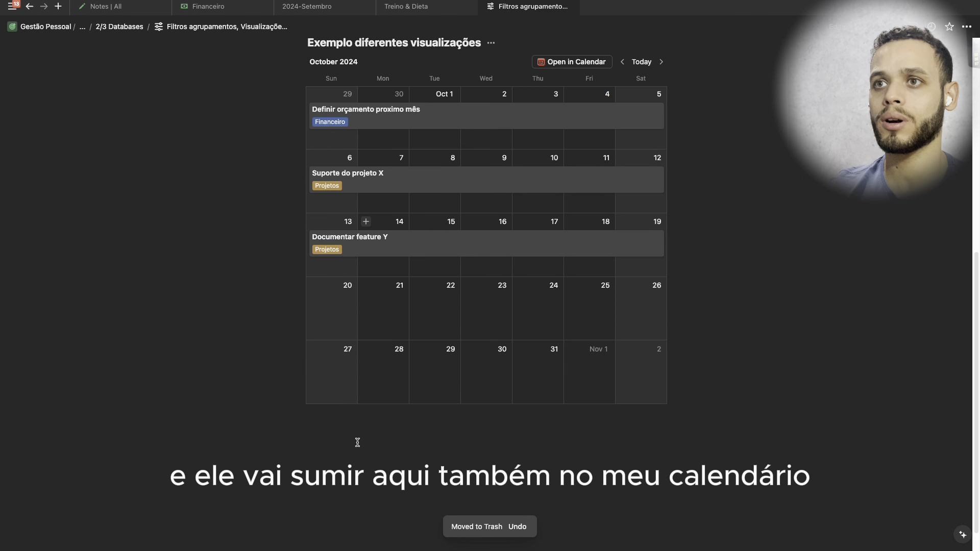
pyautogui.scroll(2, 525, 231)
pyautogui.click(622, 134)
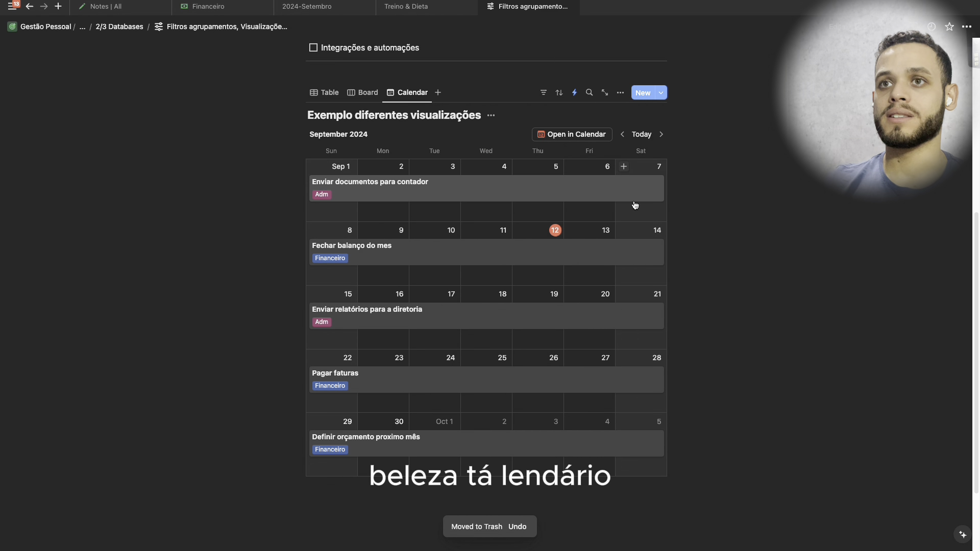
# - Check off Calendario in the to-do list and add a List view to the database
pyautogui.scroll(5, 561, 214)
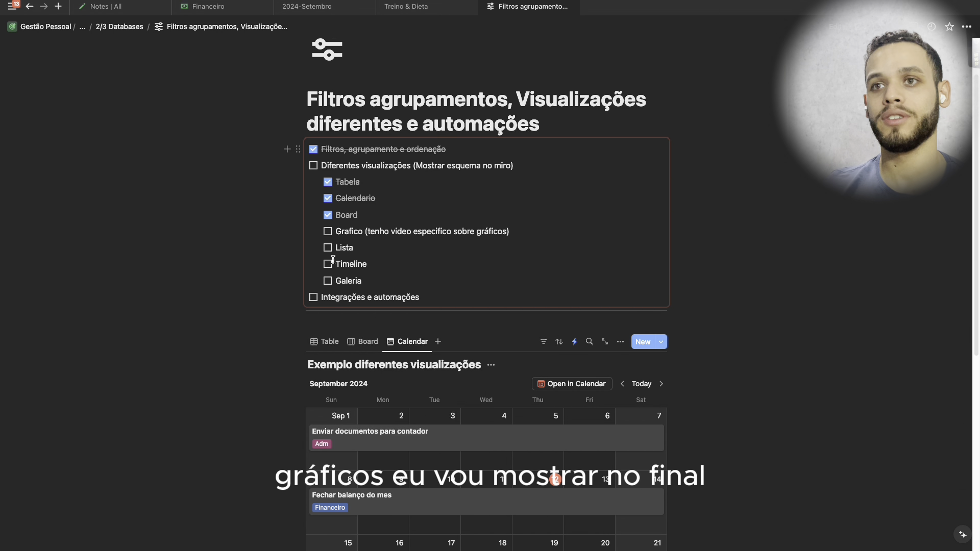
pyautogui.click(439, 342)
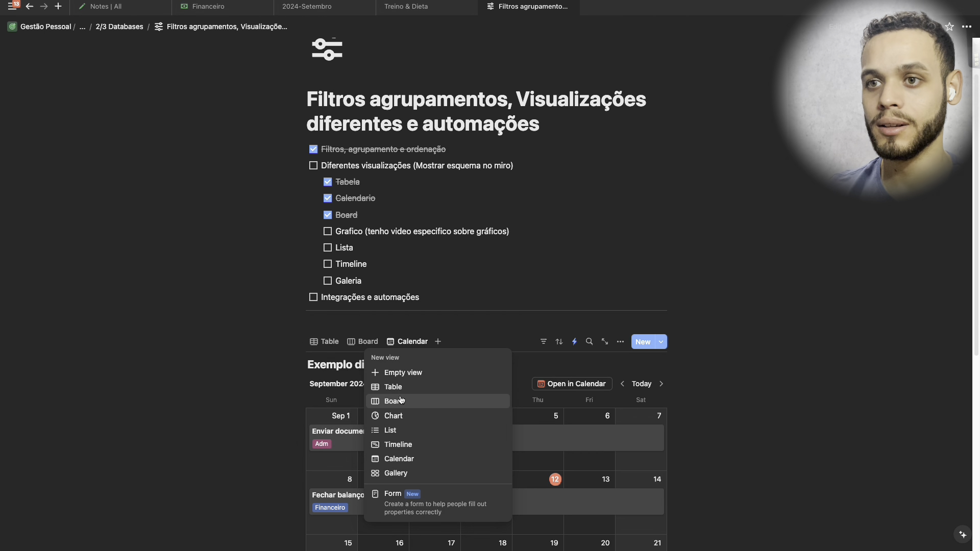
pyautogui.click(403, 431)
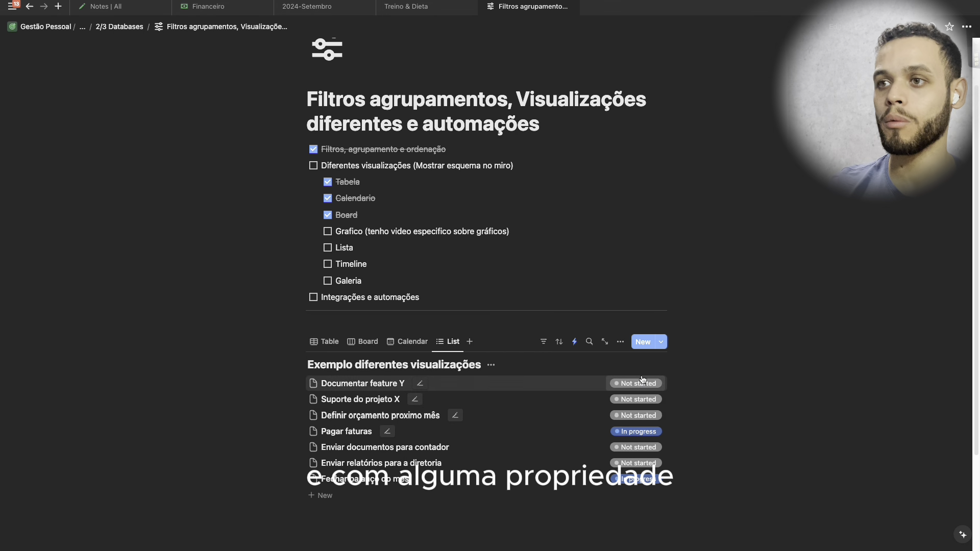
# - Show the Data, Data de conclusão and Área properties in the List view
pyautogui.click(620, 342)
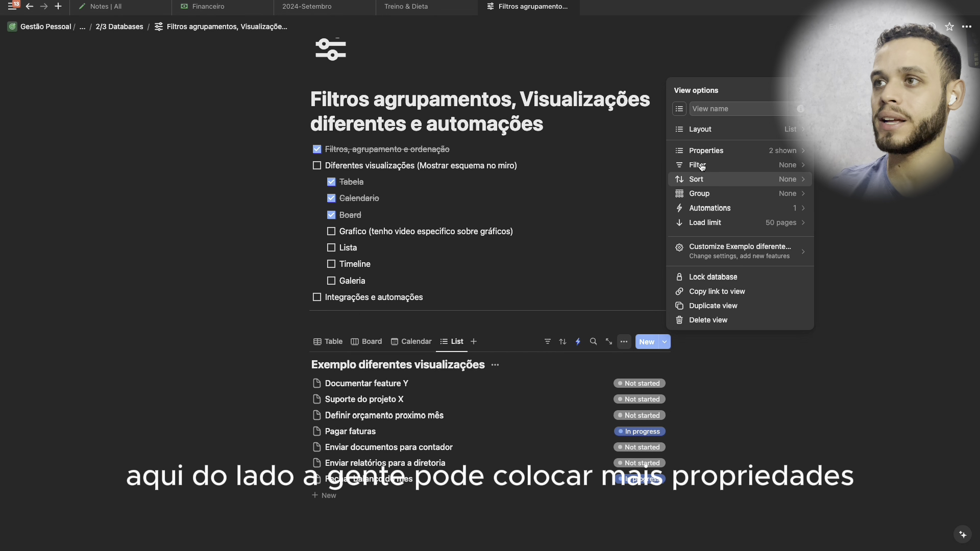
pyautogui.click(710, 146)
pyautogui.click(791, 249)
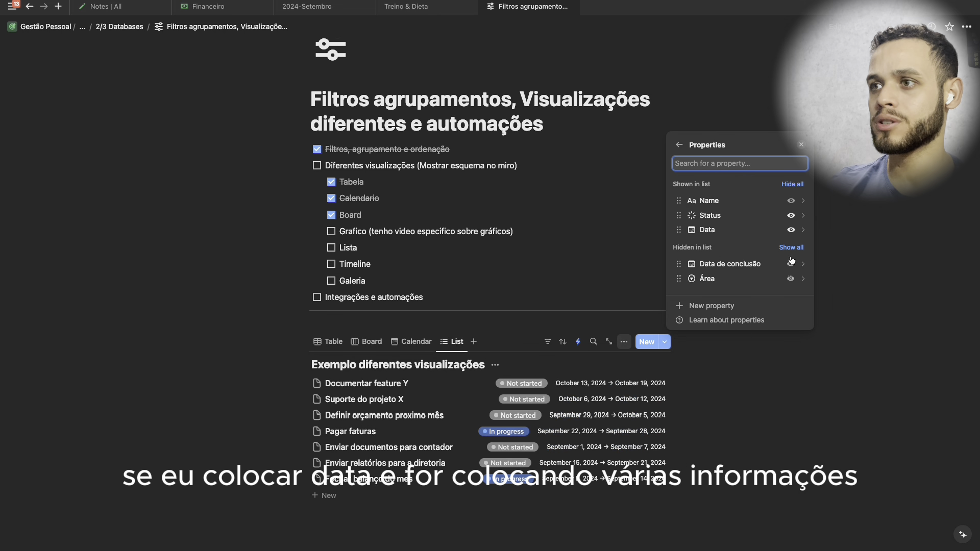
pyautogui.click(792, 264)
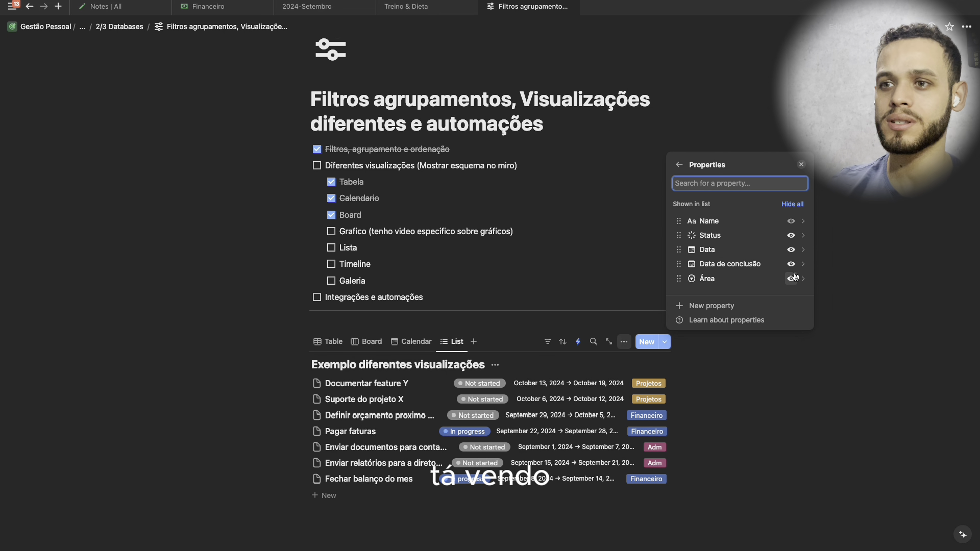
# - Hide the Data de conclusão, Área and Data properties in the List view
pyautogui.click(791, 263)
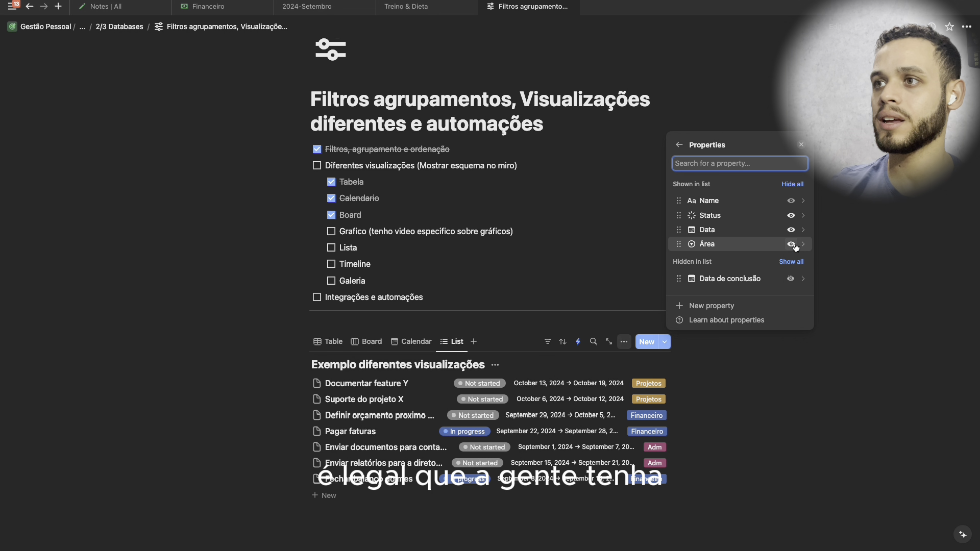
pyautogui.click(791, 244)
pyautogui.click(791, 229)
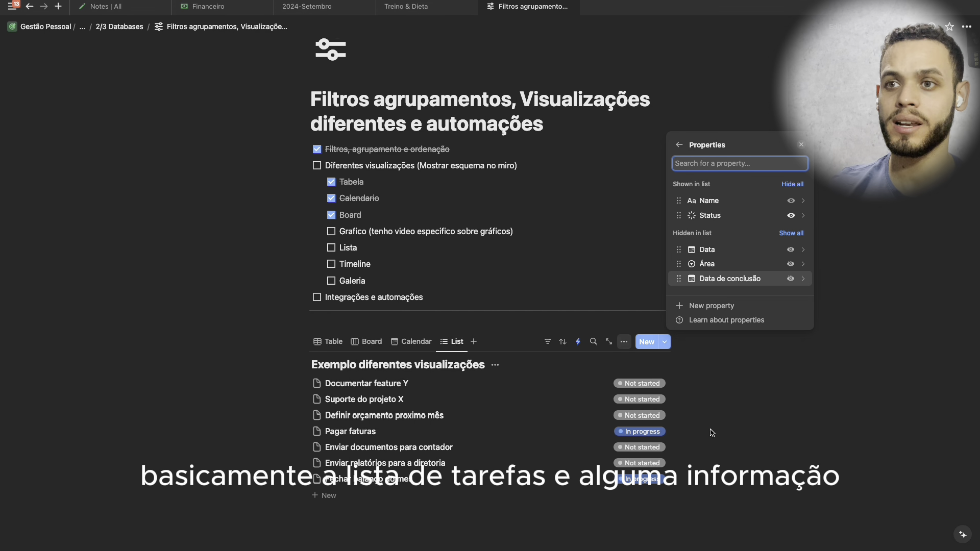
# - Replace Status with Área as the only property shown beside the names in the List view, briefly trying Data de conclusão alongside it
pyautogui.click(790, 216)
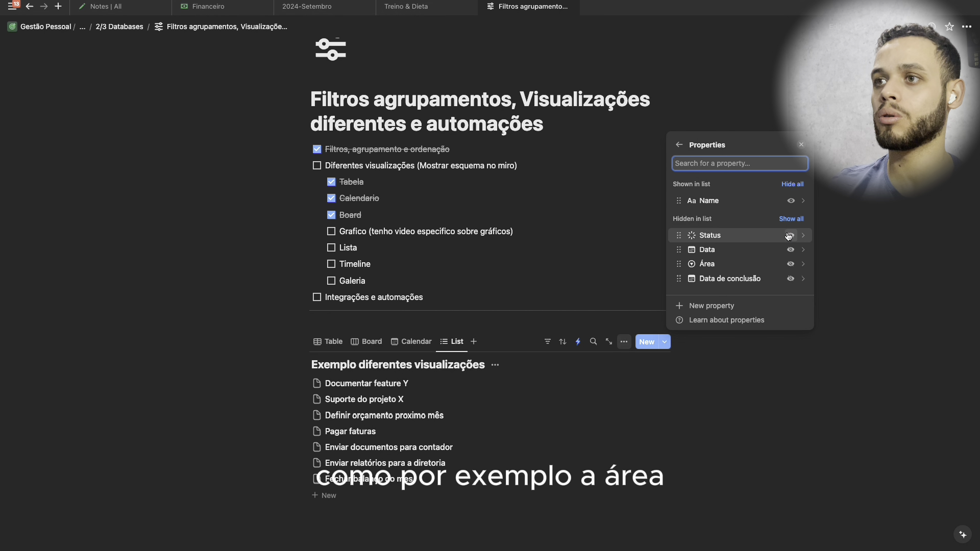
pyautogui.click(790, 263)
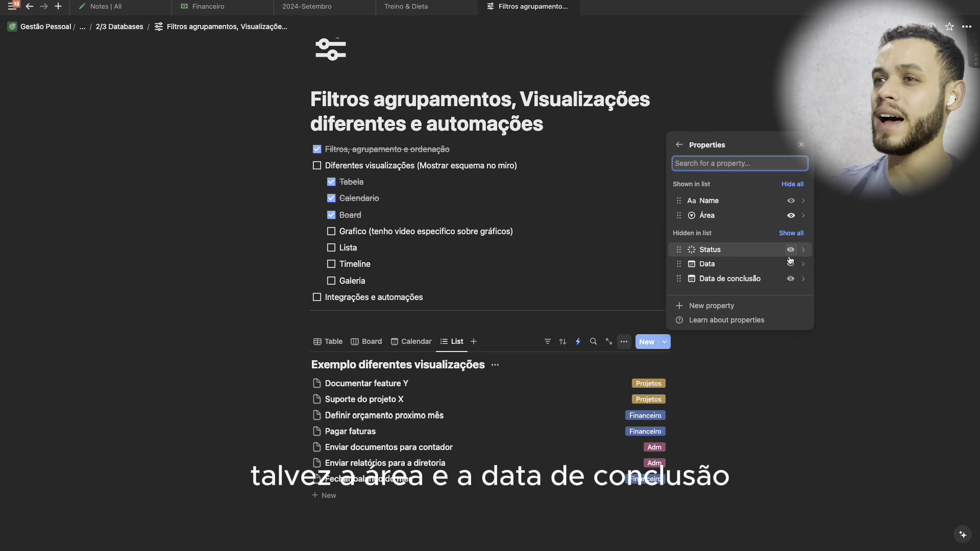
pyautogui.click(790, 279)
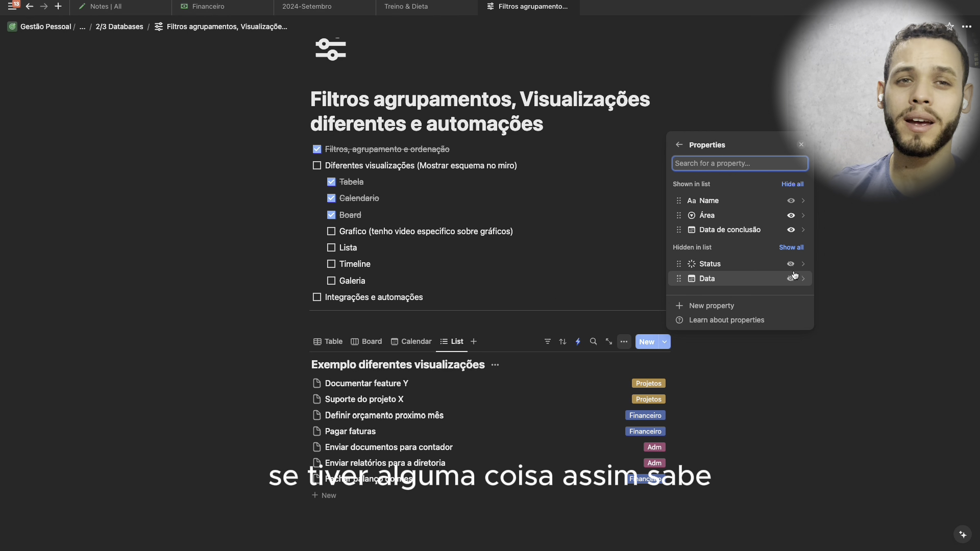
pyautogui.click(790, 230)
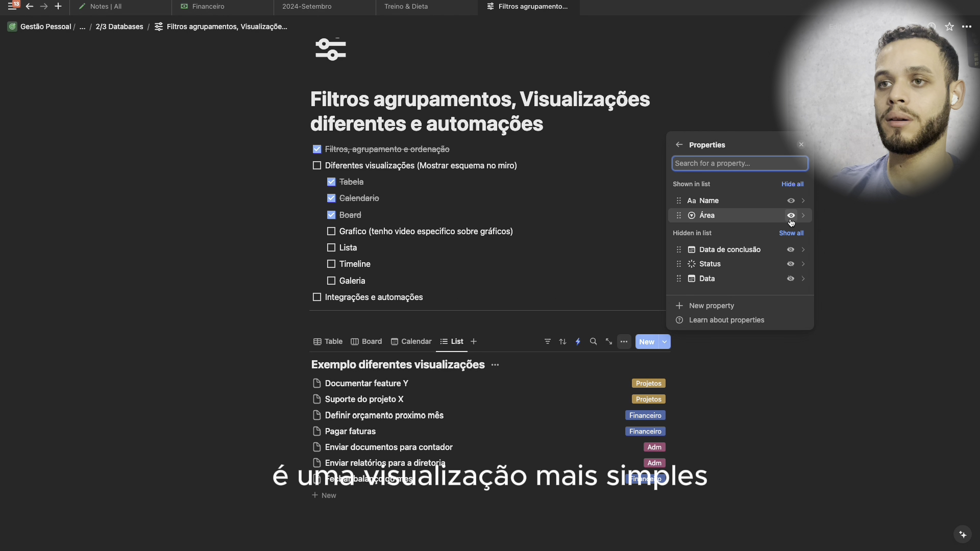
pyautogui.click(790, 217)
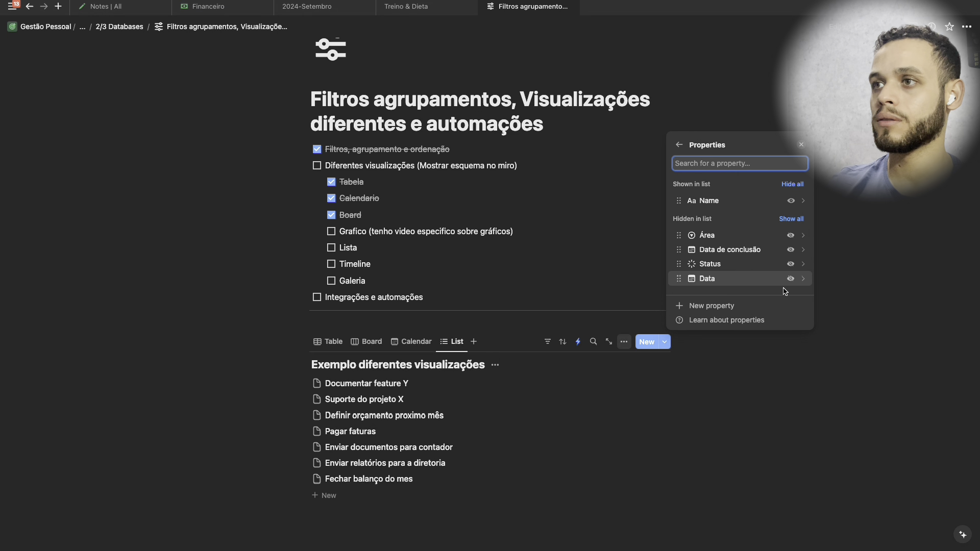
pyautogui.click(791, 235)
pyautogui.click(842, 272)
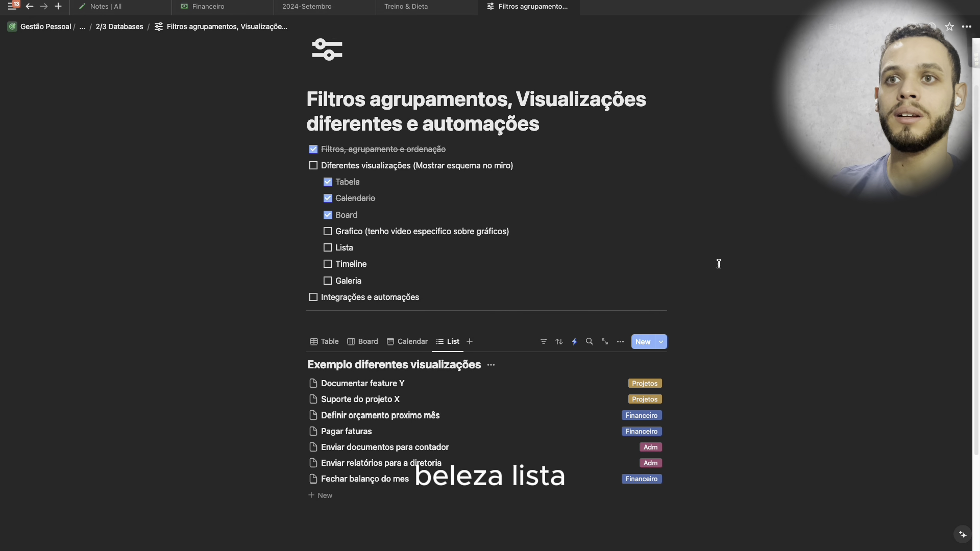
# - Check off Lista in the to-do list and add a Timeline view to the database
pyautogui.click(328, 247)
pyautogui.click(704, 325)
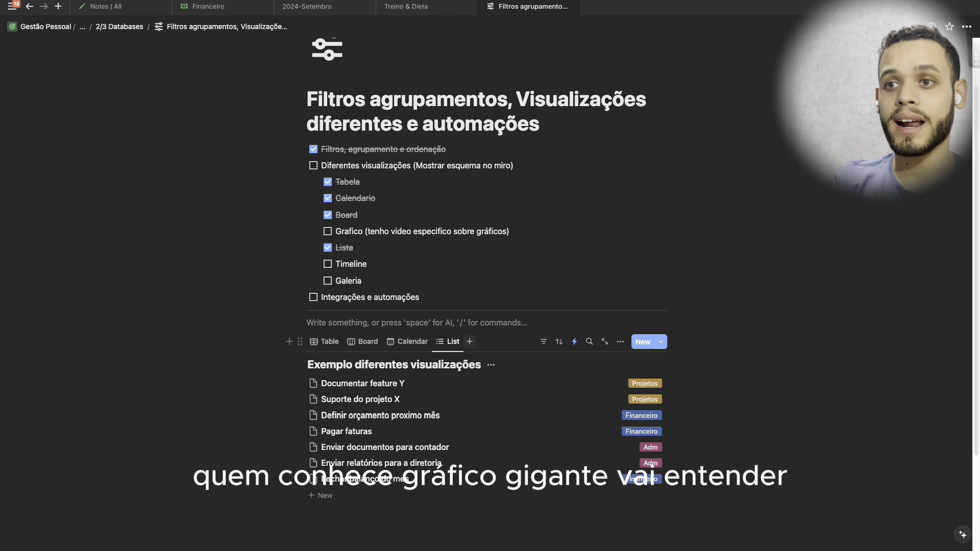
pyautogui.click(469, 341)
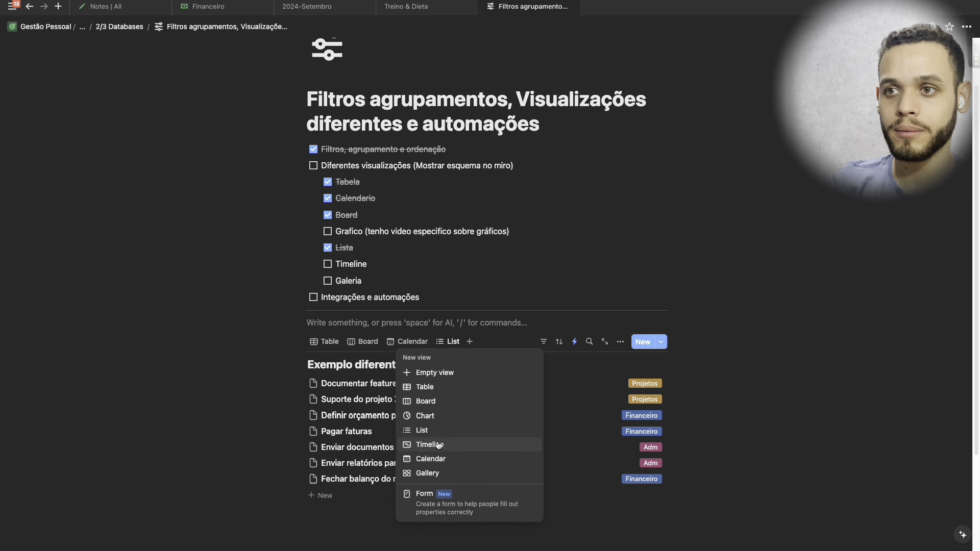
pyautogui.click(471, 444)
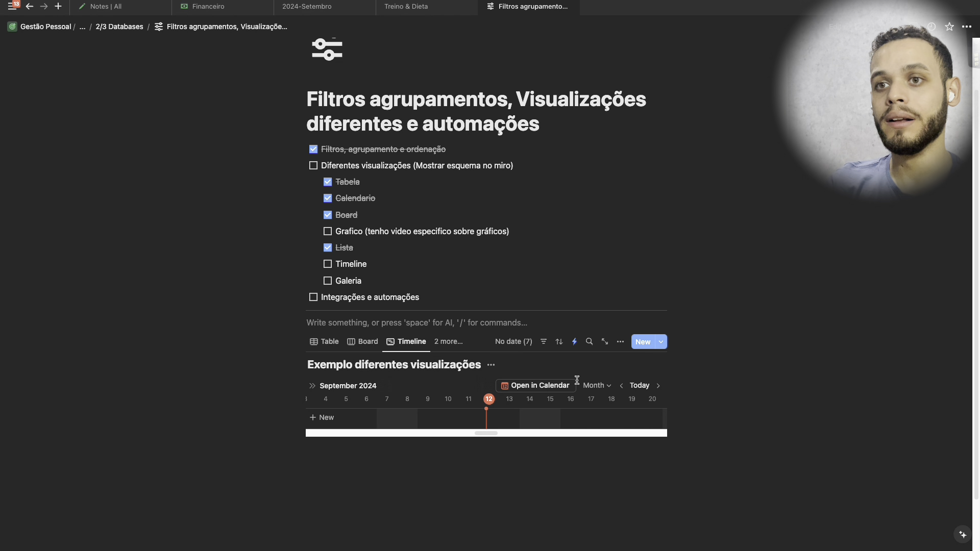
# - Set the Timeline view to show its pages by the Data property
pyautogui.click(620, 342)
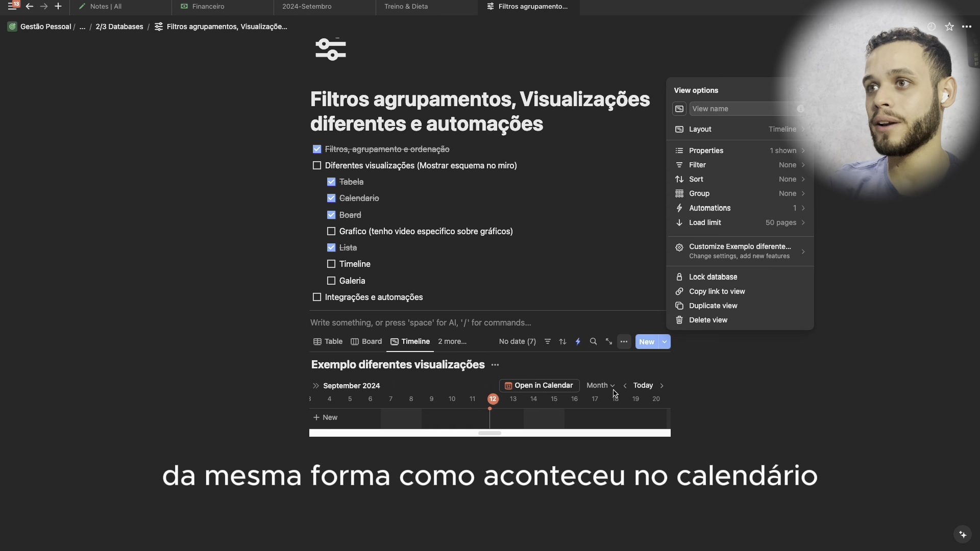
pyautogui.click(722, 136)
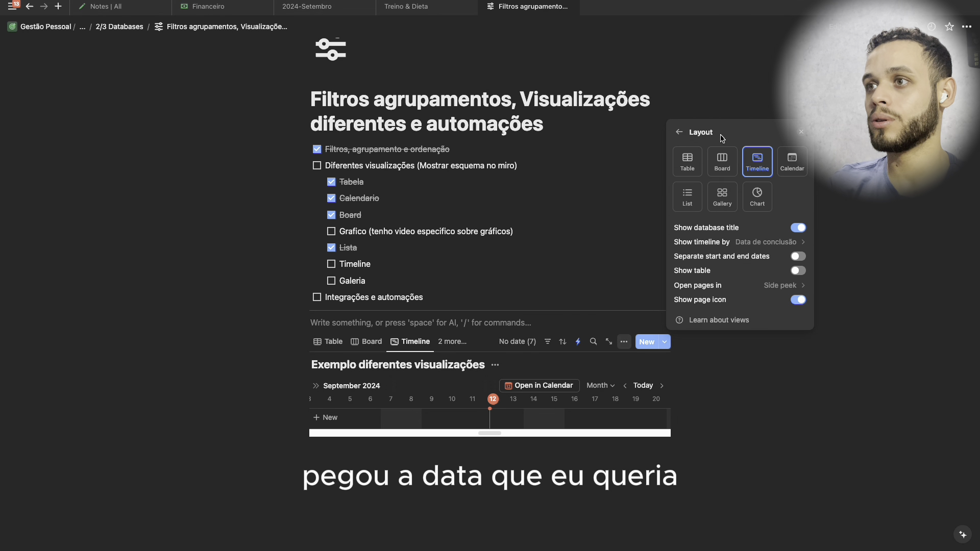
pyautogui.click(775, 241)
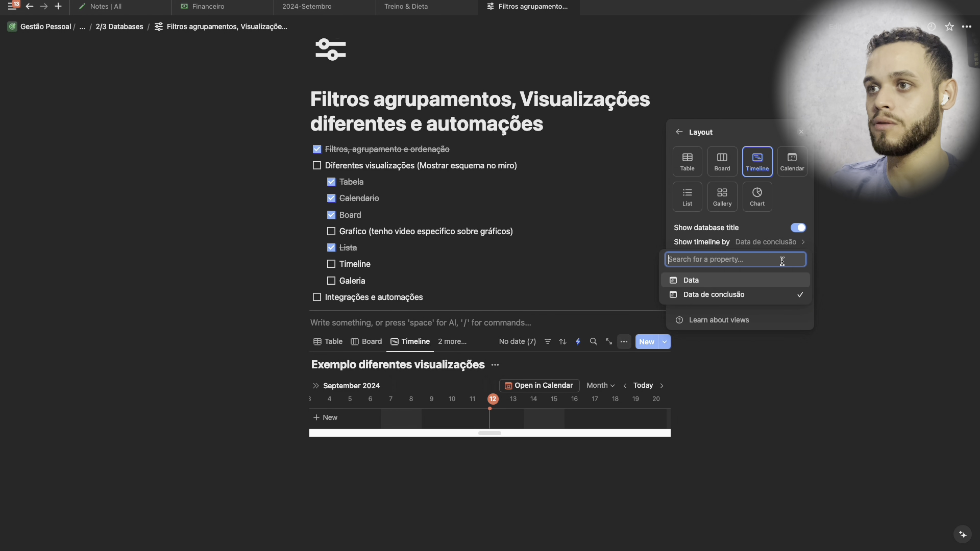
pyautogui.click(702, 282)
pyautogui.click(746, 393)
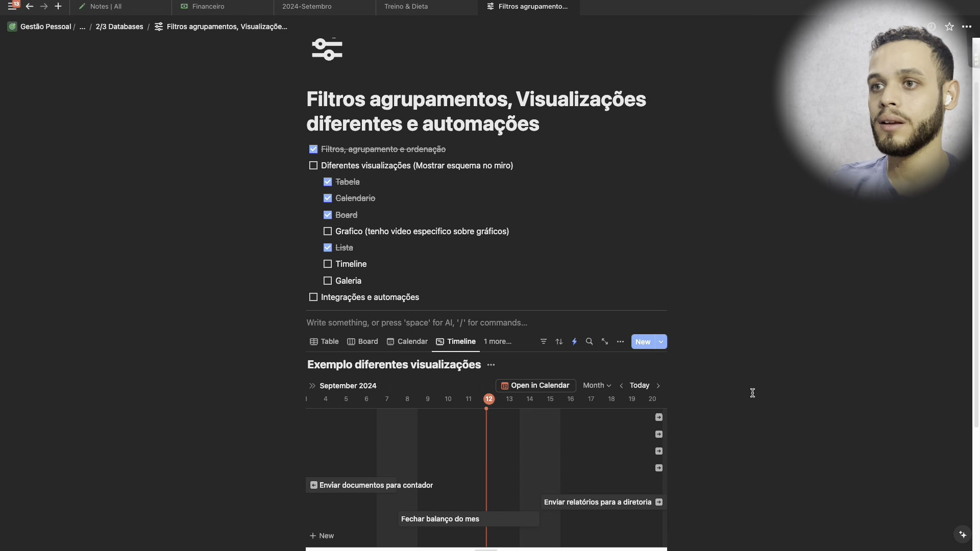
# - Examine how the pages are spread across August and September 2024 in the Timeline view
pyautogui.scroll(-2, 697, 379)
pyautogui.scroll(-1, 697, 379)
pyautogui.hscroll(-6, 548, 402)
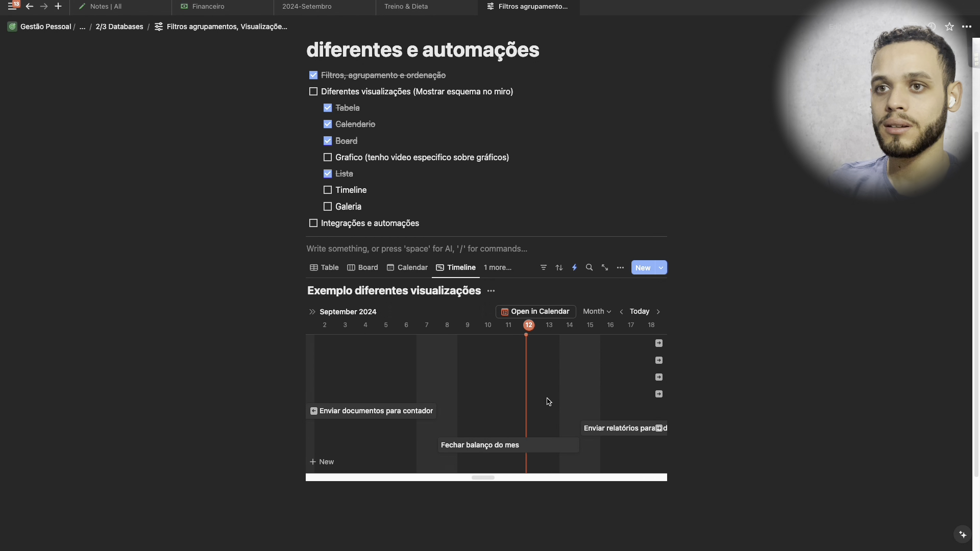
pyautogui.hscroll(2, 547, 402)
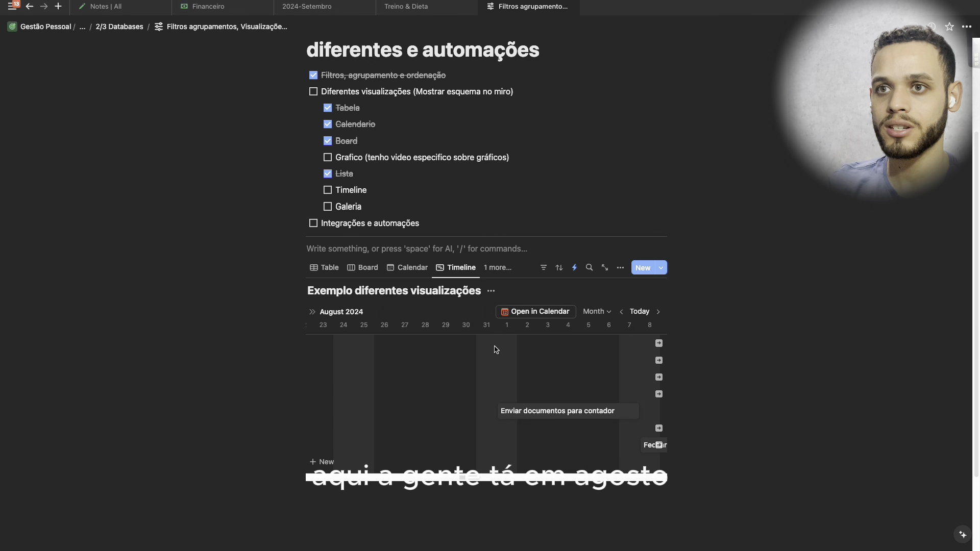
# - Follow the tasks week by week through September 2024 in the Timeline view, including the shaded weekends
pyautogui.hscroll(6, 495, 350)
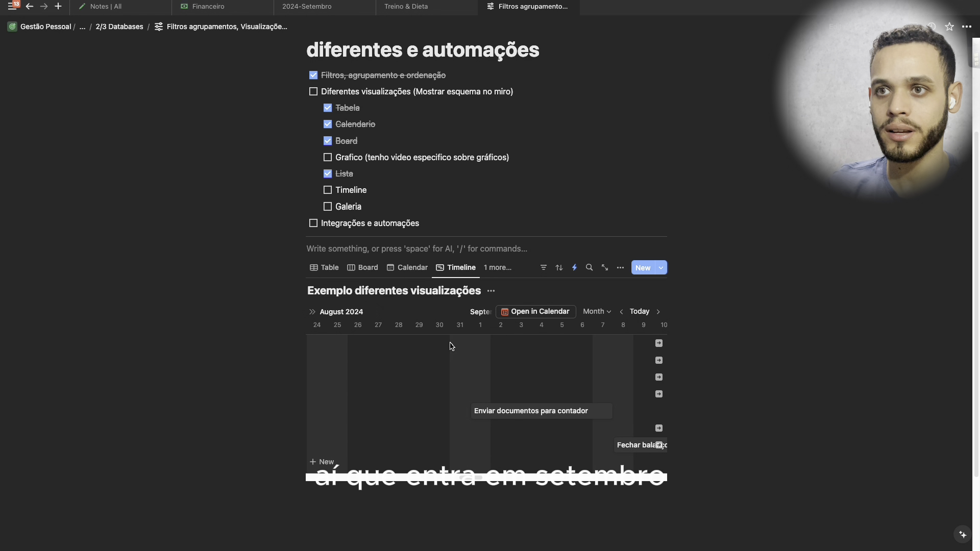
pyautogui.hscroll(-1, 387, 348)
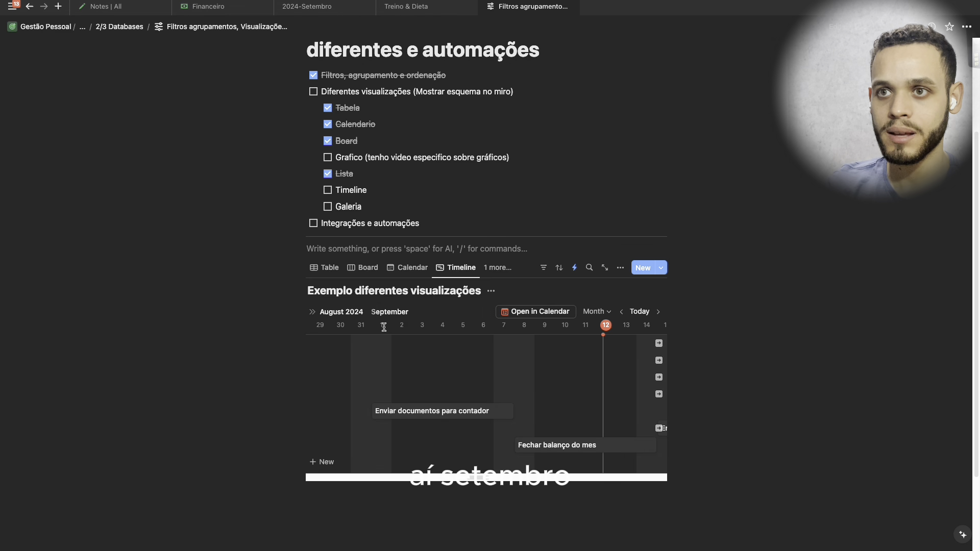
pyautogui.hscroll(4, 389, 357)
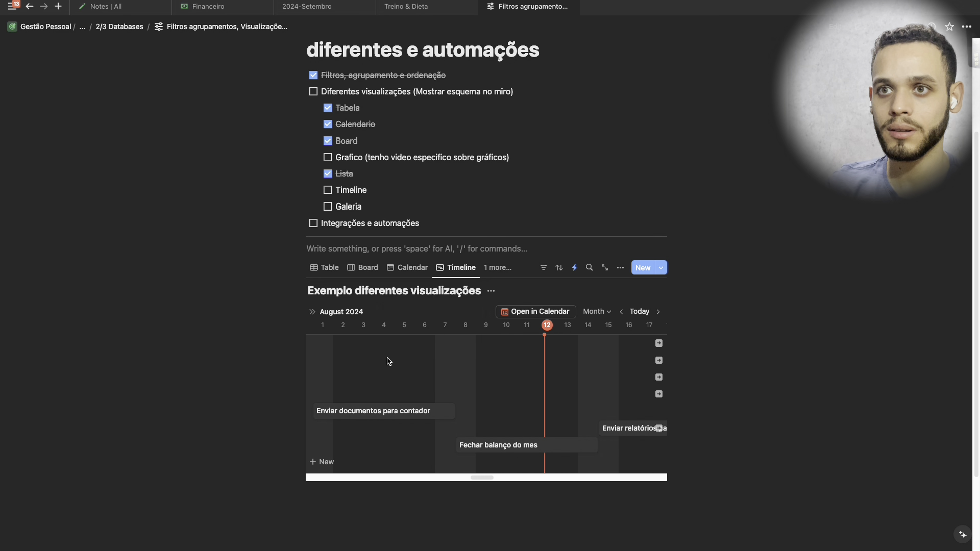
pyautogui.hscroll(6, 393, 362)
pyautogui.hscroll(3, 399, 363)
pyautogui.hscroll(5, 478, 368)
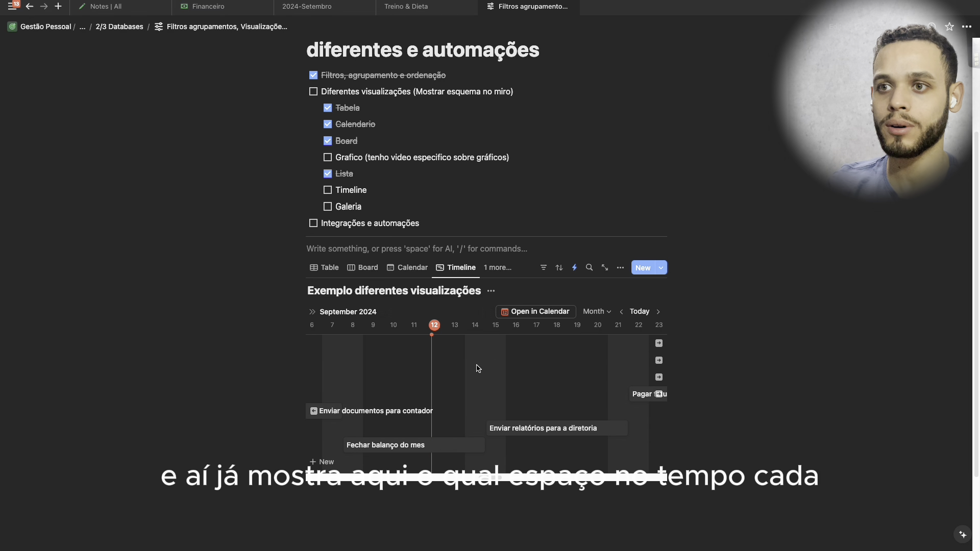
pyautogui.hscroll(8, 478, 368)
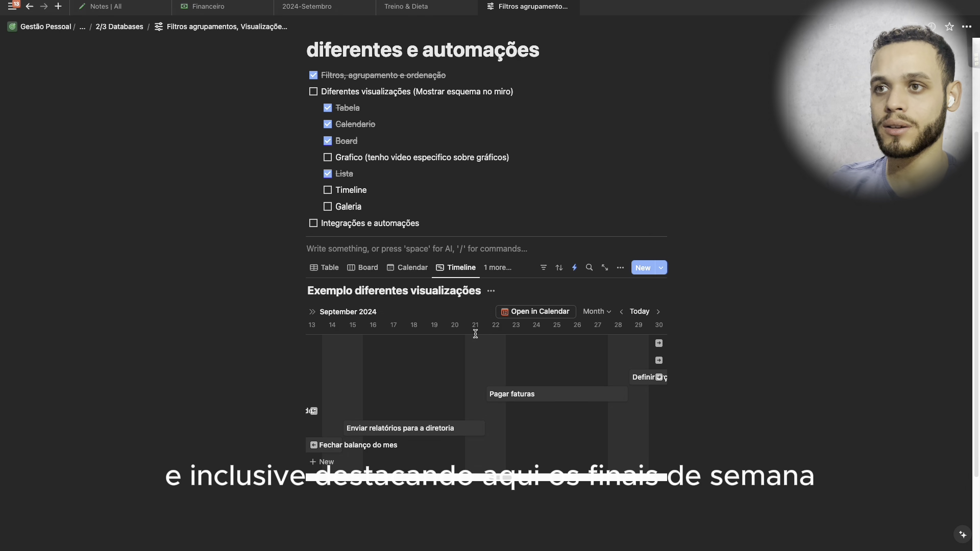
# - Review the Timeline view's options and layout settings without changing them, and close the options
pyautogui.click(622, 271)
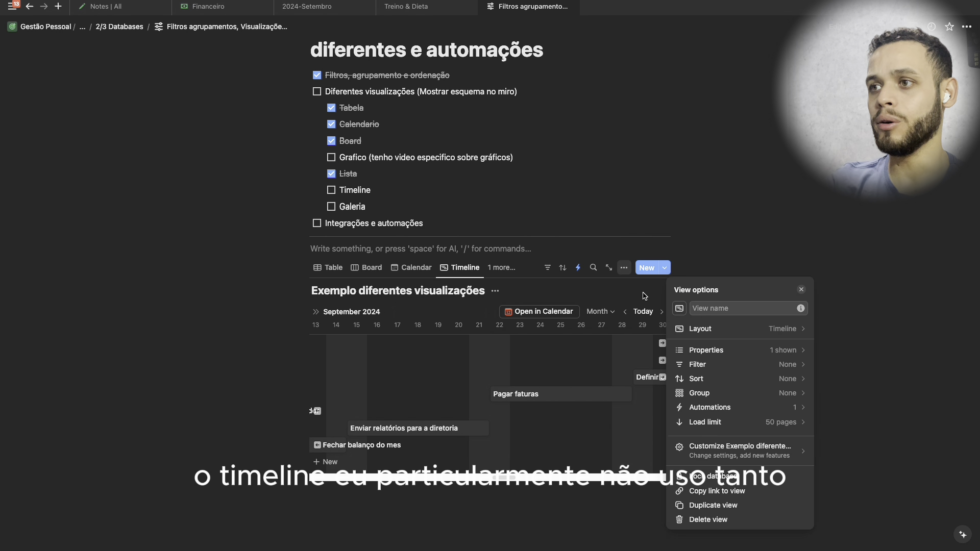
pyautogui.click(731, 335)
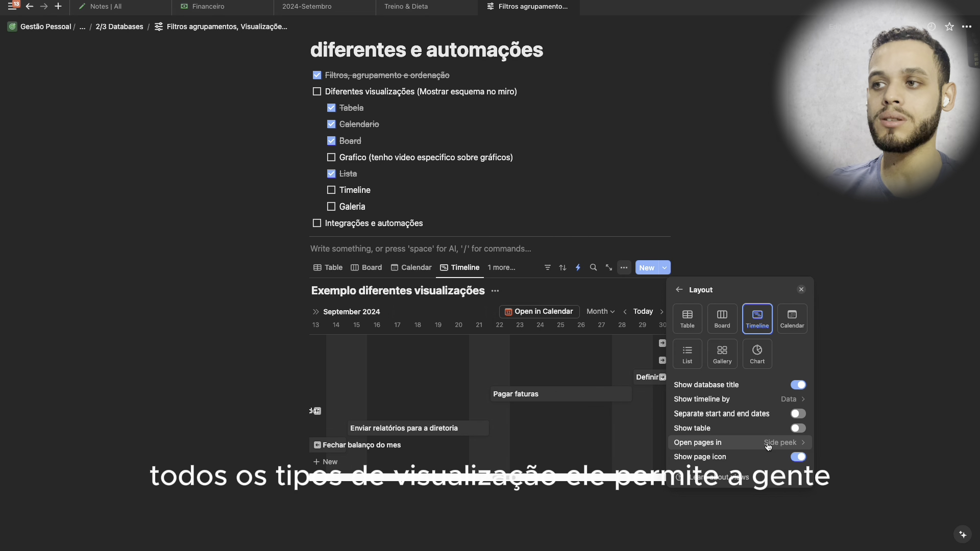
pyautogui.click(681, 290)
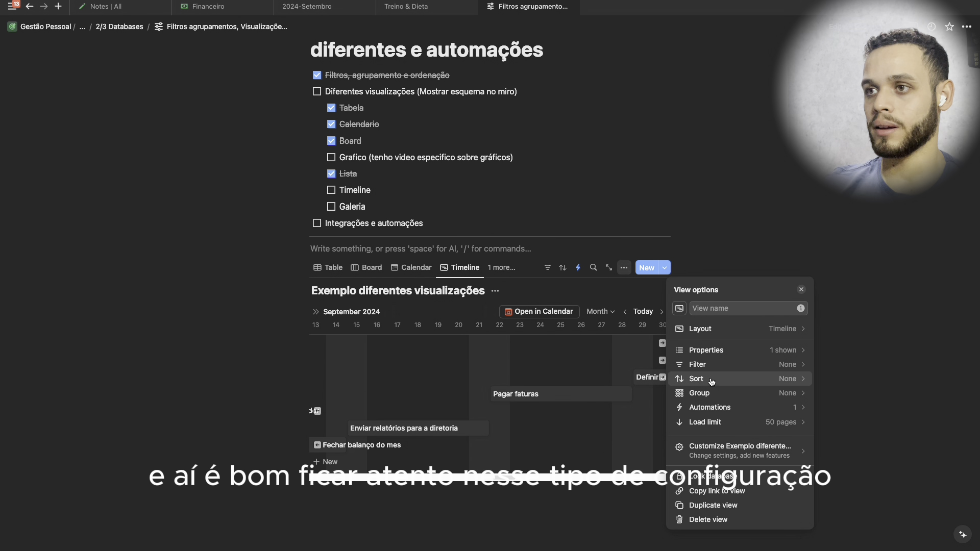
pyautogui.click(802, 289)
# - Check off Timeline and Galeria in the to-do list
pyautogui.hscroll(5, 631, 348)
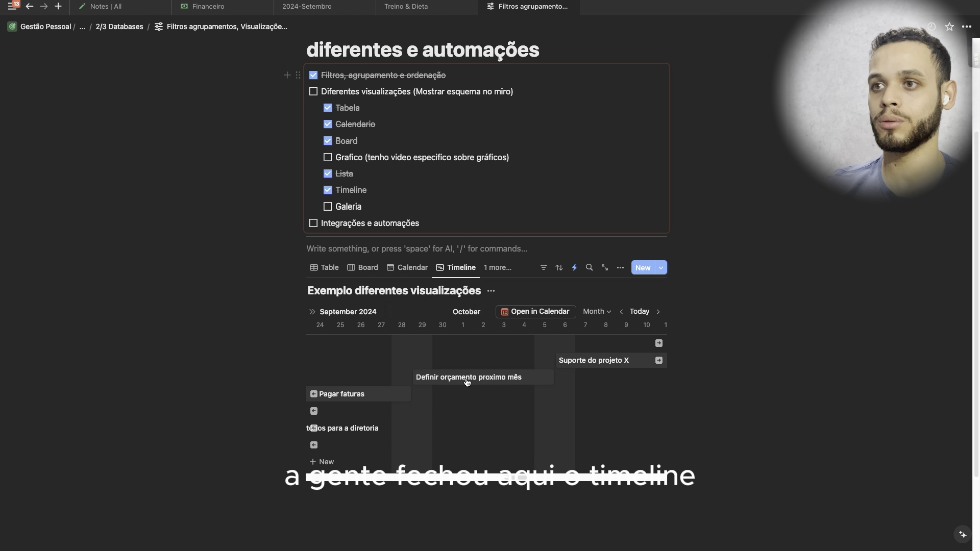
pyautogui.hscroll(5, 455, 372)
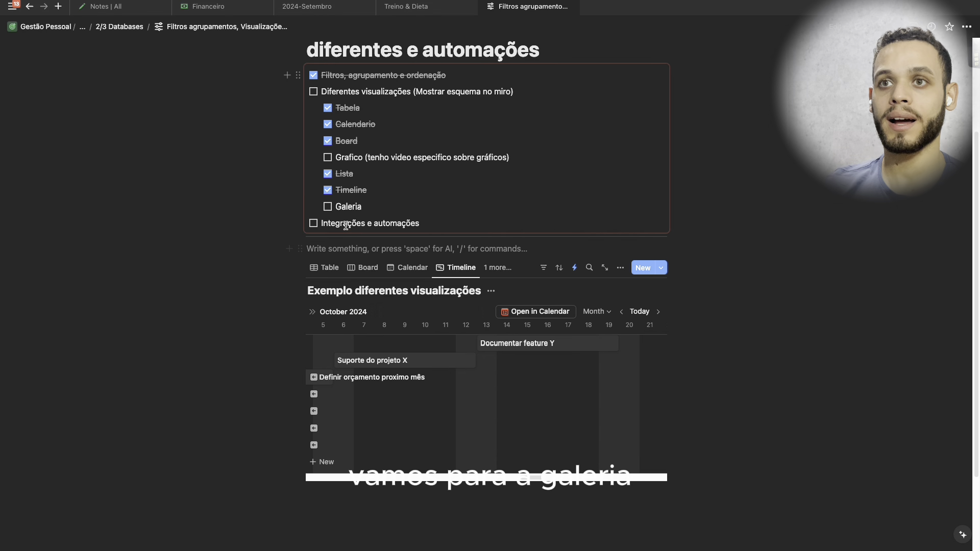
pyautogui.click(328, 206)
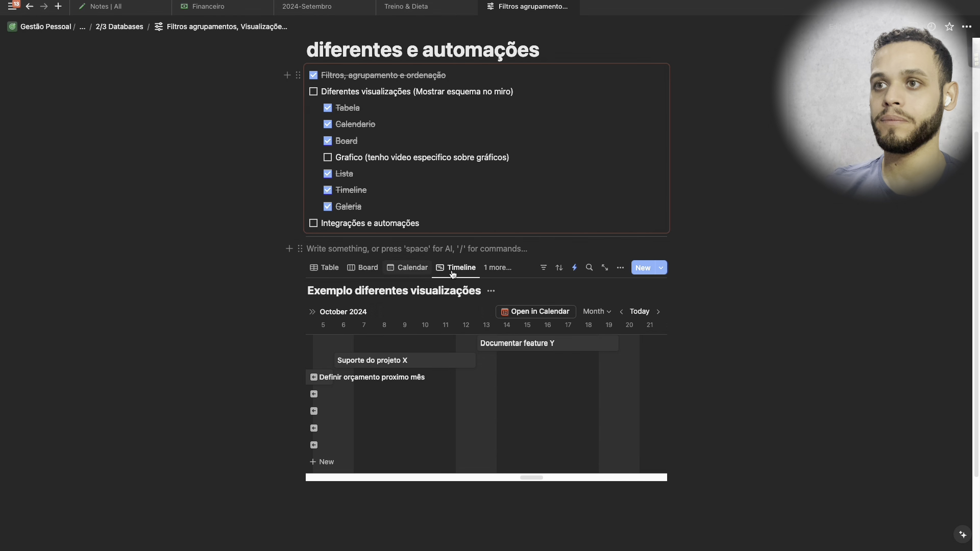
# - Set the page to full width so that all the database's view tabs fit side by side
pyautogui.click(496, 268)
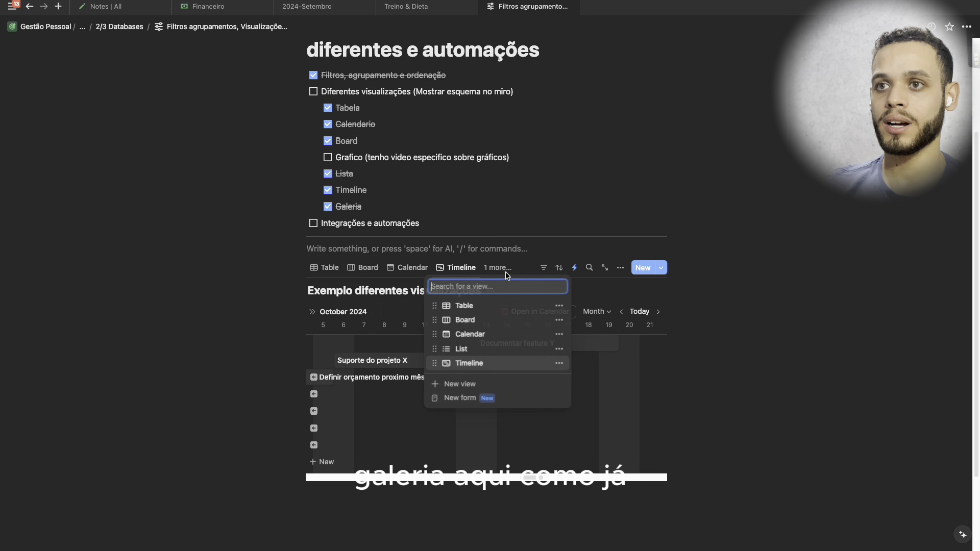
pyautogui.click(825, 149)
pyautogui.click(967, 28)
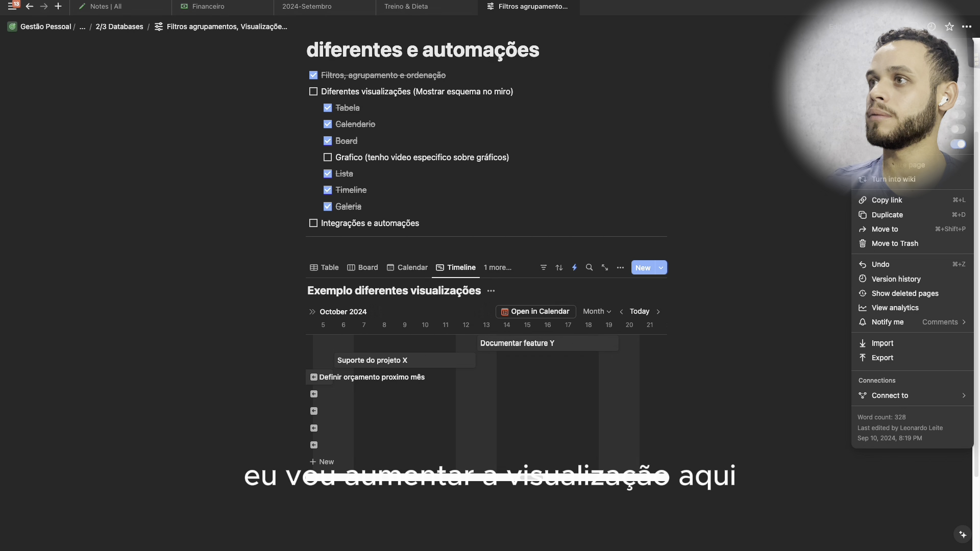
pyautogui.click(957, 101)
pyautogui.click(497, 260)
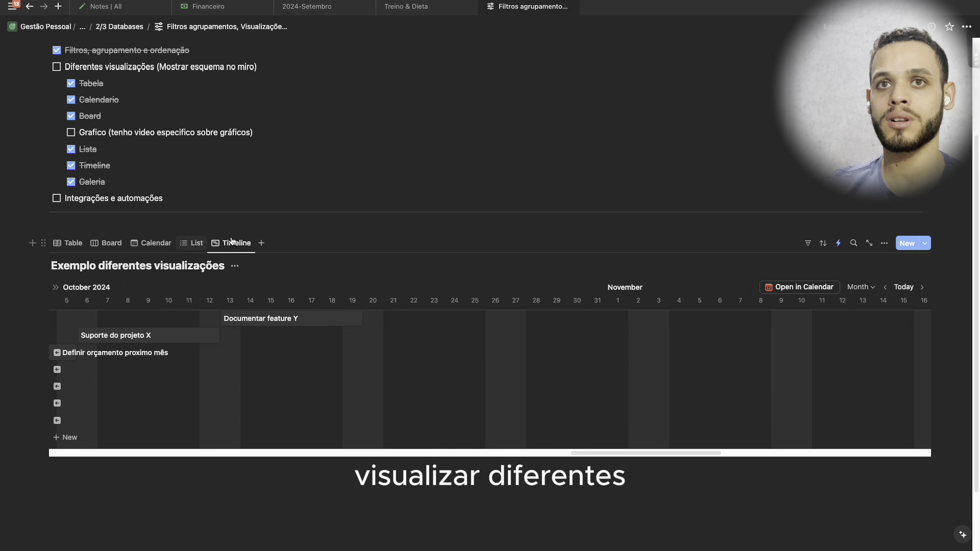
# - Add a Gallery view to the Exemplo diferentes visualizações database
pyautogui.scroll(1, 264, 265)
pyautogui.click(261, 270)
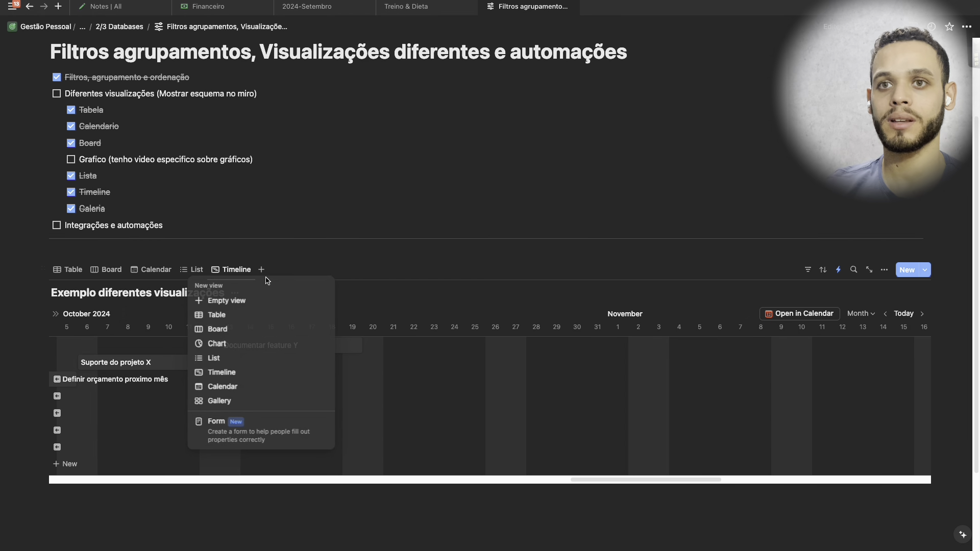
pyautogui.click(239, 401)
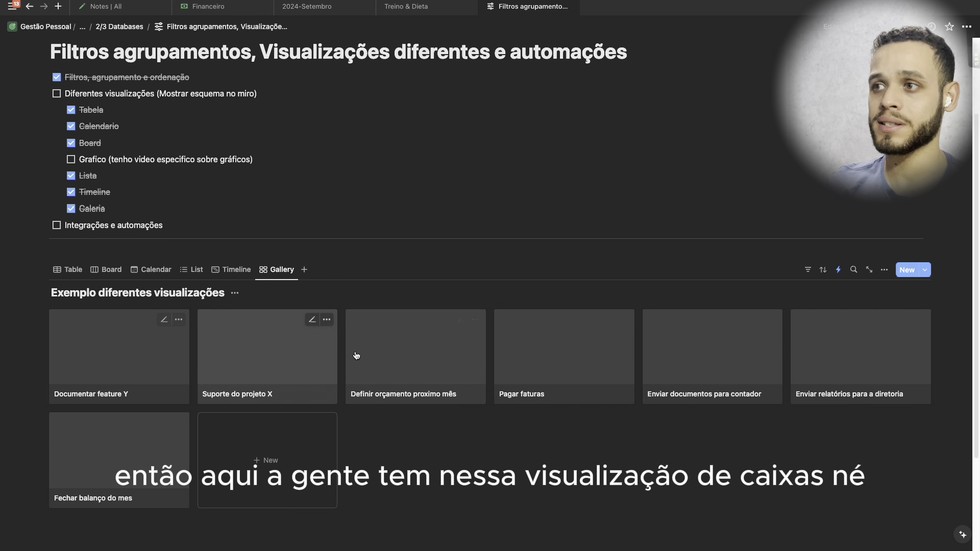
# - Show the Status and Área properties on the Gallery view's cards
pyautogui.click(882, 269)
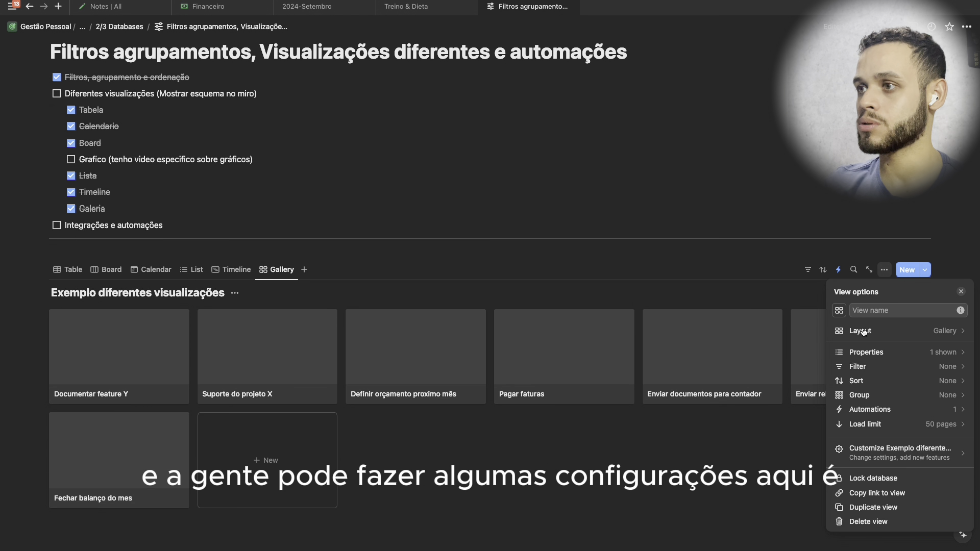
pyautogui.click(879, 353)
pyautogui.click(950, 411)
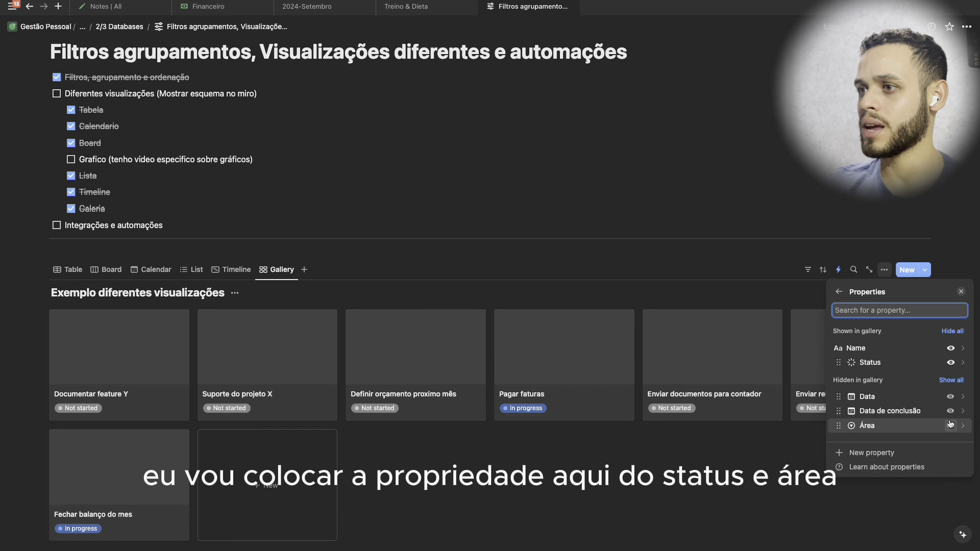
pyautogui.click(950, 426)
pyautogui.click(767, 493)
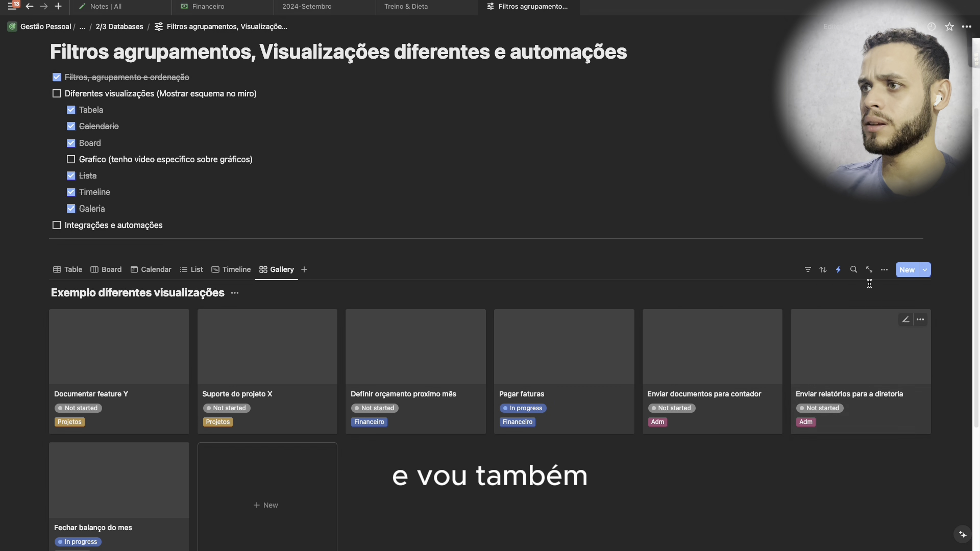
# - Set the Gallery view's card preview to Page cover
pyautogui.click(884, 271)
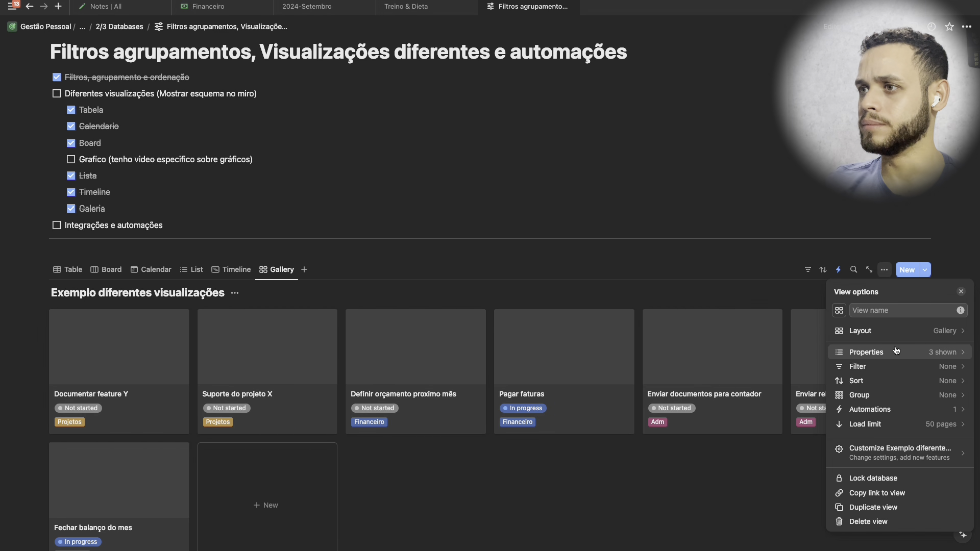
pyautogui.click(883, 332)
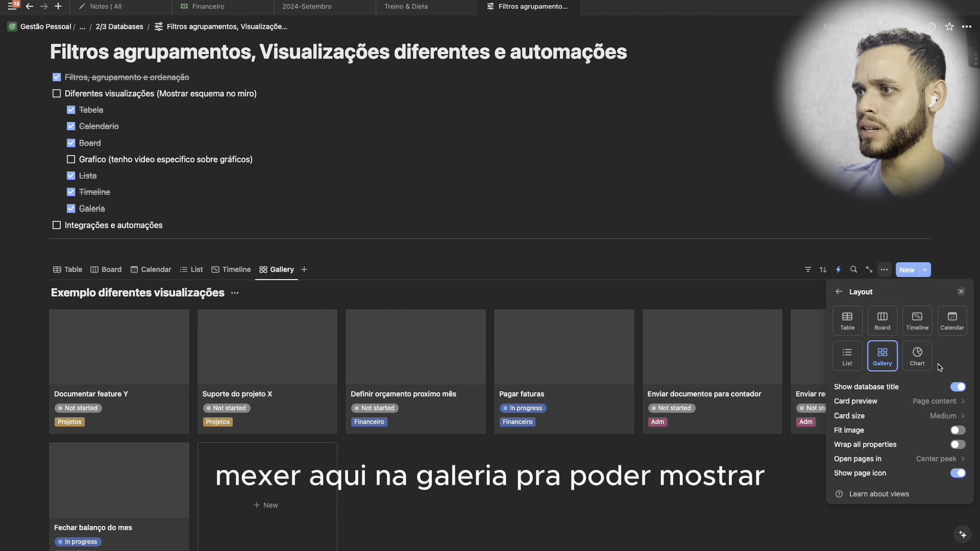
pyautogui.click(949, 407)
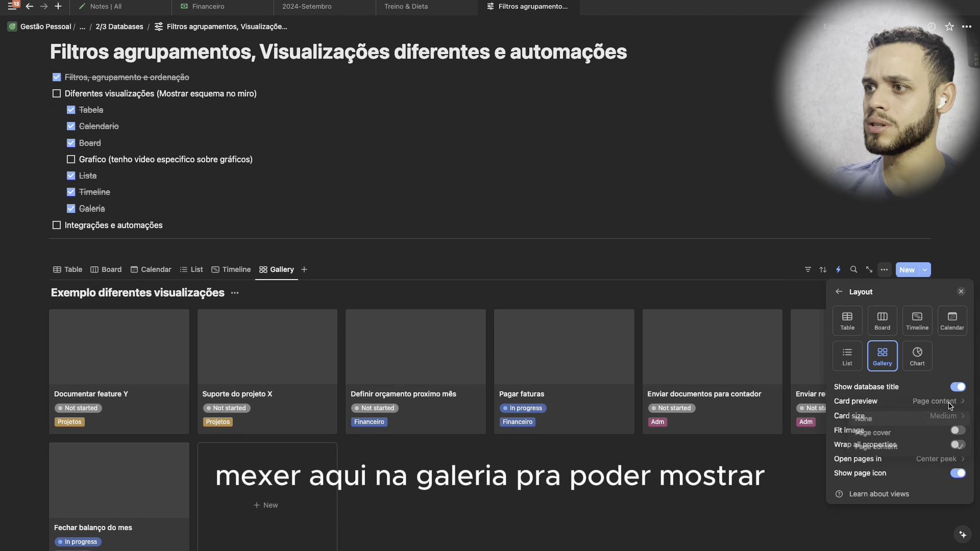
pyautogui.click(896, 435)
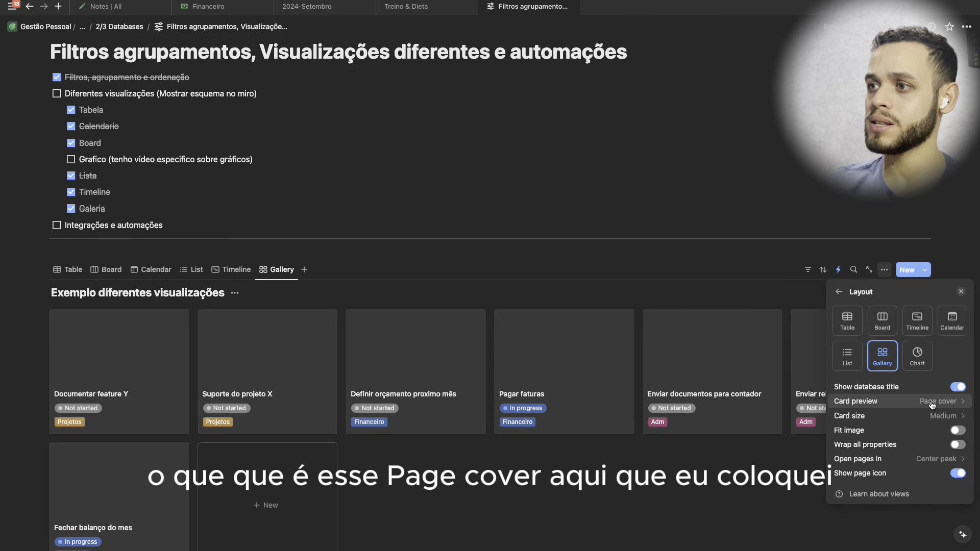
pyautogui.click(811, 468)
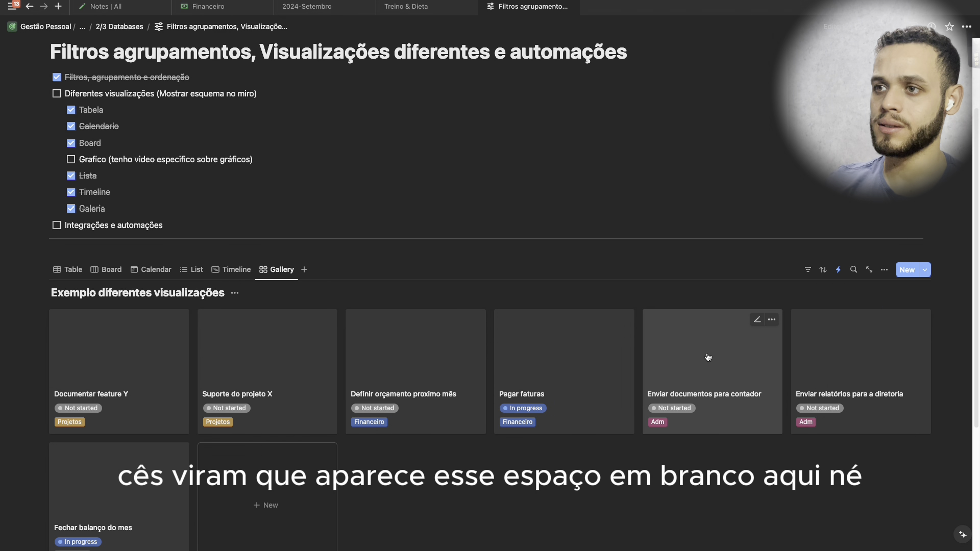
# - Add a cover to the Pagar faturas page and look through the upload, link and Unsplash sources for changing it
pyautogui.click(542, 340)
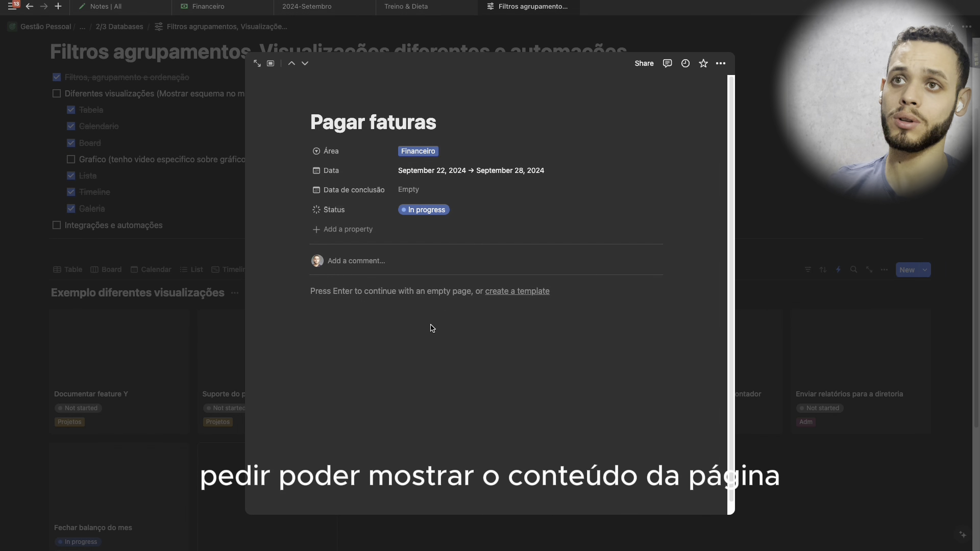
pyautogui.click(380, 99)
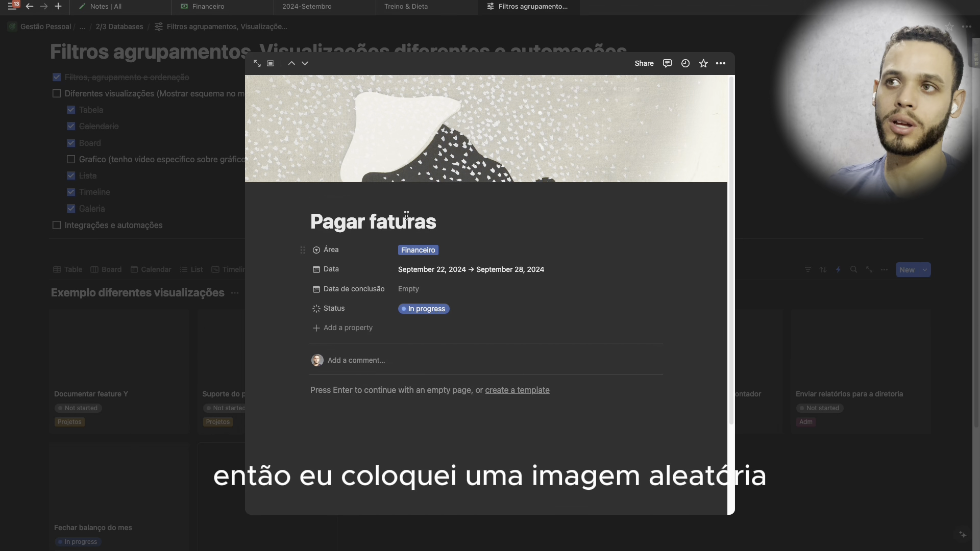
pyautogui.moveTo(663, 142)
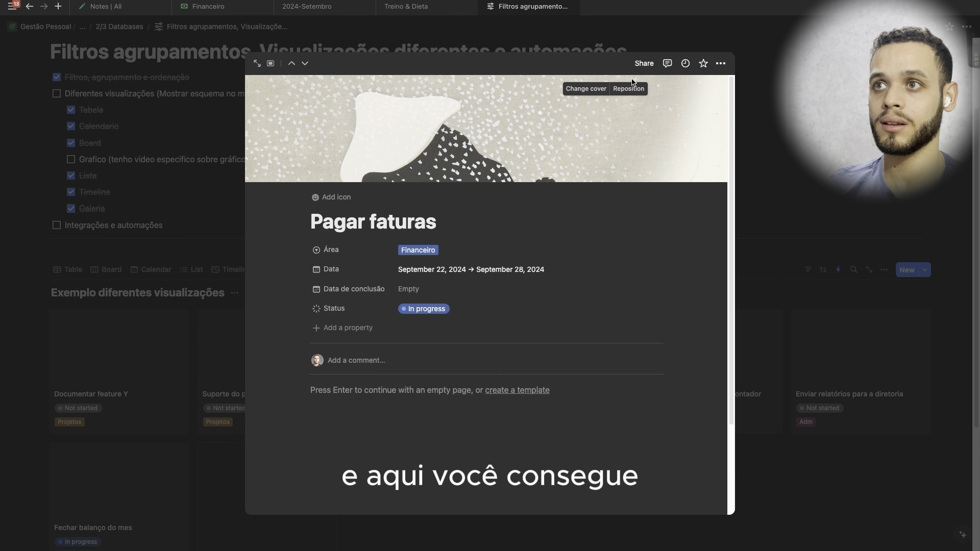
pyautogui.click(598, 89)
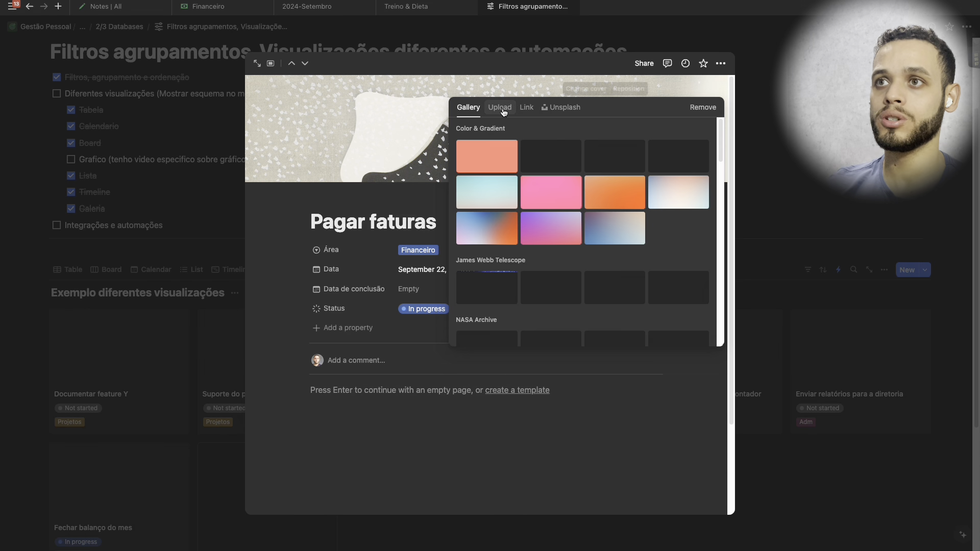
pyautogui.click(502, 109)
pyautogui.click(526, 107)
pyautogui.click(561, 107)
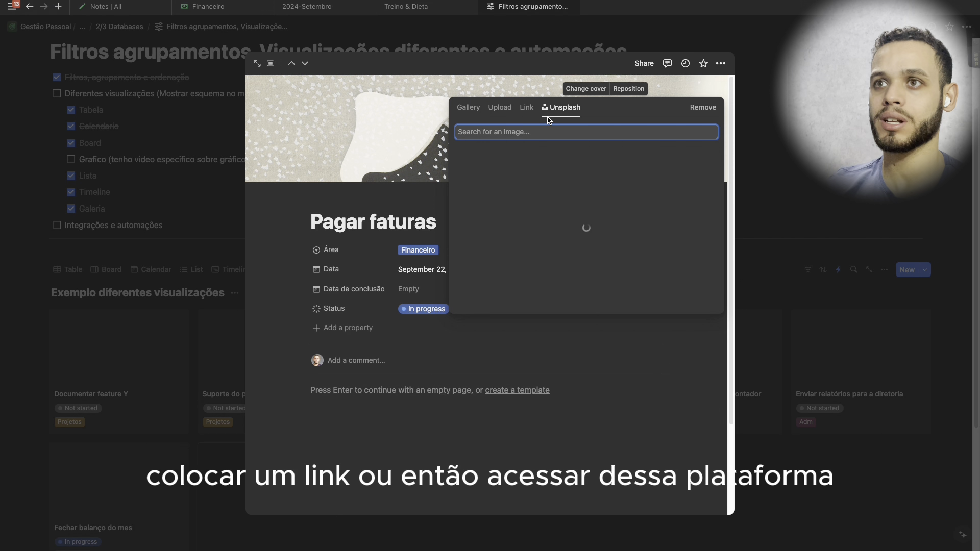
# - Change the Pagar faturas cover to the third James Webb Telescope image and close the page
pyautogui.click(468, 107)
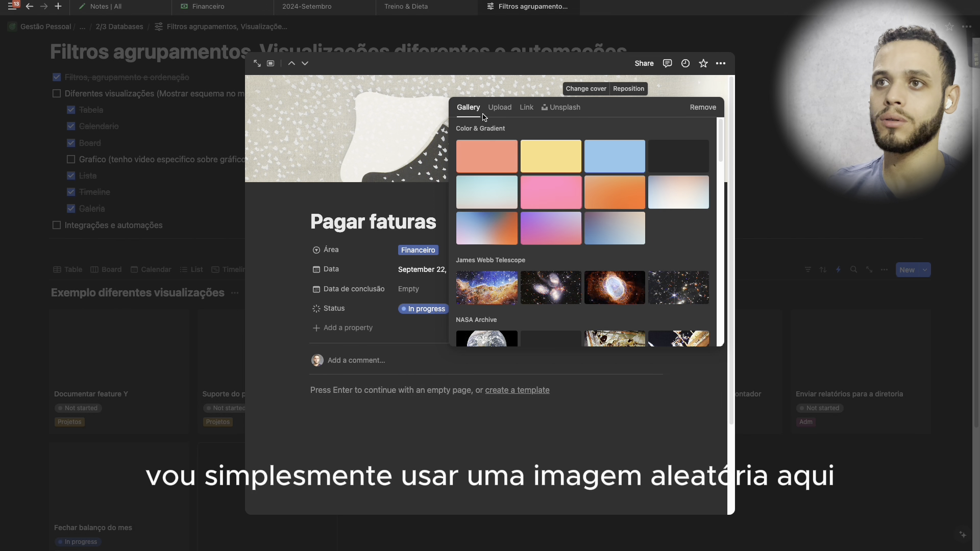
pyautogui.click(623, 291)
pyautogui.click(736, 172)
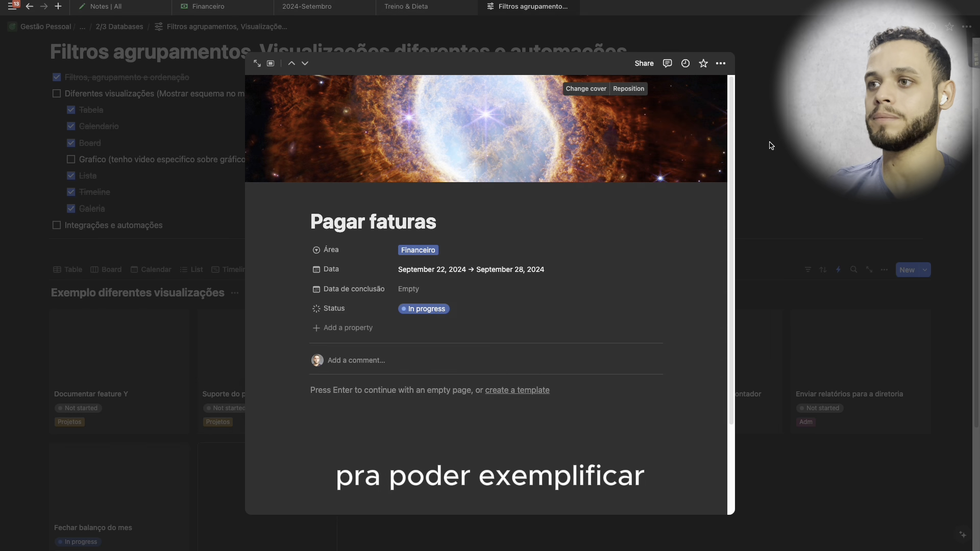
pyautogui.click(735, 172)
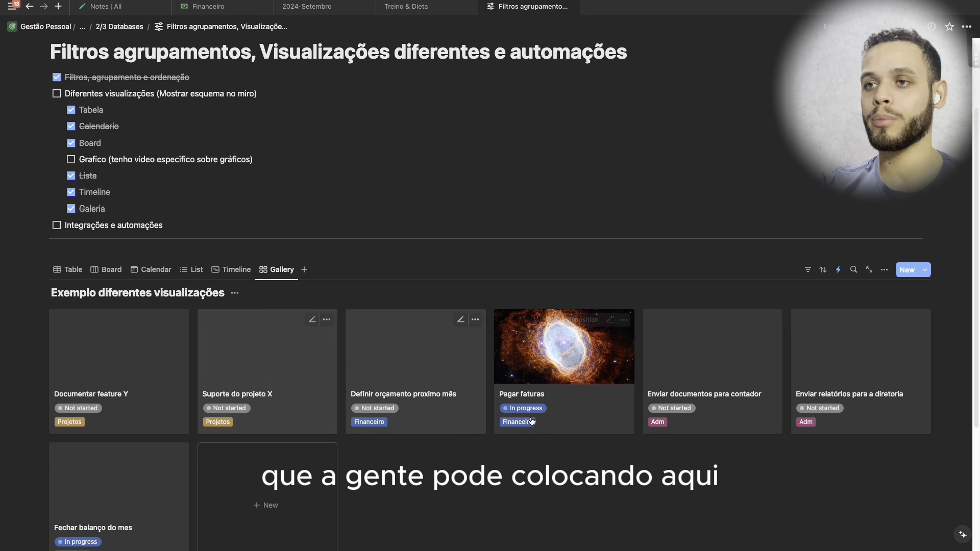
# - Add a bulleted item reading "Info" to the body of the Pagar faturas page
pyautogui.click(594, 368)
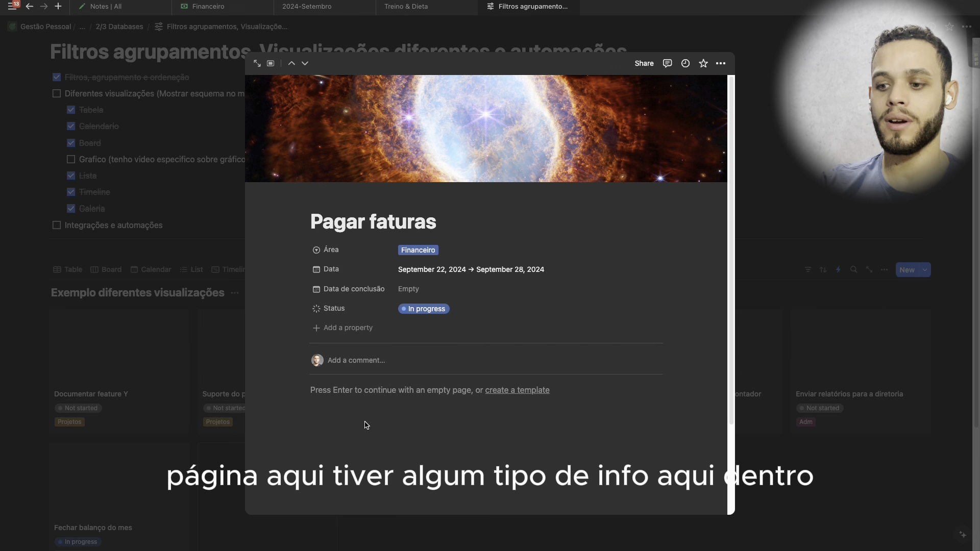
pyautogui.press('Return')
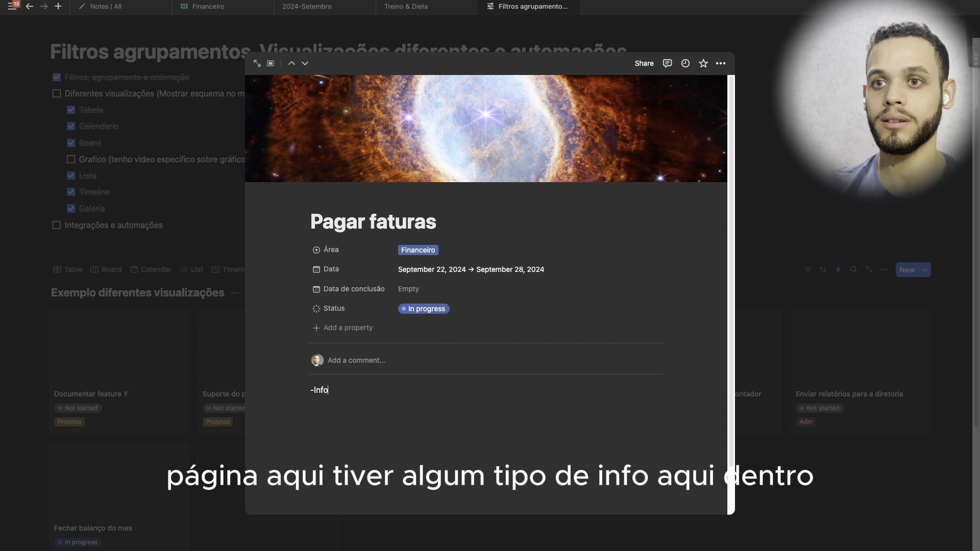
pyautogui.press('Left')
pyautogui.press('Left')
pyautogui.press('Left')
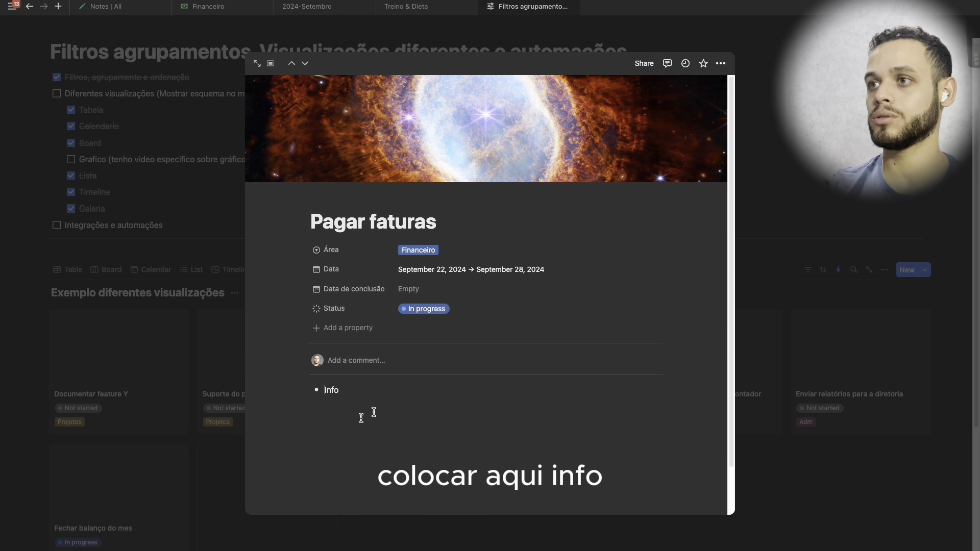
# - Close the Pagar faturas page and set the Gallery view's card preview to Page content
pyautogui.click(755, 190)
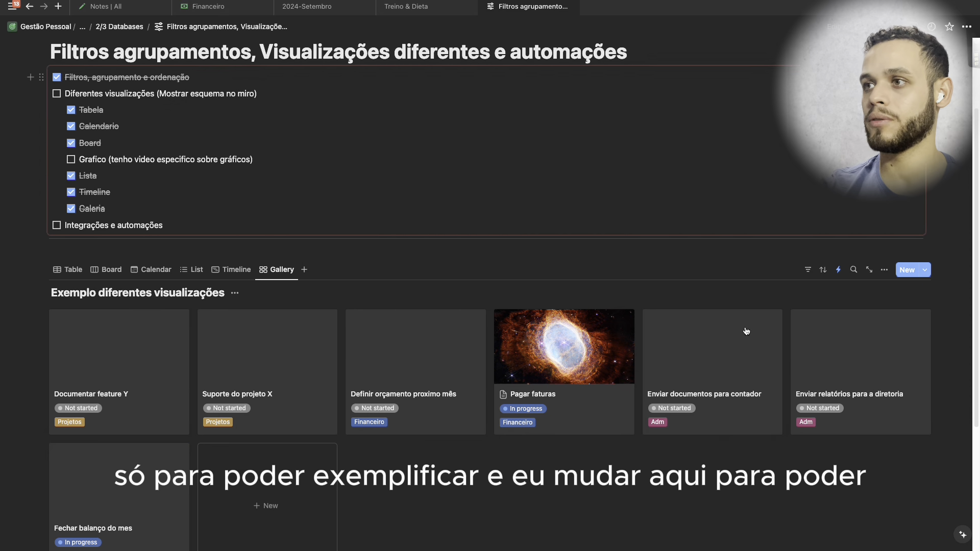
pyautogui.click(886, 269)
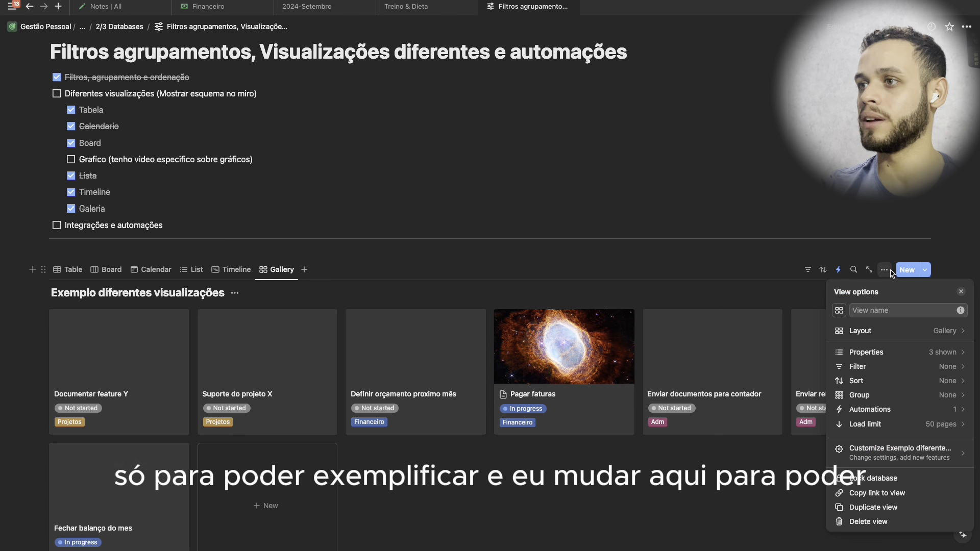
pyautogui.click(898, 338)
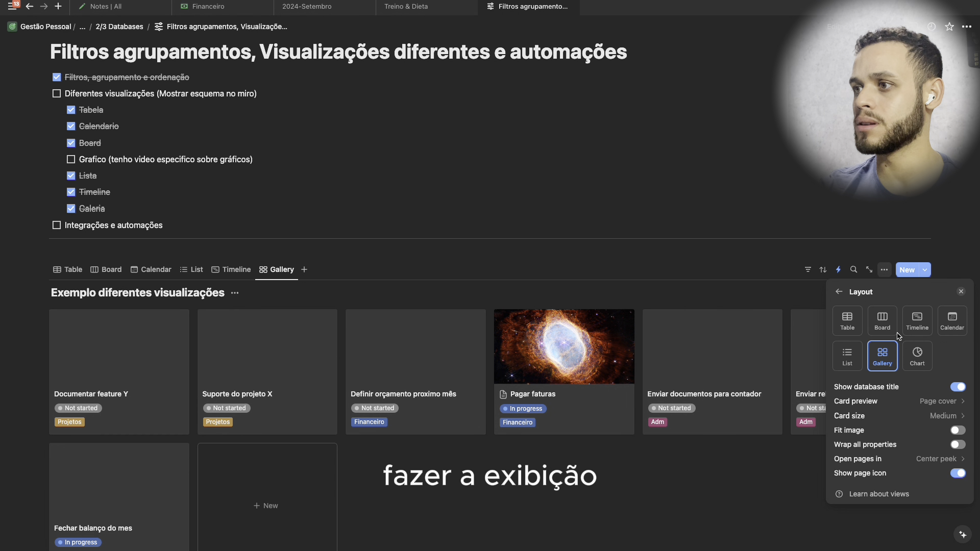
pyautogui.click(946, 407)
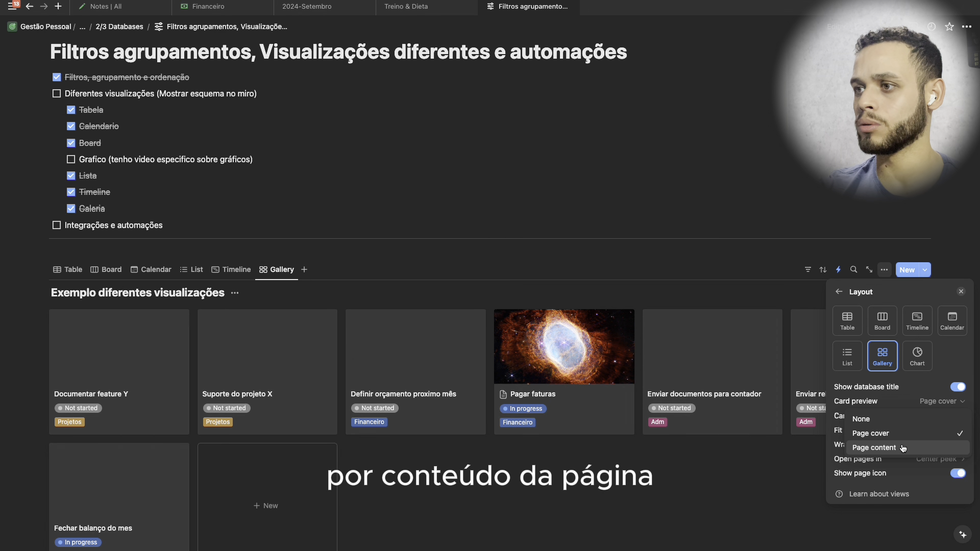
pyautogui.click(874, 448)
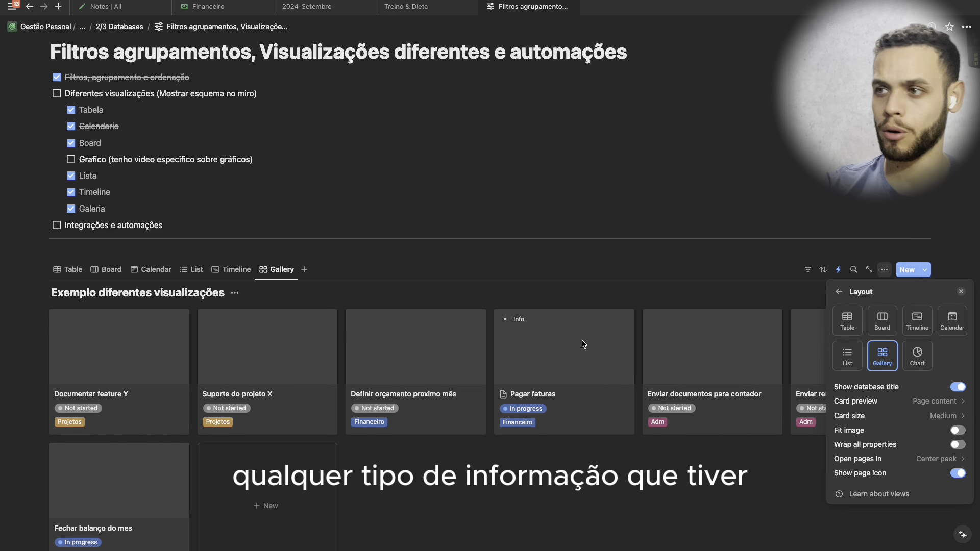
pyautogui.click(585, 494)
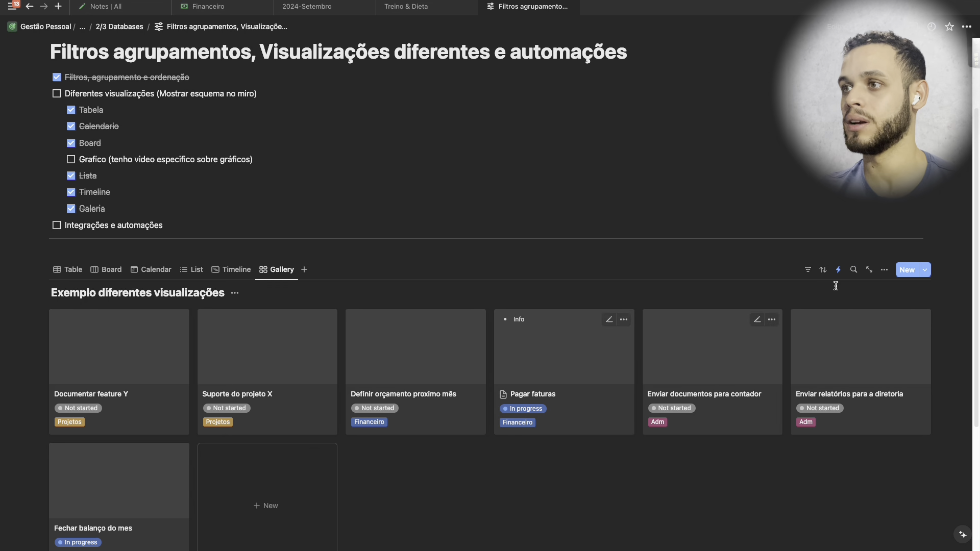
# - Set the Gallery view's card preview back to Page cover
pyautogui.click(884, 270)
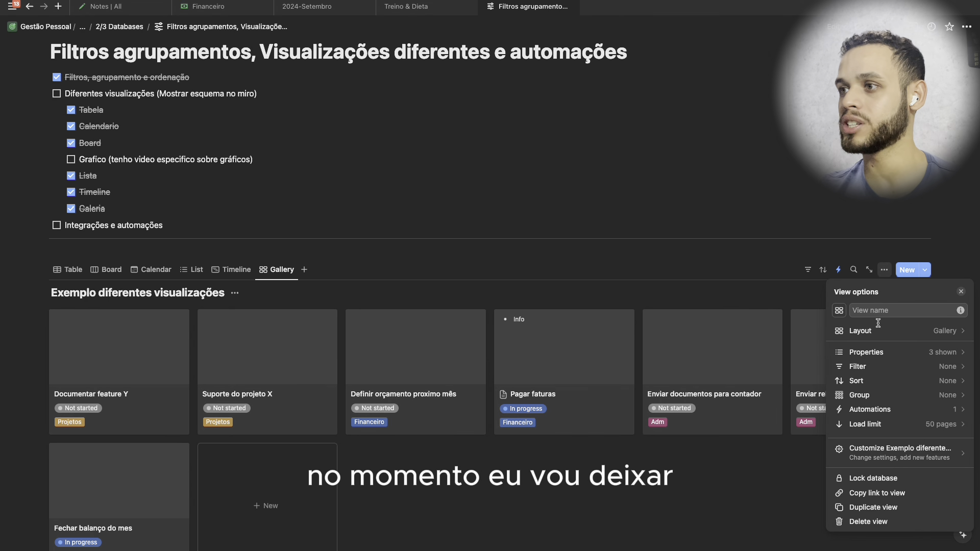
pyautogui.click(951, 340)
pyautogui.click(929, 401)
pyautogui.click(898, 433)
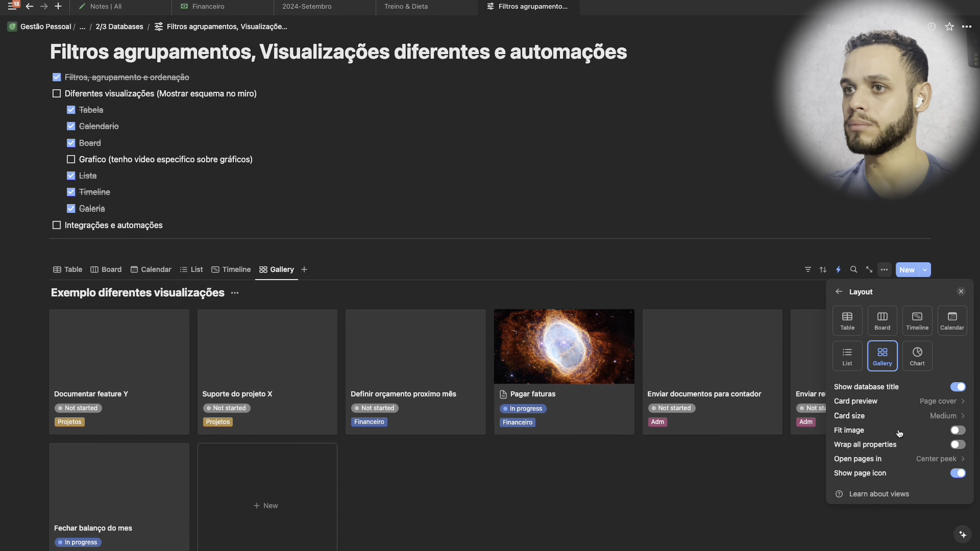
pyautogui.click(608, 444)
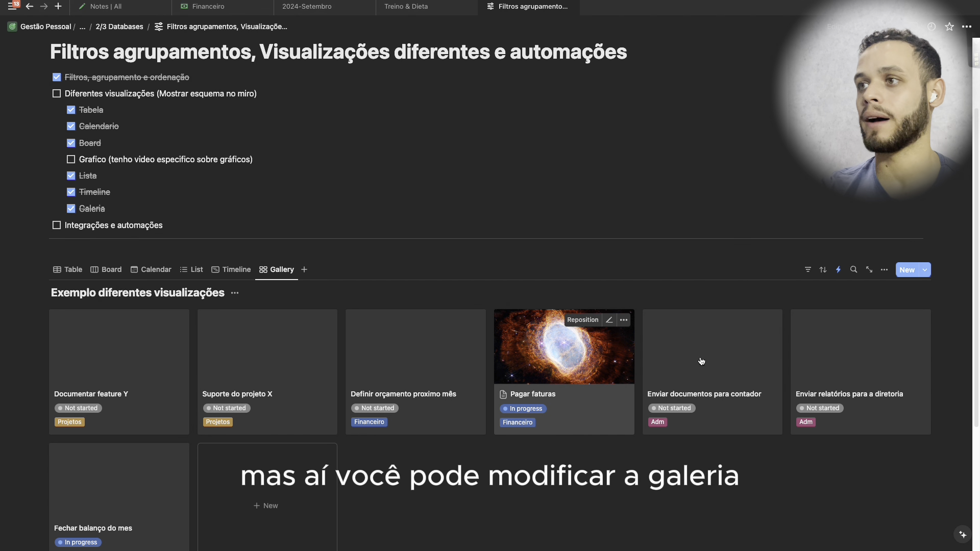
# - Set the Gallery view's card size to Small
pyautogui.click(884, 270)
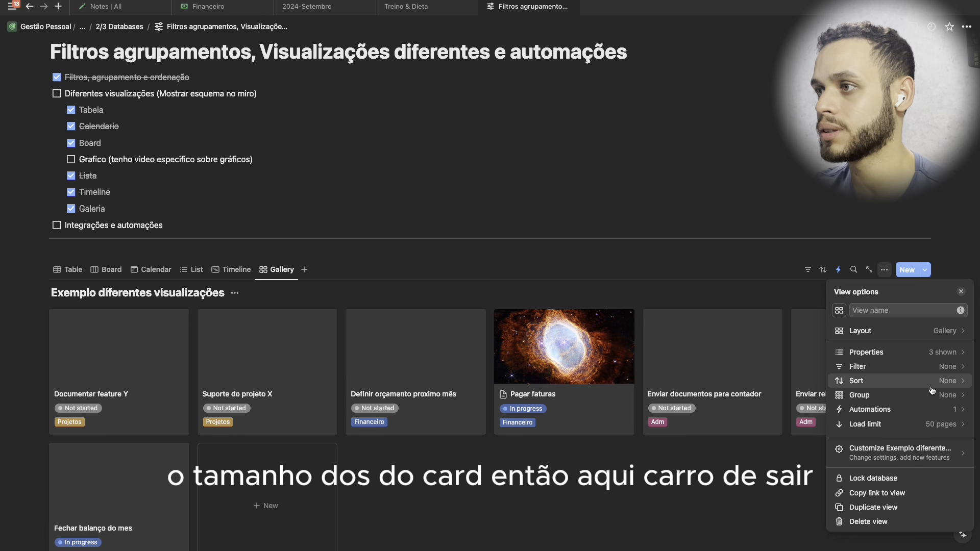
pyautogui.click(941, 332)
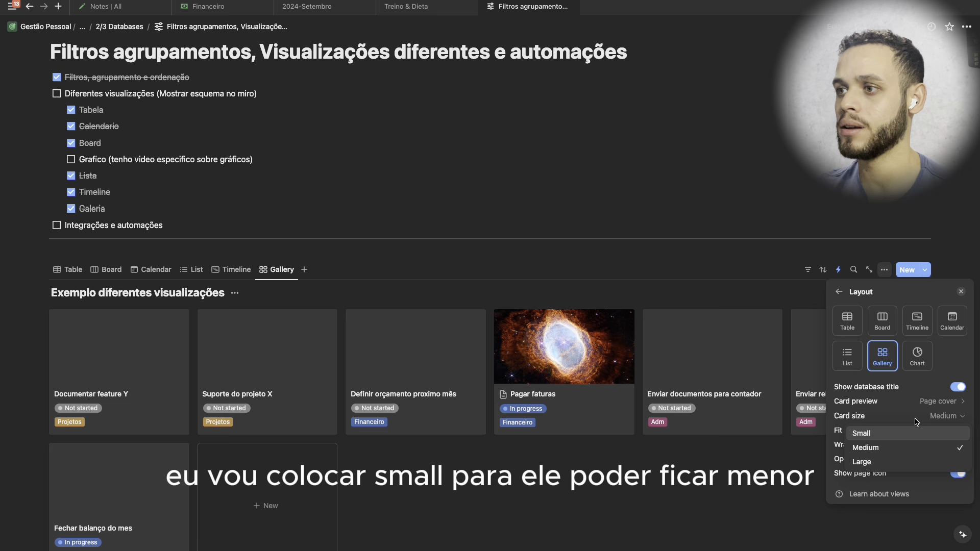
pyautogui.click(867, 434)
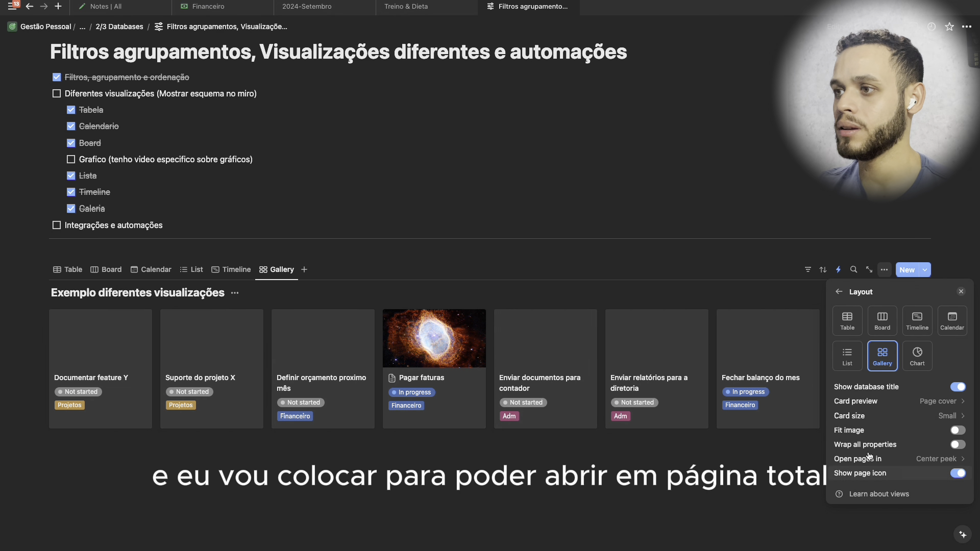
# - Set gallery pages to open in Full page, try it on the Enviar documentos para contador card, and return to the database page
pyautogui.click(938, 459)
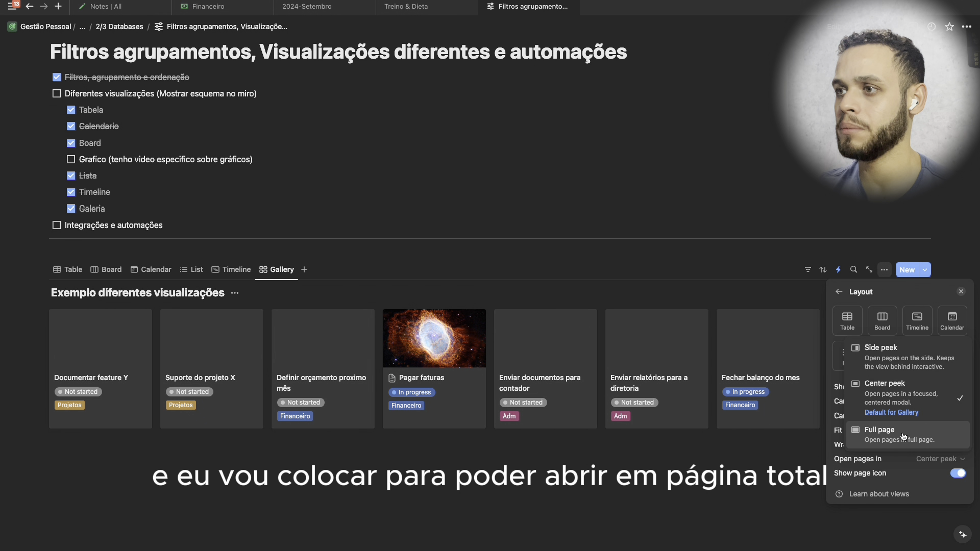
pyautogui.click(903, 436)
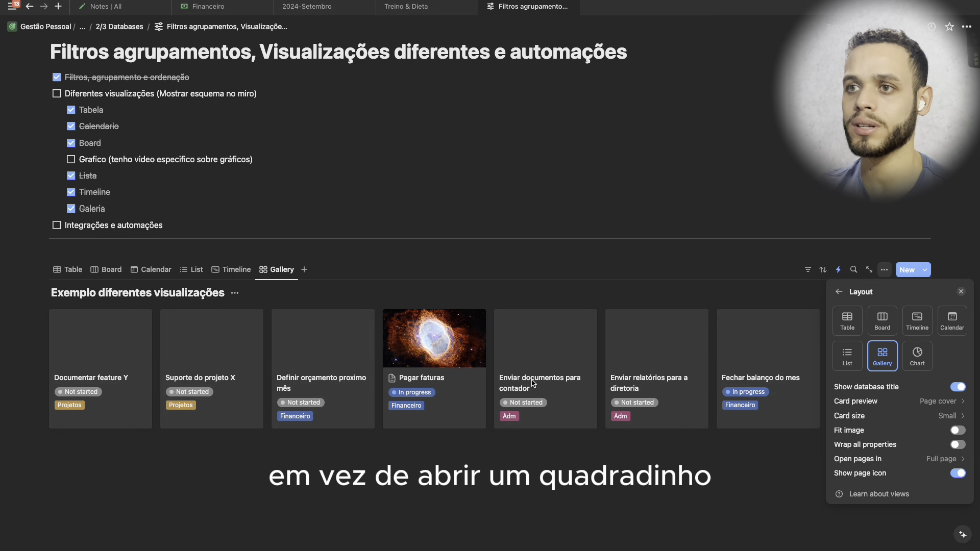
pyautogui.click(547, 342)
pyautogui.click(547, 342)
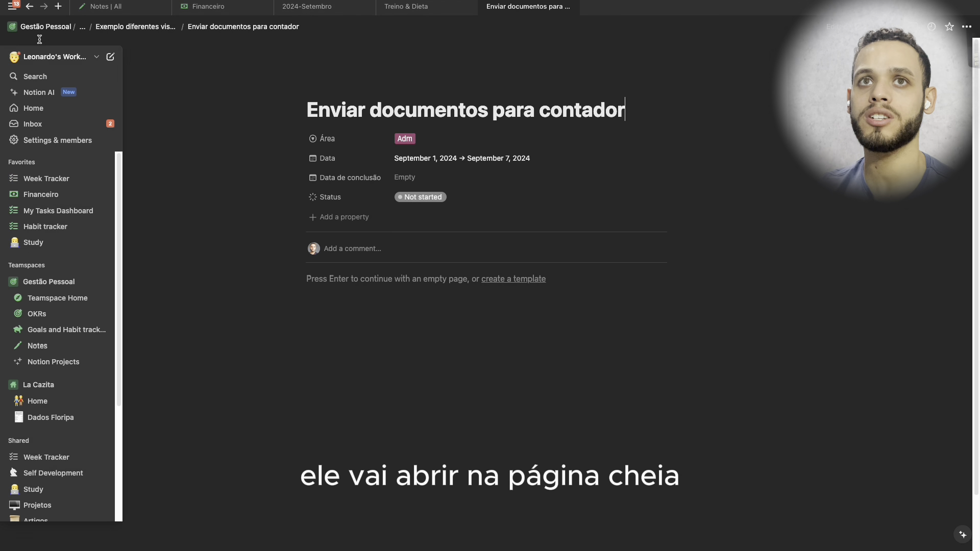
pyautogui.click(29, 6)
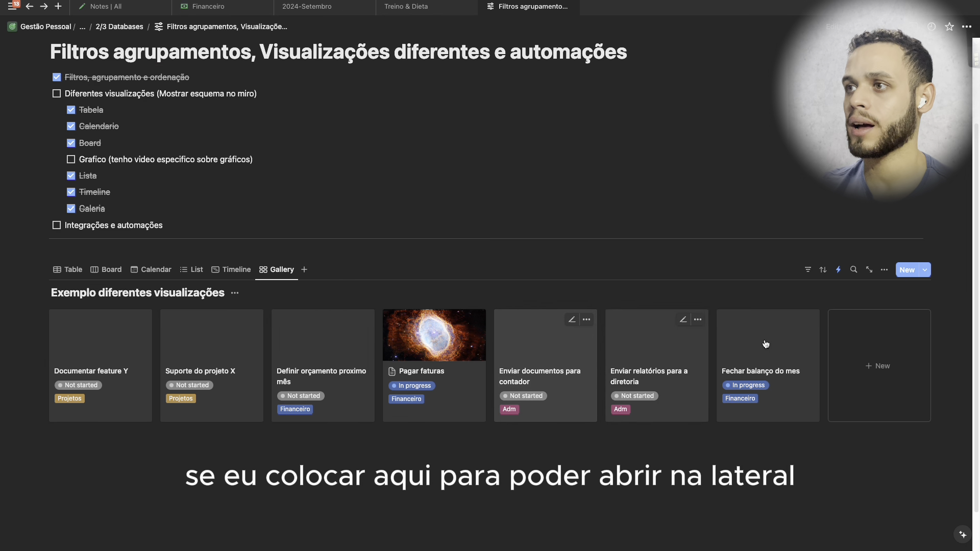
# - Set gallery pages to open in Side peek, try it on the Enviar relatórios para a diretoria card, and close the peek
pyautogui.click(884, 269)
pyautogui.click(914, 357)
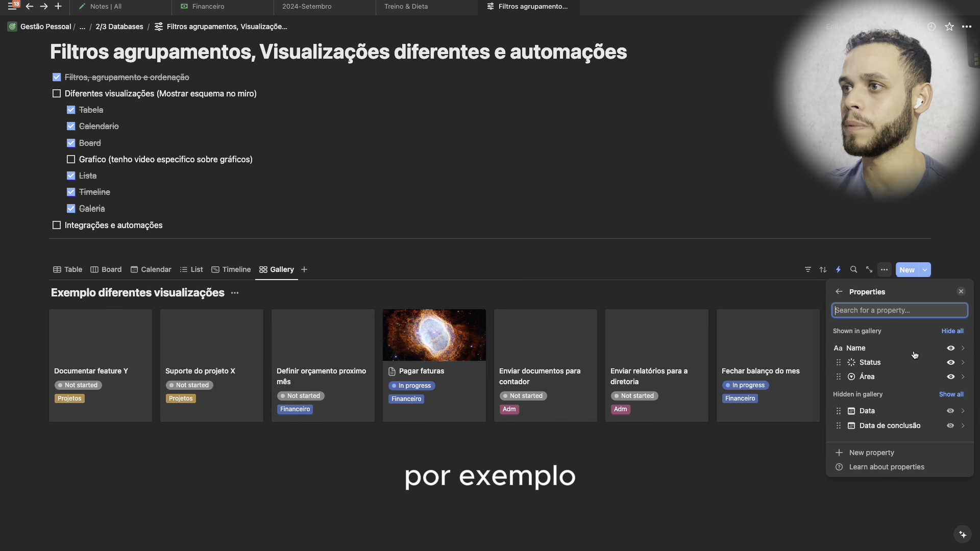
pyautogui.click(838, 291)
pyautogui.click(914, 333)
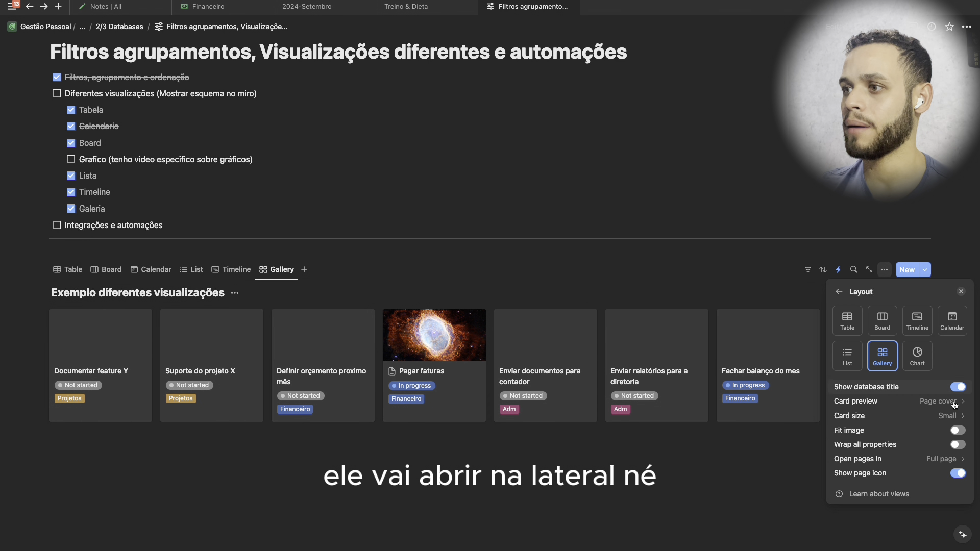
pyautogui.click(946, 459)
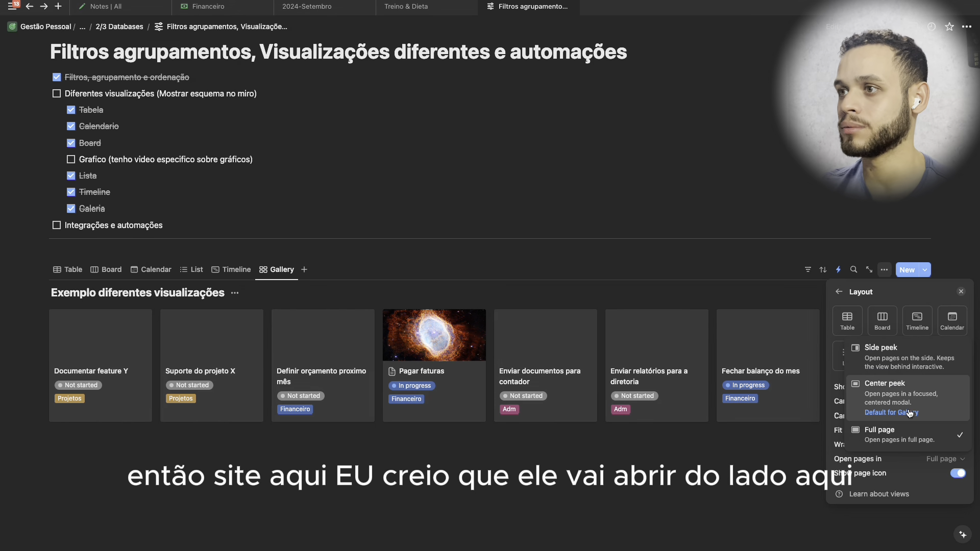
pyautogui.click(868, 346)
pyautogui.click(738, 474)
pyautogui.click(657, 352)
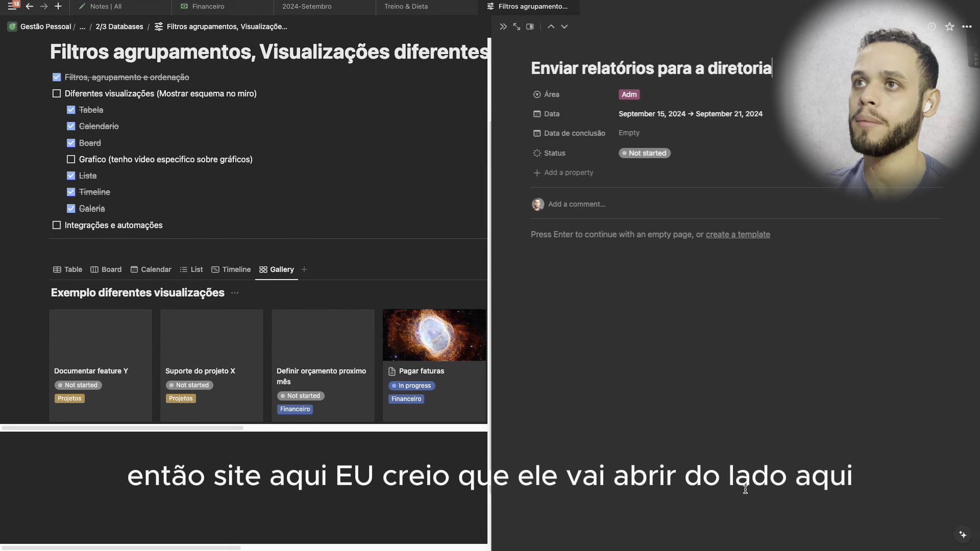
pyautogui.click(493, 19)
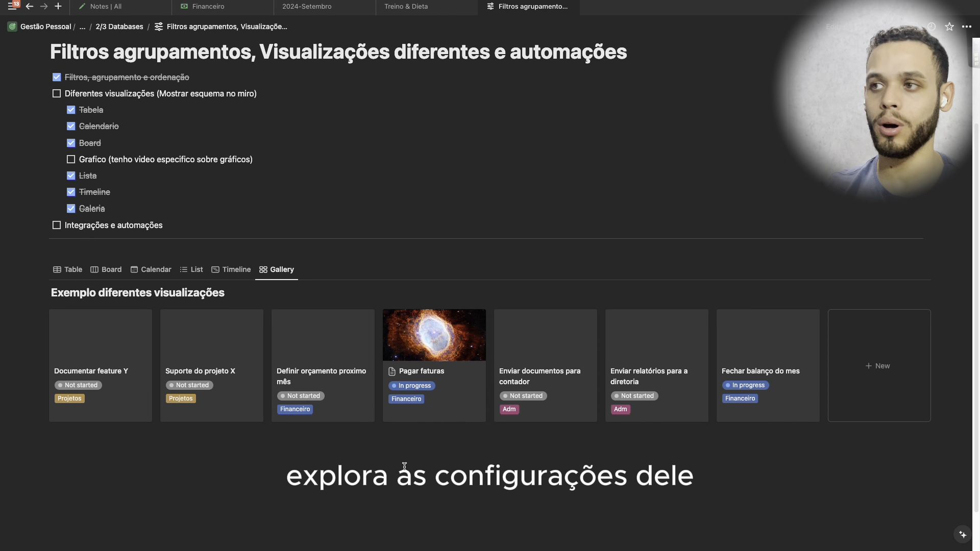
# - Group the Gallery view by Status and look over the grouped cards
pyautogui.click(882, 271)
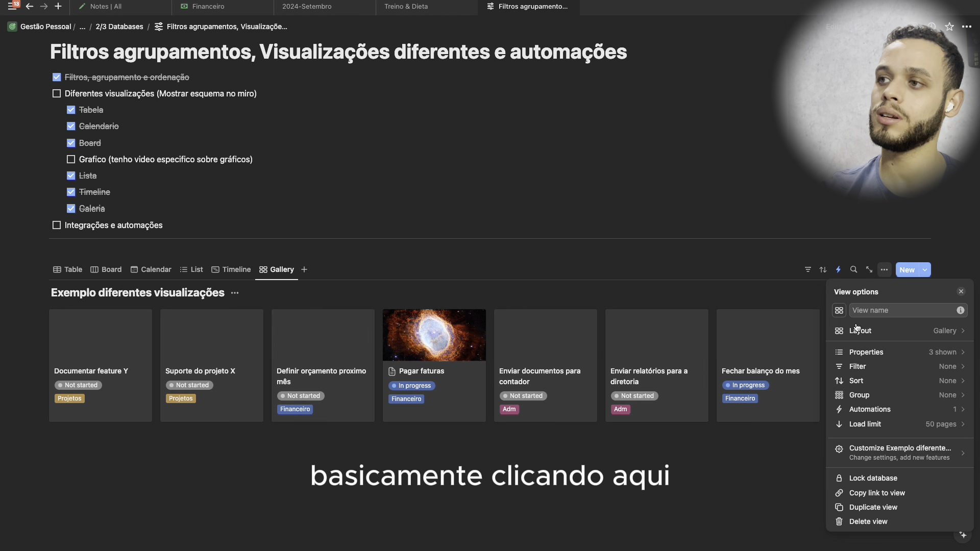
pyautogui.click(876, 396)
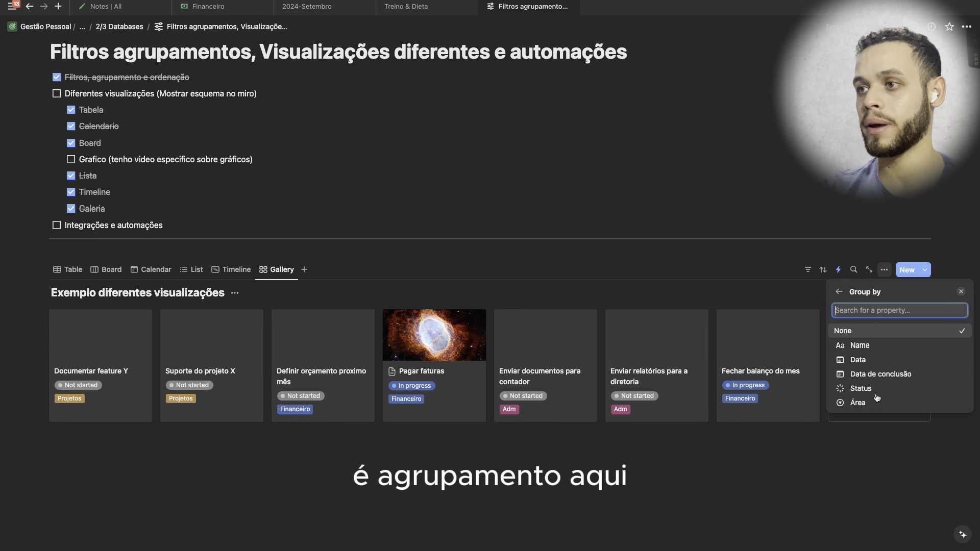
pyautogui.click(869, 389)
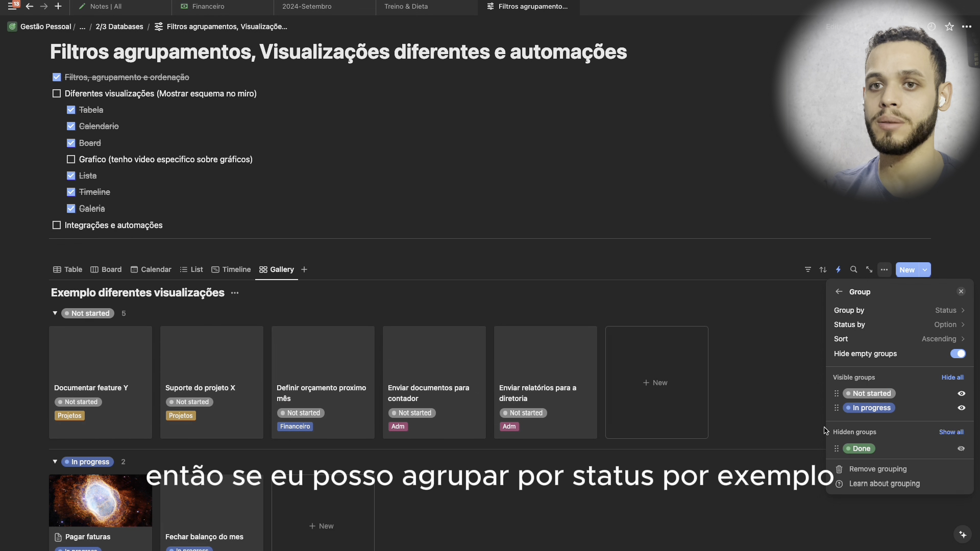
pyautogui.click(602, 466)
pyautogui.scroll(-3, 602, 459)
pyautogui.scroll(-2, 592, 331)
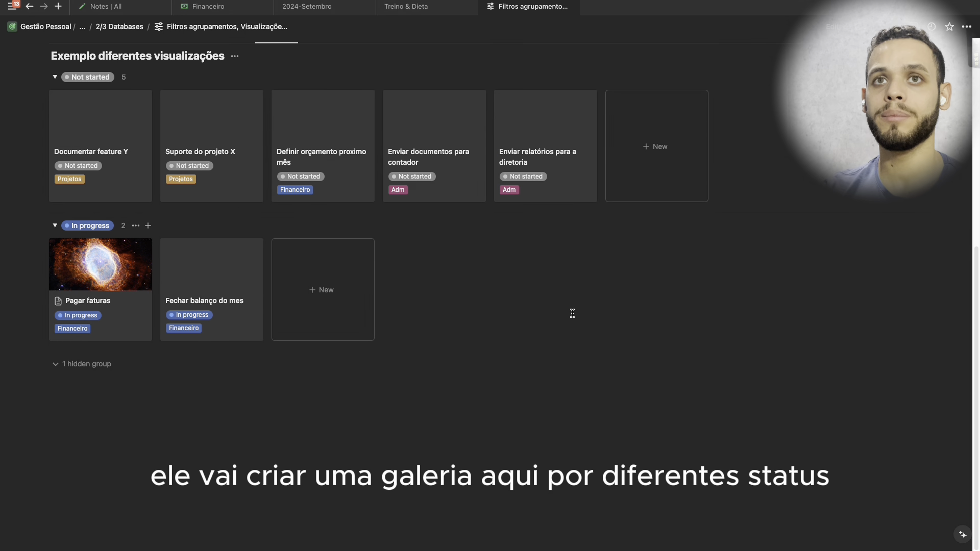
pyautogui.scroll(1, 577, 315)
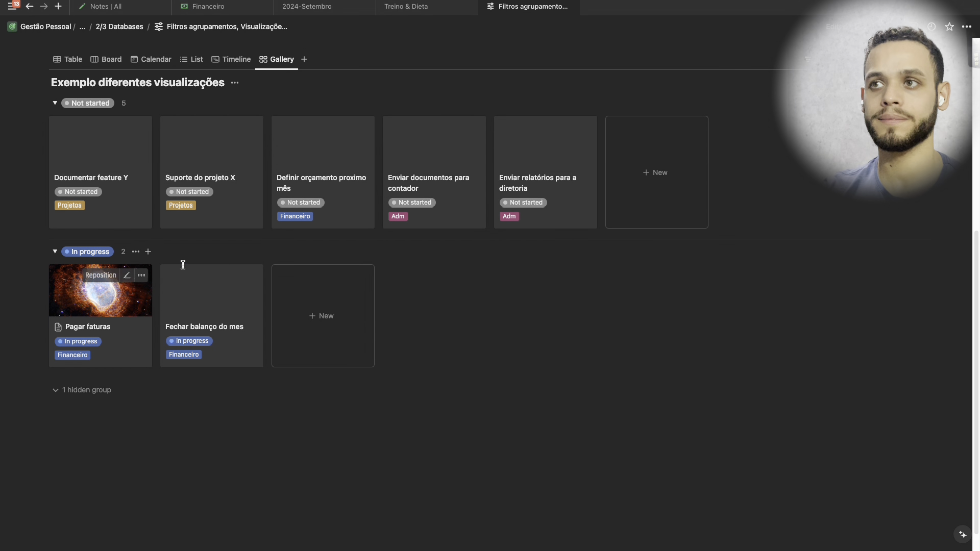
pyautogui.scroll(2, 531, 323)
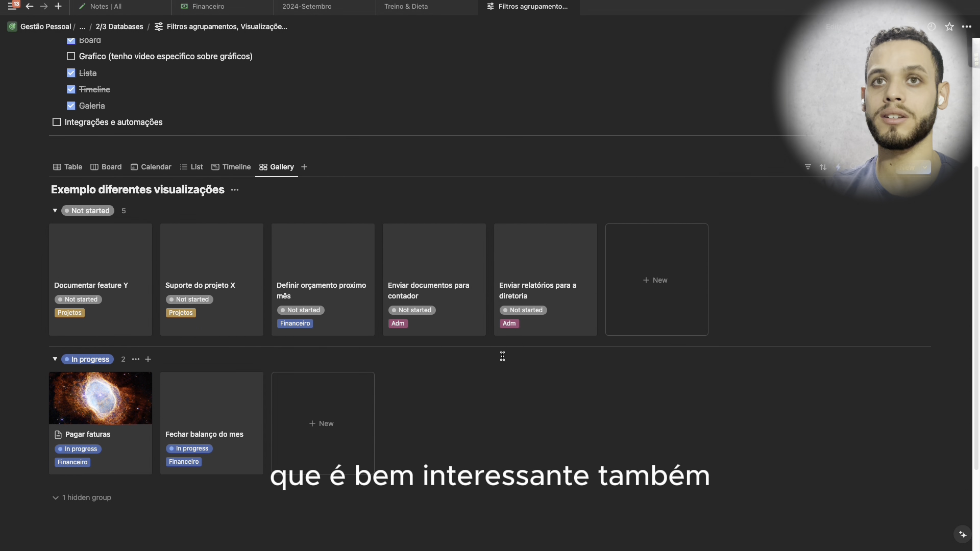
pyautogui.scroll(3, 429, 336)
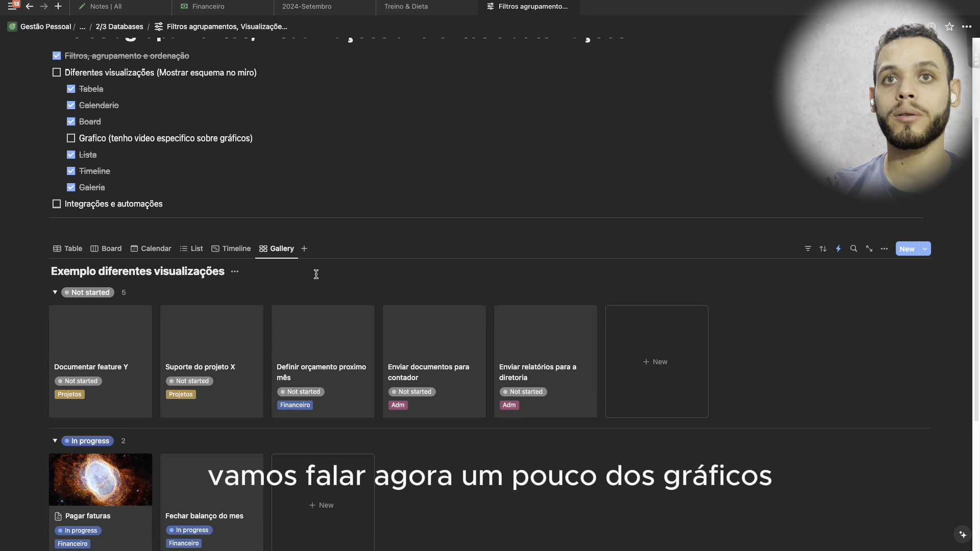
# - Check off the Grafico to-do item and add a Chart view to the database
pyautogui.click(71, 138)
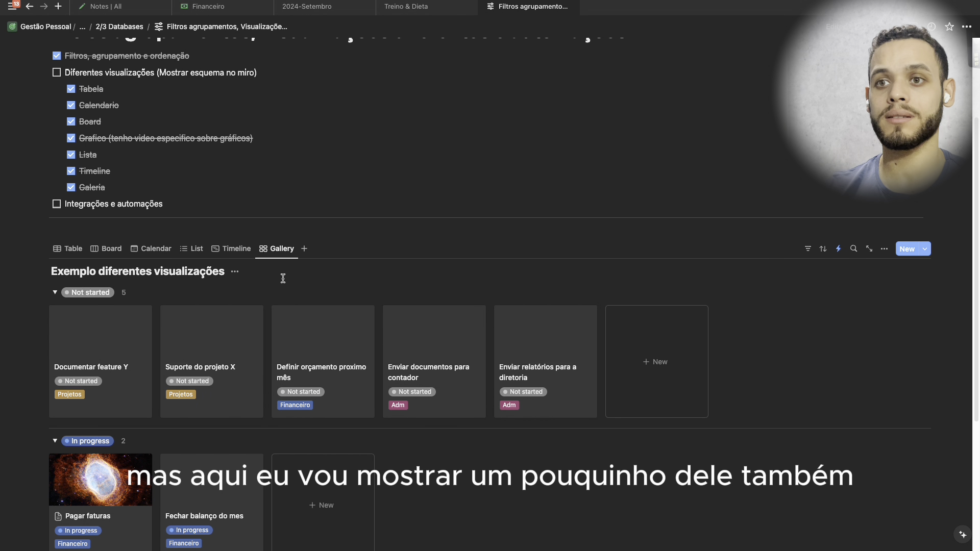
pyautogui.click(305, 249)
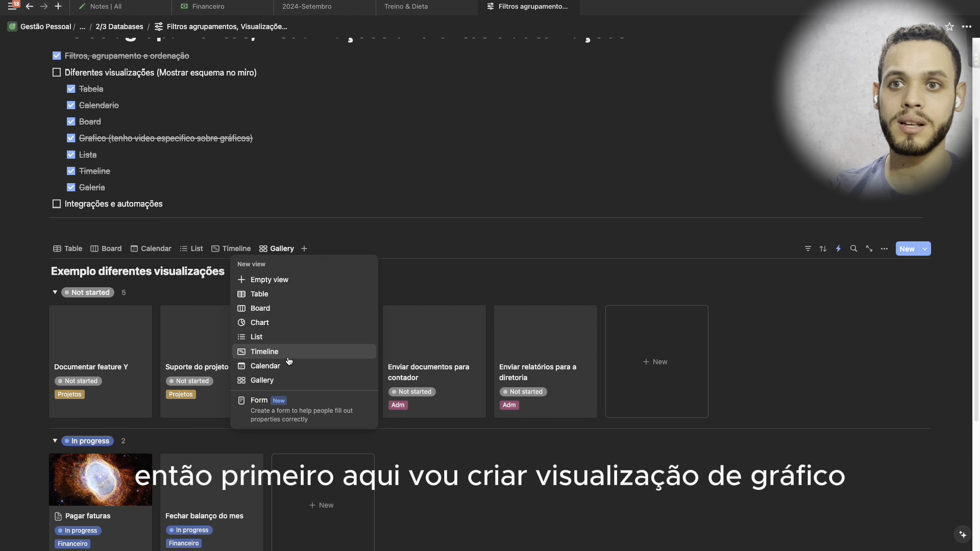
pyautogui.click(276, 323)
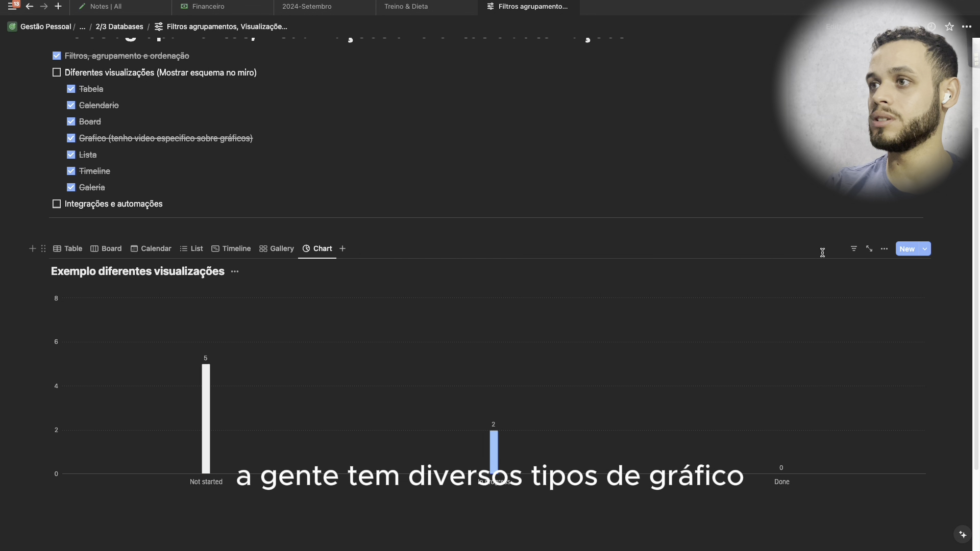
# - Change the chart type to donut and set what it shows to Status by Group
pyautogui.click(886, 249)
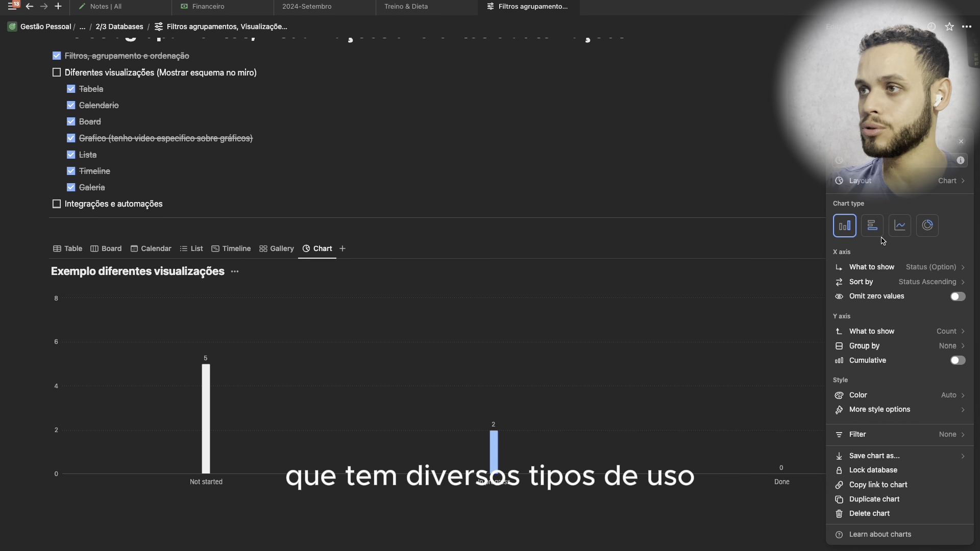
pyautogui.click(927, 226)
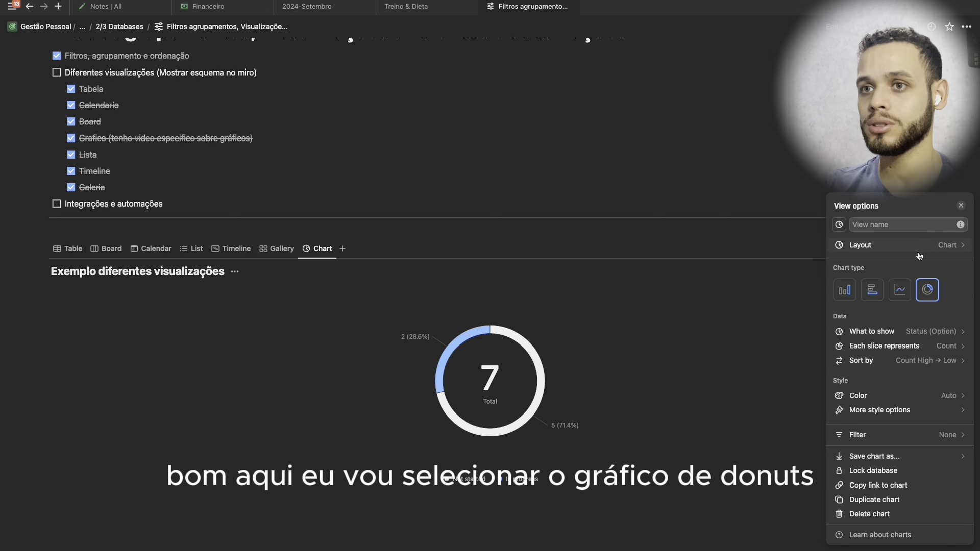
pyautogui.click(906, 337)
pyautogui.moveTo(890, 398)
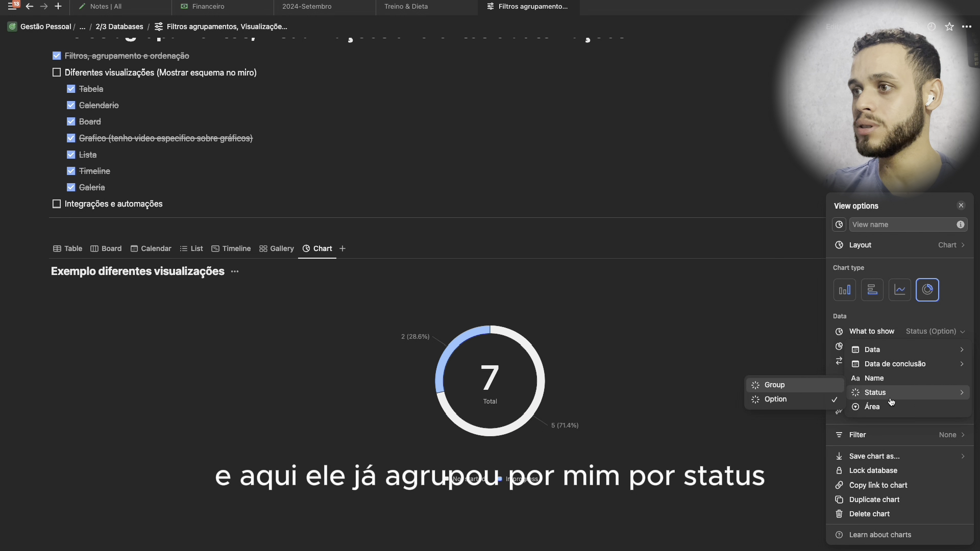
pyautogui.click(806, 385)
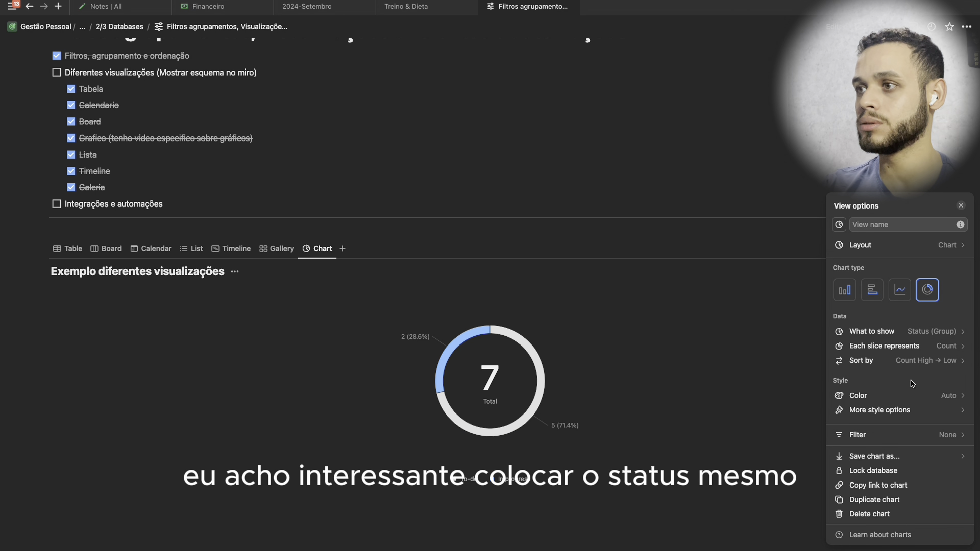
# - Check what each chart slice represents and compare the donut chart's status counts with the rows in the Table view
pyautogui.click(933, 347)
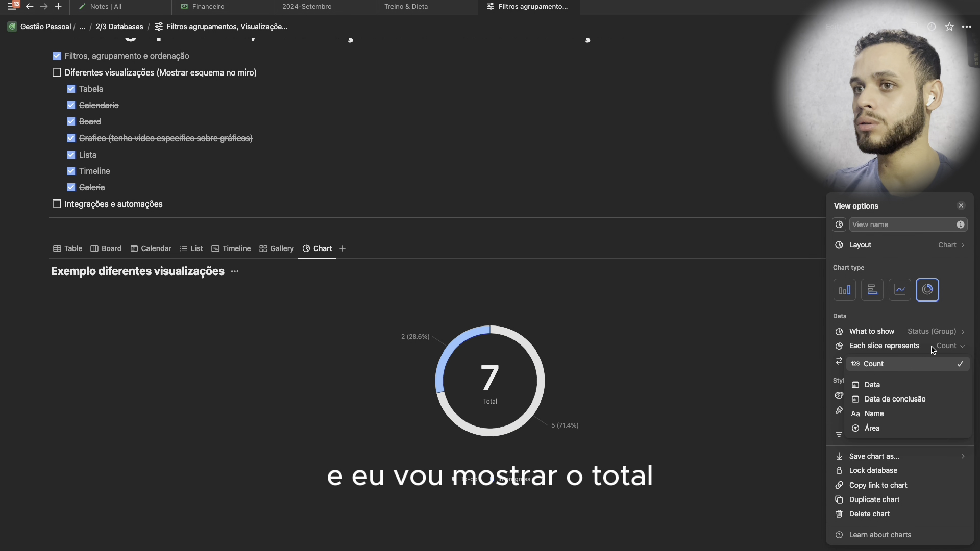
pyautogui.click(927, 351)
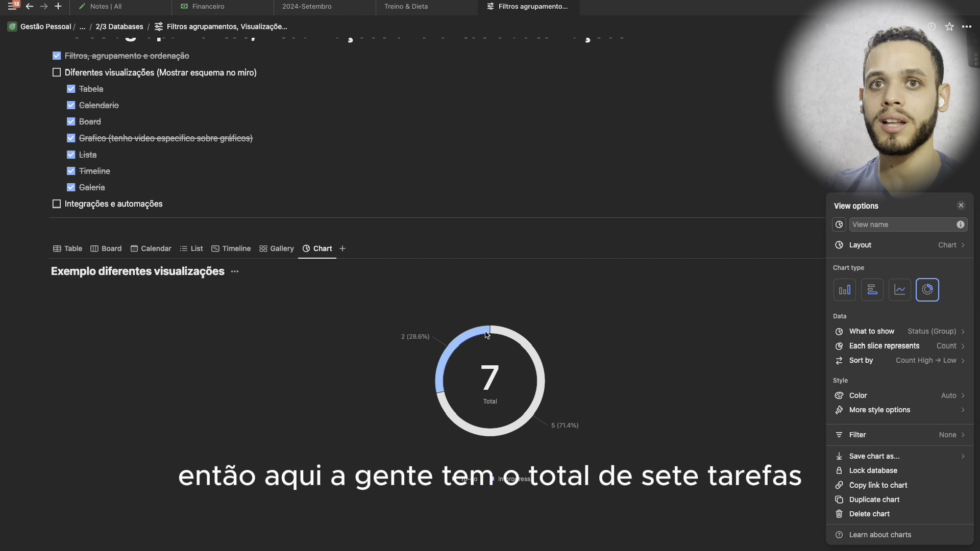
pyautogui.click(75, 254)
pyautogui.scroll(-3, 142, 238)
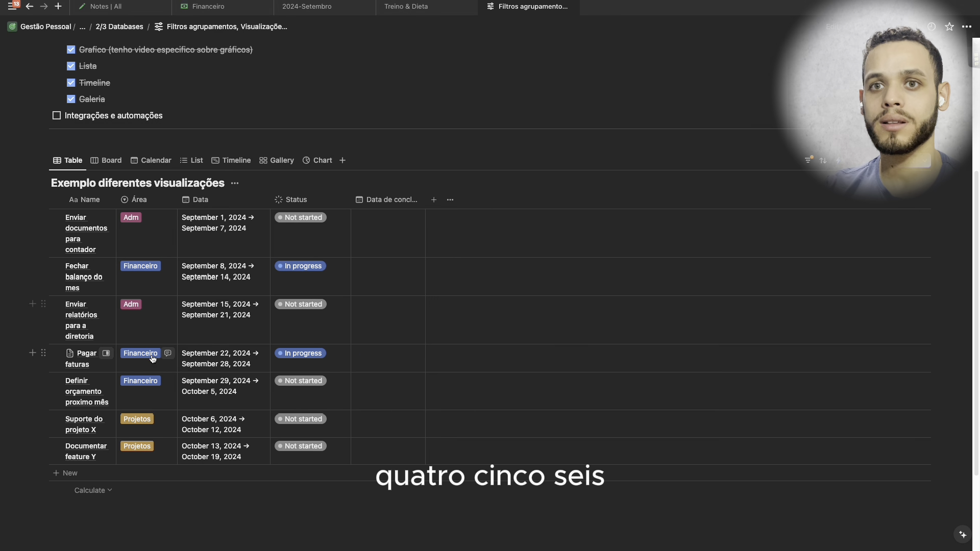
pyautogui.click(316, 161)
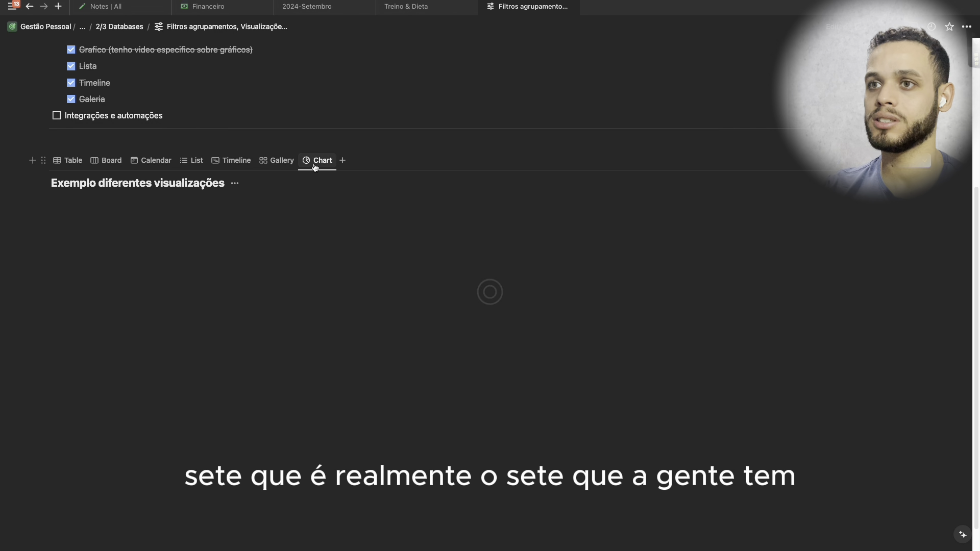
pyautogui.moveTo(456, 257)
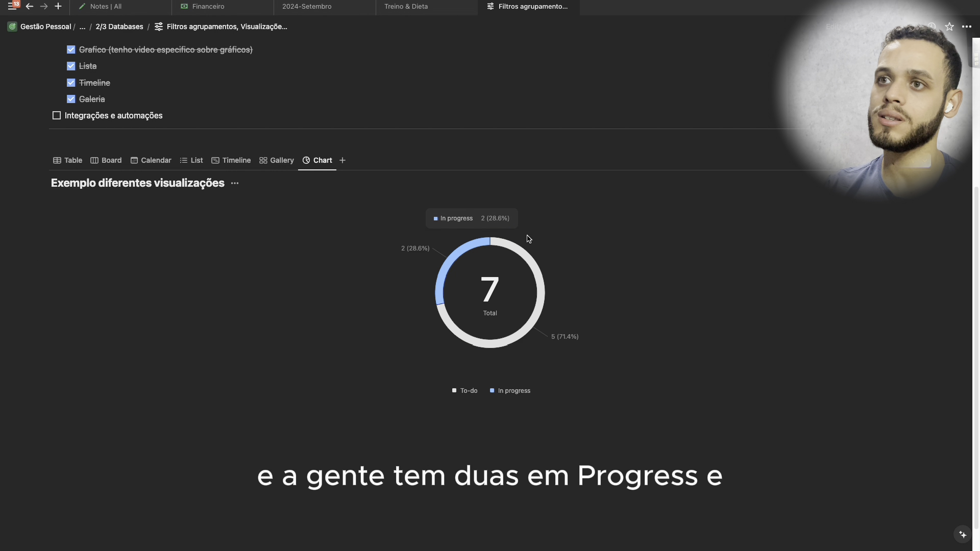
pyautogui.click(69, 162)
pyautogui.scroll(-1, 304, 355)
pyautogui.scroll(-2, 305, 355)
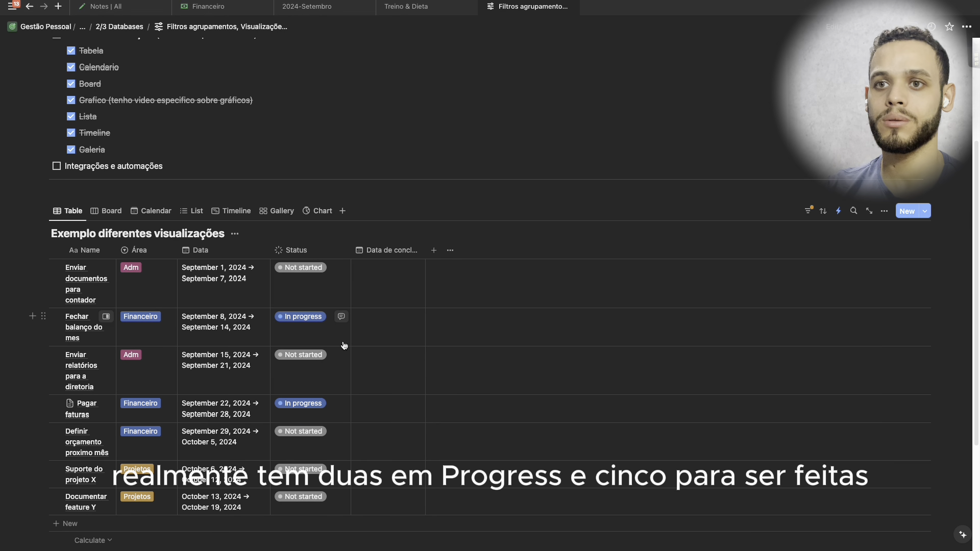
pyautogui.click(301, 209)
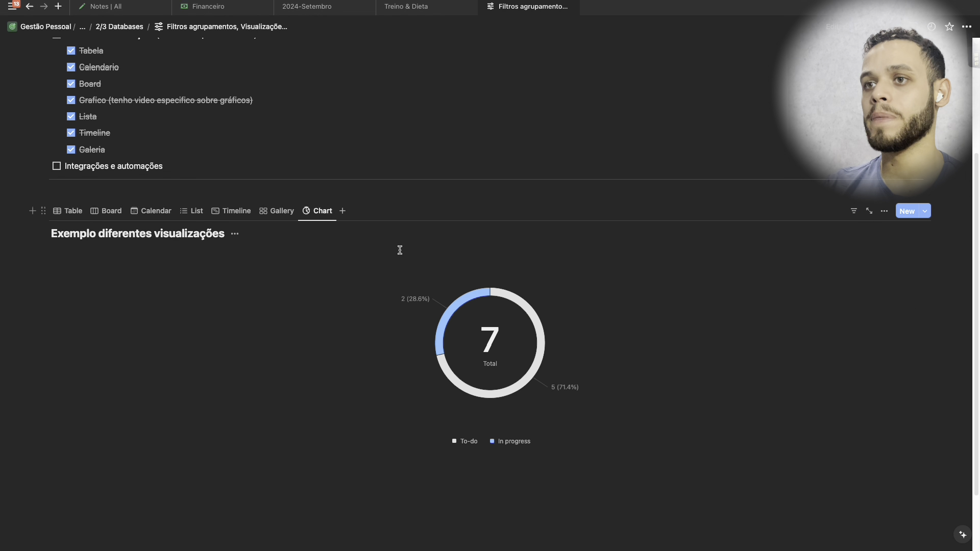
# - Set the donut chart's data labels to Name and value (%), look at the height setting, and close the view options
pyautogui.click(884, 211)
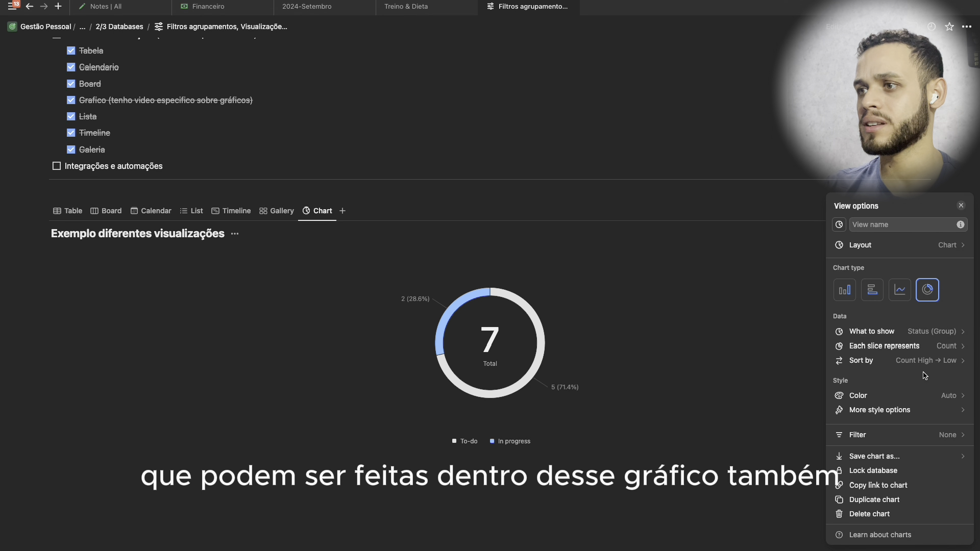
pyautogui.click(879, 410)
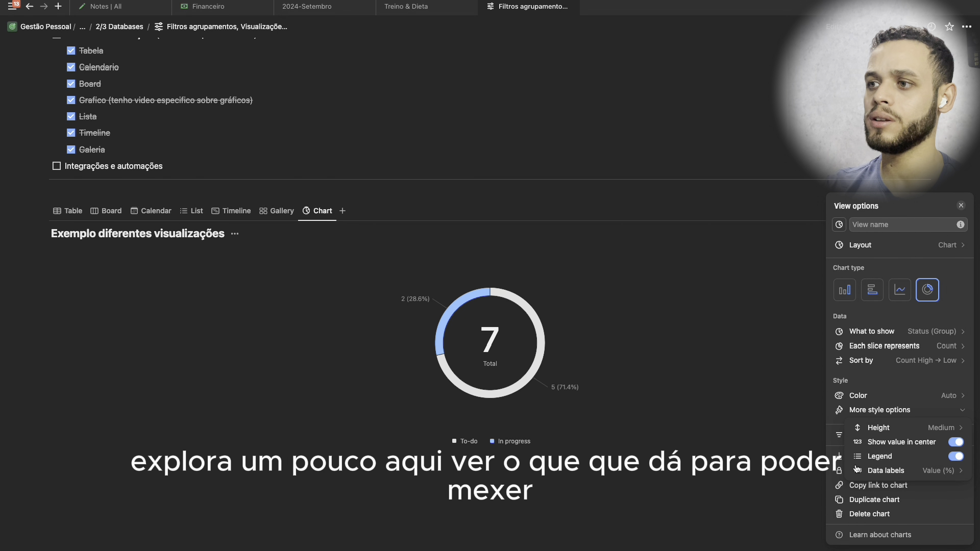
pyautogui.click(886, 475)
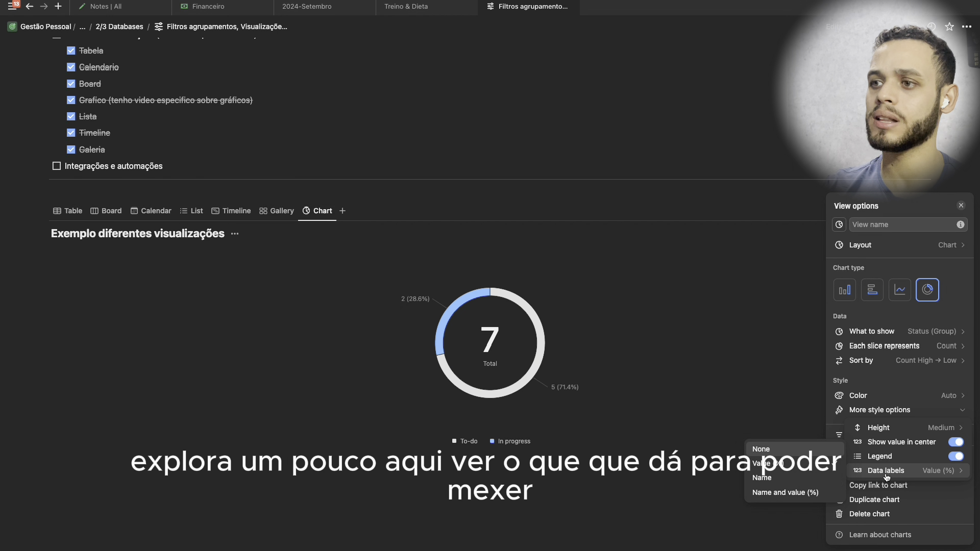
pyautogui.click(785, 492)
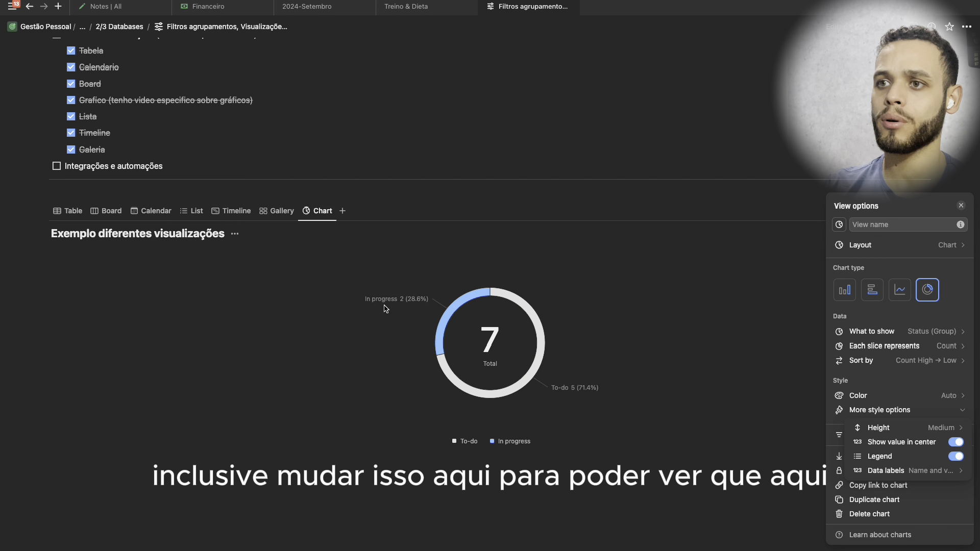
pyautogui.click(894, 427)
pyautogui.click(887, 392)
pyautogui.click(887, 392)
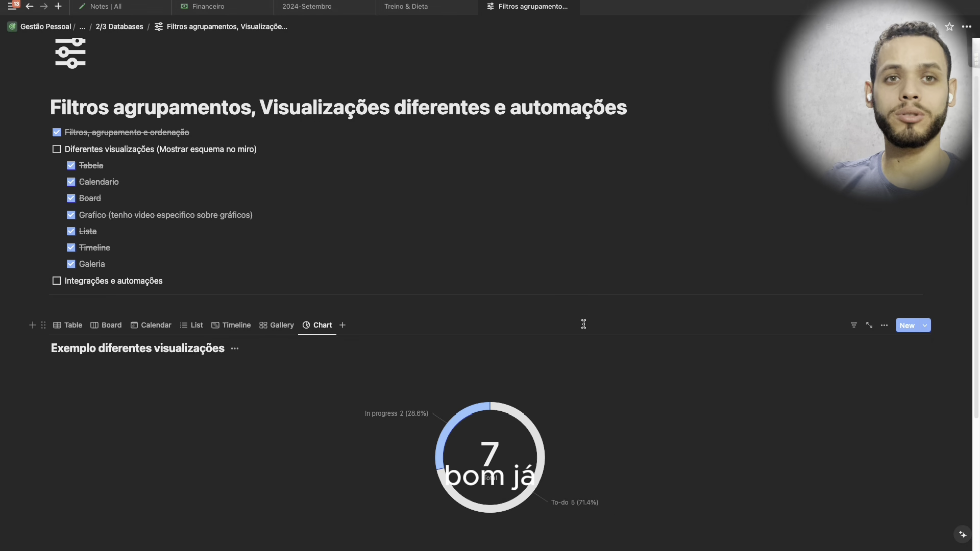
# - Check off the Diferentes visualizações and Integrações e automações to-do items
pyautogui.click(57, 149)
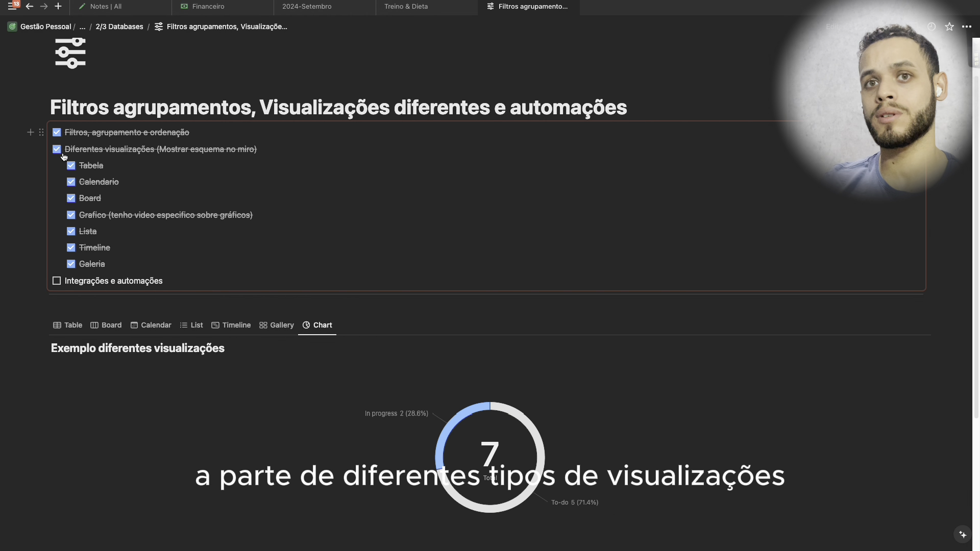
pyautogui.click(56, 282)
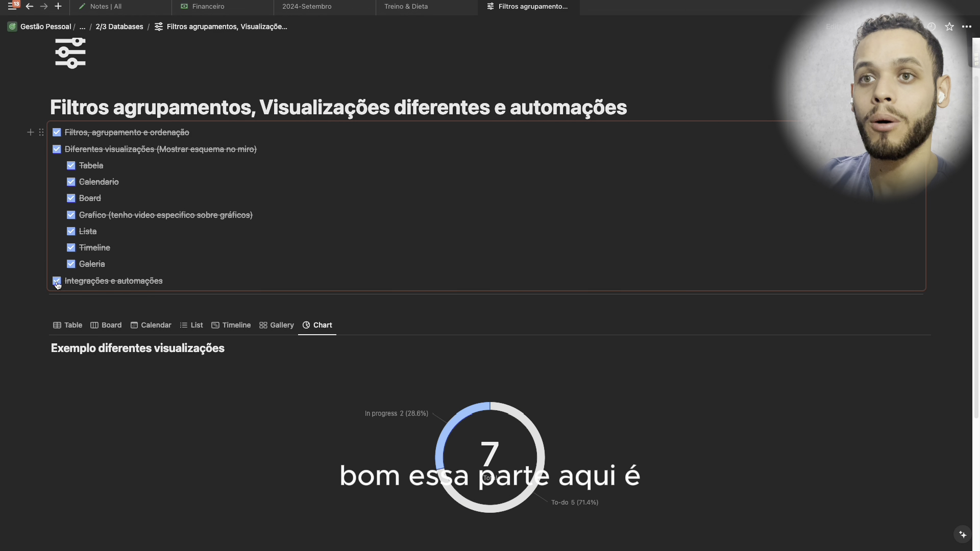
pyautogui.scroll(-1, 153, 307)
pyautogui.scroll(-1, 212, 325)
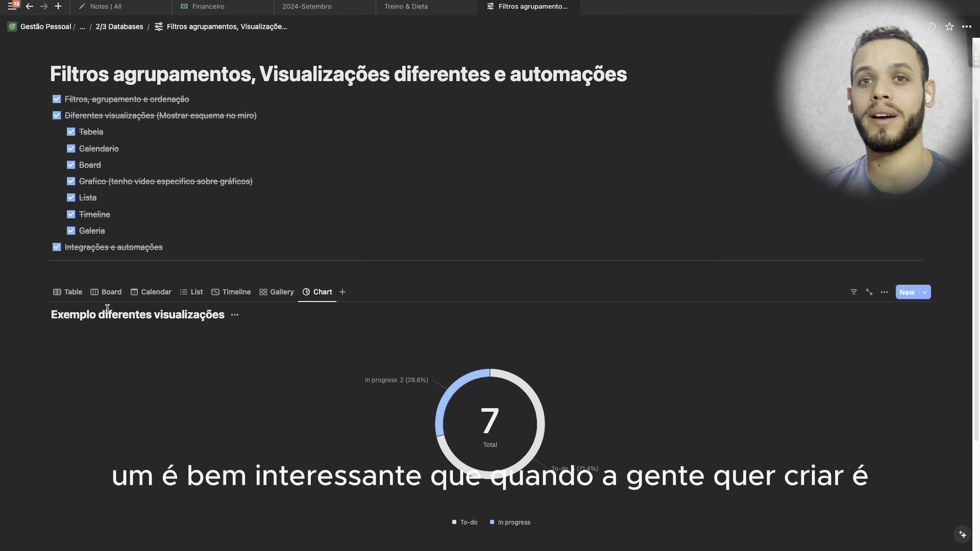
# - Open the Salvar data de conlcusão automation from the Table view and review its trigger and action
pyautogui.click(70, 299)
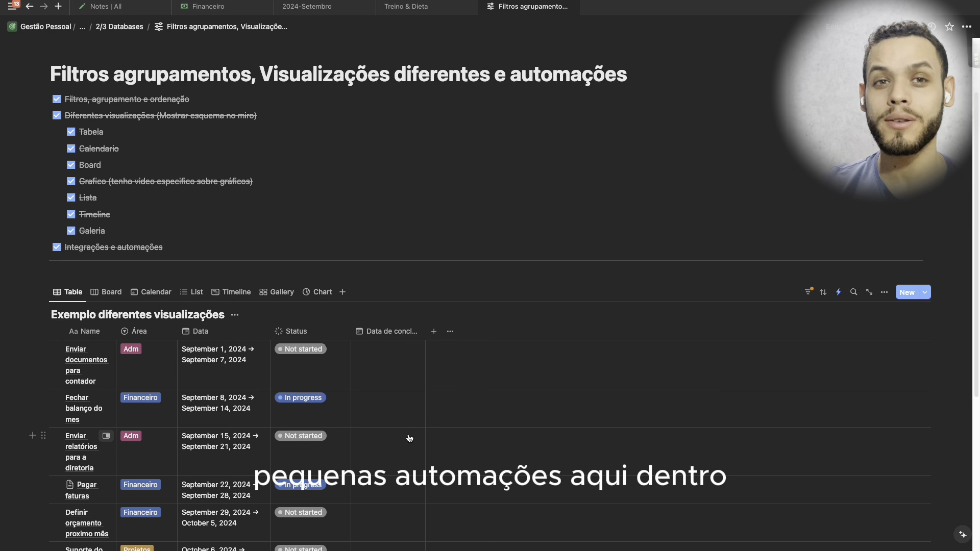
pyautogui.click(841, 300)
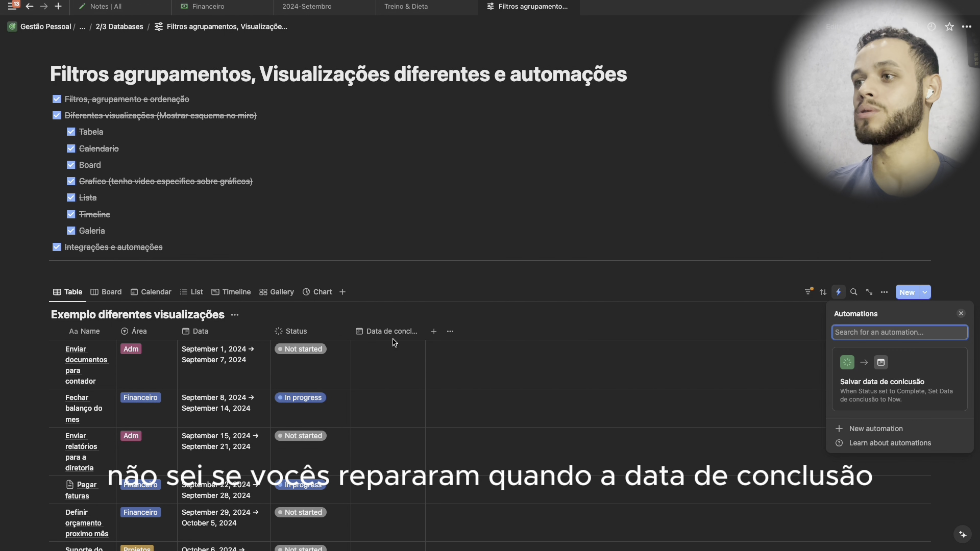
pyautogui.click(883, 381)
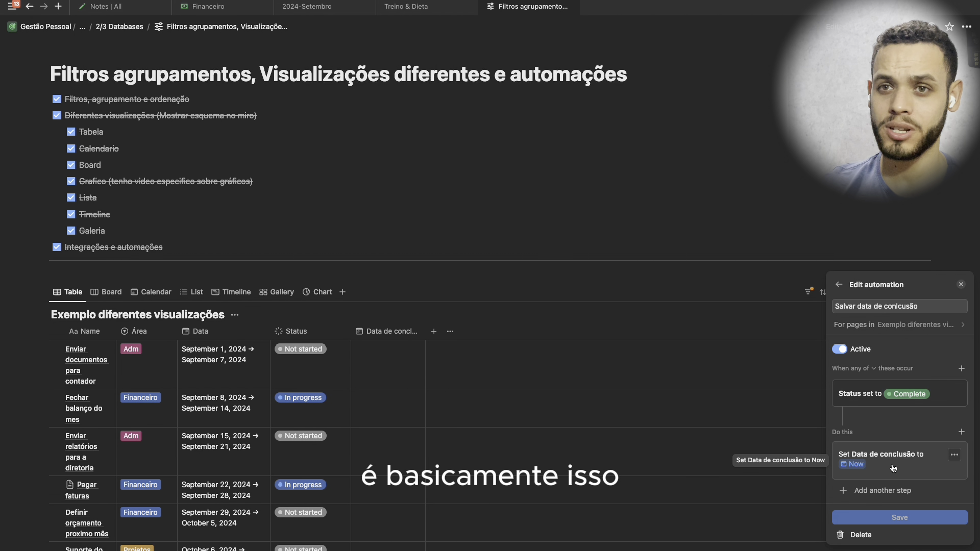
# - Close the automation and set the status of Fechar balanço do mes to Done
pyautogui.click(334, 410)
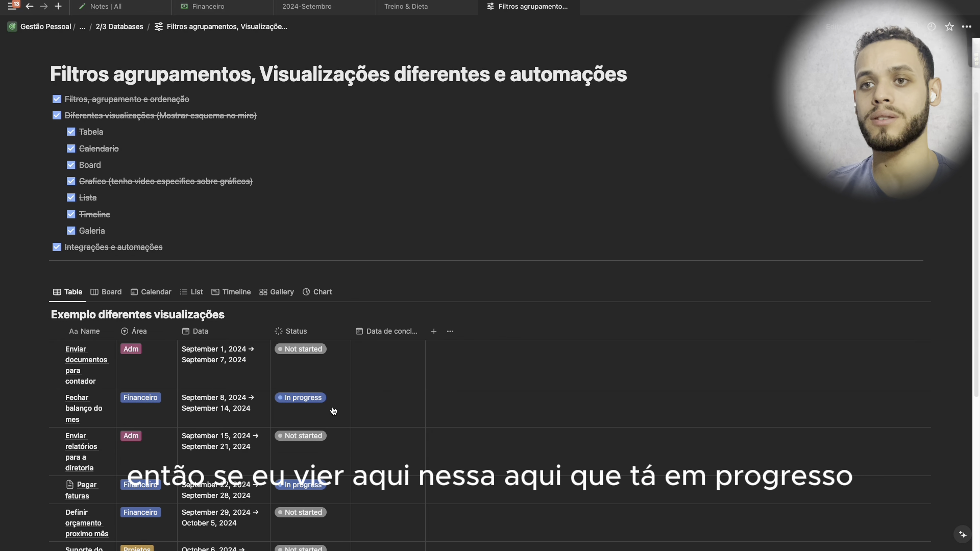
pyautogui.click(333, 410)
pyautogui.click(320, 510)
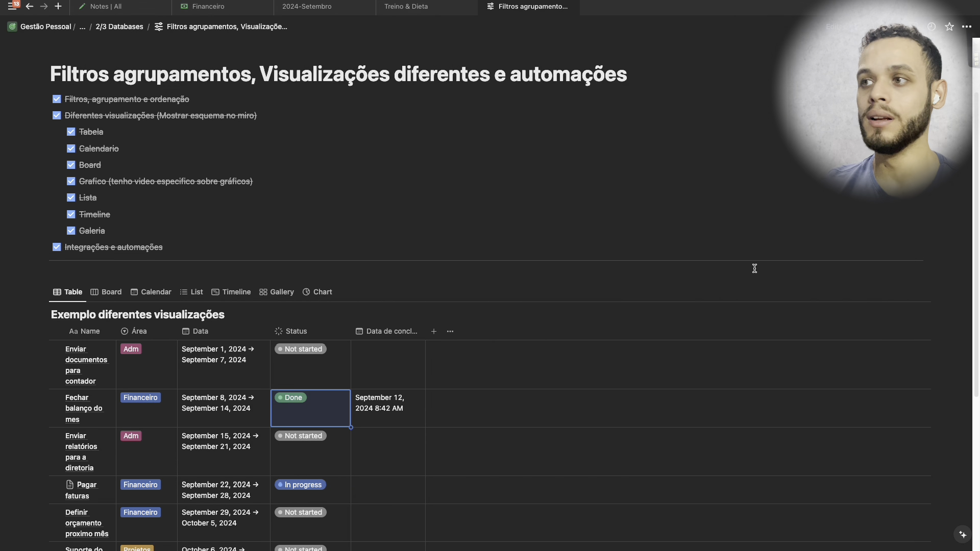
# - Start a new database automation and look through its available triggers, including the Name and Status conditions
pyautogui.click(842, 294)
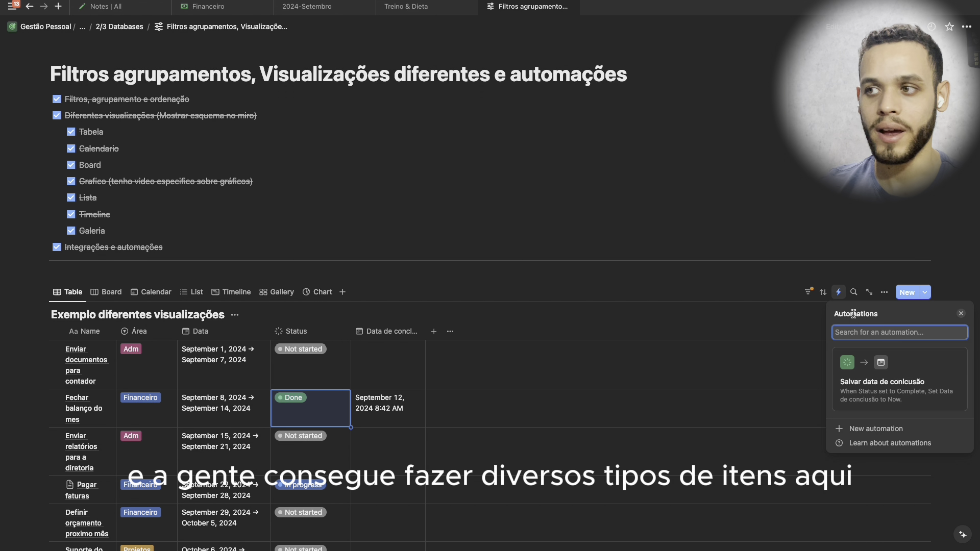
pyautogui.click(876, 430)
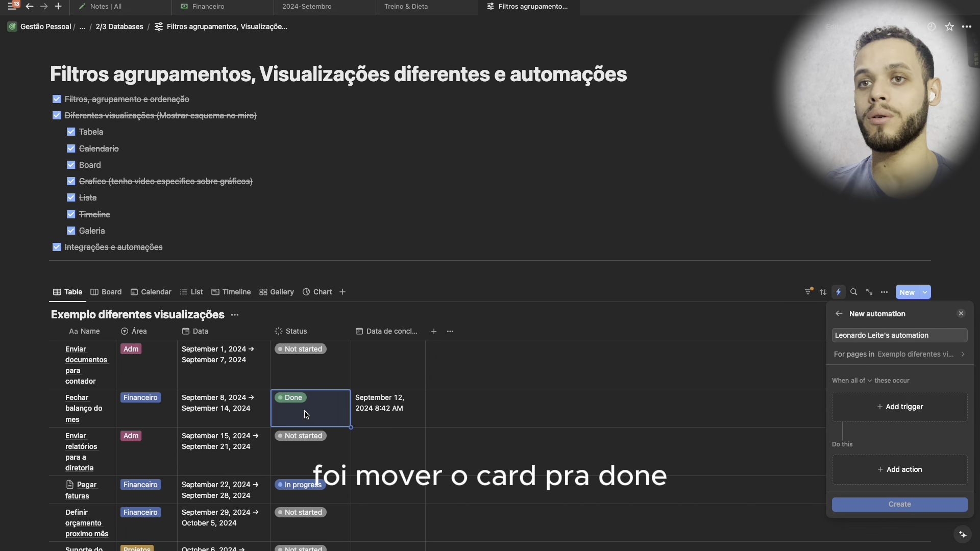
pyautogui.click(903, 407)
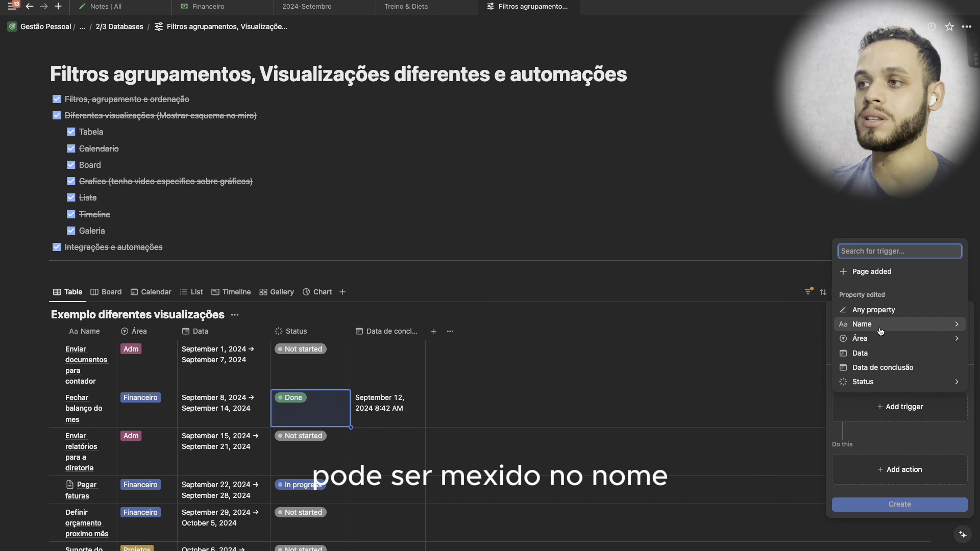
pyautogui.click(939, 325)
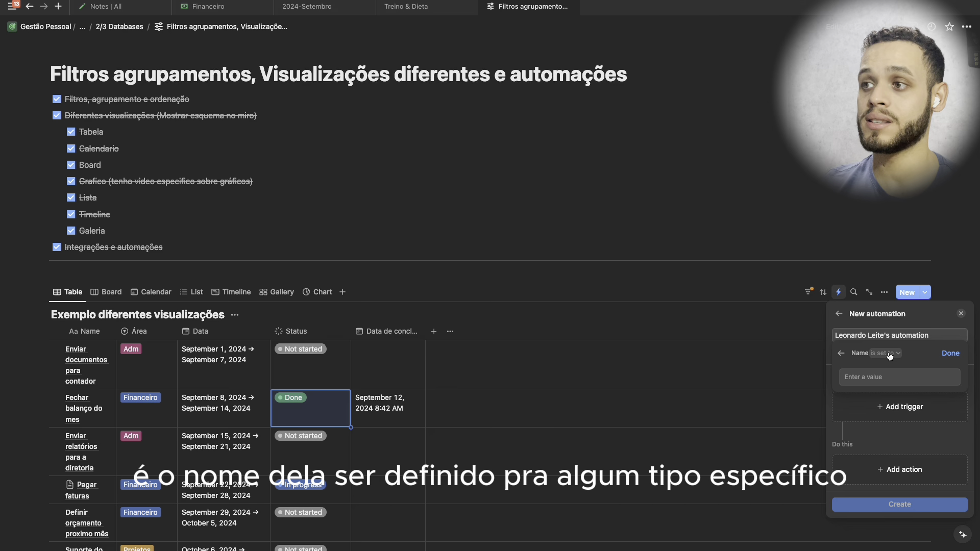
pyautogui.click(842, 355)
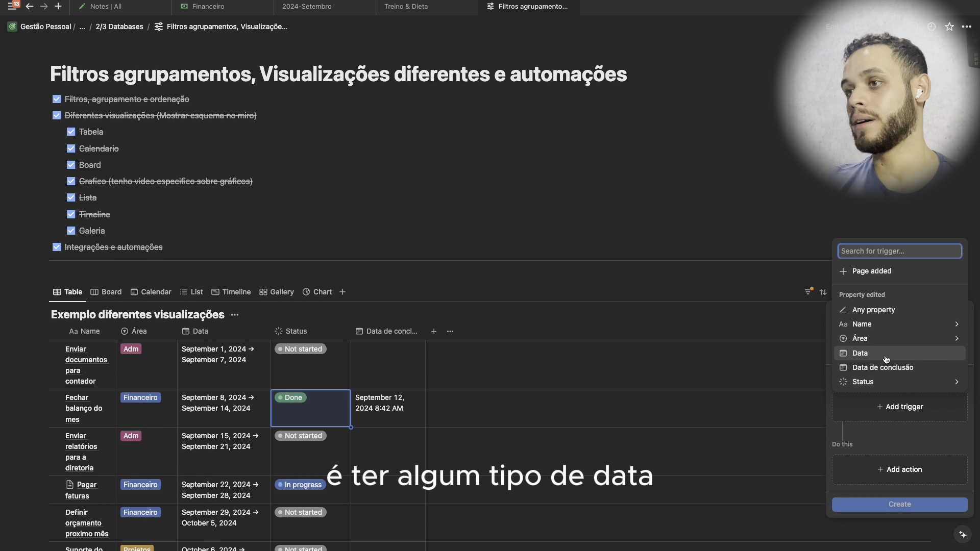
pyautogui.click(894, 382)
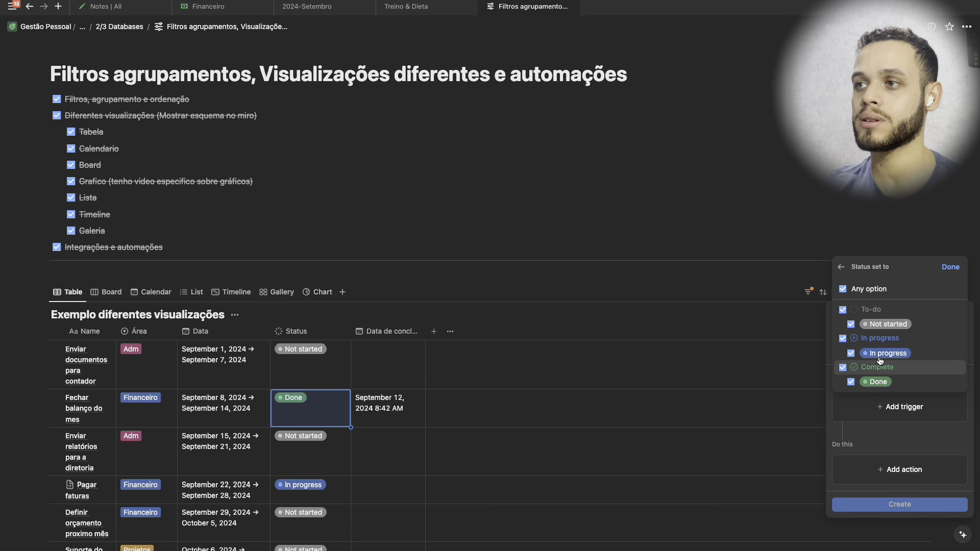
pyautogui.click(842, 268)
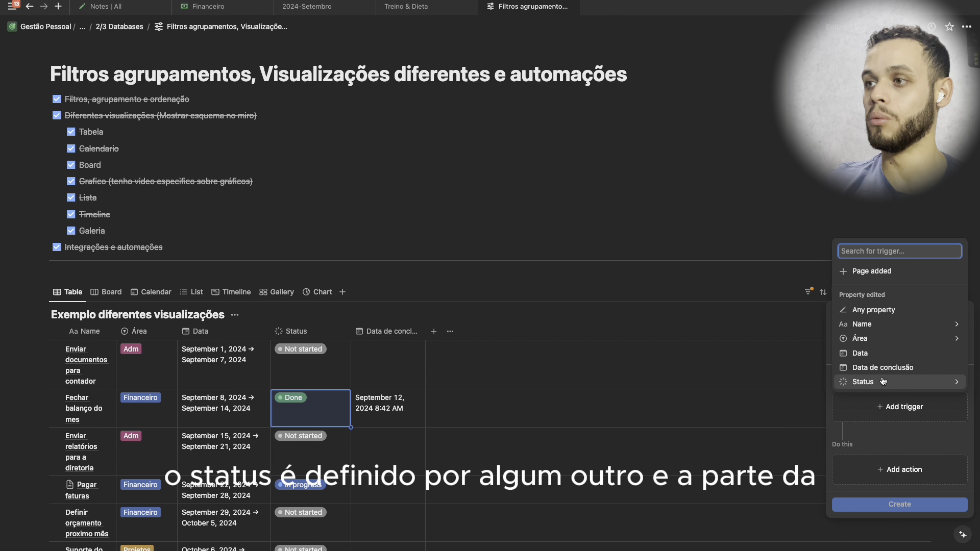
pyautogui.click(883, 453)
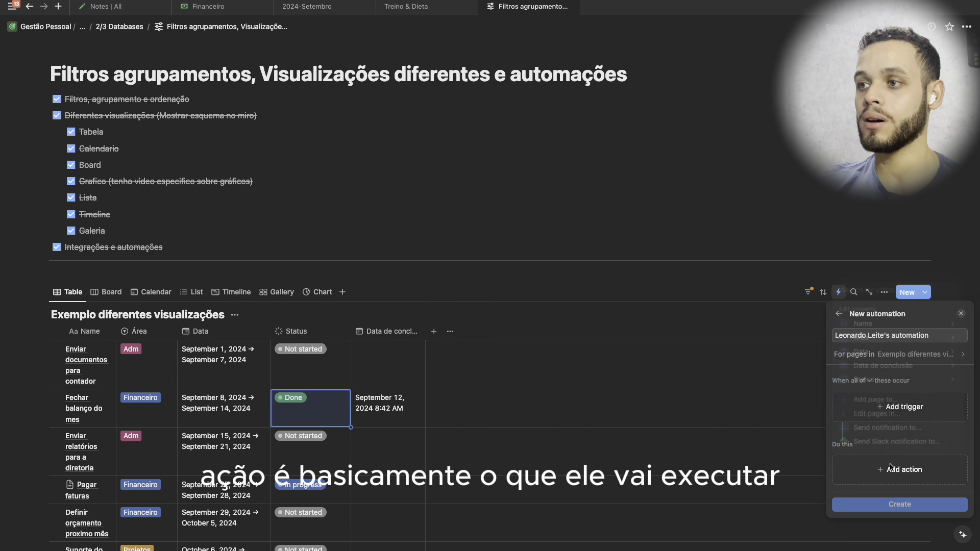
# - Try a Send notification to action with Person property recipients, look at its property and message fields, and discard the new automation
pyautogui.click(887, 469)
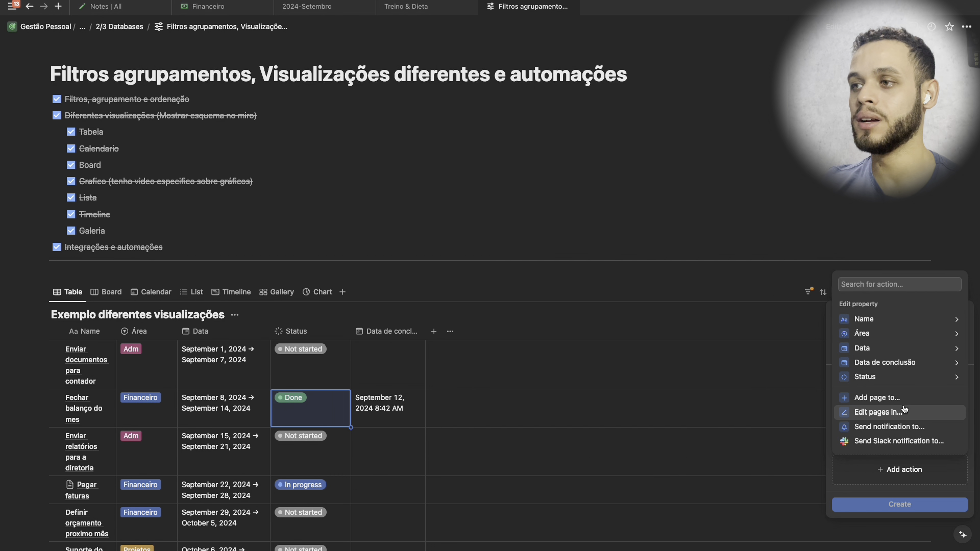
pyautogui.click(874, 434)
pyautogui.click(873, 482)
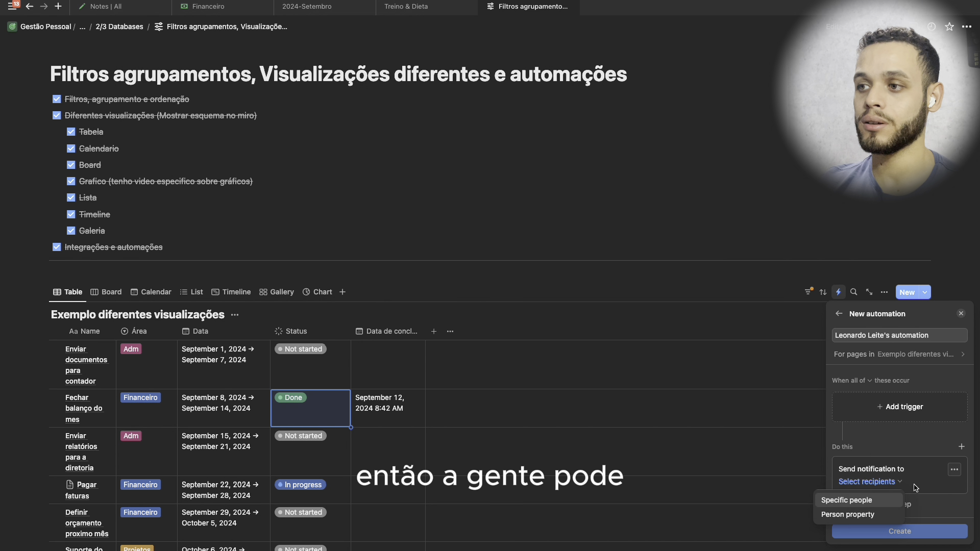
pyautogui.click(849, 513)
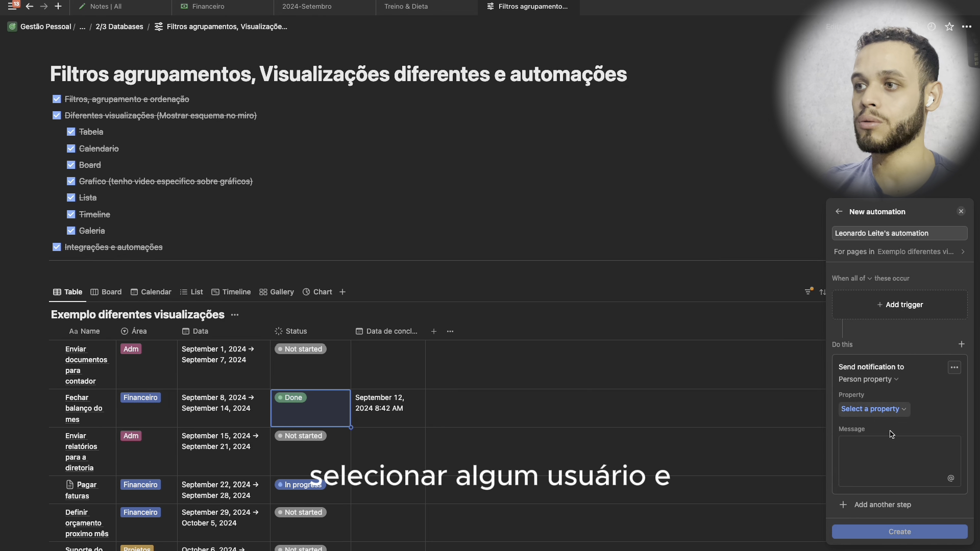
pyautogui.click(889, 449)
pyautogui.click(884, 411)
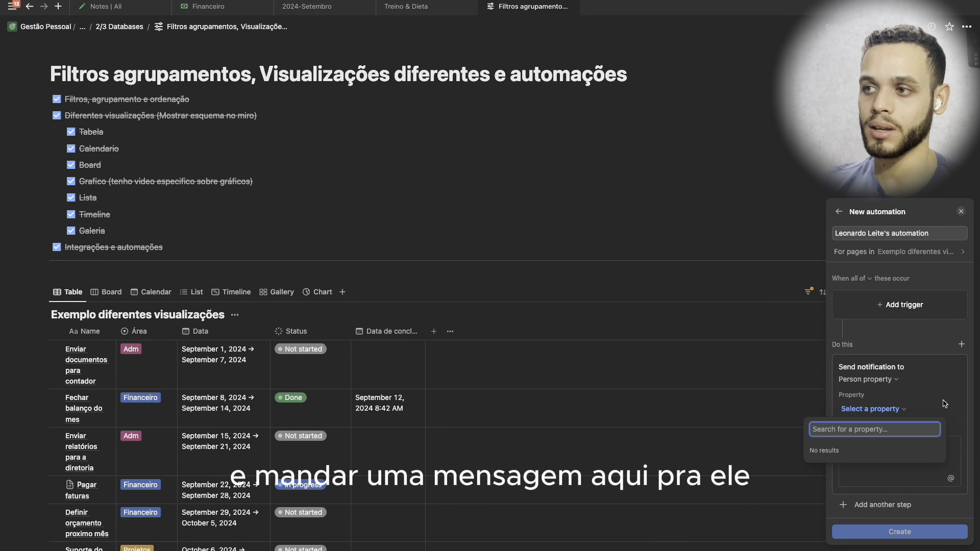
pyautogui.click(884, 448)
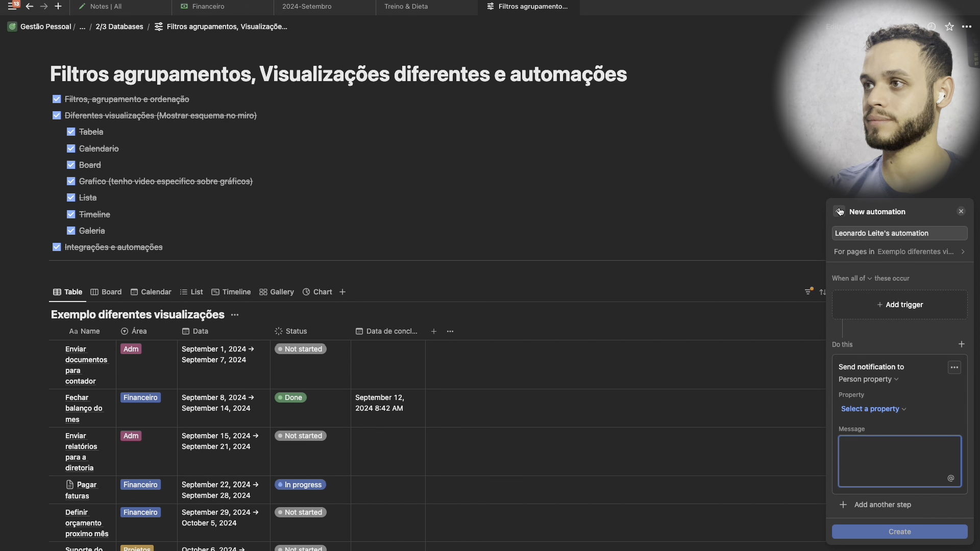
pyautogui.click(959, 212)
pyautogui.click(504, 289)
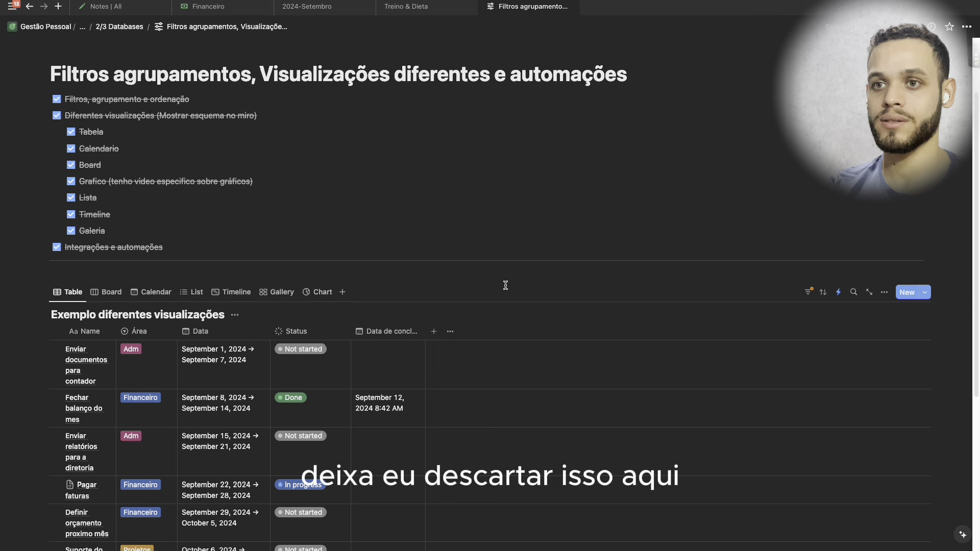
pyautogui.scroll(-3, 450, 316)
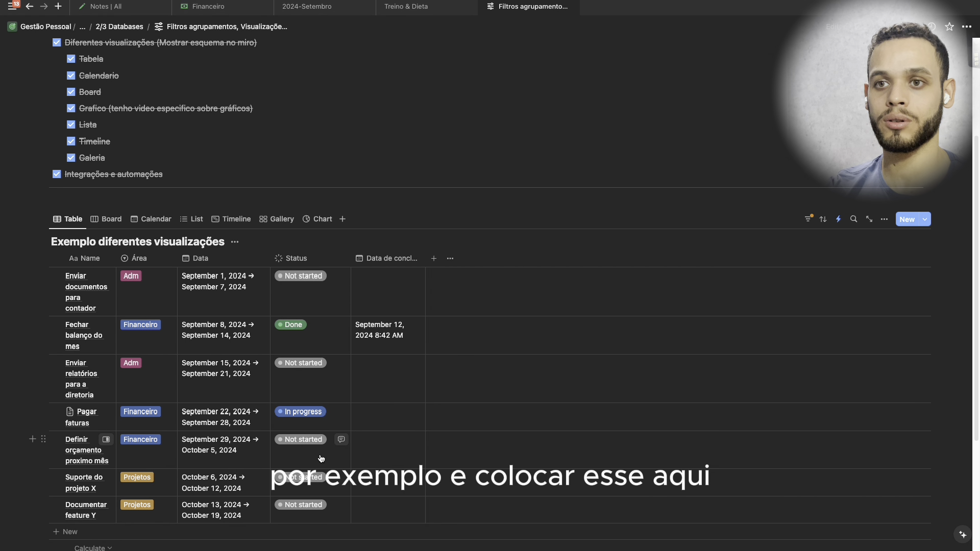
# - Set the status of Definir orçamento proximo mês to In progress and of Enviar relatórios para a diretoria to Done
pyautogui.click(337, 461)
pyautogui.click(306, 361)
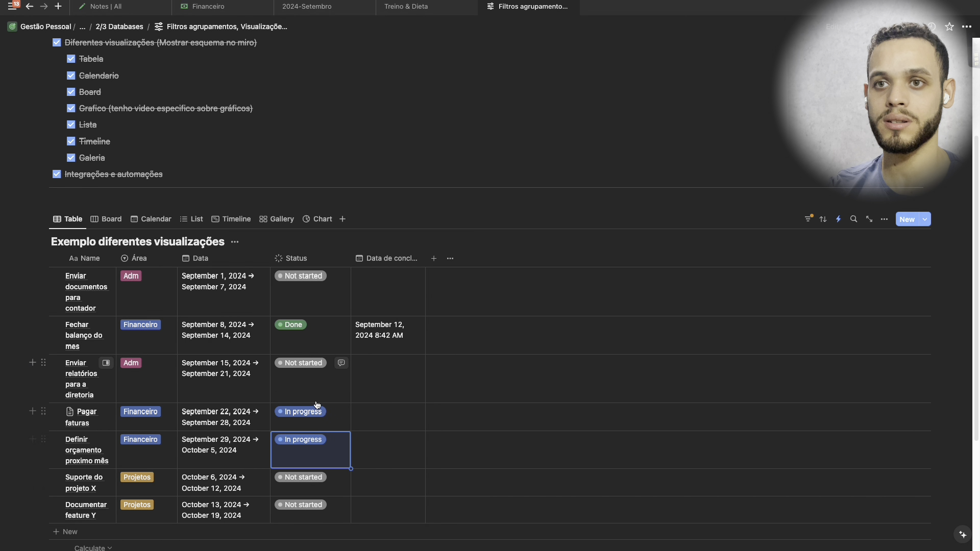
pyautogui.click(332, 363)
pyautogui.click(295, 473)
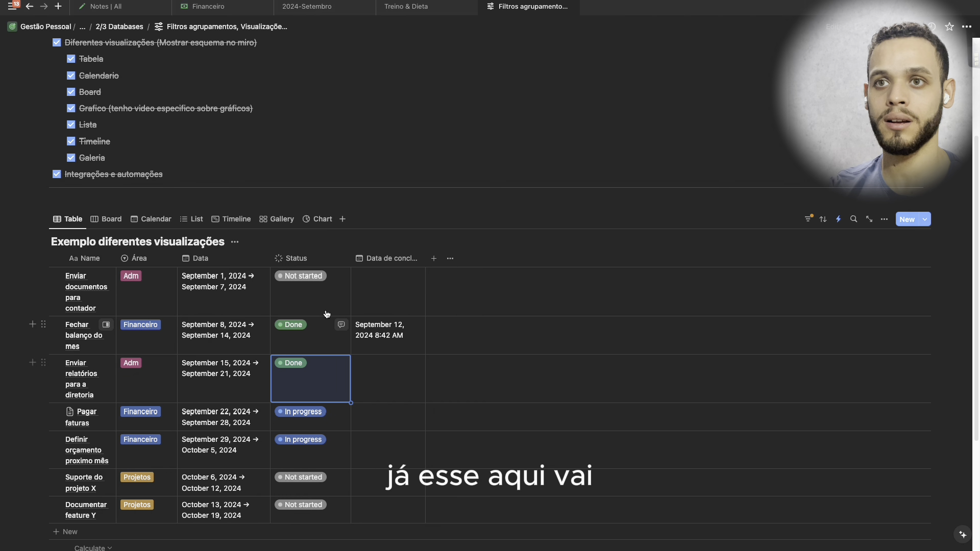
# - Set the status of Enviar documentos para contador and Documentar feature Y to In progress
pyautogui.click(324, 306)
pyautogui.click(307, 348)
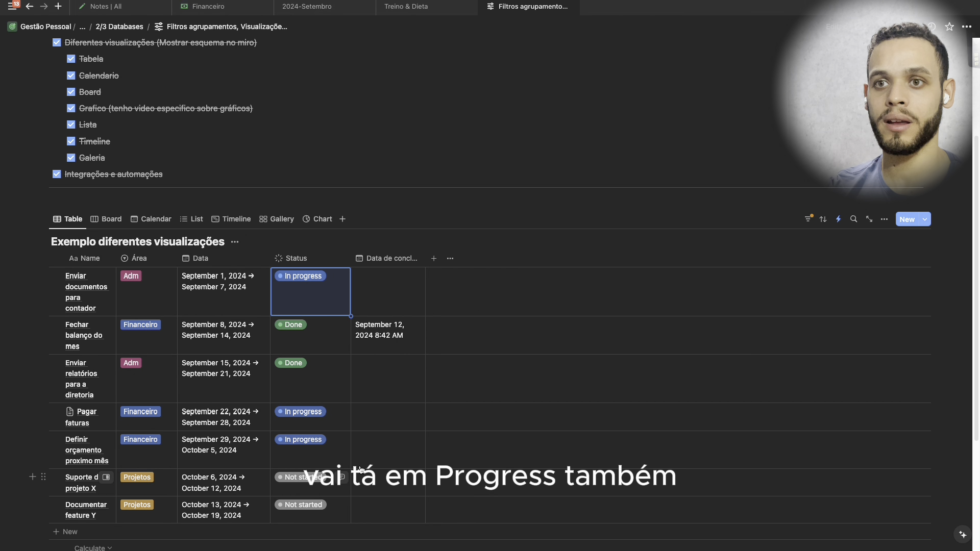
pyautogui.click(322, 504)
pyautogui.click(308, 426)
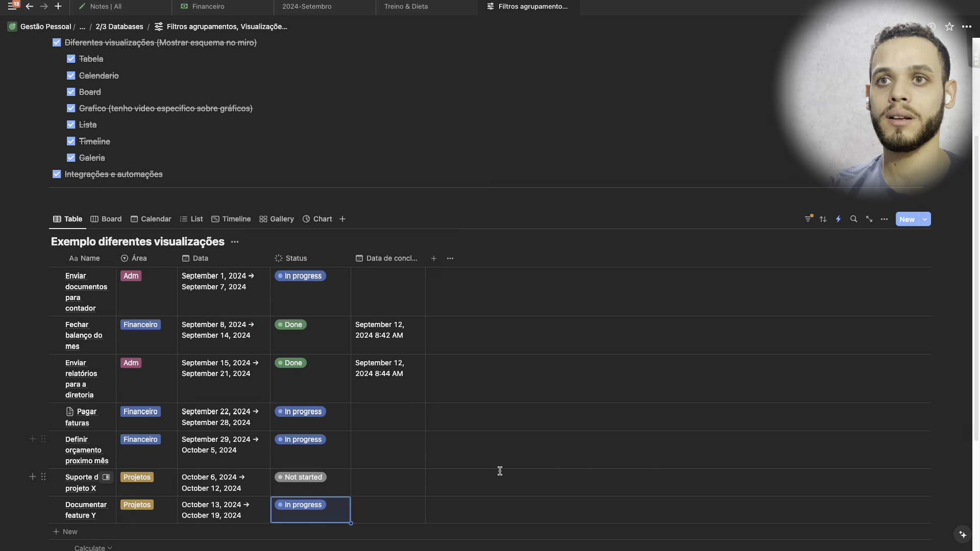
# - Review the task statuses in the Chart and Gallery views, and look at the Timeline view
pyautogui.click(319, 219)
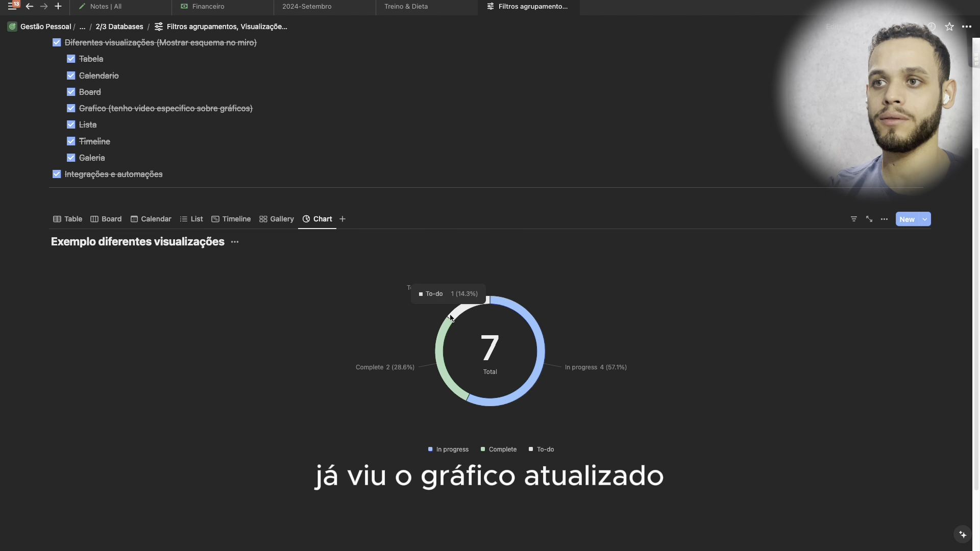
pyautogui.click(277, 219)
pyautogui.scroll(-5, 408, 352)
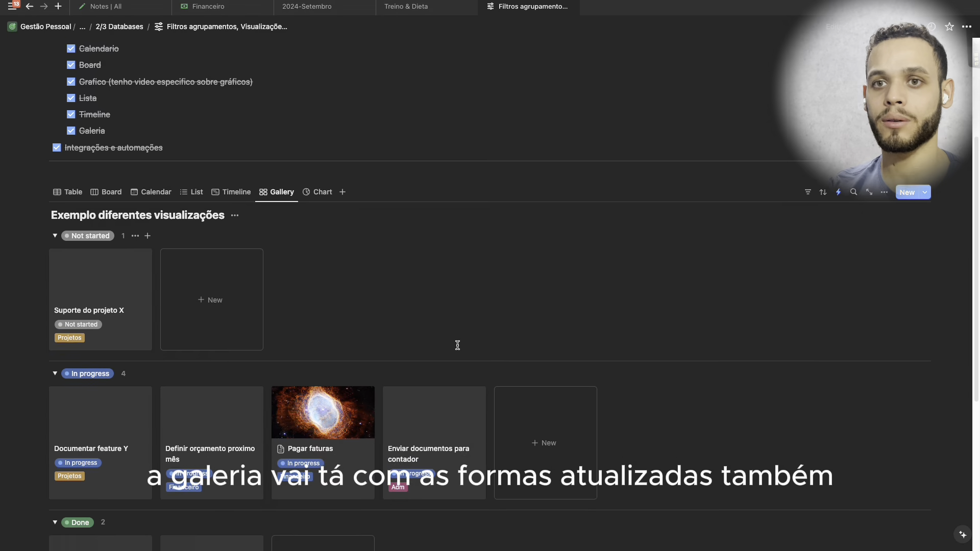
pyautogui.scroll(5, 308, 357)
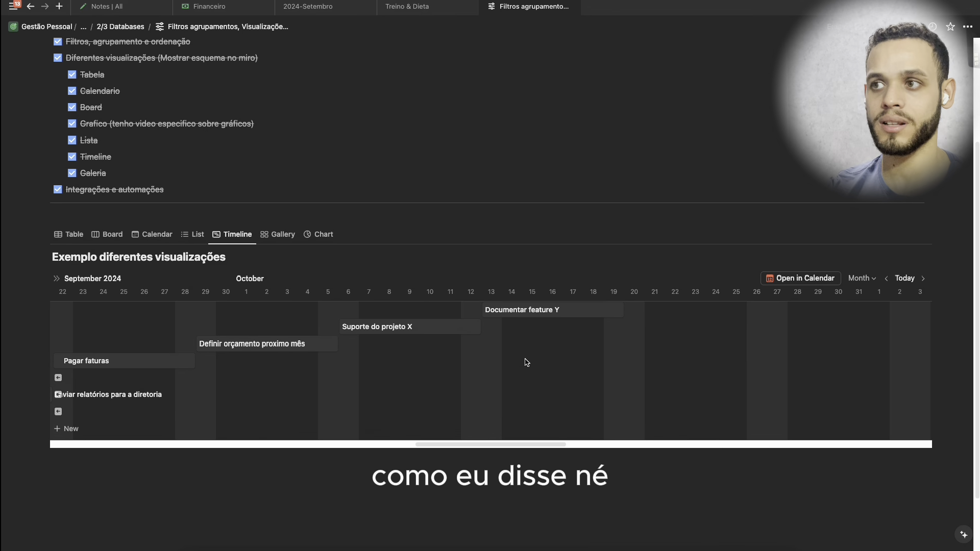
# - Switch to the Miro diagram of page views, return to Notion and look at the tasks' areas in the List view
pyautogui.hotkey('ctrl', 'Right')
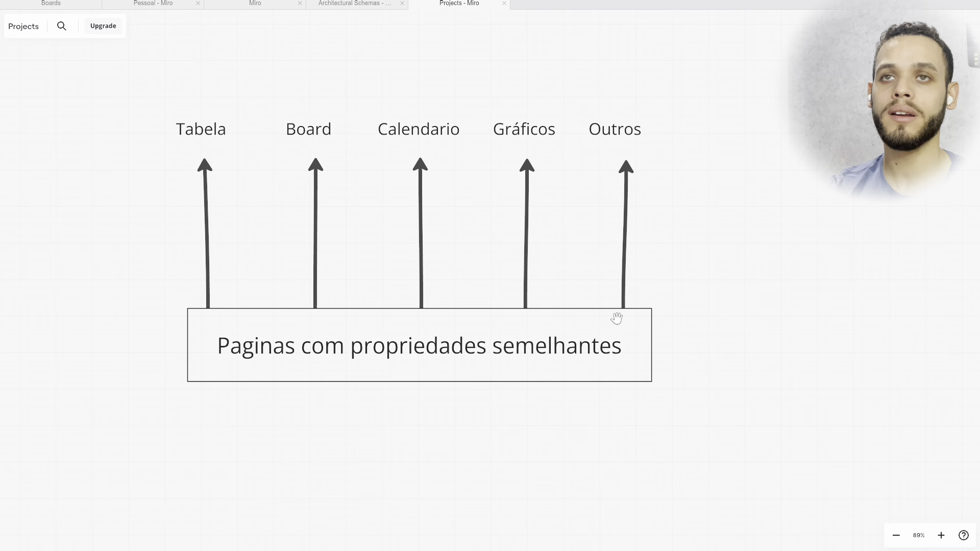
pyautogui.hotkey('ctrl', 'Left')
pyautogui.click(209, 233)
pyautogui.click(202, 232)
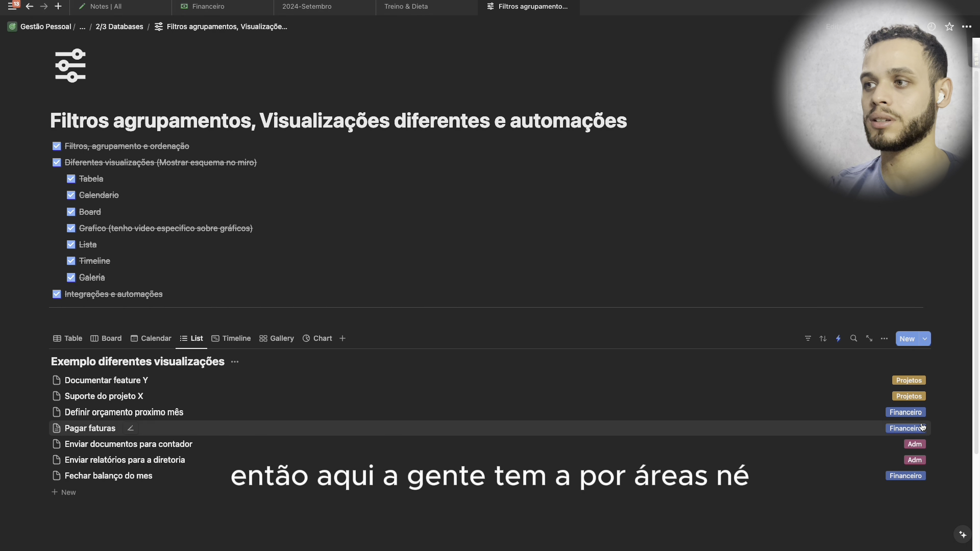
# - Review the same tasks in the Calendar and Board views and return to the Table view
pyautogui.click(153, 339)
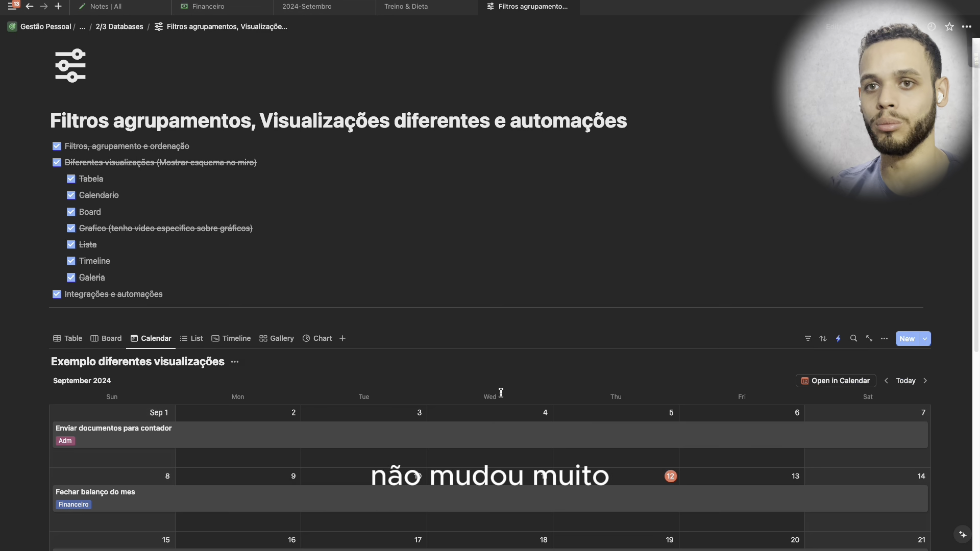
pyautogui.scroll(-3, 459, 394)
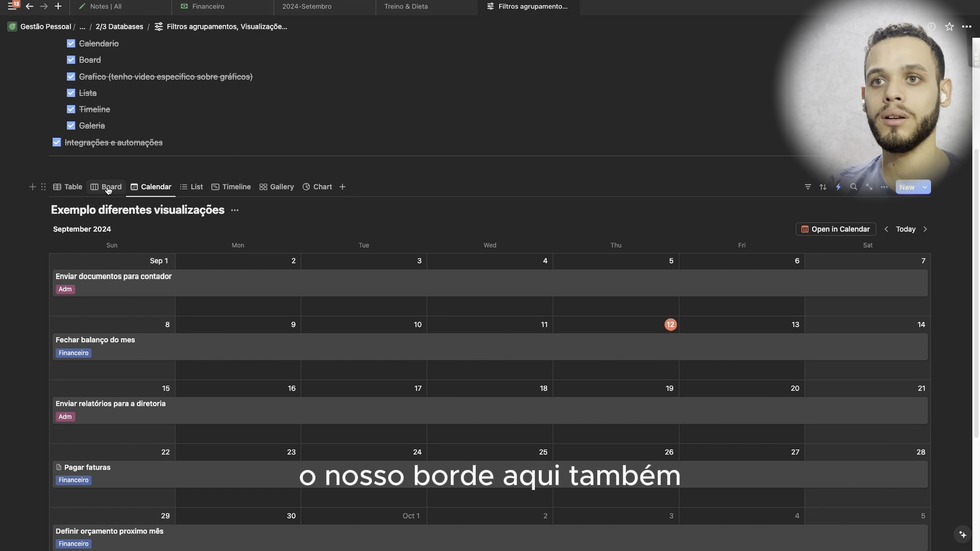
pyautogui.click(108, 187)
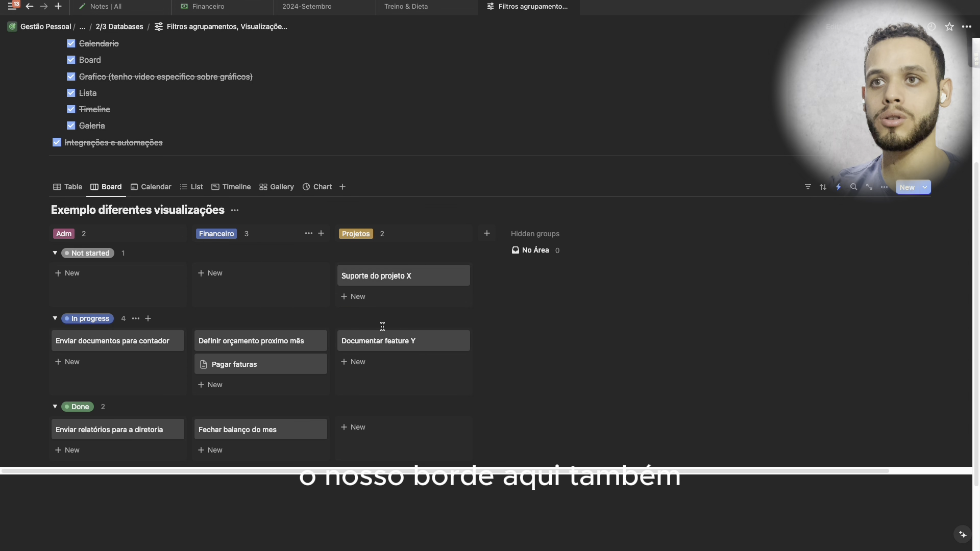
pyautogui.click(69, 186)
# - On the 2/3 Databases page, check off the Bases de dados item in the Roteiro list
pyautogui.scroll(-3, 357, 357)
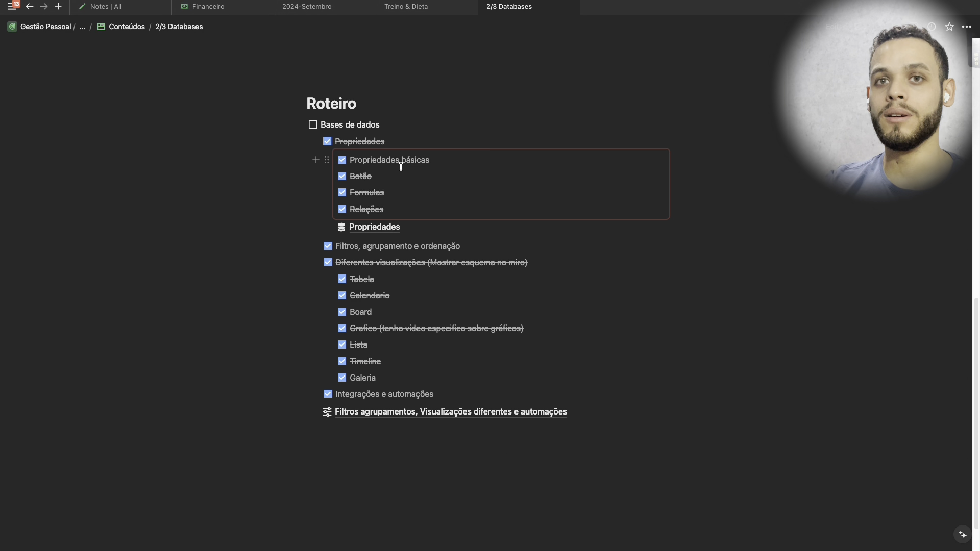
pyautogui.scroll(-1, 461, 167)
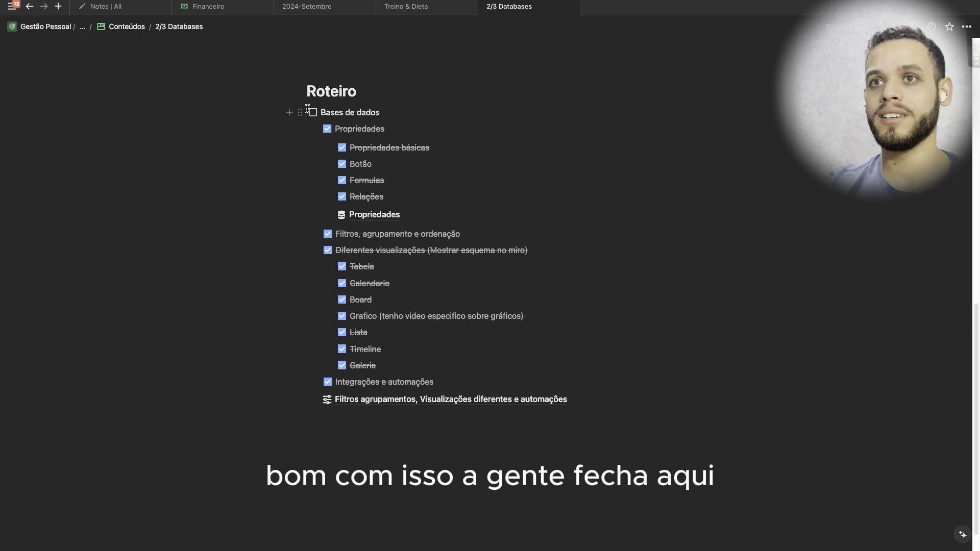
pyautogui.click(312, 112)
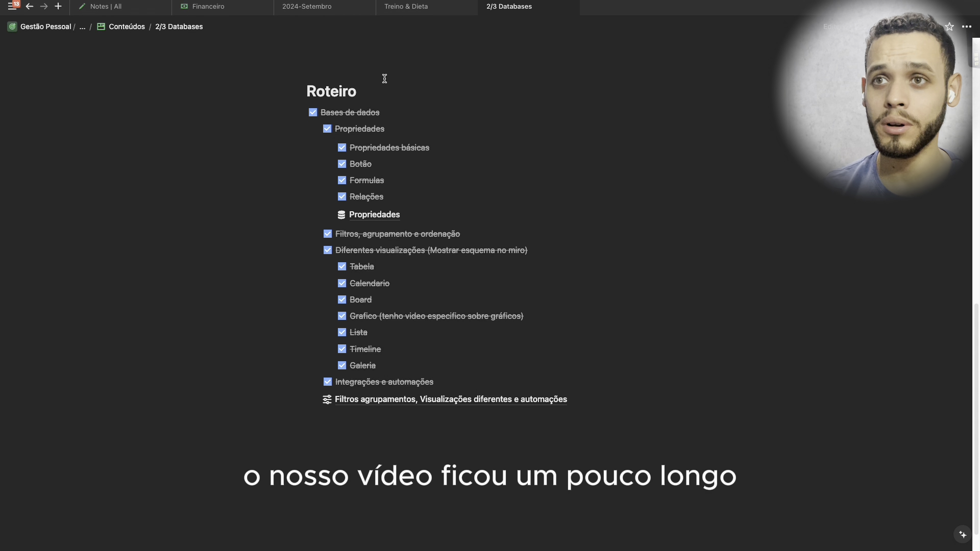